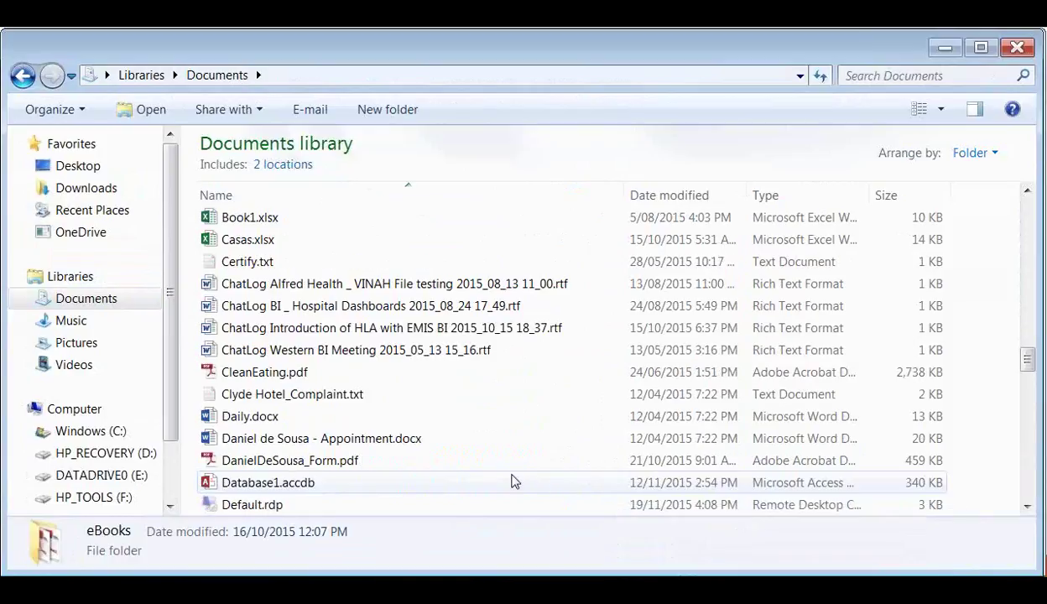
- Find ORAYLIS BI.Quality UserGuideEN.pdf in the Documents library and open it
{"action": "scroll", "coordinate": [505, 479], "scroll_direction": "down", "scroll_amount": 2}
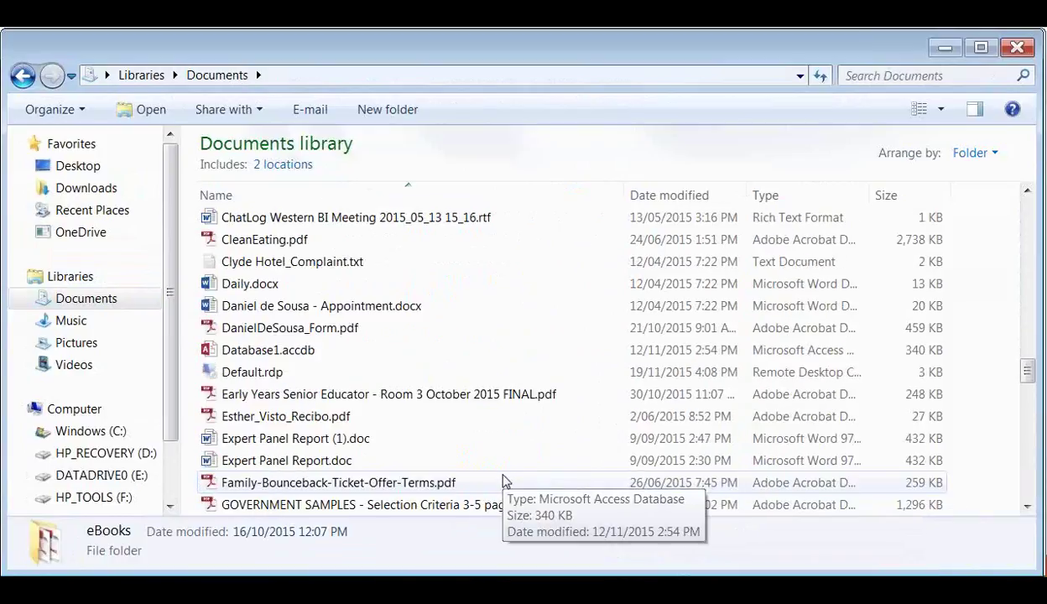
{"action": "scroll", "coordinate": [505, 480], "scroll_direction": "down", "scroll_amount": 1}
{"action": "scroll", "coordinate": [502, 479], "scroll_direction": "down", "scroll_amount": 3}
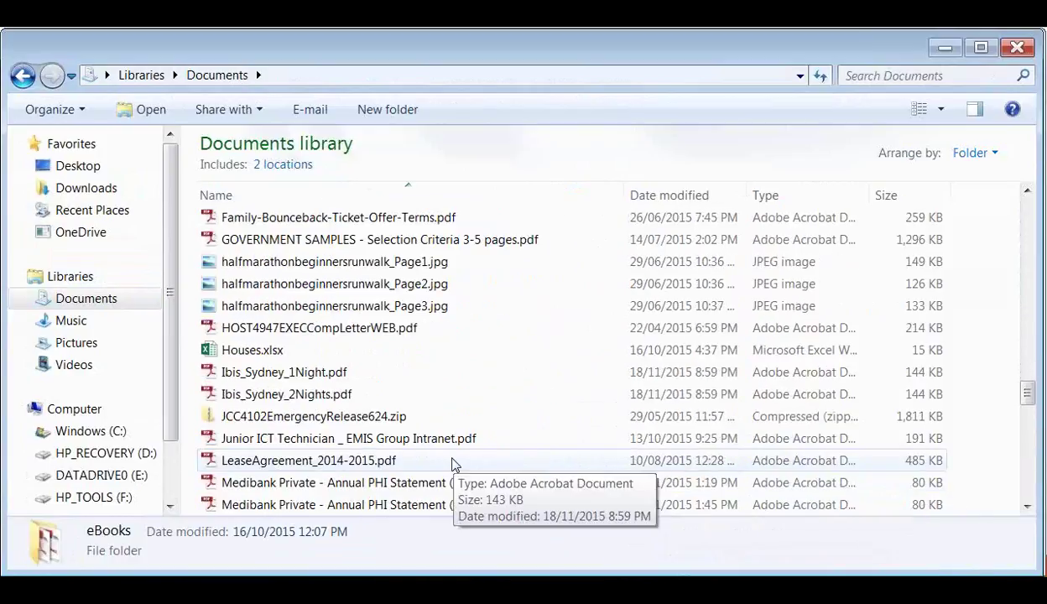
{"action": "scroll", "coordinate": [479, 426], "scroll_direction": "down", "scroll_amount": 4}
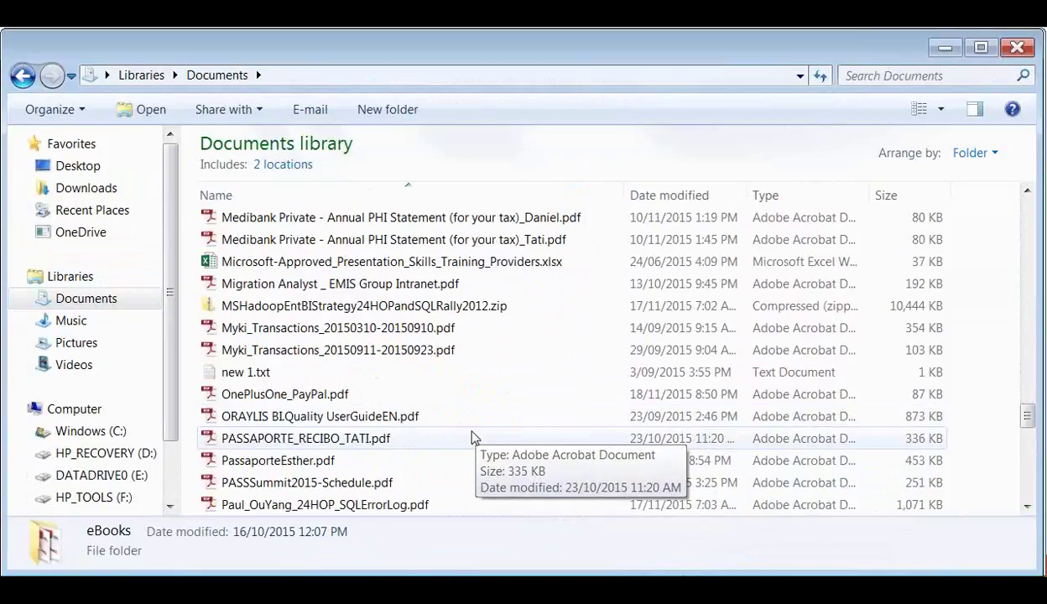
{"action": "left_click", "coordinate": [312, 420]}
{"action": "double_click", "coordinate": [312, 419]}
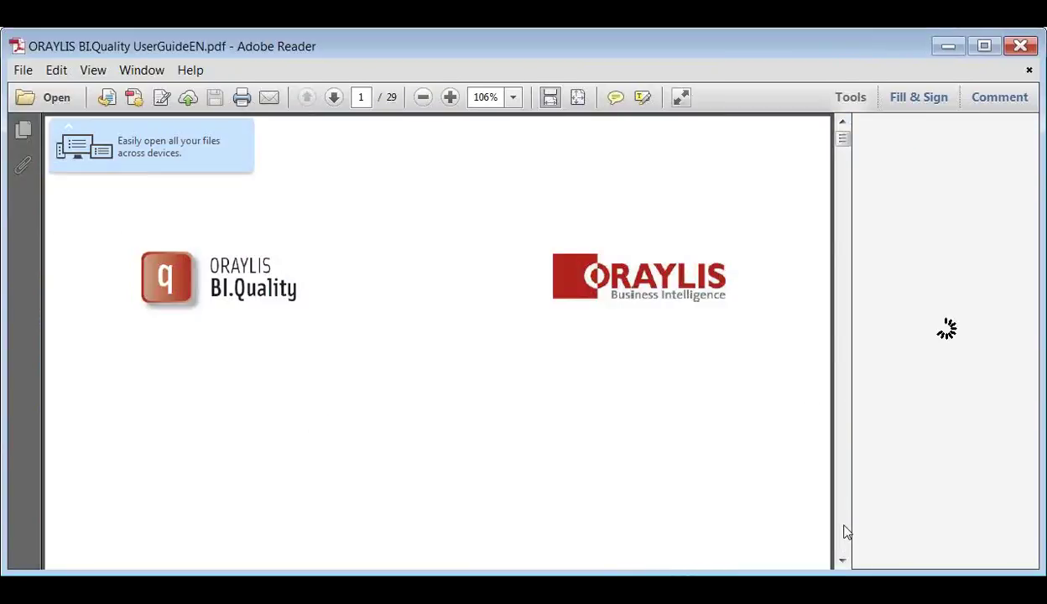
- Go to section 6.4.2 XML: QueryTest of the user guide and examine the example QueryTest definition
{"action": "scroll", "coordinate": [844, 531], "scroll_direction": "down", "scroll_amount": 10}
{"action": "left_click_drag", "start_coordinate": [844, 155], "coordinate": [843, 415]}
{"action": "scroll", "coordinate": [841, 546], "scroll_direction": "down", "scroll_amount": 15}
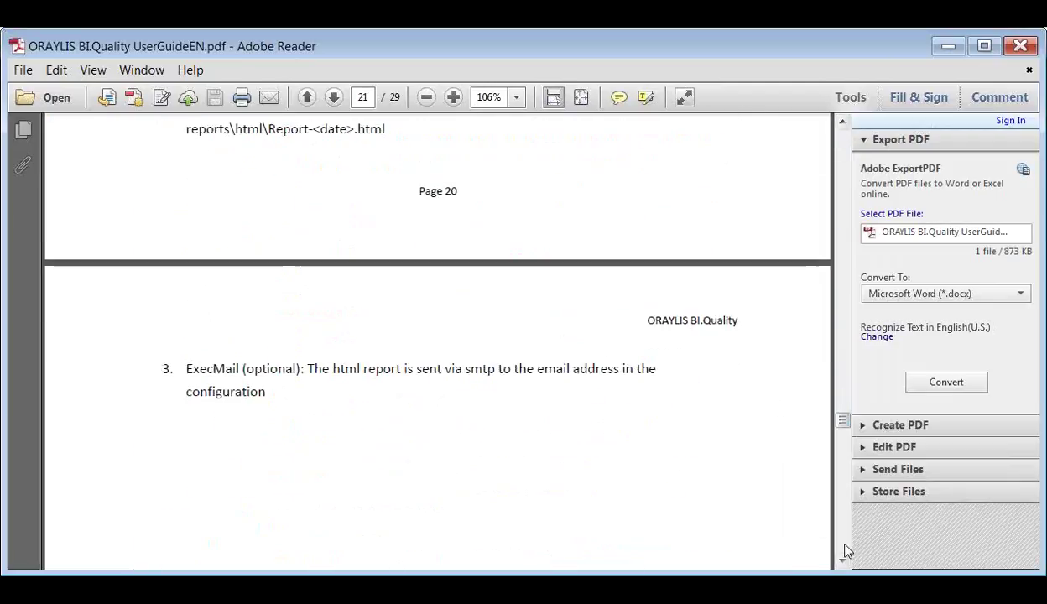
{"action": "scroll", "coordinate": [841, 545], "scroll_direction": "down", "scroll_amount": 5}
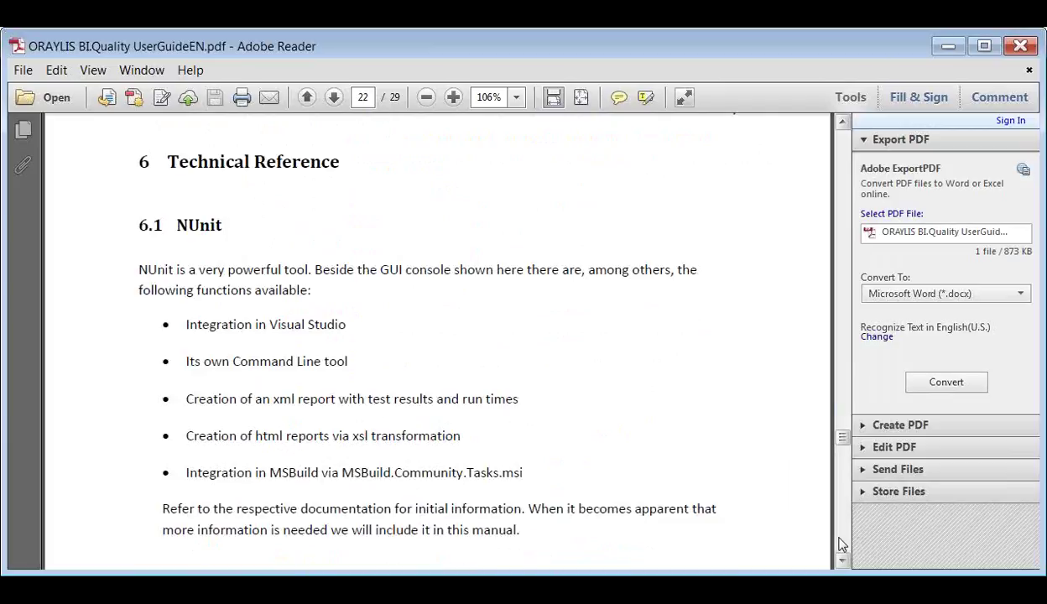
{"action": "scroll", "coordinate": [842, 546], "scroll_direction": "down", "scroll_amount": 15}
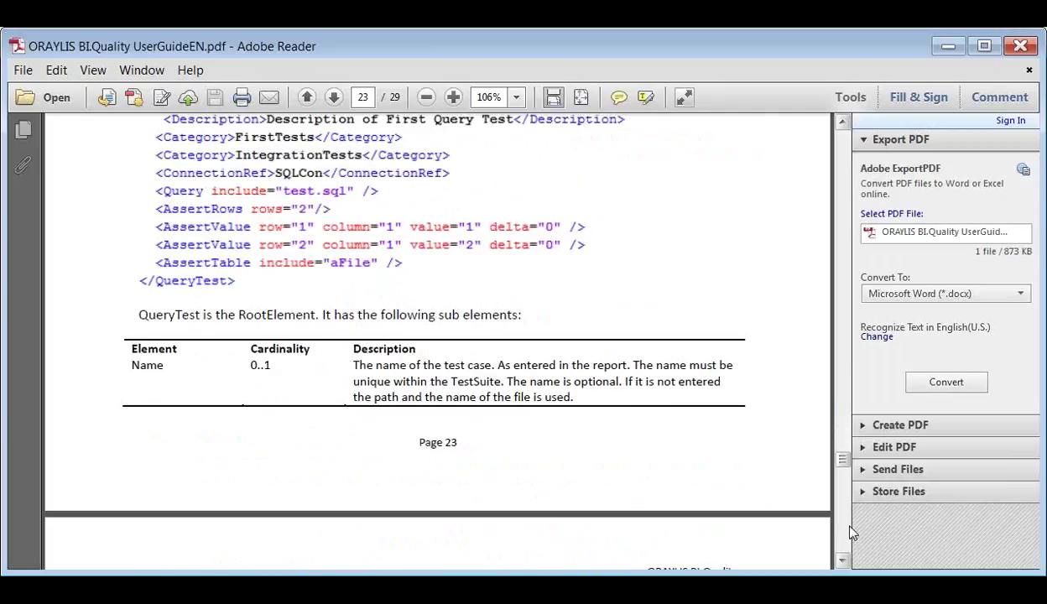
{"action": "left_click", "coordinate": [843, 123]}
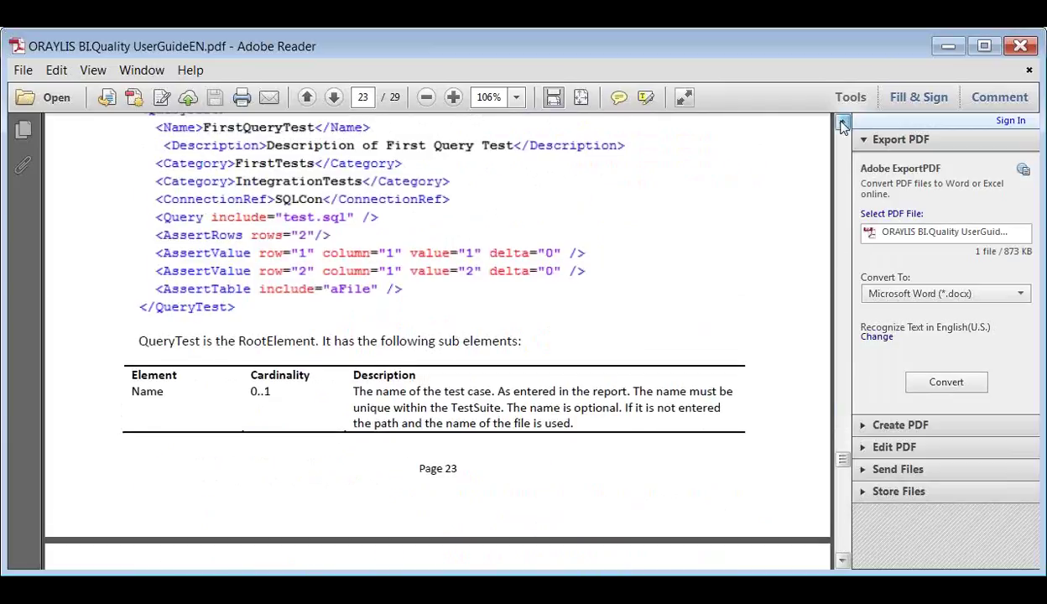
{"action": "scroll", "coordinate": [843, 123], "scroll_direction": "up", "scroll_amount": 3}
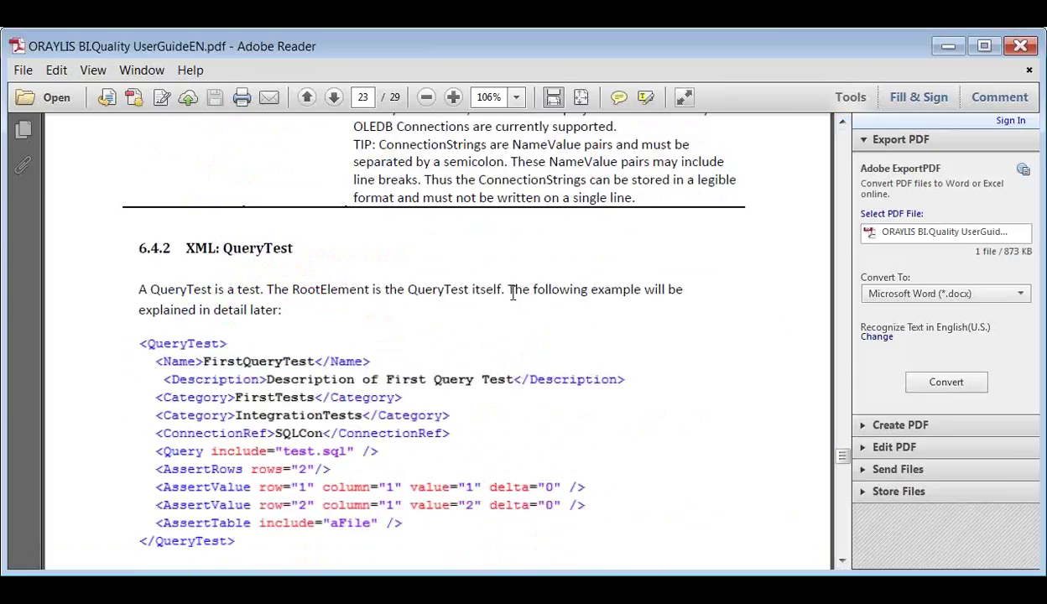
{"action": "scroll", "coordinate": [572, 340], "scroll_direction": "down", "scroll_amount": 1}
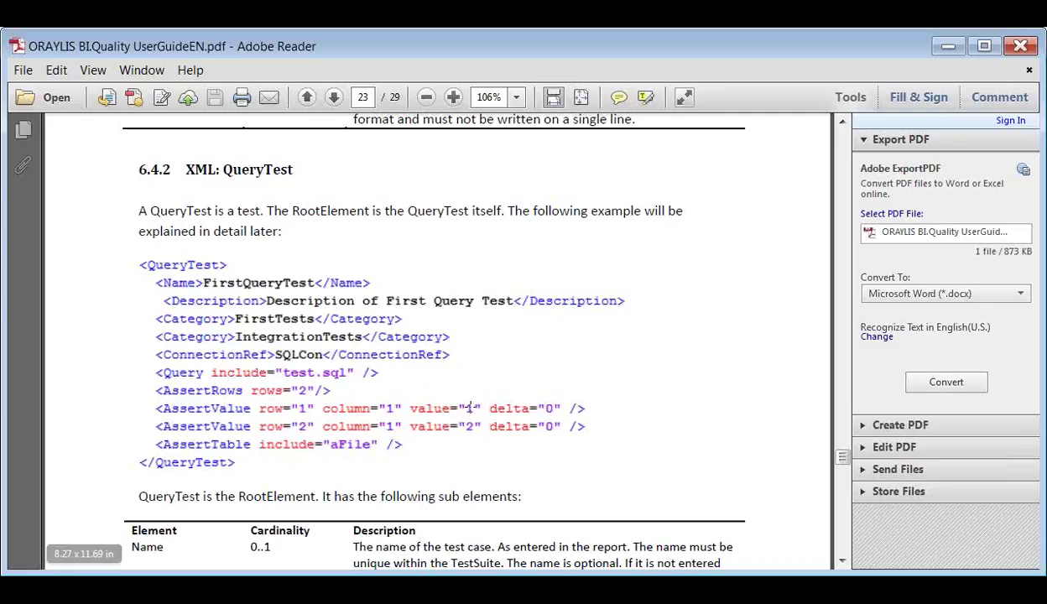
- Review the table of QueryTest sub elements, highlighting the XmlTableReader, XmlTableWriter, AssertTime and AsserTable entries
{"action": "scroll", "coordinate": [264, 433], "scroll_direction": "down", "scroll_amount": 2}
{"action": "scroll", "coordinate": [327, 411], "scroll_direction": "down", "scroll_amount": 15}
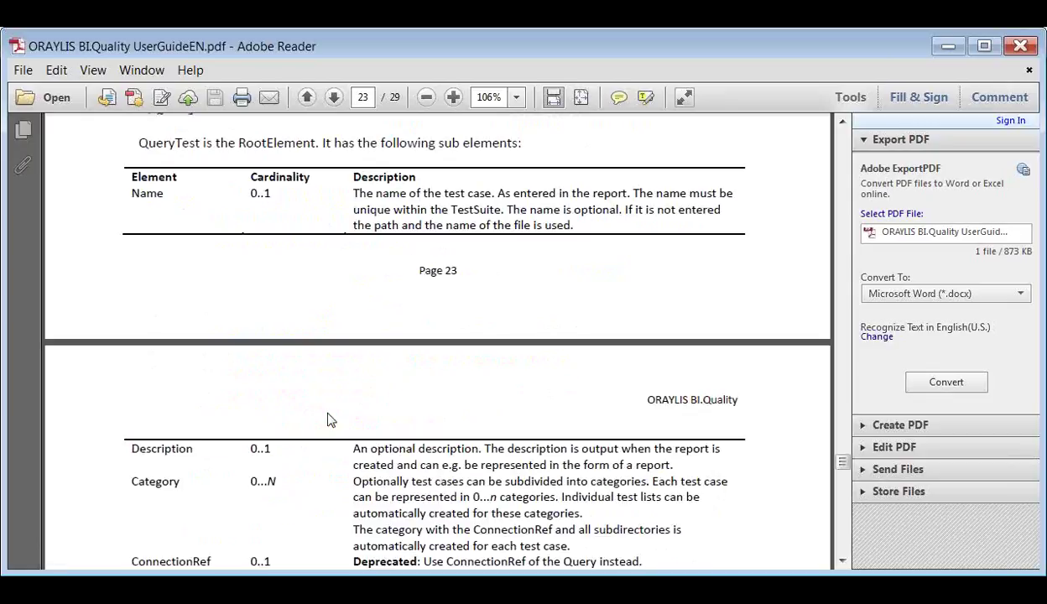
{"action": "scroll", "coordinate": [330, 419], "scroll_direction": "up", "scroll_amount": 1}
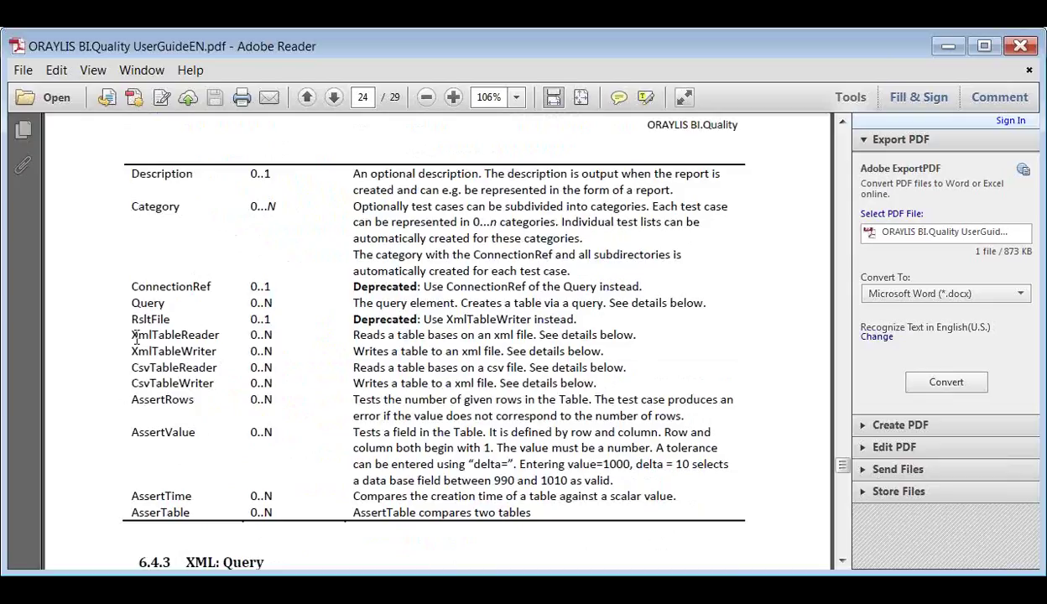
{"action": "double_click", "coordinate": [211, 335]}
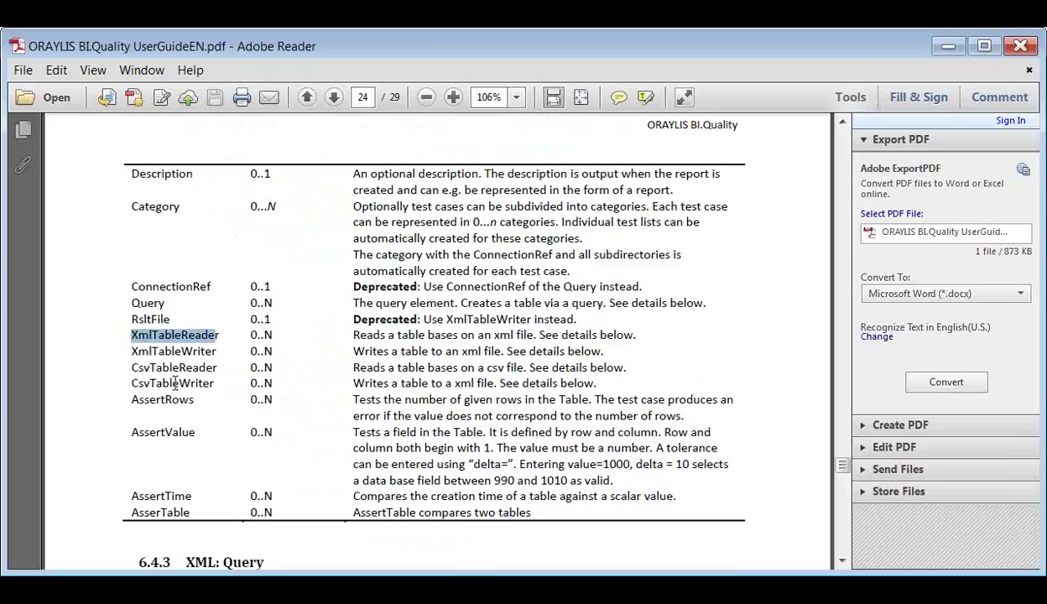
{"action": "left_click_drag", "start_coordinate": [131, 349], "coordinate": [214, 346]}
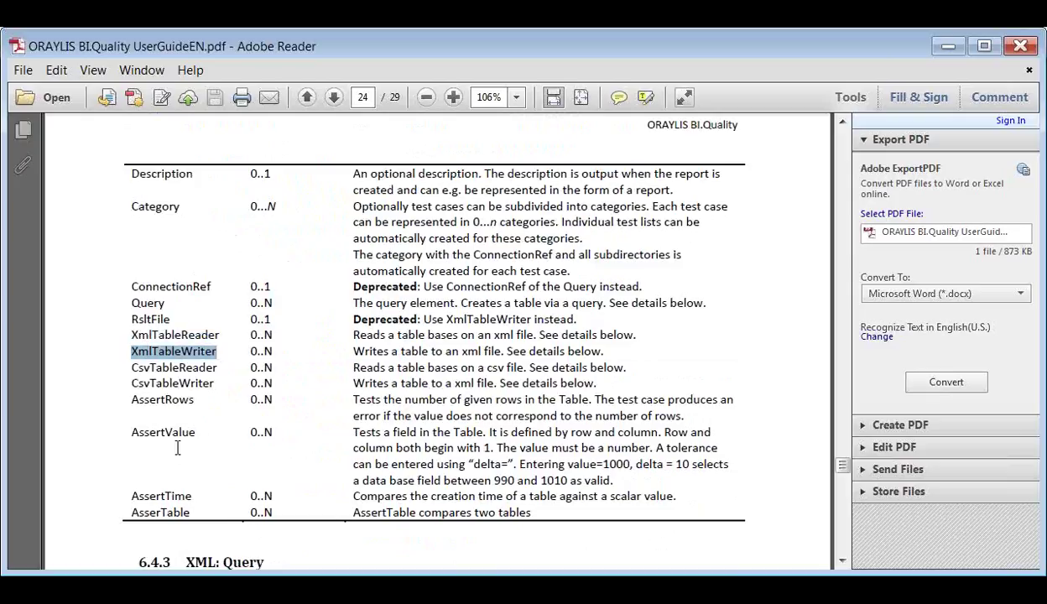
{"action": "left_click_drag", "start_coordinate": [133, 369], "coordinate": [110, 434]}
{"action": "double_click", "coordinate": [192, 399]}
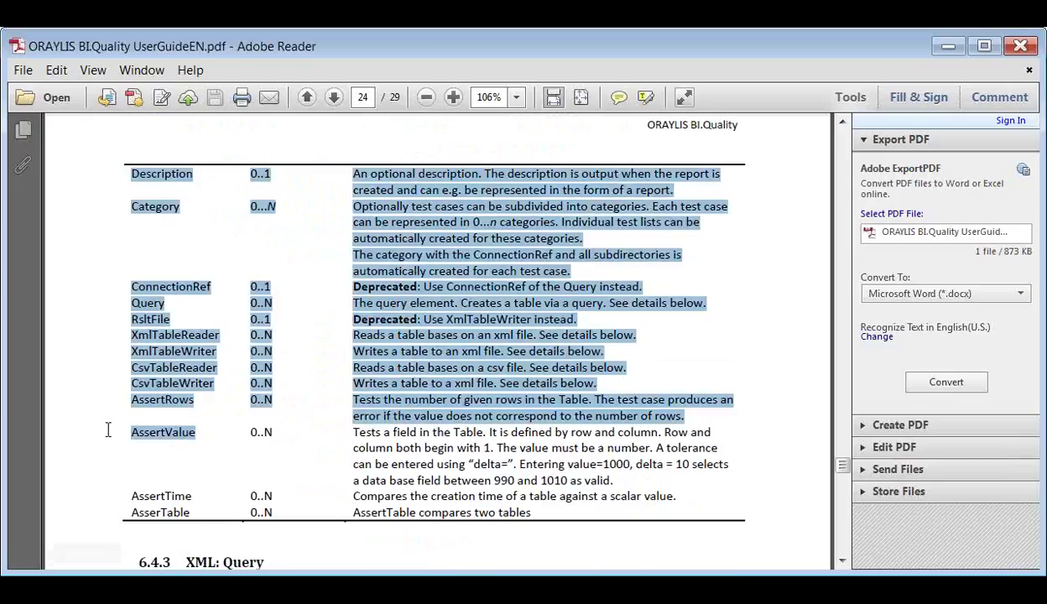
{"action": "left_click", "coordinate": [198, 494]}
{"action": "left_click_drag", "start_coordinate": [193, 495], "coordinate": [132, 495]}
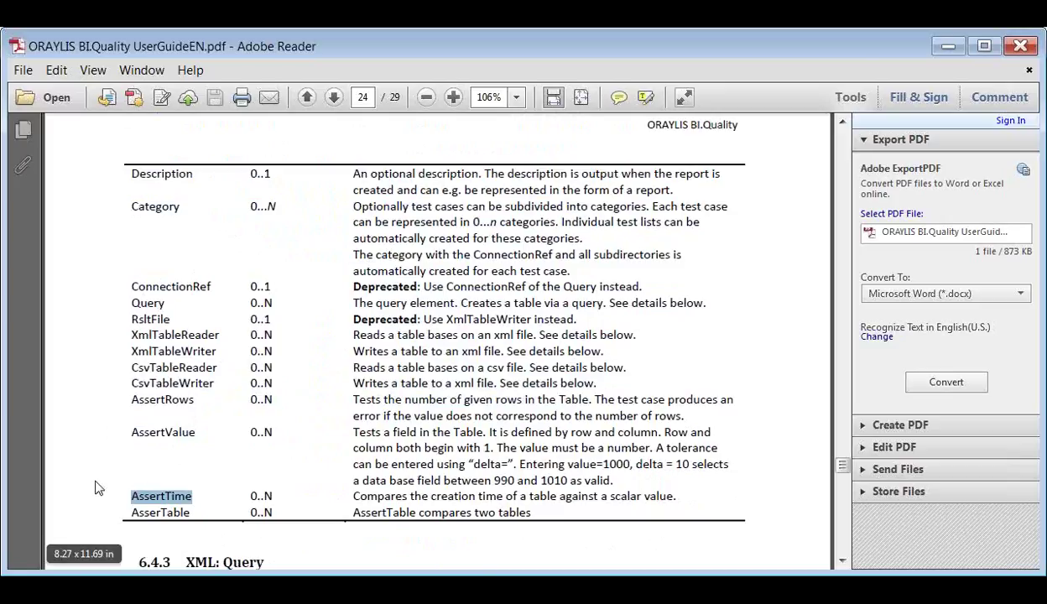
{"action": "scroll", "coordinate": [112, 465], "scroll_direction": "down", "scroll_amount": 2}
{"action": "scroll", "coordinate": [115, 468], "scroll_direction": "down", "scroll_amount": 1}
{"action": "double_click", "coordinate": [119, 390]}
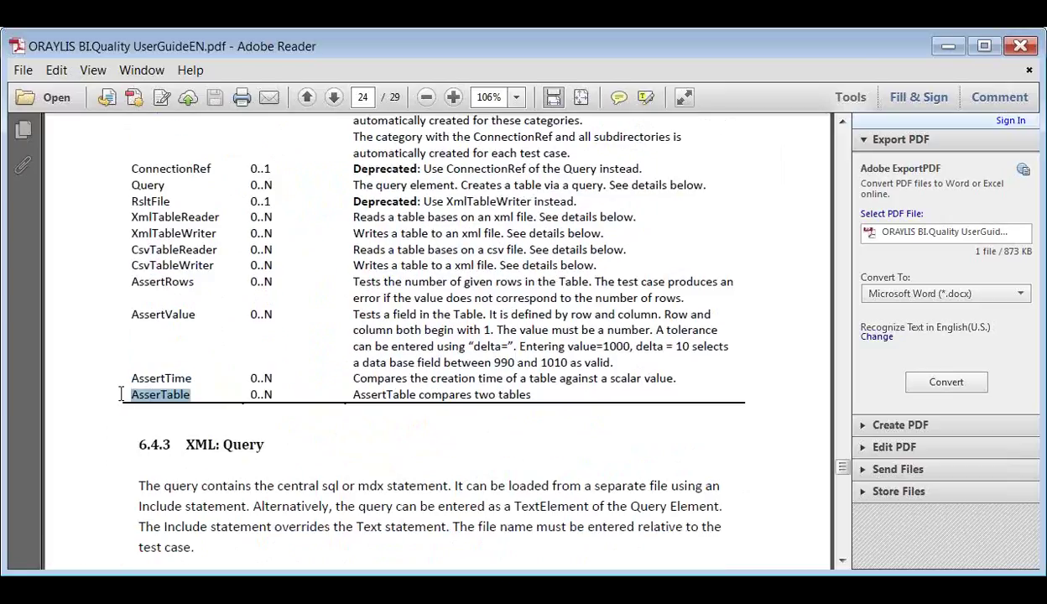
- Read through the guide's element reference from section 6.4.3 XML: Query to the start of 6.4.11 XML: AssertTime
{"action": "scroll", "coordinate": [109, 457], "scroll_direction": "down", "scroll_amount": 1}
{"action": "scroll", "coordinate": [109, 451], "scroll_direction": "down", "scroll_amount": 4}
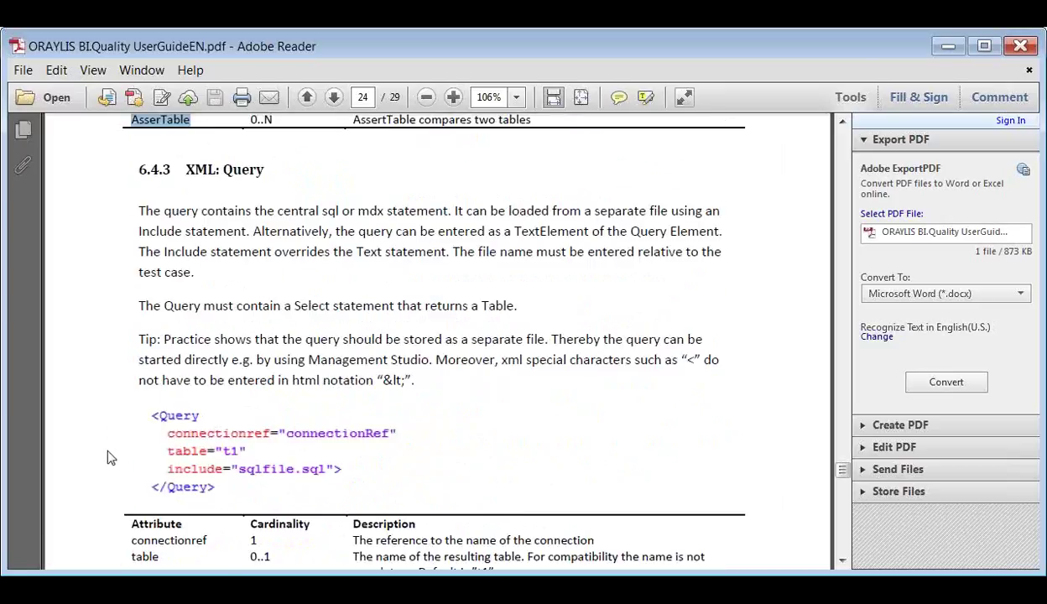
{"action": "scroll", "coordinate": [124, 407], "scroll_direction": "down", "scroll_amount": 2}
{"action": "scroll", "coordinate": [122, 415], "scroll_direction": "up", "scroll_amount": 3}
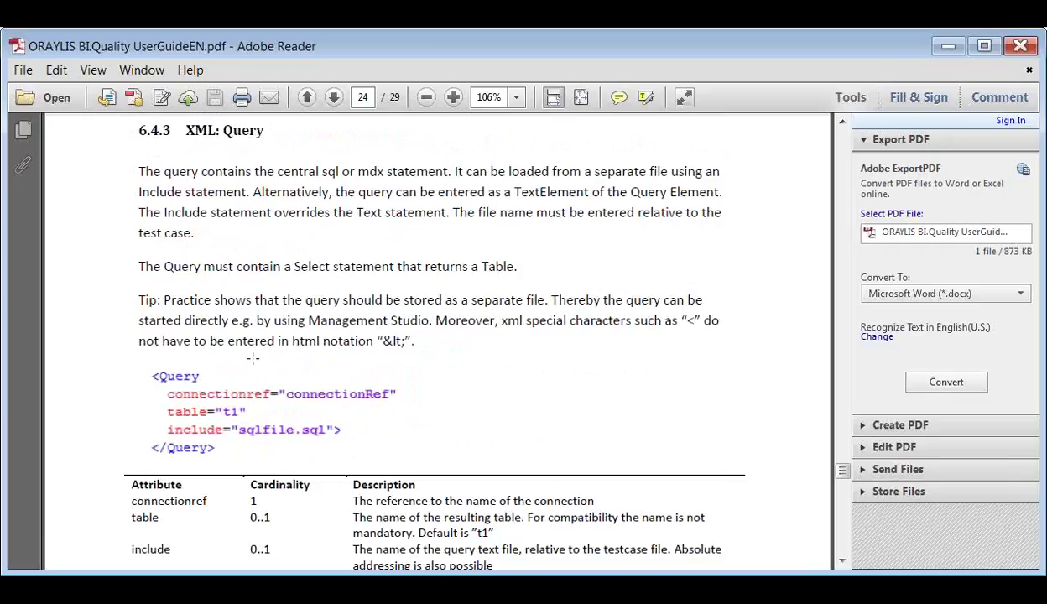
{"action": "scroll", "coordinate": [116, 416], "scroll_direction": "down", "scroll_amount": 3}
{"action": "scroll", "coordinate": [117, 417], "scroll_direction": "down", "scroll_amount": 4}
{"action": "scroll", "coordinate": [114, 419], "scroll_direction": "down", "scroll_amount": 2}
{"action": "scroll", "coordinate": [109, 421], "scroll_direction": "down", "scroll_amount": 5}
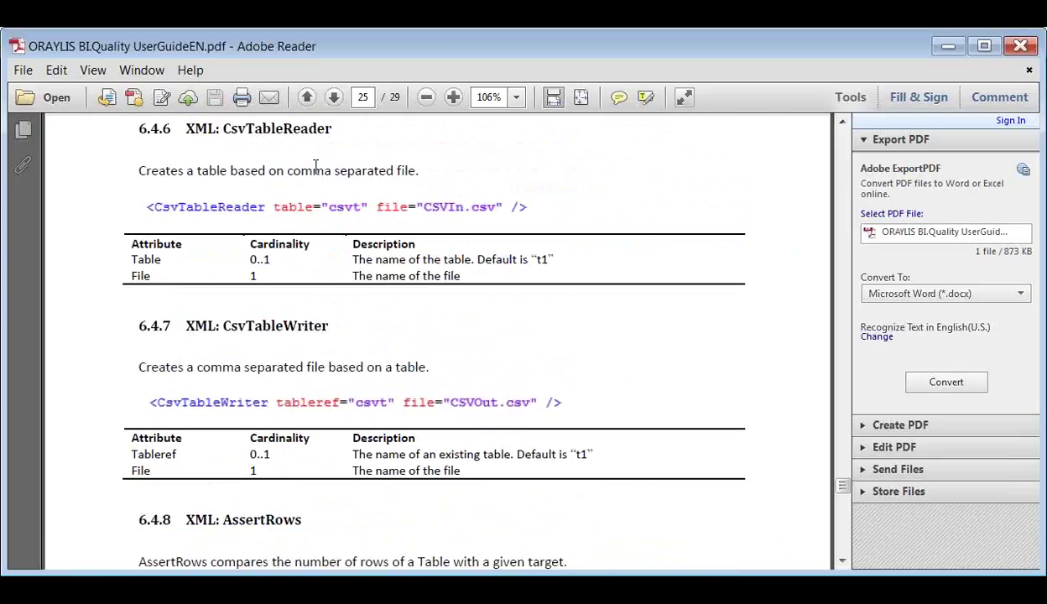
{"action": "scroll", "coordinate": [47, 482], "scroll_direction": "down", "scroll_amount": 1}
{"action": "scroll", "coordinate": [47, 483], "scroll_direction": "down", "scroll_amount": 8}
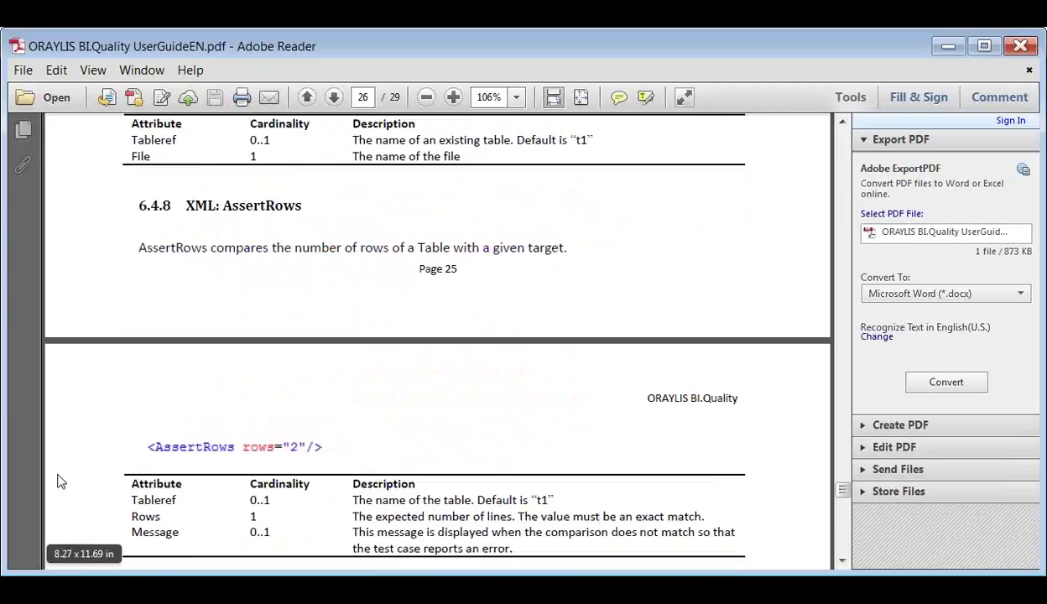
{"action": "scroll", "coordinate": [103, 406], "scroll_direction": "down", "scroll_amount": 8}
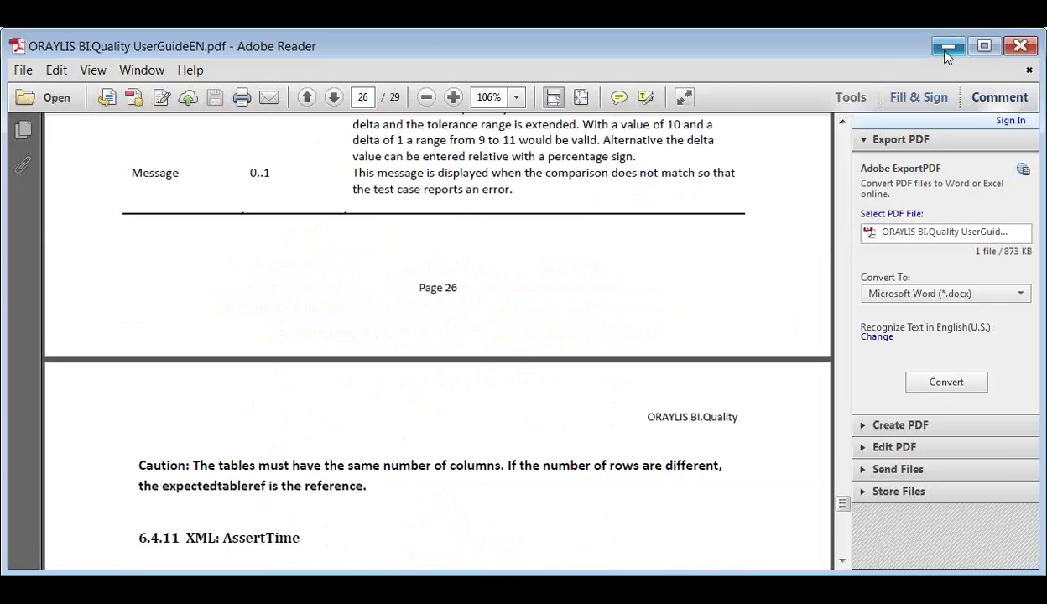
- Minimize the user guide and the Documents window, and switch to the Explorer window showing E:\Sandbox\UnitTest
{"action": "left_click", "coordinate": [947, 46]}
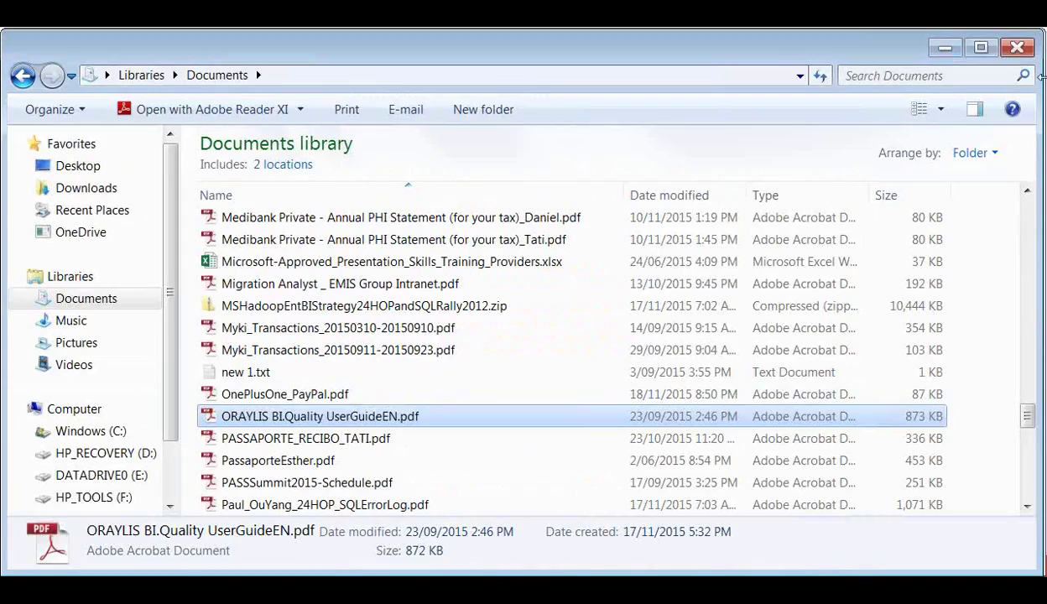
{"action": "left_click", "coordinate": [947, 47]}
{"action": "left_click", "coordinate": [947, 47]}
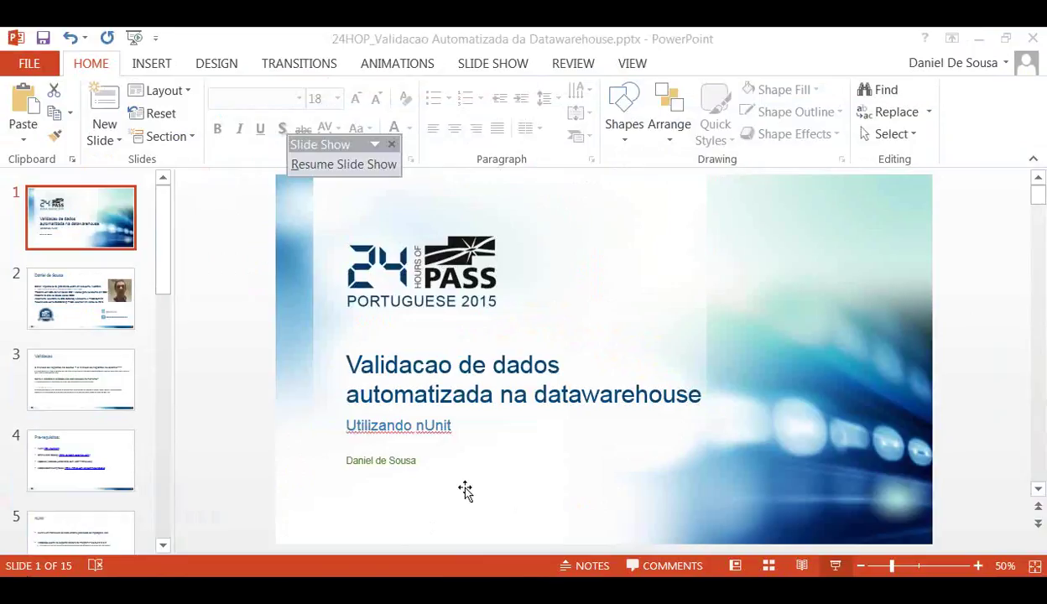
{"action": "key", "text": "super"}
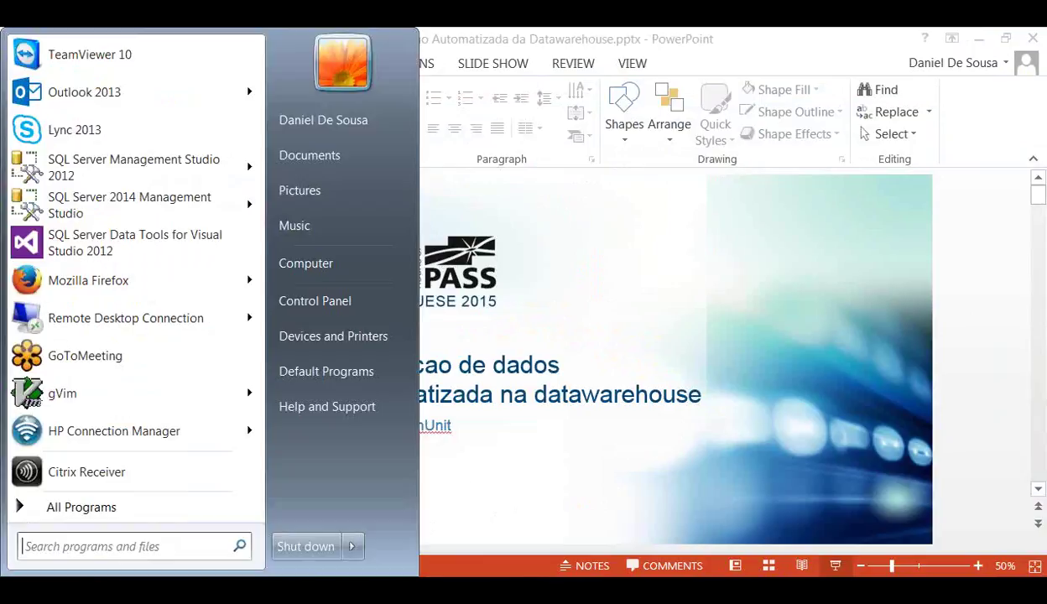
{"action": "left_click", "coordinate": [486, 587]}
{"action": "left_click", "coordinate": [467, 520]}
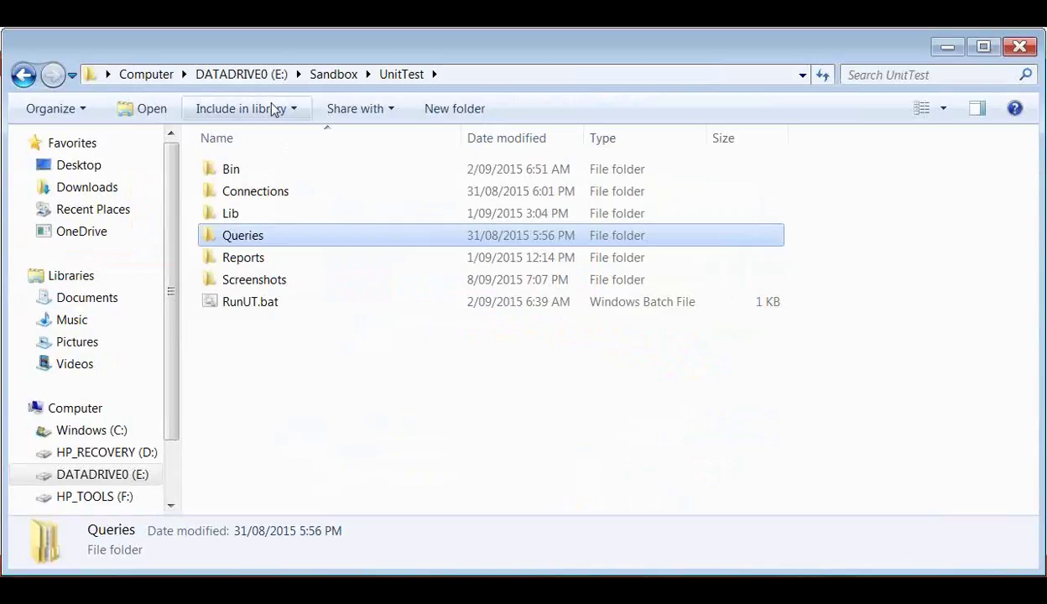
- Open BI.Quality.proj from the Bin folder of E:\Sandbox\UnitTest for editing in Notepad++
{"action": "left_click", "coordinate": [336, 76]}
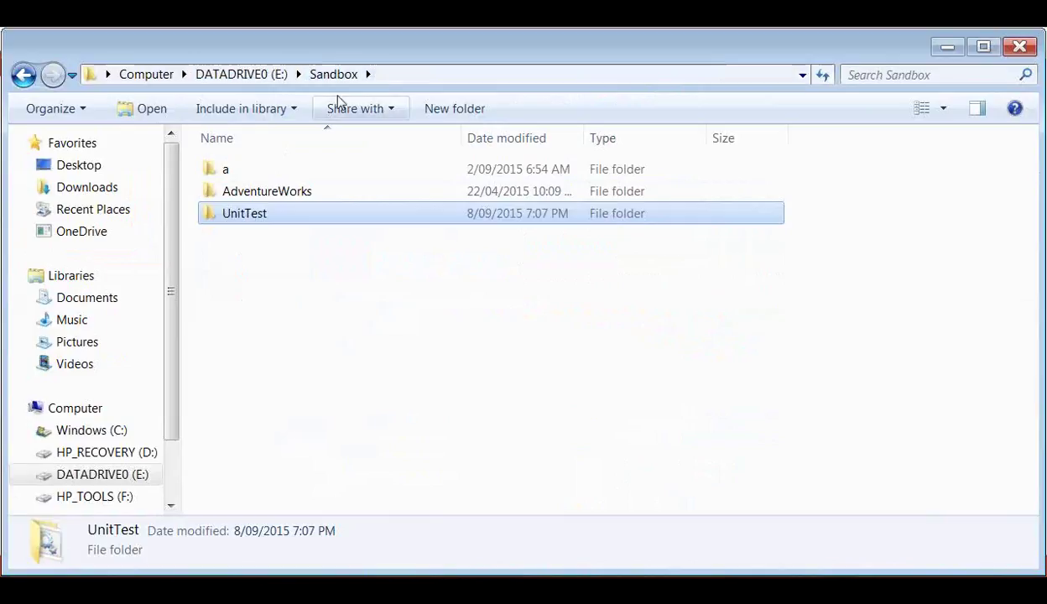
{"action": "double_click", "coordinate": [245, 214]}
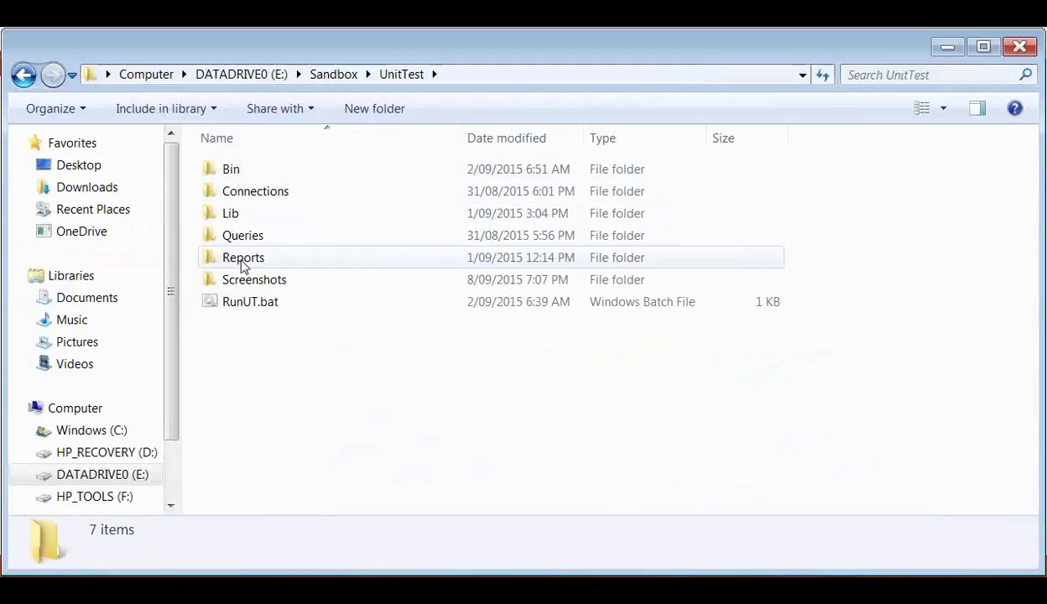
{"action": "double_click", "coordinate": [248, 174]}
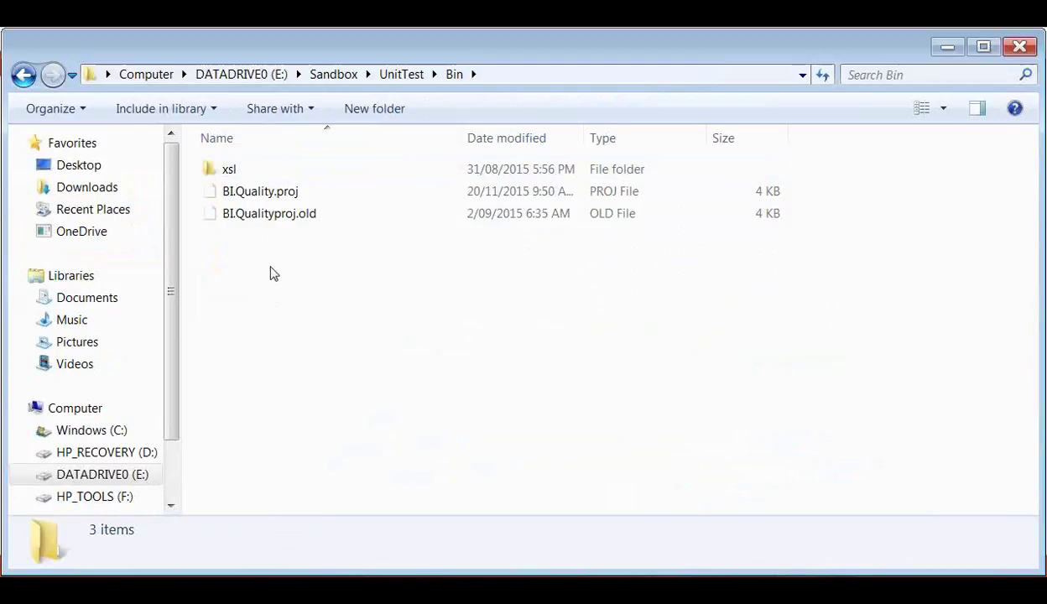
{"action": "right_click", "coordinate": [253, 190]}
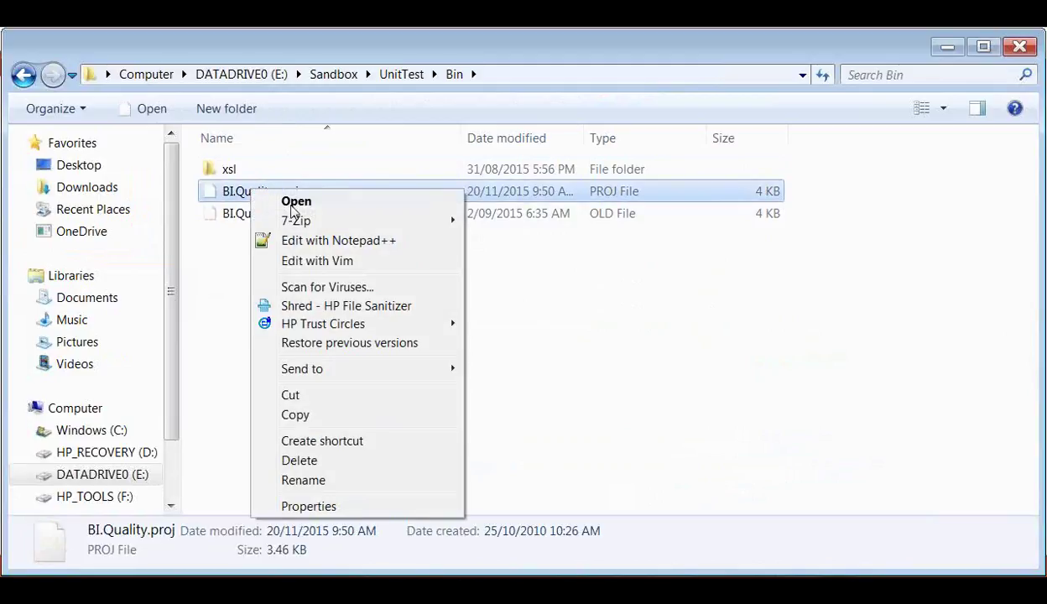
{"action": "left_click", "coordinate": [384, 240]}
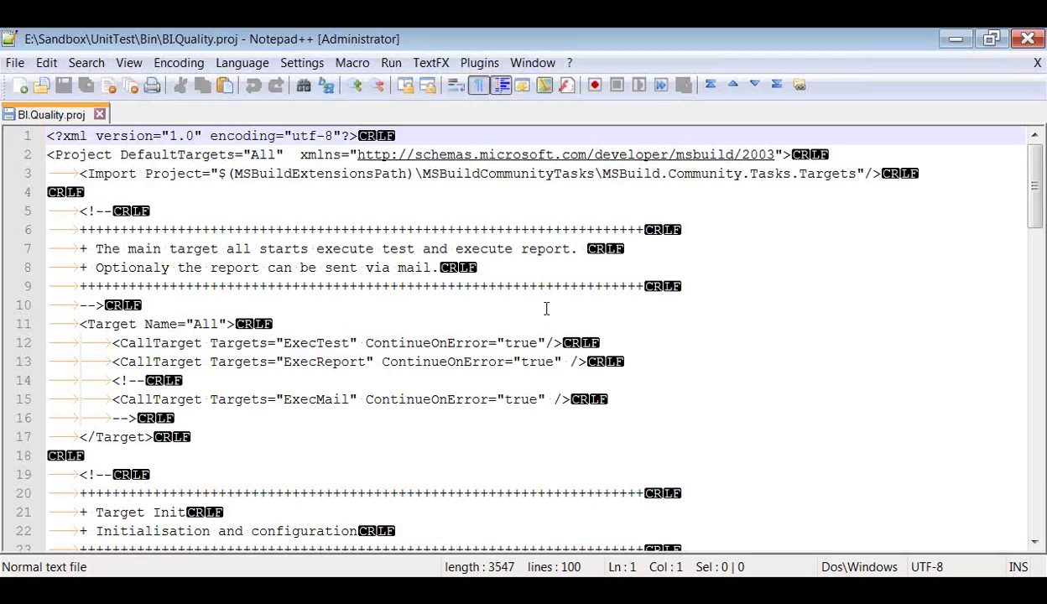
- Examine the Init target's property group, highlighting the NUnitDir line and the Project value
{"action": "scroll", "coordinate": [680, 328], "scroll_direction": "down", "scroll_amount": 2}
{"action": "scroll", "coordinate": [680, 328], "scroll_direction": "down", "scroll_amount": 5}
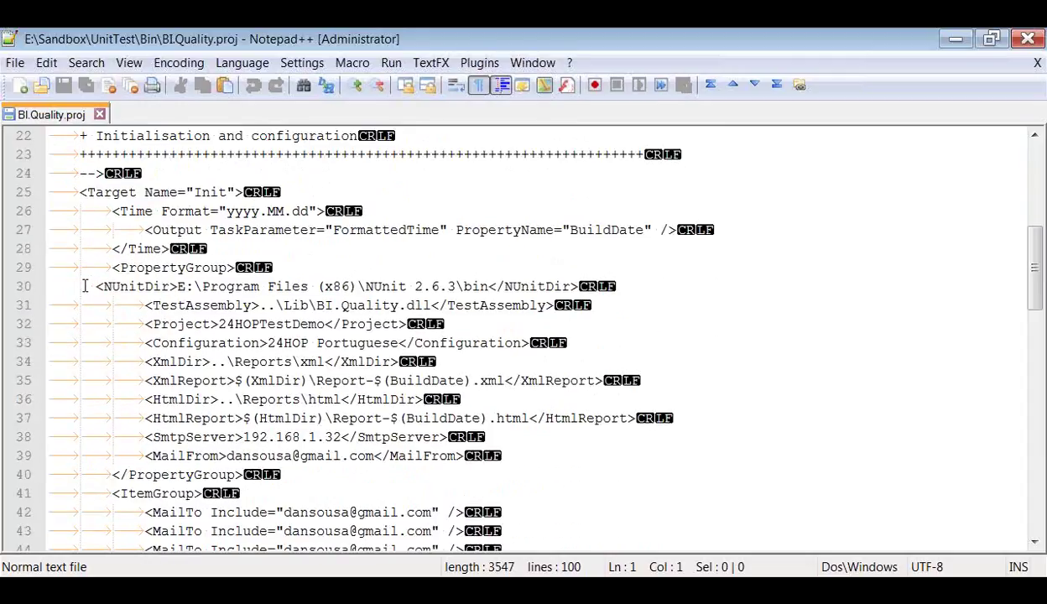
{"action": "left_click_drag", "start_coordinate": [96, 286], "coordinate": [577, 286]}
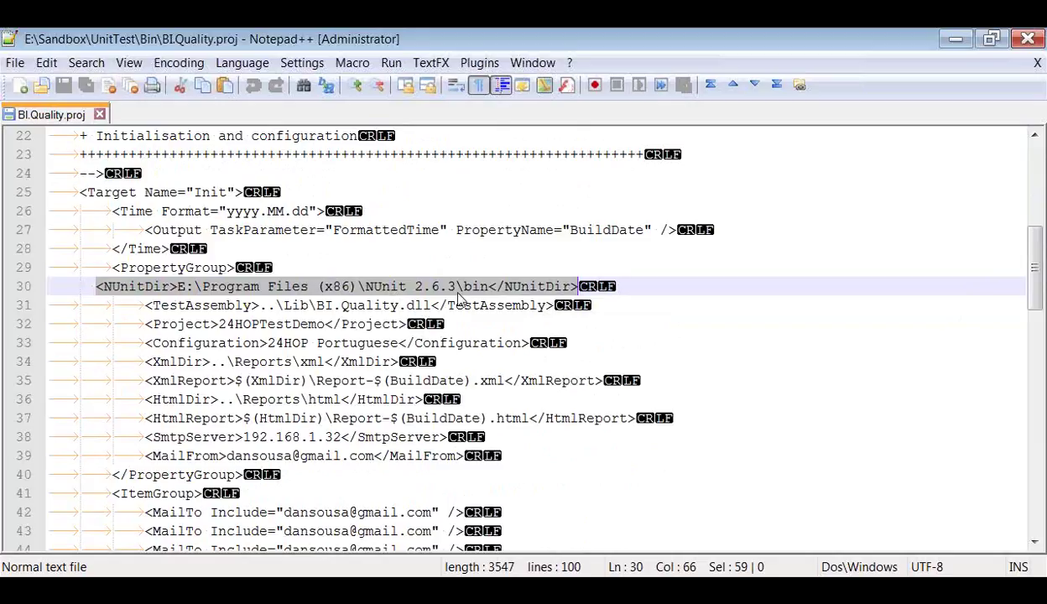
{"action": "left_click", "coordinate": [621, 323]}
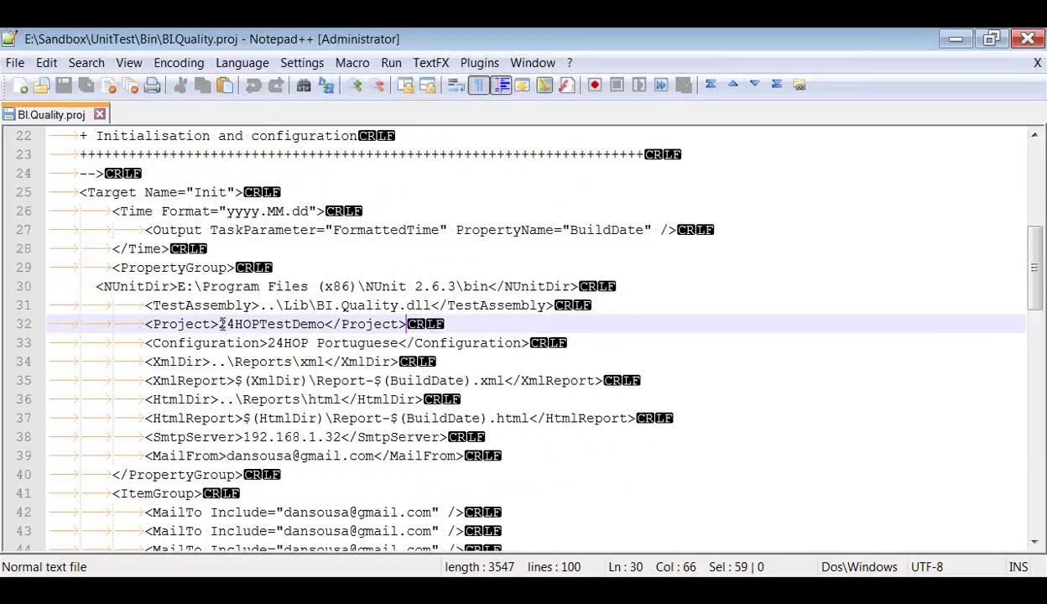
{"action": "left_click_drag", "start_coordinate": [218, 324], "coordinate": [325, 329]}
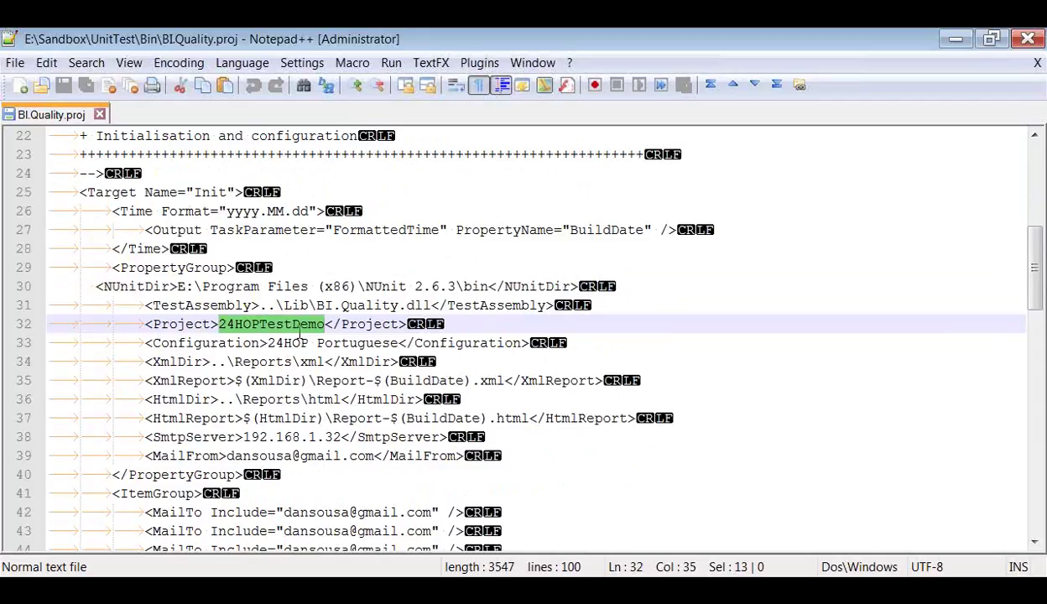
- Examine the Init property group, highlighting the Configuration, XmlDir and HtmlDir values and the SmtpServer and MailFrom lines
{"action": "left_click", "coordinate": [268, 342]}
{"action": "left_click_drag", "start_coordinate": [268, 342], "coordinate": [401, 343]}
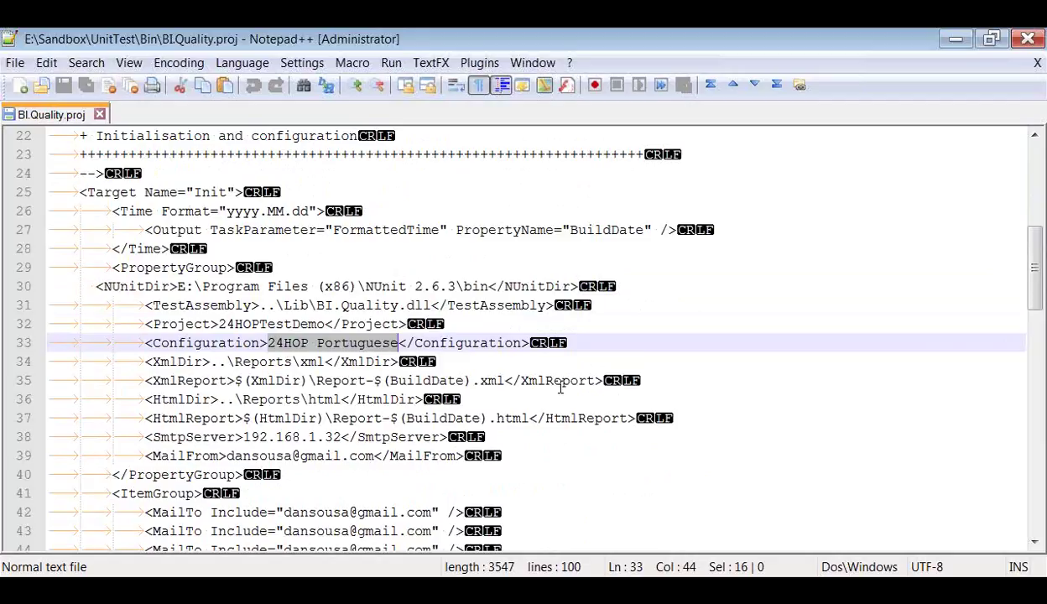
{"action": "scroll", "coordinate": [560, 386], "scroll_direction": "down", "scroll_amount": 2}
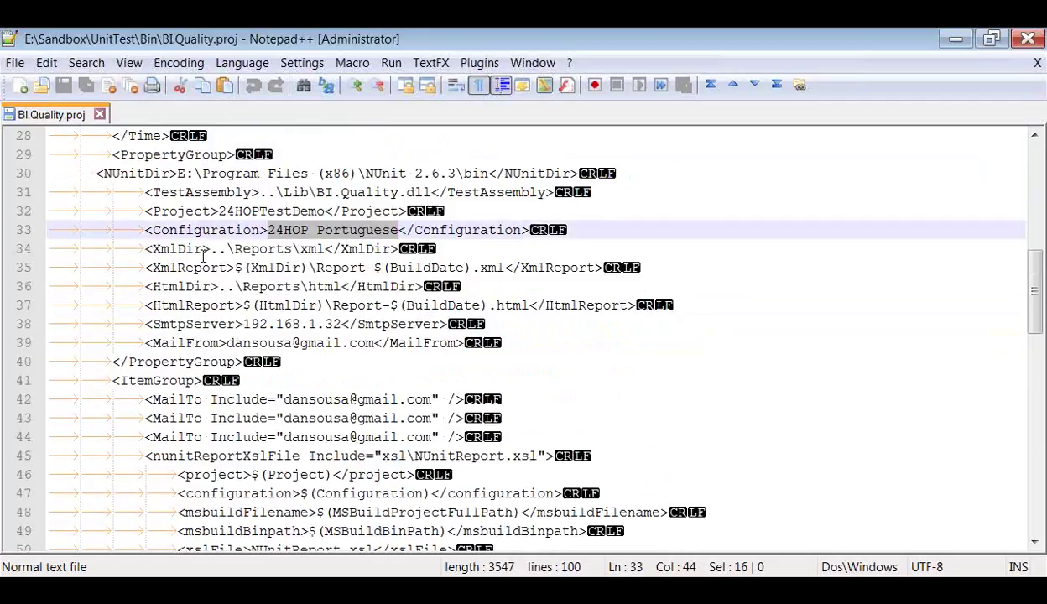
{"action": "left_click_drag", "start_coordinate": [210, 250], "coordinate": [326, 251]}
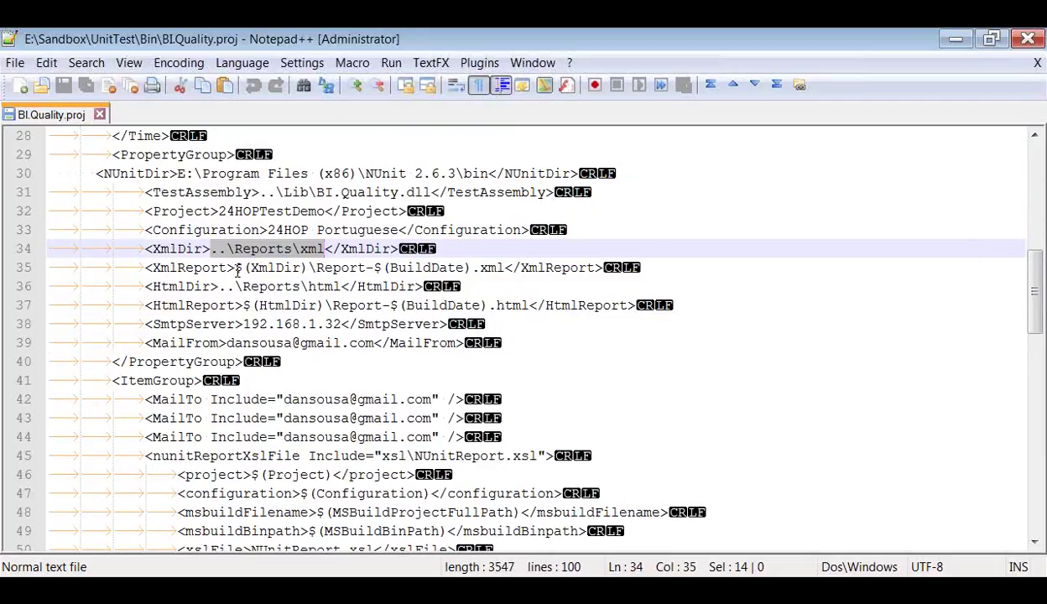
{"action": "left_click_drag", "start_coordinate": [218, 286], "coordinate": [339, 286]}
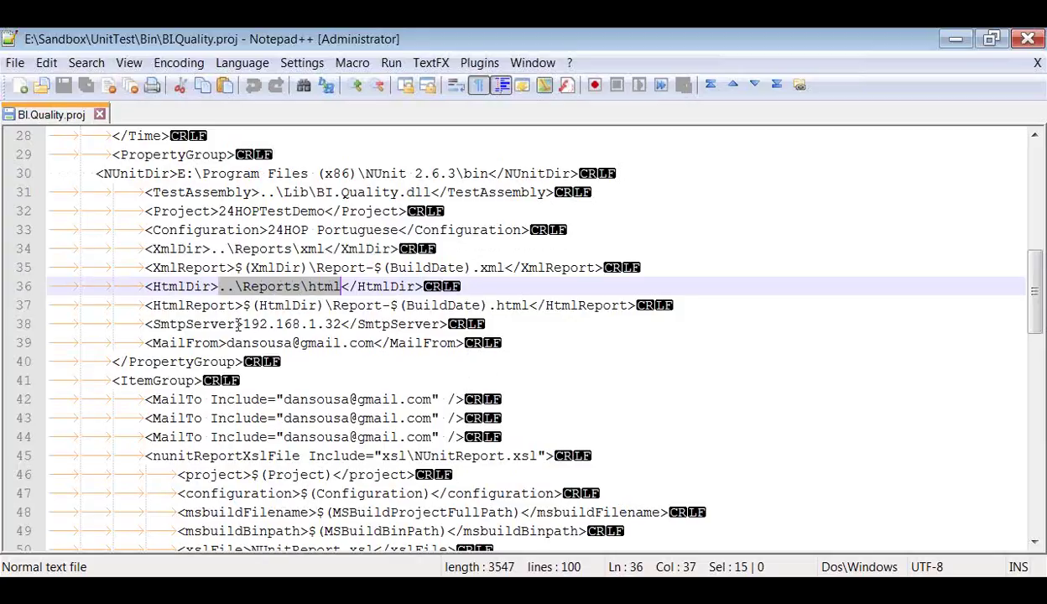
{"action": "left_click_drag", "start_coordinate": [146, 325], "coordinate": [464, 338]}
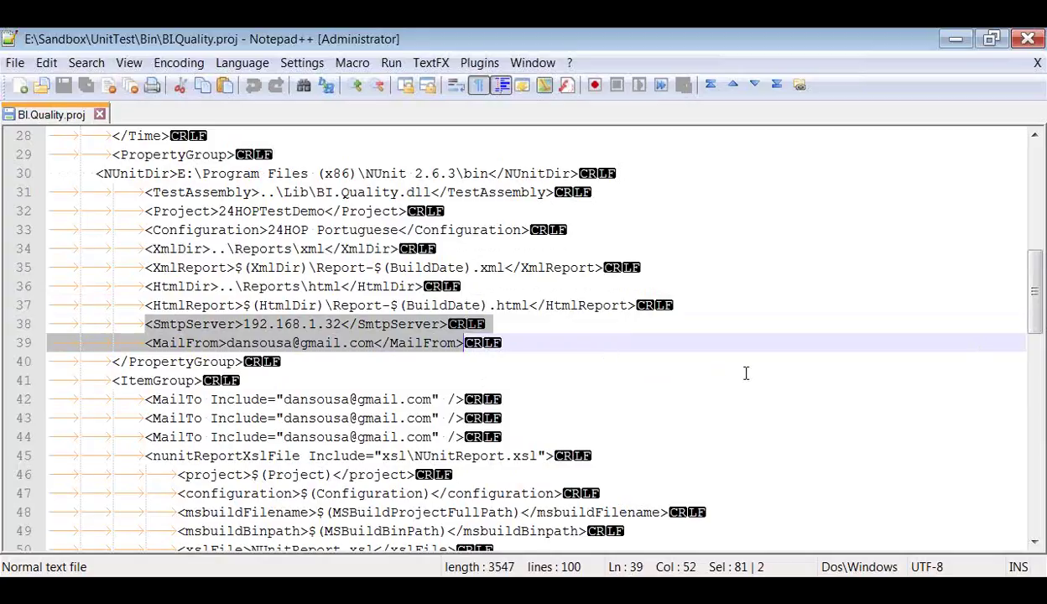
- Examine the ItemGroup, highlighting the three MailTo lines and the msbuildFilename and msbuildBinpath values
{"action": "scroll", "coordinate": [746, 372], "scroll_direction": "down", "scroll_amount": 3}
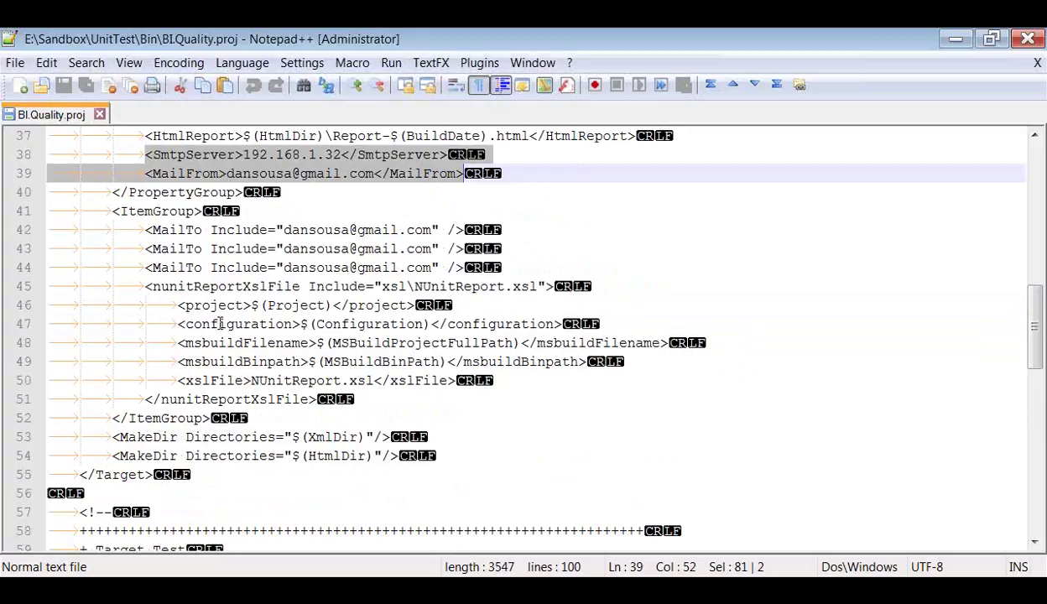
{"action": "left_click", "coordinate": [149, 230]}
{"action": "left_click_drag", "start_coordinate": [162, 236], "coordinate": [524, 266]}
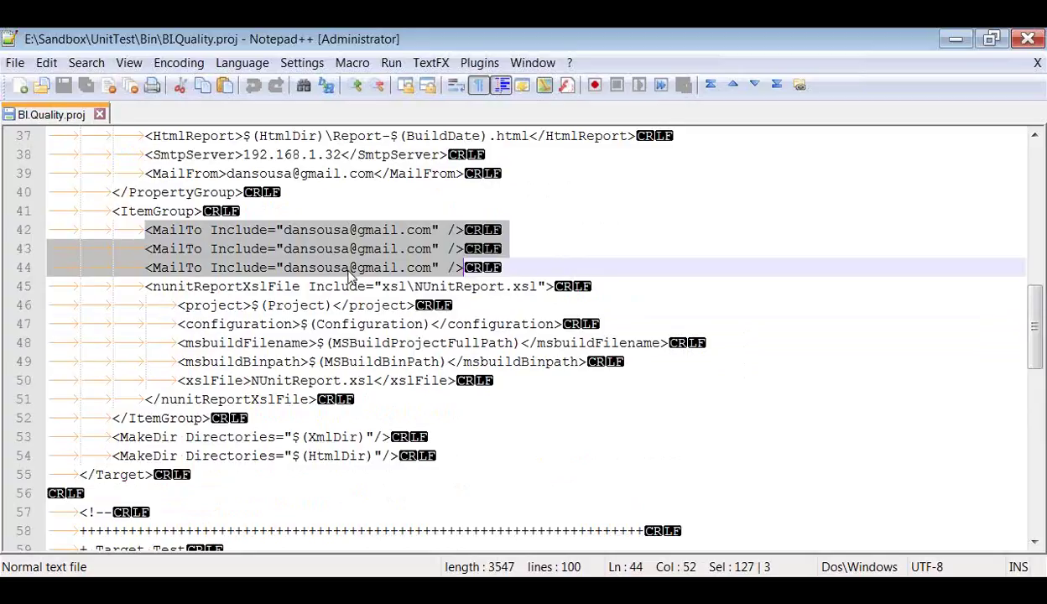
{"action": "left_click", "coordinate": [526, 268]}
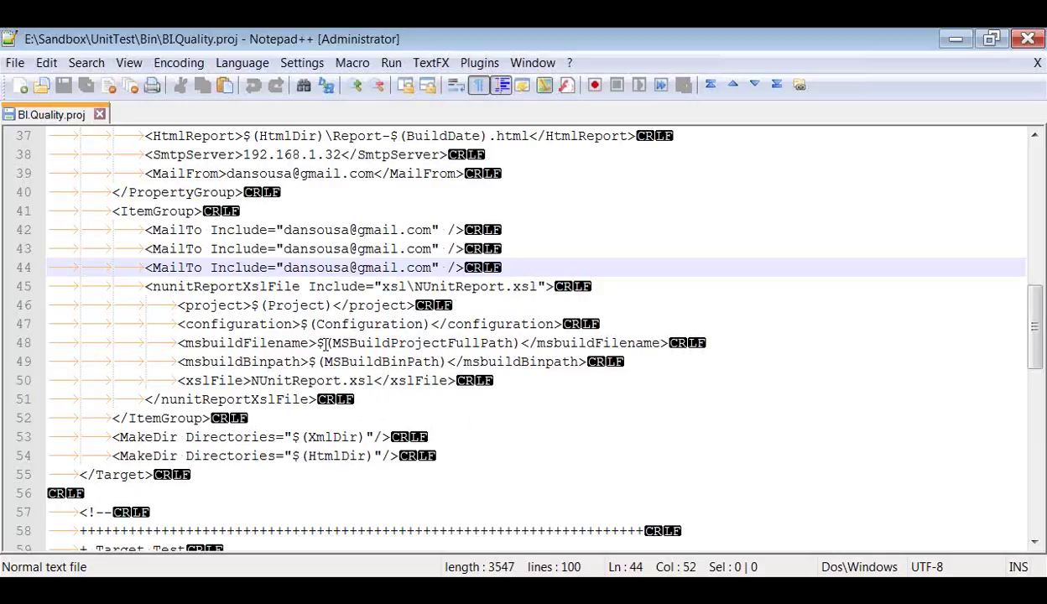
{"action": "left_click_drag", "start_coordinate": [328, 343], "coordinate": [517, 343]}
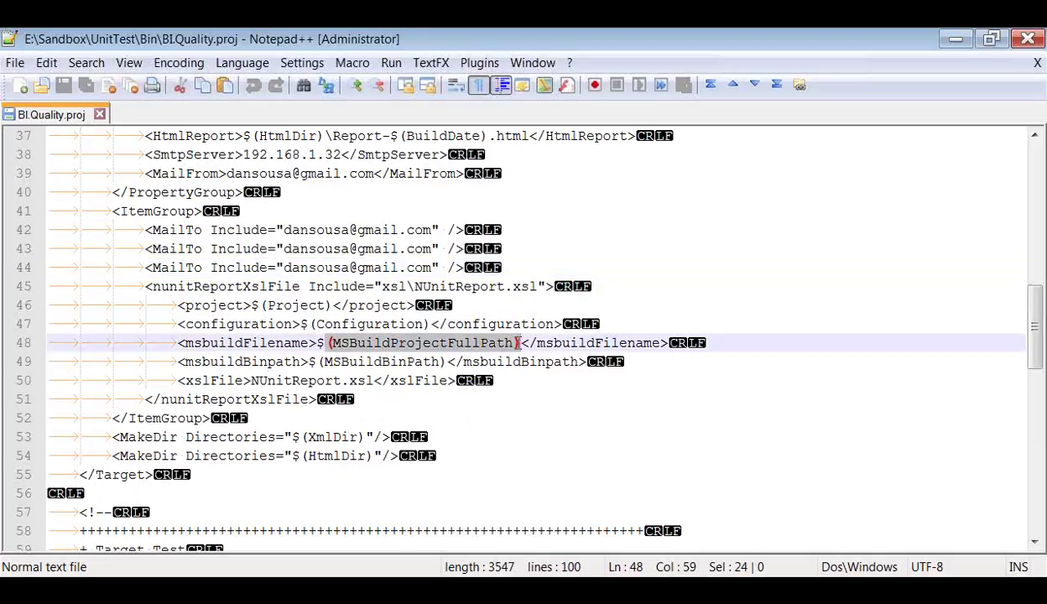
{"action": "left_click_drag", "start_coordinate": [320, 361], "coordinate": [444, 362]}
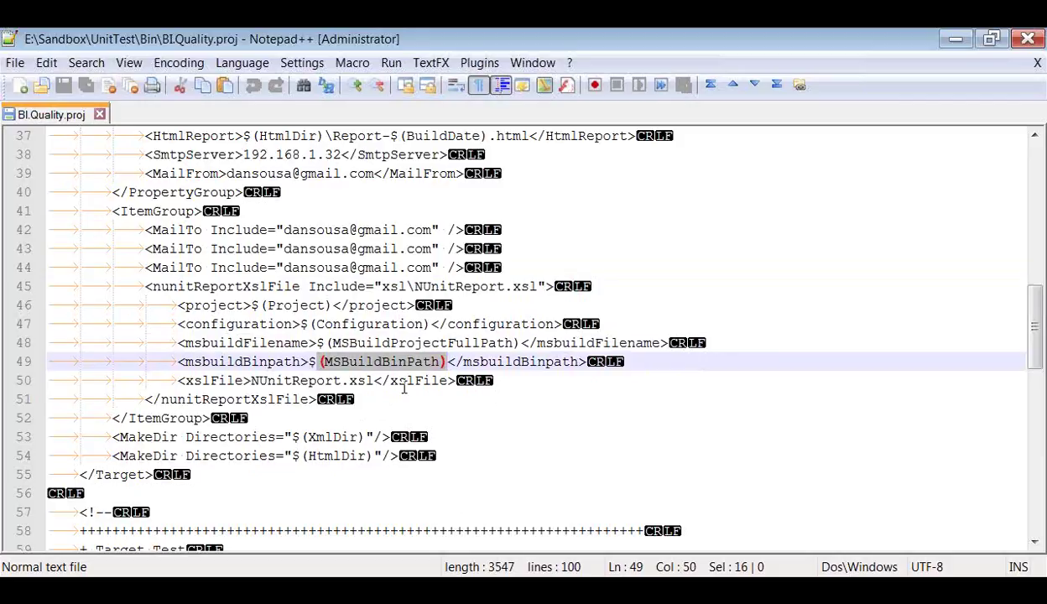
- Read through the ExecTest and ExecReport targets of BI.Quality.proj
{"action": "scroll", "coordinate": [571, 434], "scroll_direction": "down", "scroll_amount": 2}
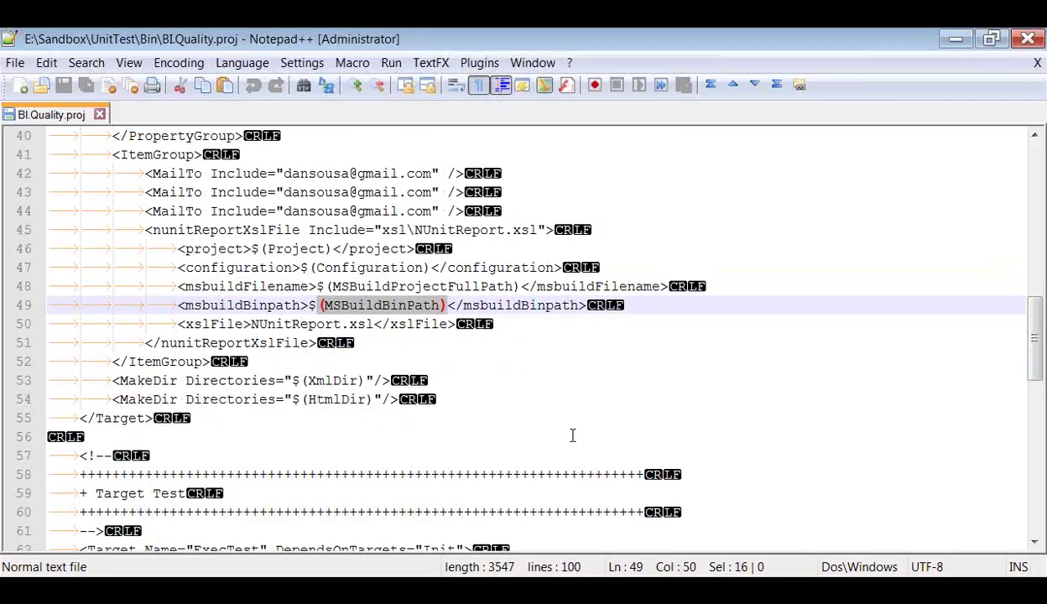
{"action": "scroll", "coordinate": [572, 435], "scroll_direction": "down", "scroll_amount": 4}
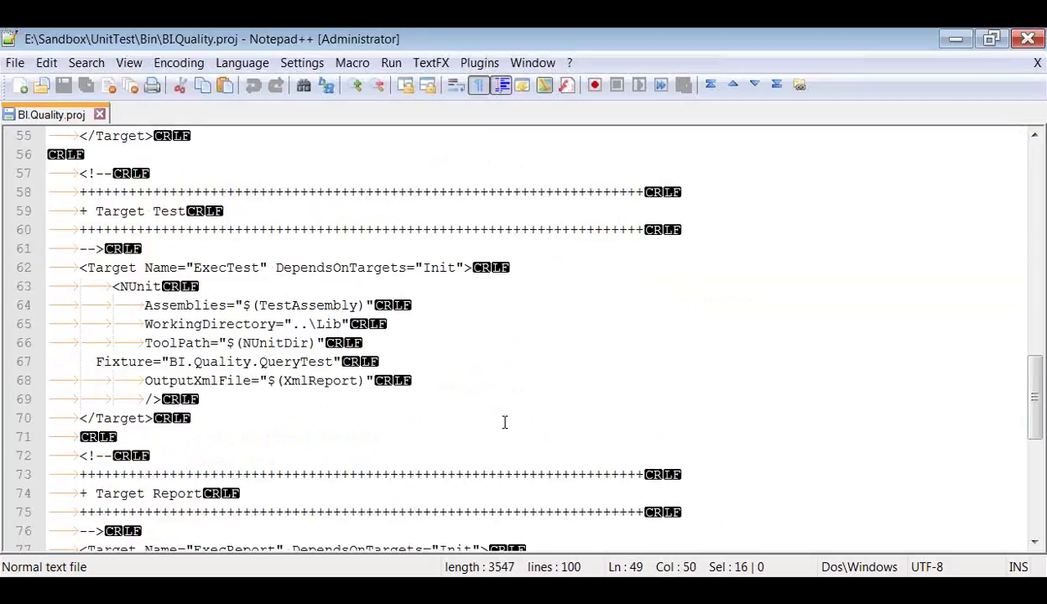
{"action": "scroll", "coordinate": [543, 359], "scroll_direction": "down", "scroll_amount": 4}
{"action": "scroll", "coordinate": [544, 366], "scroll_direction": "down", "scroll_amount": 2}
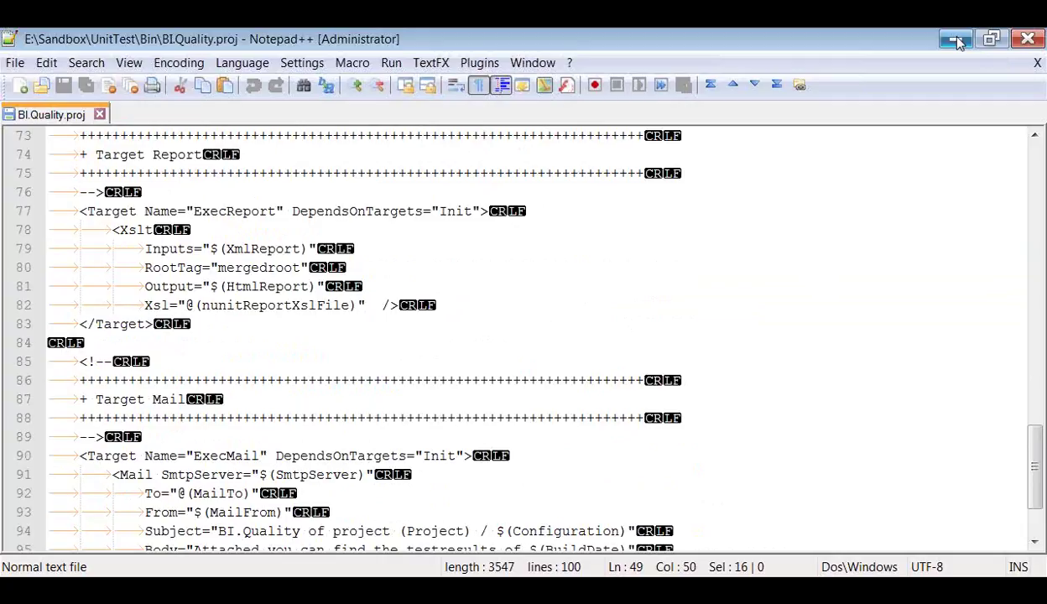
- Switch to Explorer, view the contents and full path of the UnitTest Lib folder, and minimize the window
{"action": "mouse_move", "coordinate": [486, 587]}
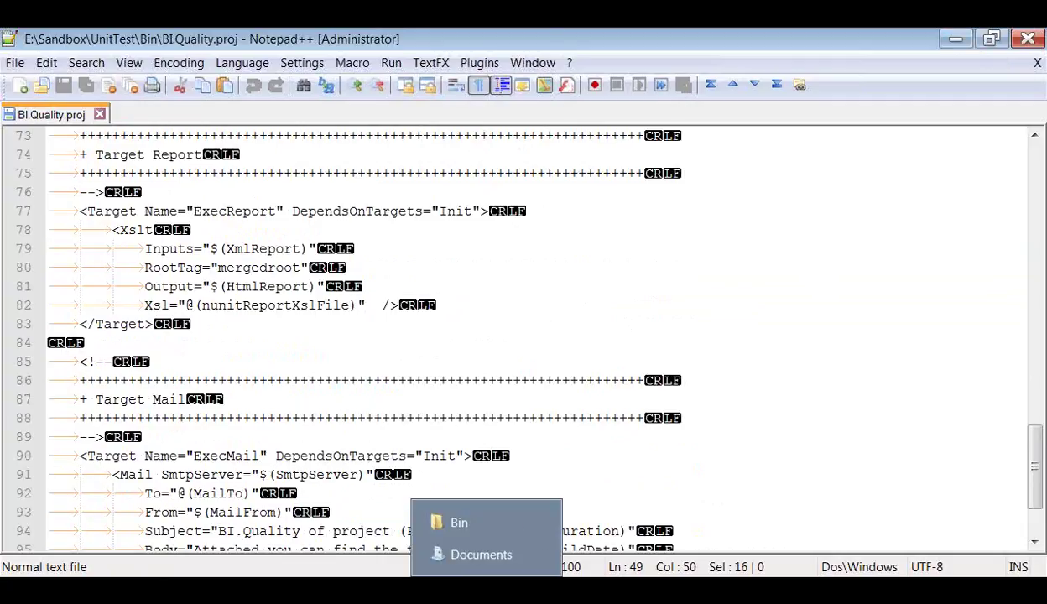
{"action": "left_click", "coordinate": [464, 508]}
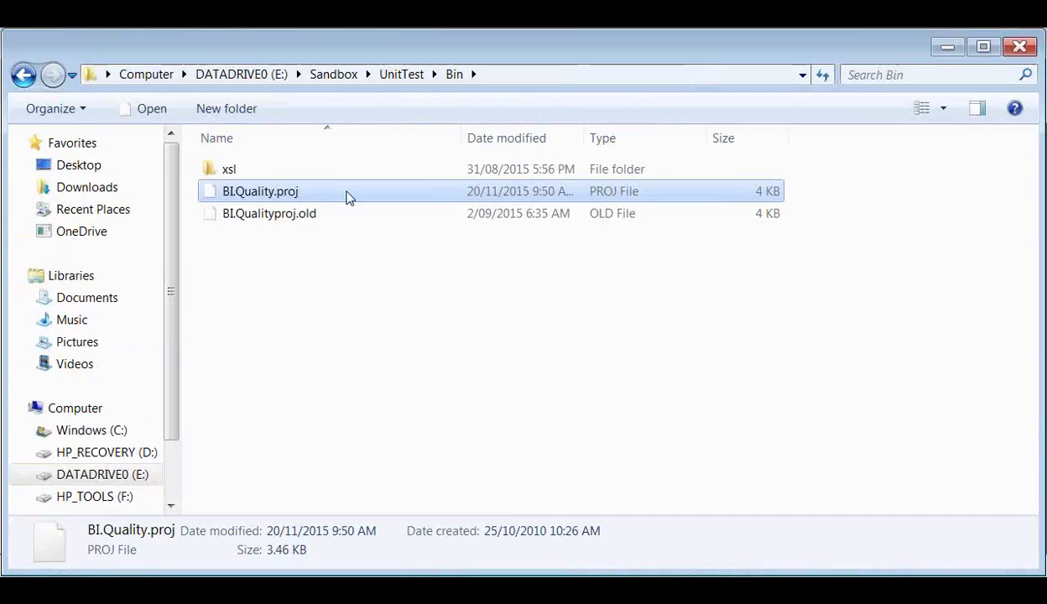
{"action": "left_click", "coordinate": [399, 75]}
{"action": "double_click", "coordinate": [264, 215]}
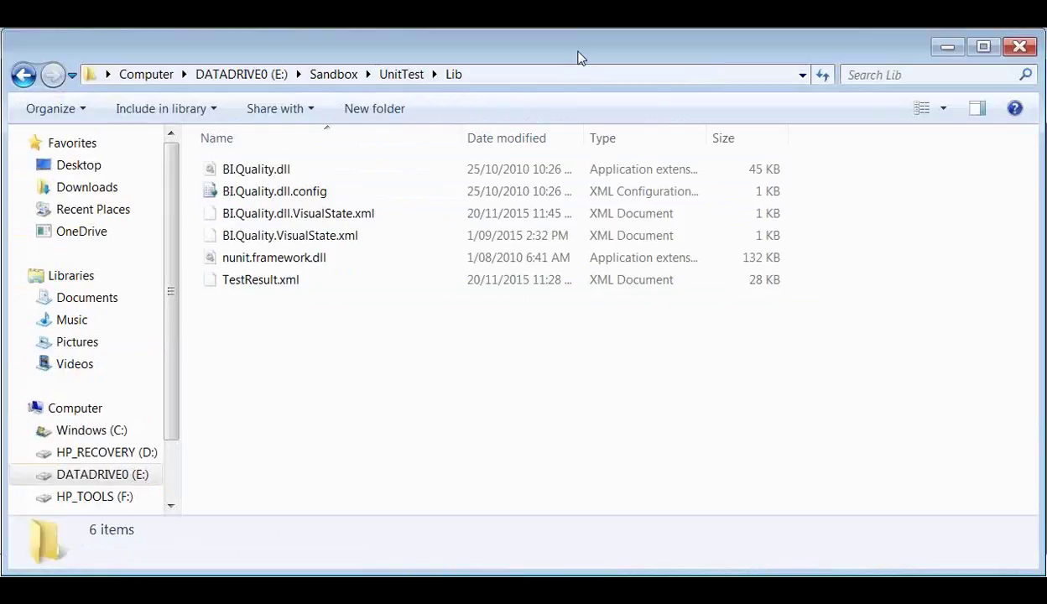
{"action": "left_click", "coordinate": [495, 76]}
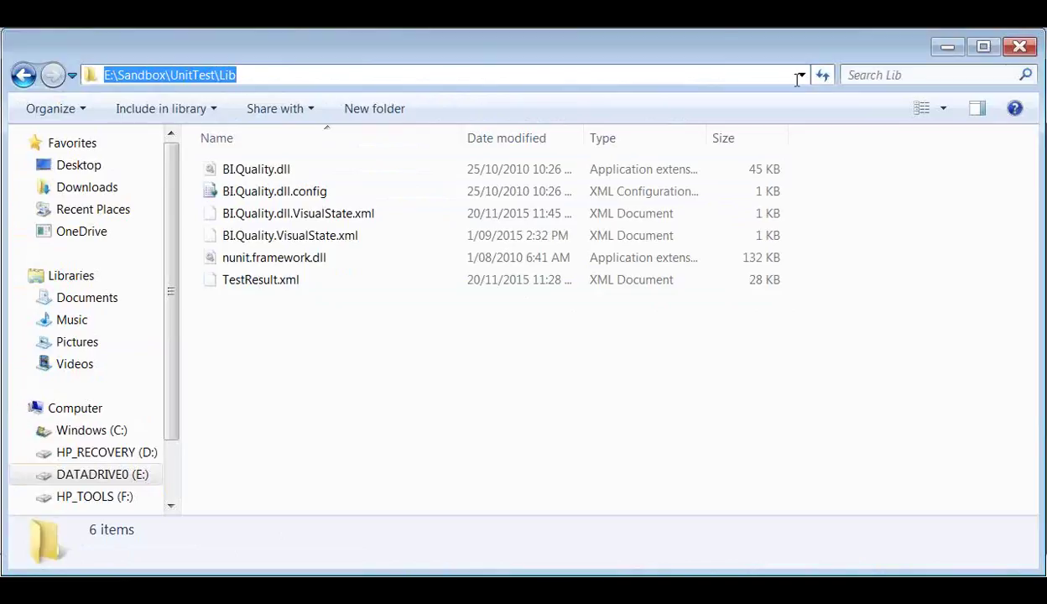
{"action": "left_click", "coordinate": [947, 48]}
- Highlight the ExecMail target from its opening line through Attachments, close BI.Quality.proj and minimize Notepad++
{"action": "scroll", "coordinate": [458, 451], "scroll_direction": "down", "scroll_amount": 2}
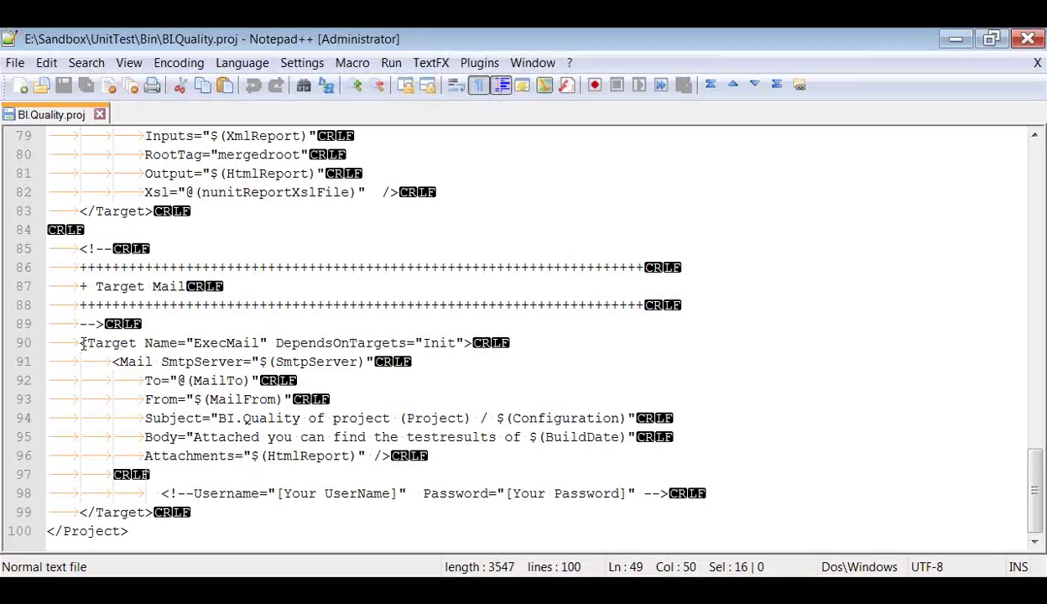
{"action": "left_click_drag", "start_coordinate": [81, 343], "coordinate": [436, 455]}
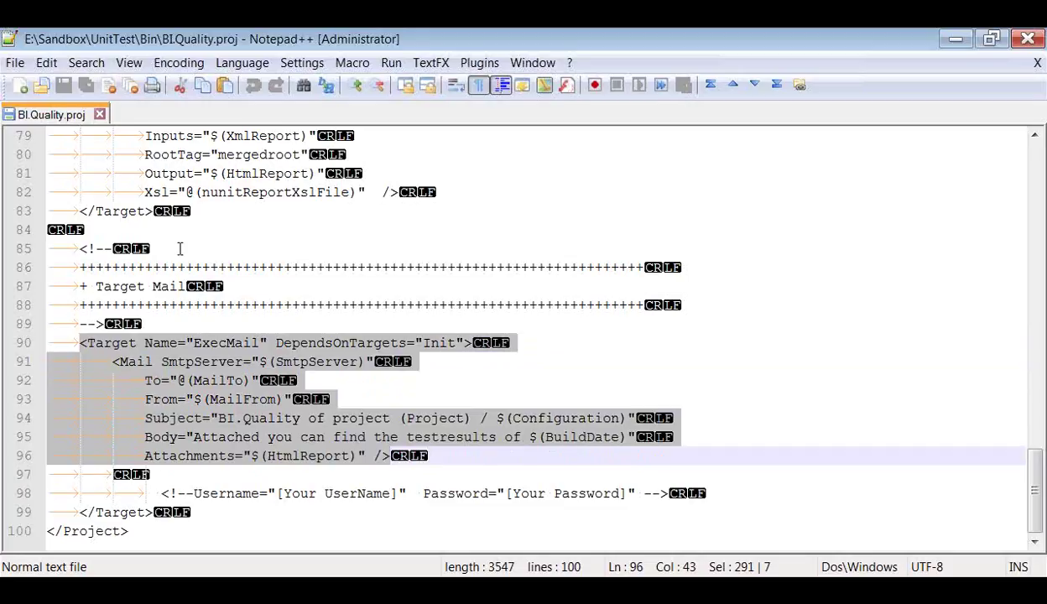
{"action": "scroll", "coordinate": [284, 388], "scroll_direction": "up", "scroll_amount": 3}
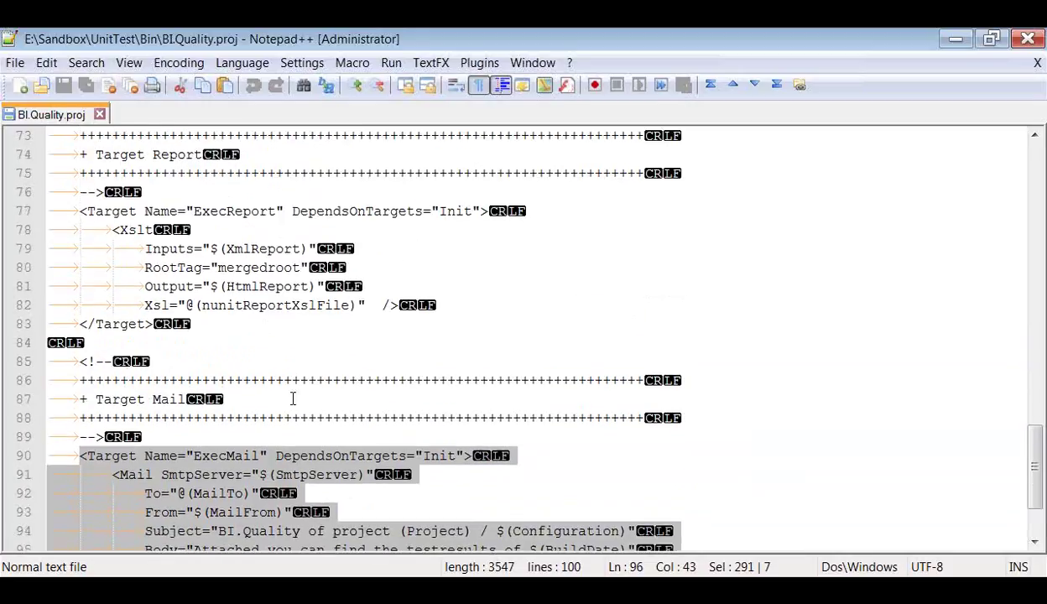
{"action": "left_click", "coordinate": [99, 114]}
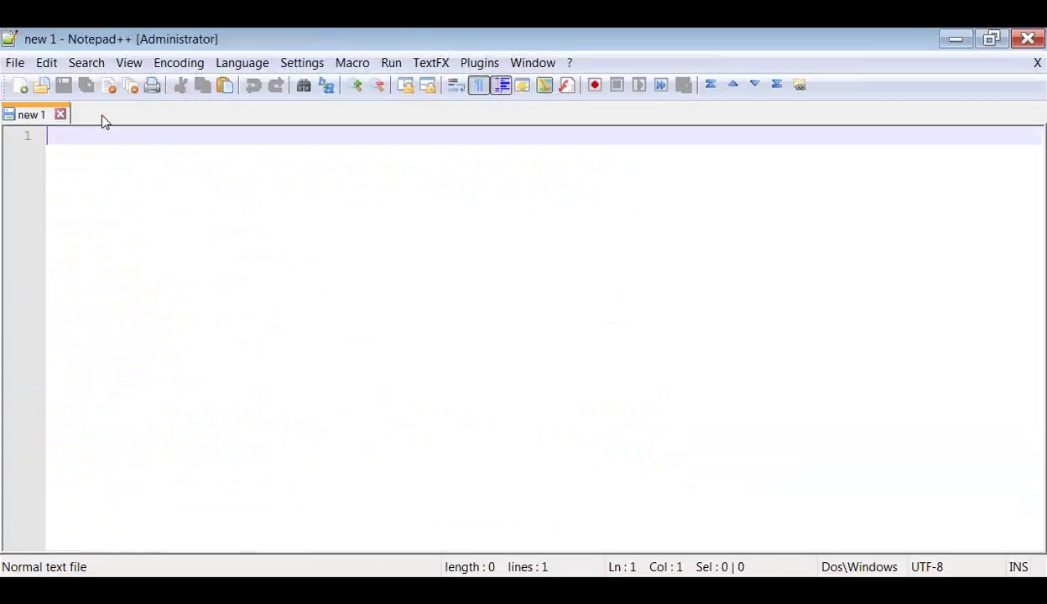
{"action": "left_click", "coordinate": [955, 42]}
- Open the Connections folder of E:\Sandbox\UnitTest in Explorer and widen its Name column
{"action": "key", "text": "super"}
{"action": "key", "text": "Escape"}
{"action": "left_click", "coordinate": [464, 522]}
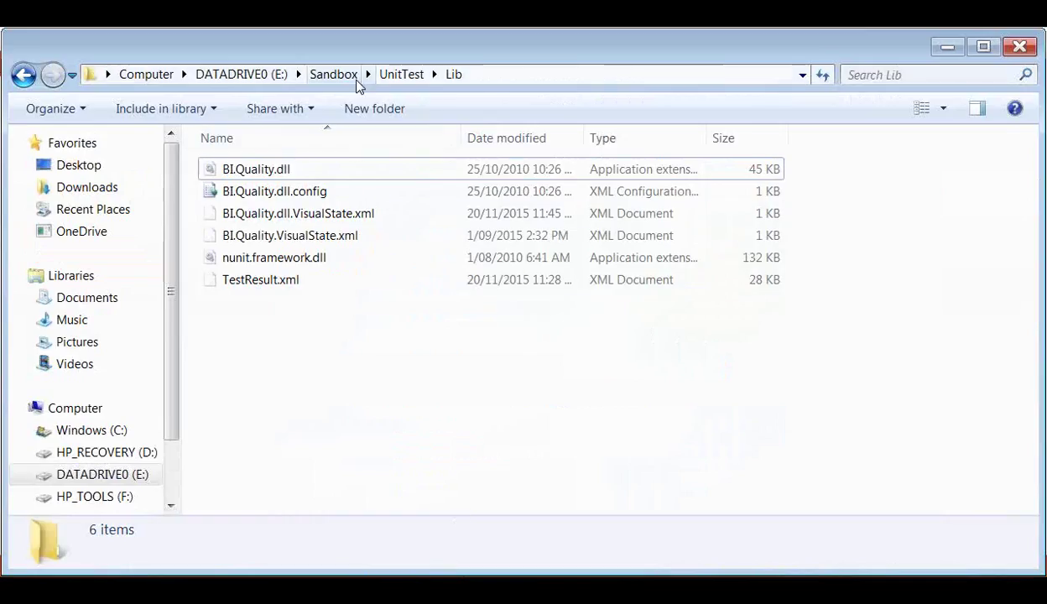
{"action": "left_click", "coordinate": [388, 74]}
{"action": "left_click", "coordinate": [281, 193]}
{"action": "double_click", "coordinate": [281, 193]}
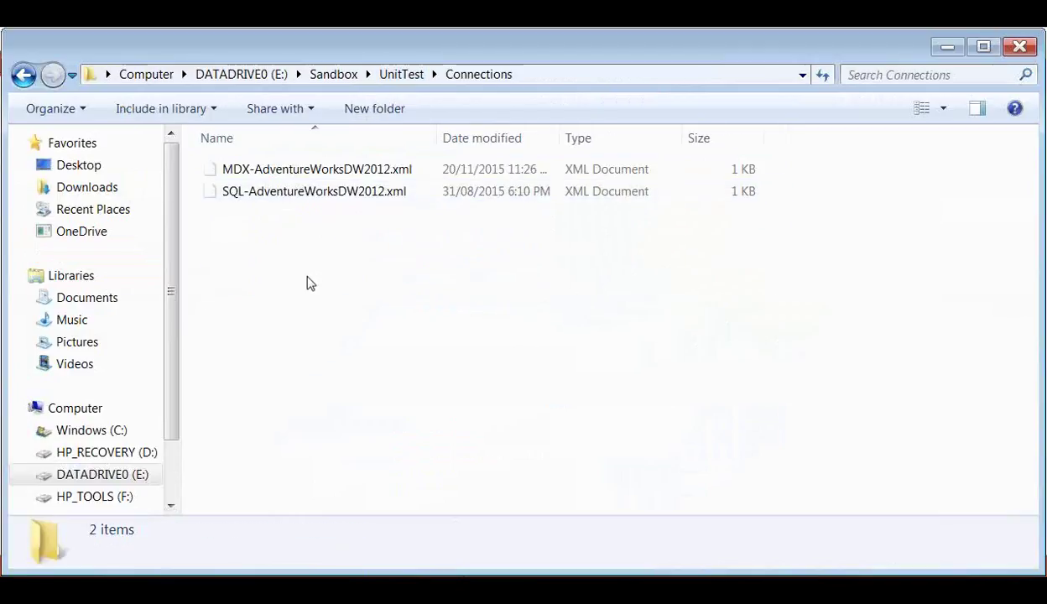
{"action": "left_click_drag", "start_coordinate": [468, 140], "coordinate": [496, 140]}
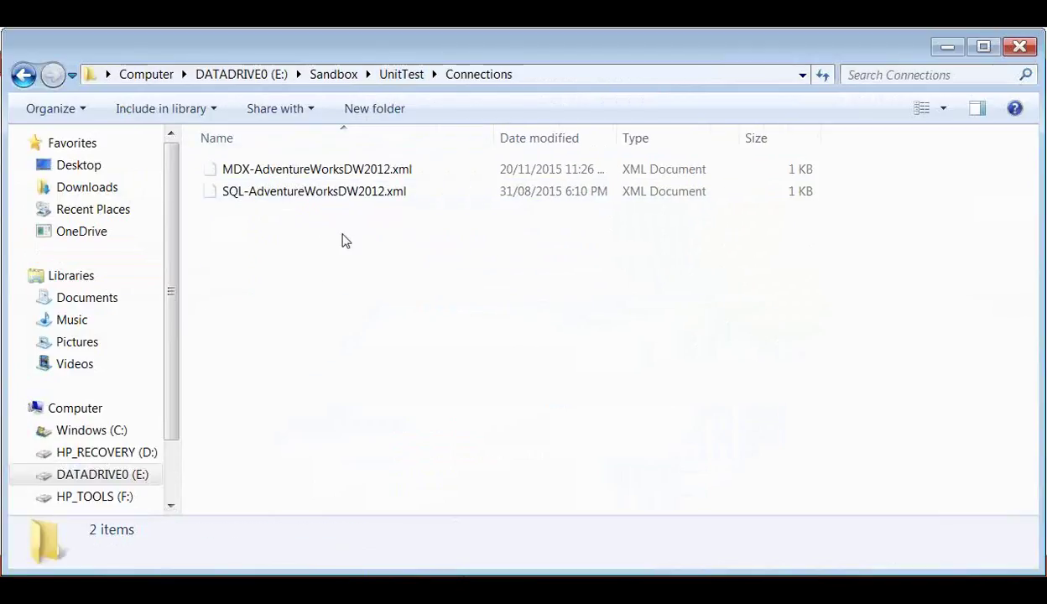
- Open SQL-AdventureWorksDW2012.xml in Notepad++, highlight its Data Source value, and minimize the editor
{"action": "right_click", "coordinate": [299, 200]}
{"action": "left_click", "coordinate": [344, 210]}
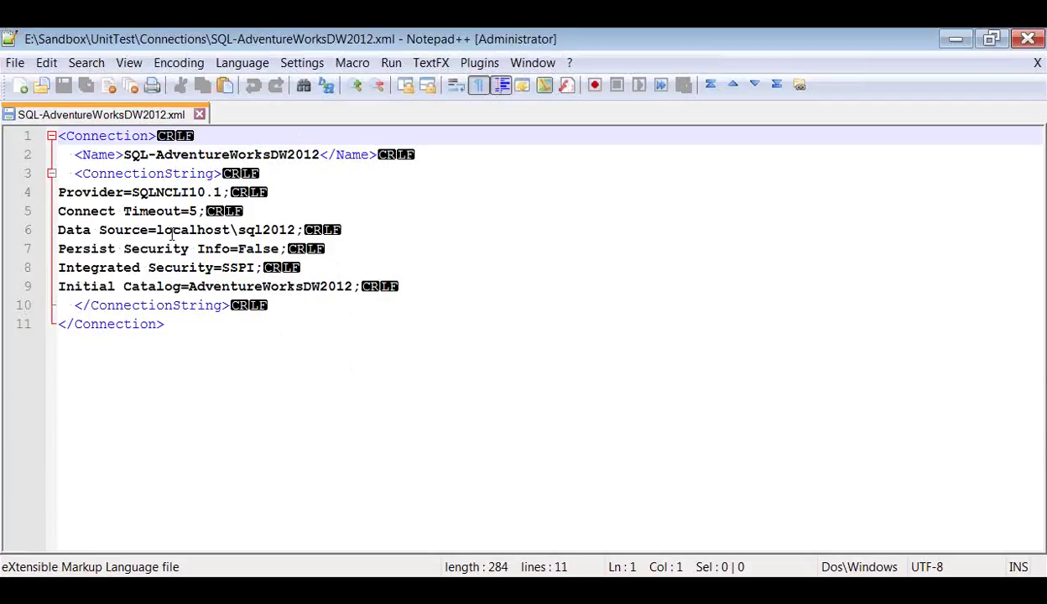
{"action": "double_click", "coordinate": [193, 230]}
{"action": "left_click_drag", "start_coordinate": [237, 230], "coordinate": [295, 230]}
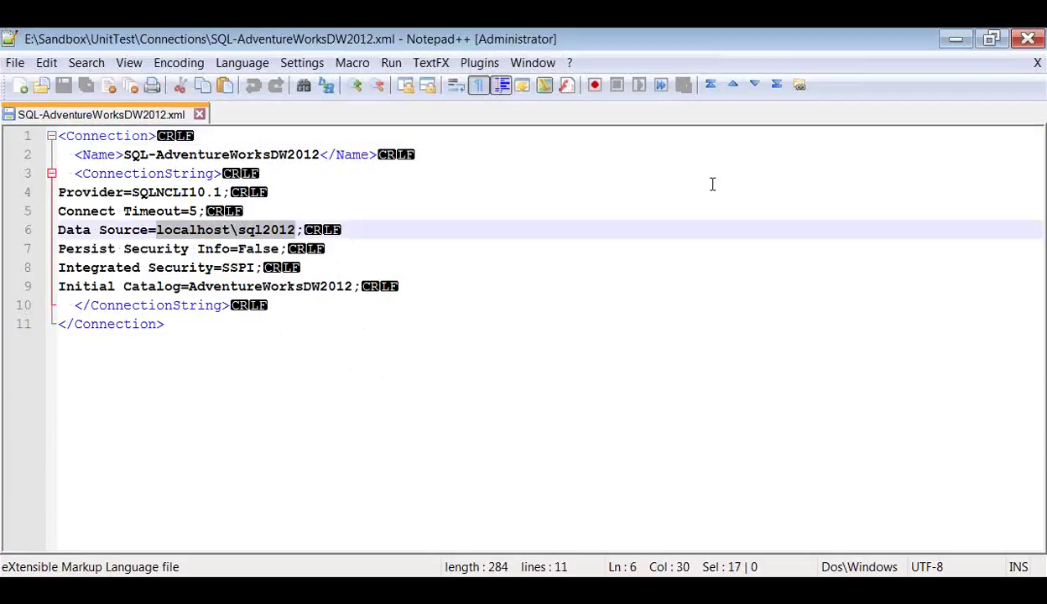
{"action": "left_click", "coordinate": [955, 39]}
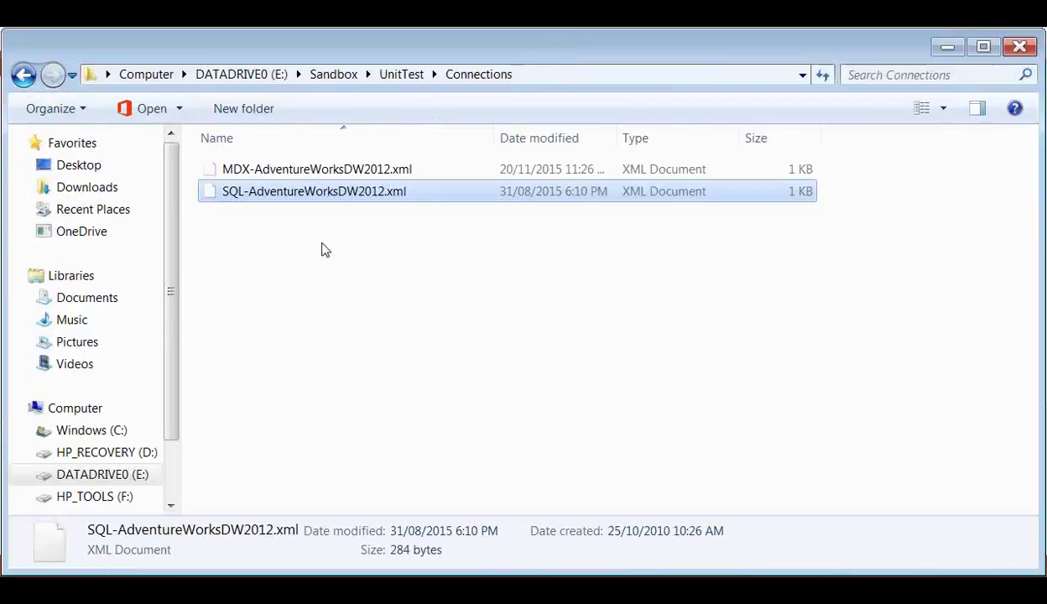
- Open MDX-AdventureWorksDW2012.xml in Notepad++ and highlight its Data Source and Initial Catalog values
{"action": "right_click", "coordinate": [299, 170]}
{"action": "left_click", "coordinate": [366, 238]}
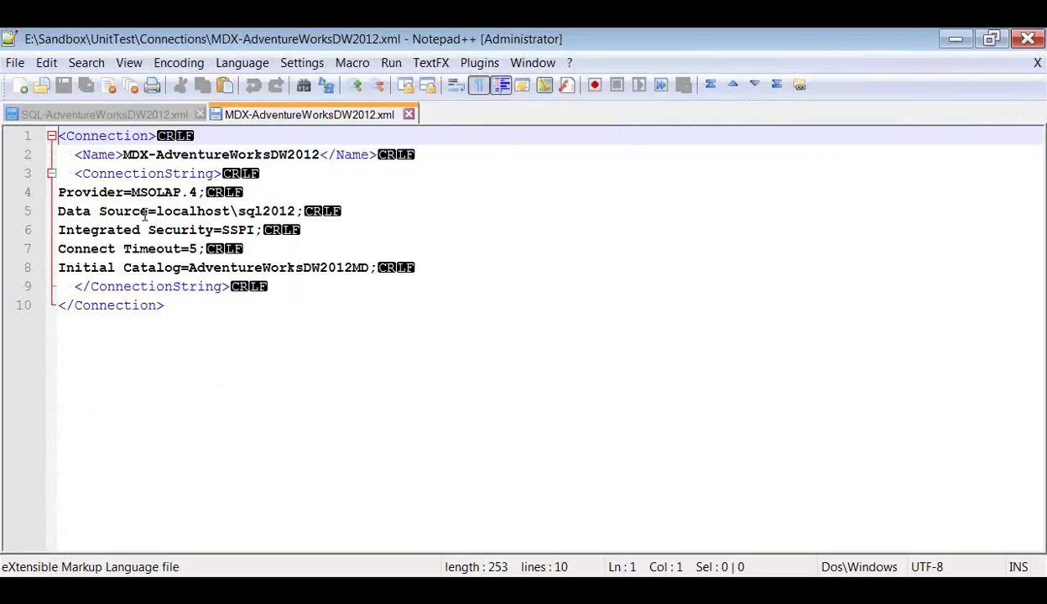
{"action": "left_click", "coordinate": [159, 211]}
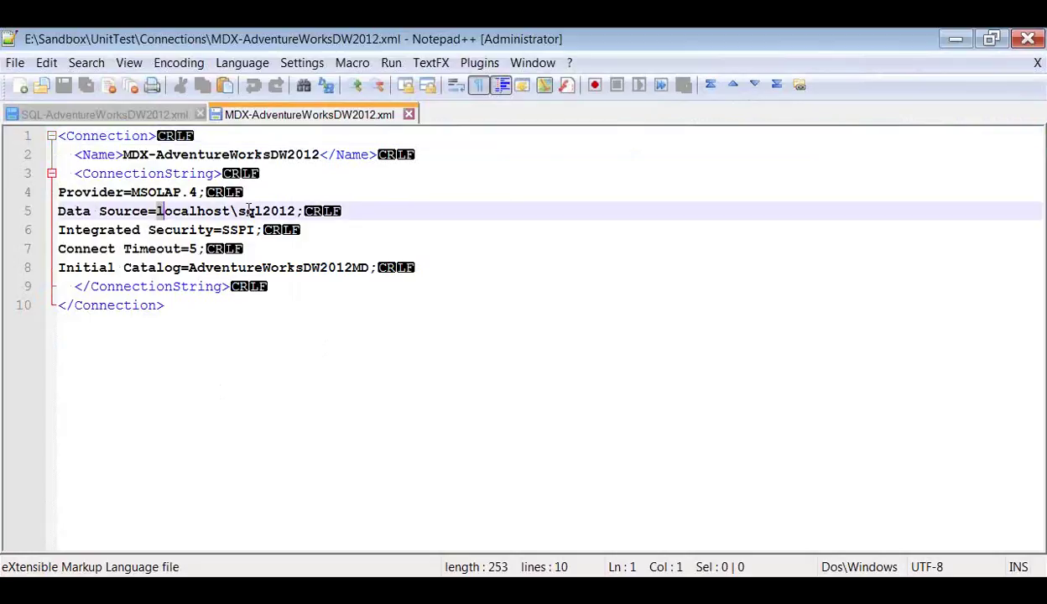
{"action": "left_click", "coordinate": [289, 211], "text": "shift"}
{"action": "left_click_drag", "start_coordinate": [188, 267], "coordinate": [359, 266]}
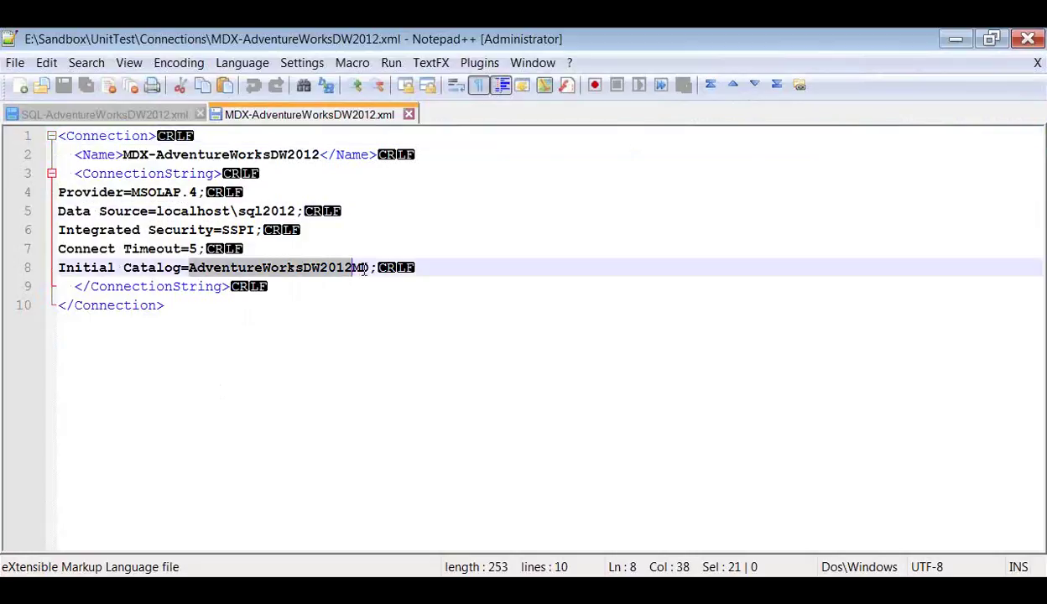
- Close the MDX and SQL connection files and minimize Notepad++
{"action": "left_click", "coordinate": [409, 115]}
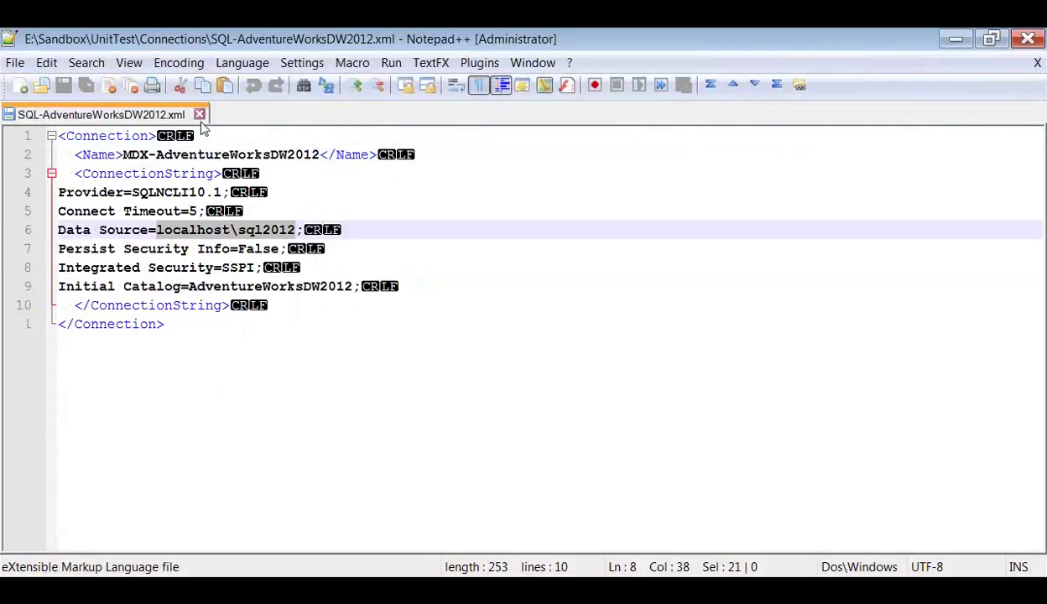
{"action": "left_click", "coordinate": [199, 114]}
{"action": "left_click", "coordinate": [962, 43]}
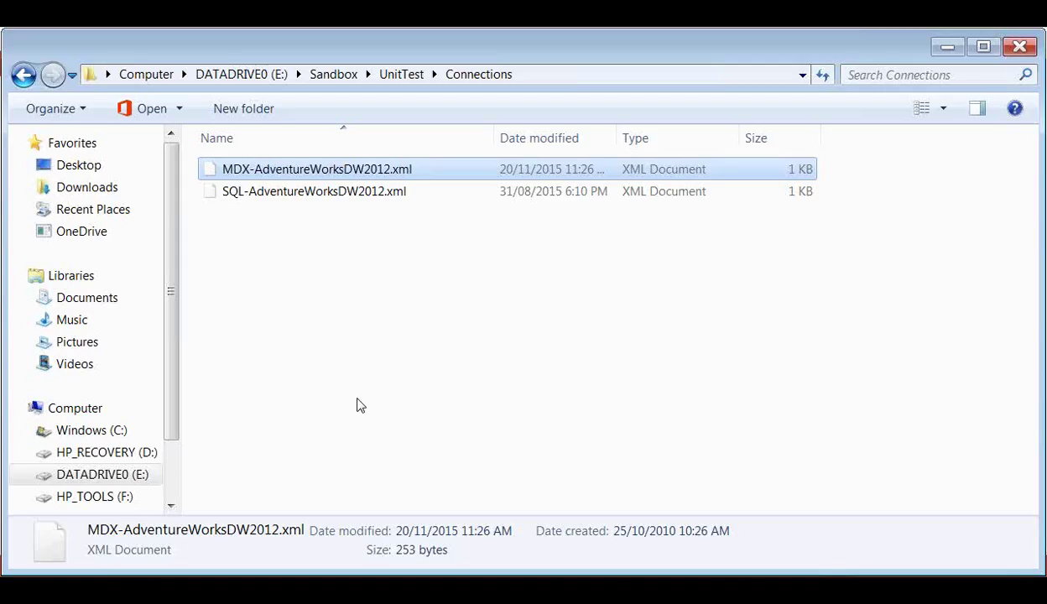
- Open BI.Quality.dll.config from the Lib folder in Notepad++, highlight its supportedRuntime version number, and close the file and editor
{"action": "left_click", "coordinate": [403, 76]}
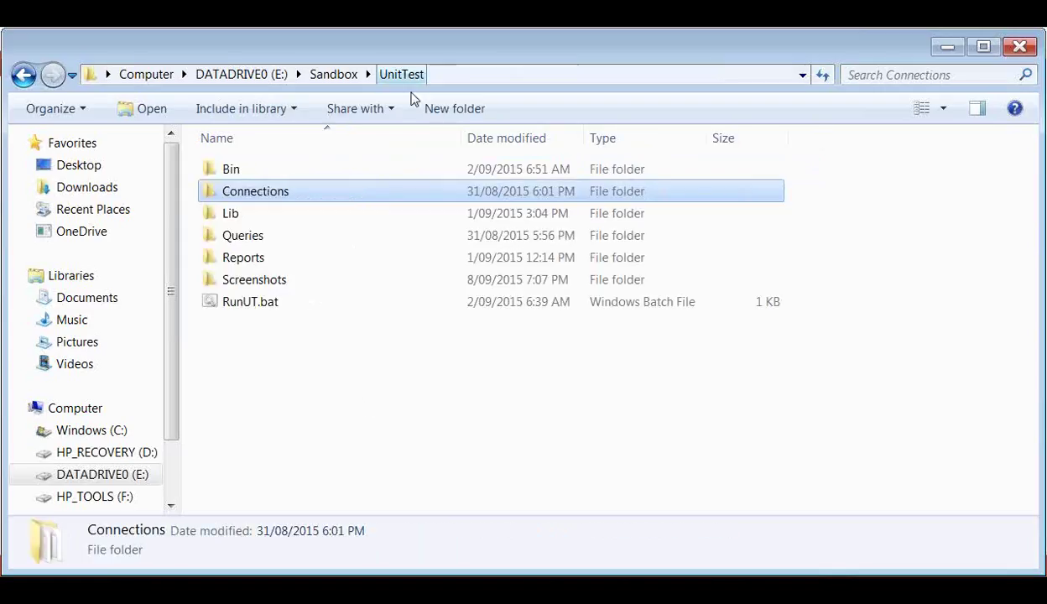
{"action": "double_click", "coordinate": [231, 213]}
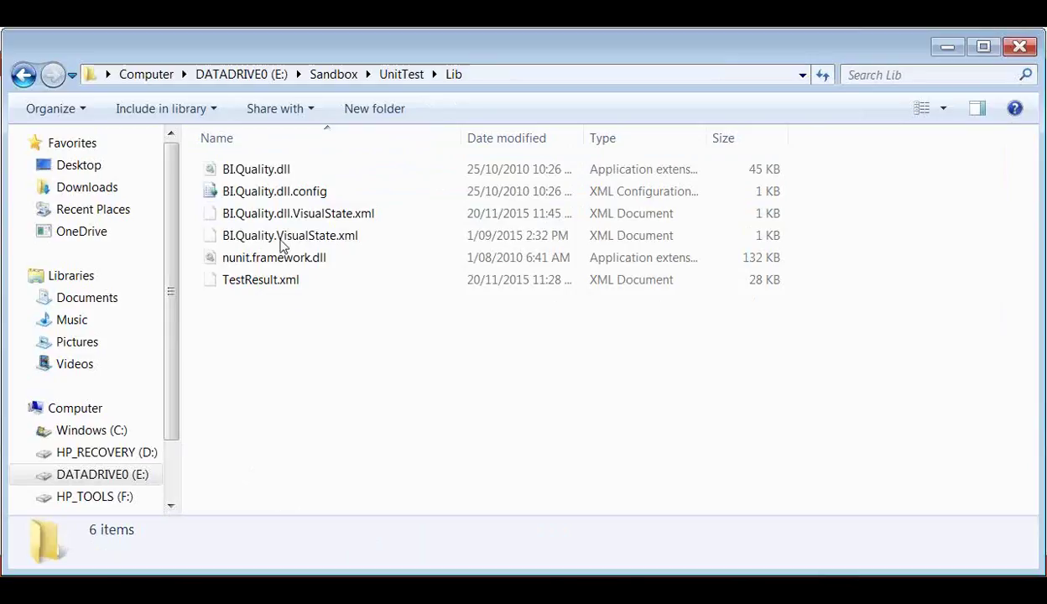
{"action": "right_click", "coordinate": [243, 195]}
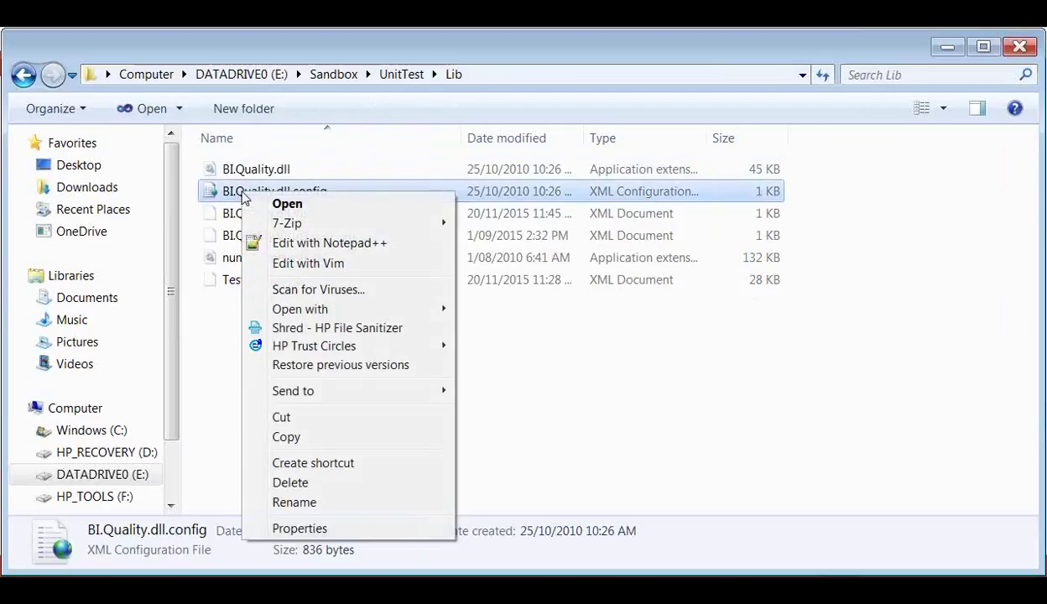
{"action": "left_click", "coordinate": [317, 242]}
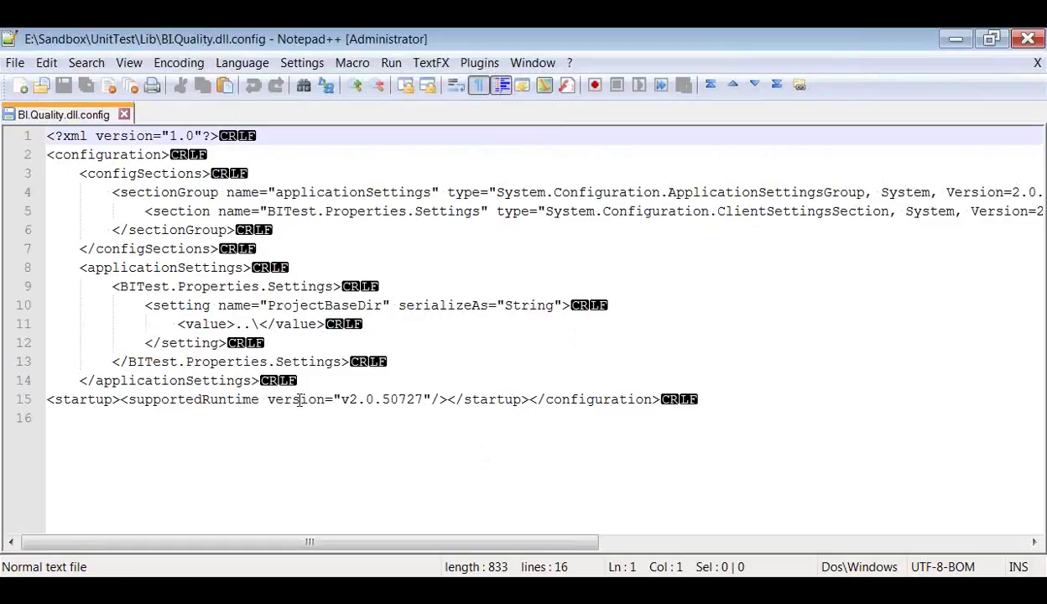
{"action": "left_click_drag", "start_coordinate": [349, 399], "coordinate": [423, 399]}
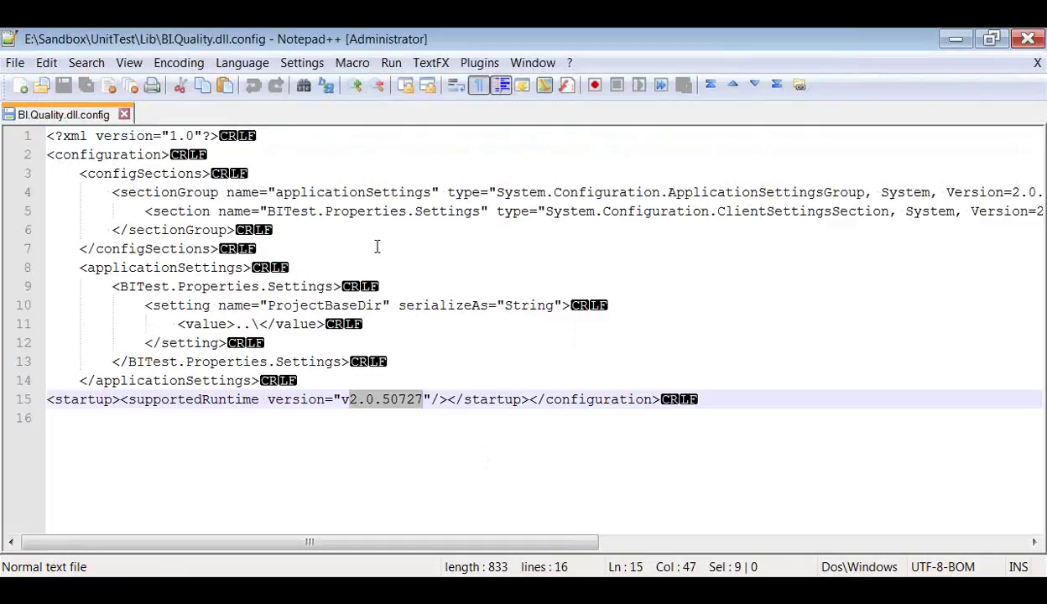
{"action": "left_click", "coordinate": [125, 115]}
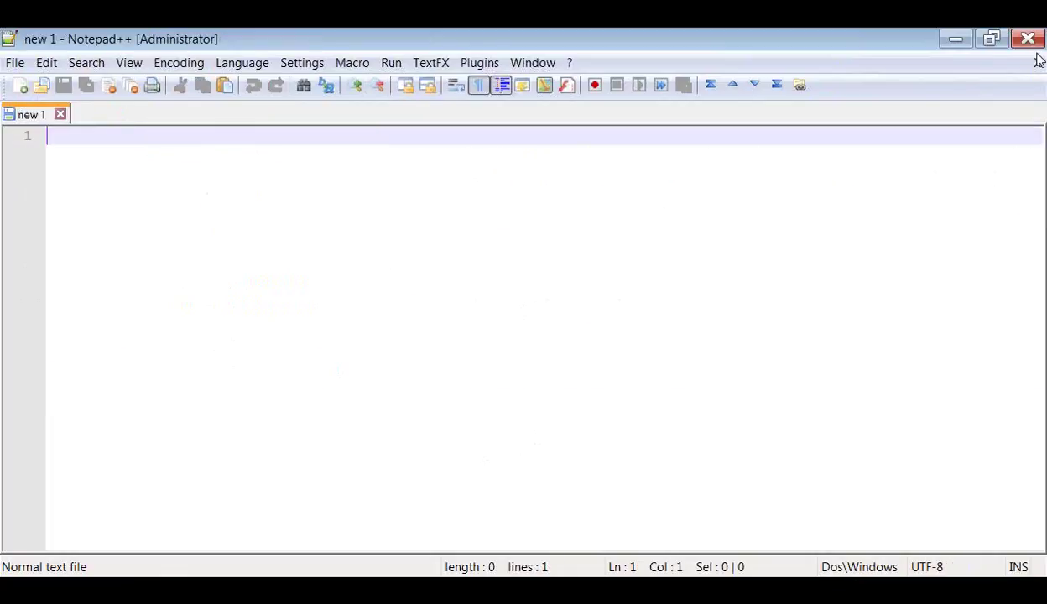
{"action": "left_click", "coordinate": [1025, 39]}
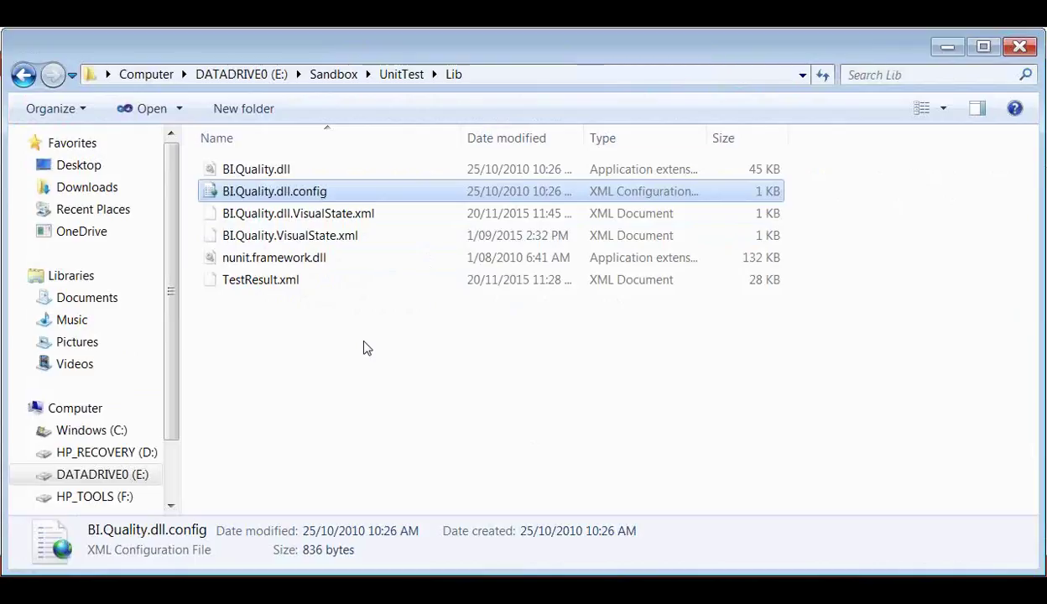
- View the files in the 1-Tutorial folder under UnitTest\Queries, and return to the Queries folder
{"action": "left_click", "coordinate": [394, 75]}
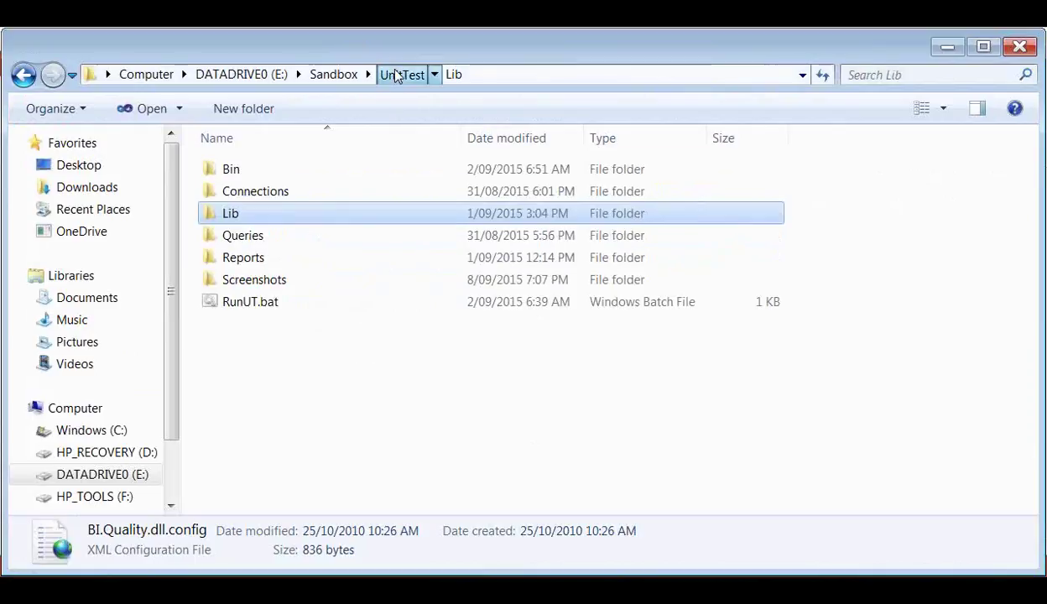
{"action": "double_click", "coordinate": [243, 236]}
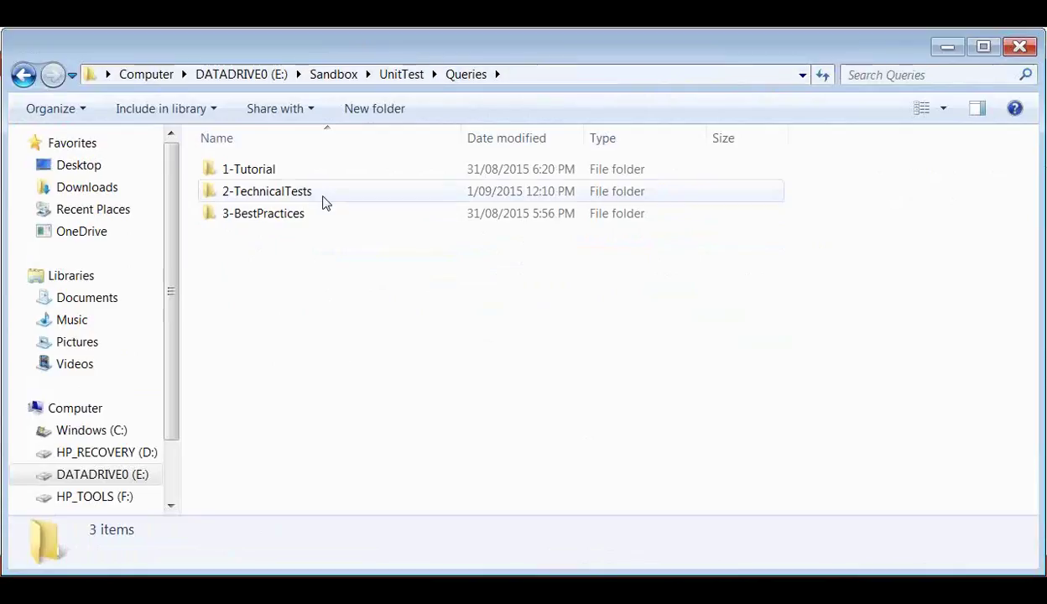
{"action": "double_click", "coordinate": [254, 177]}
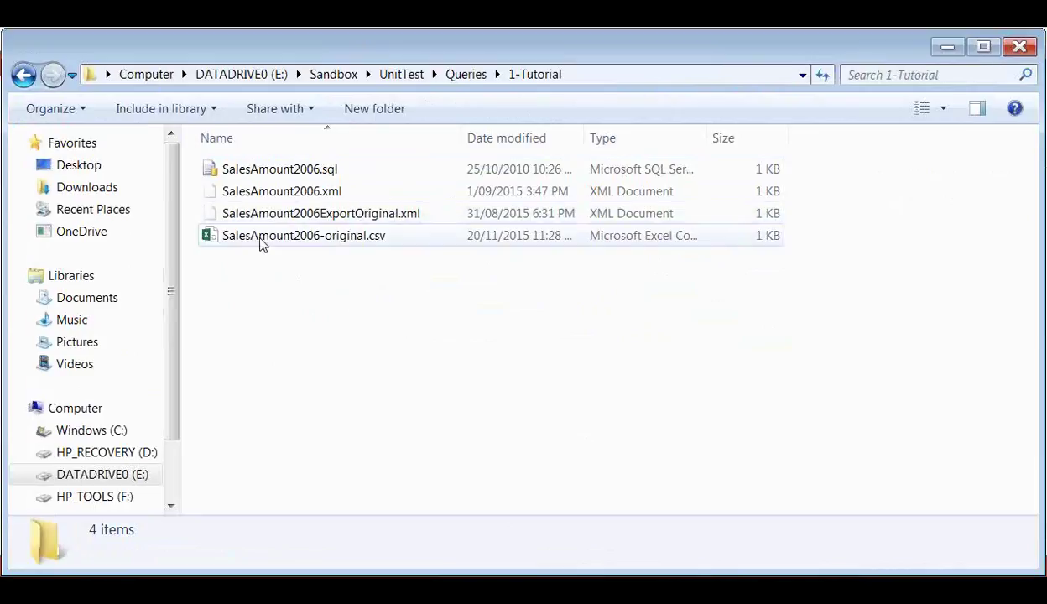
{"action": "key", "text": "BackSpace"}
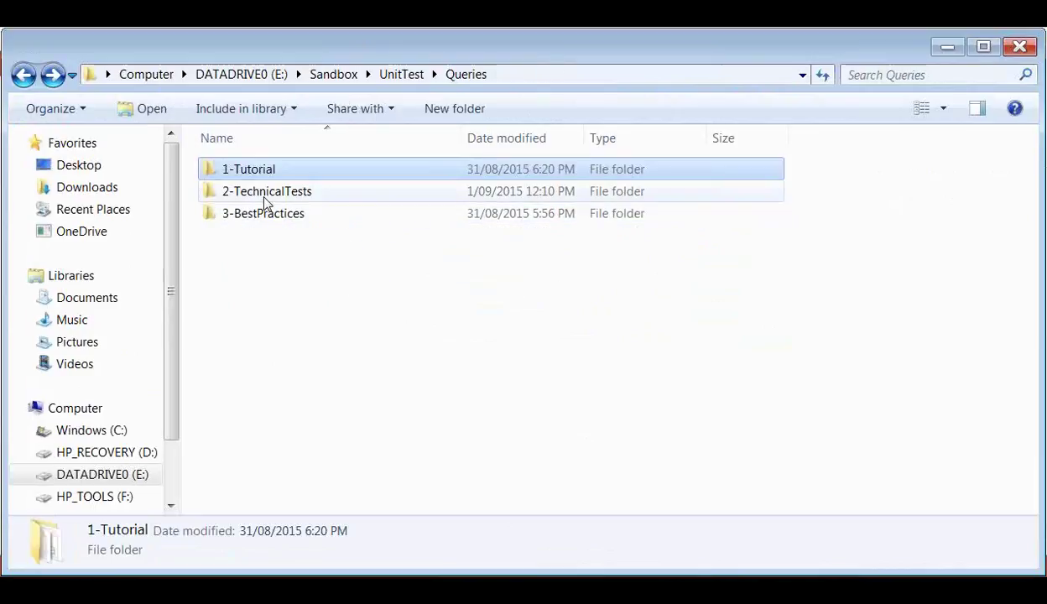
- Look through the 1-Query, 2-CSV, 3-XML and 4-Asserts subfolders of 2-TechnicalTests, and return to the Queries folder
{"action": "double_click", "coordinate": [260, 191]}
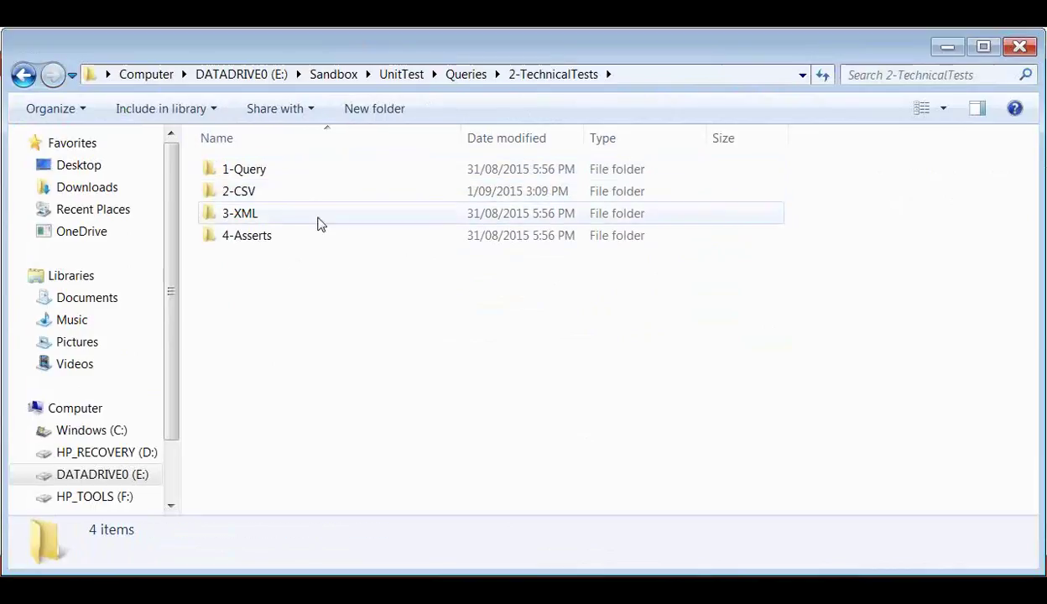
{"action": "double_click", "coordinate": [251, 172]}
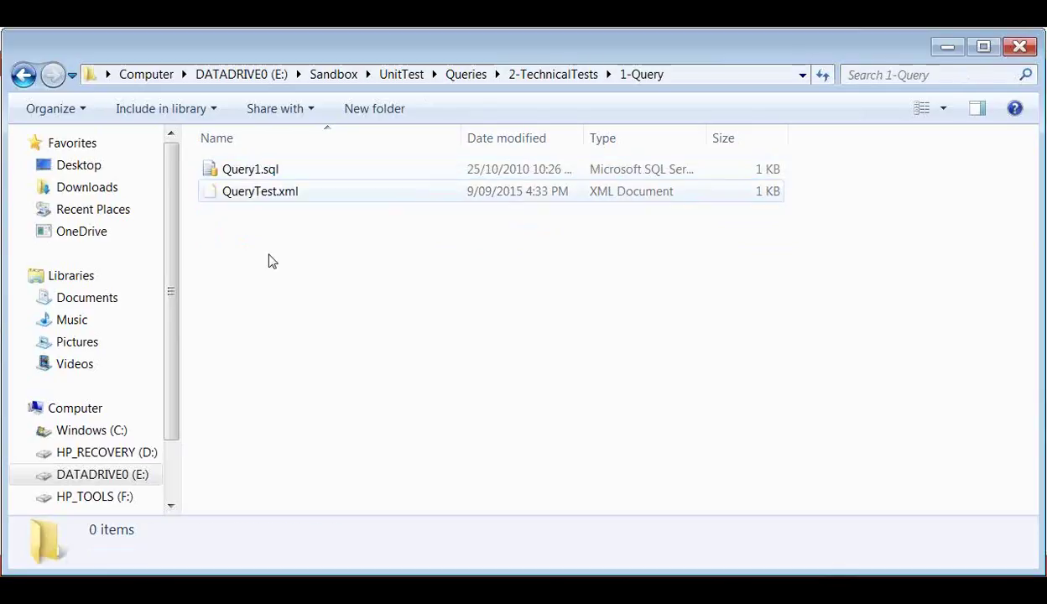
{"action": "key", "text": "BackSpace"}
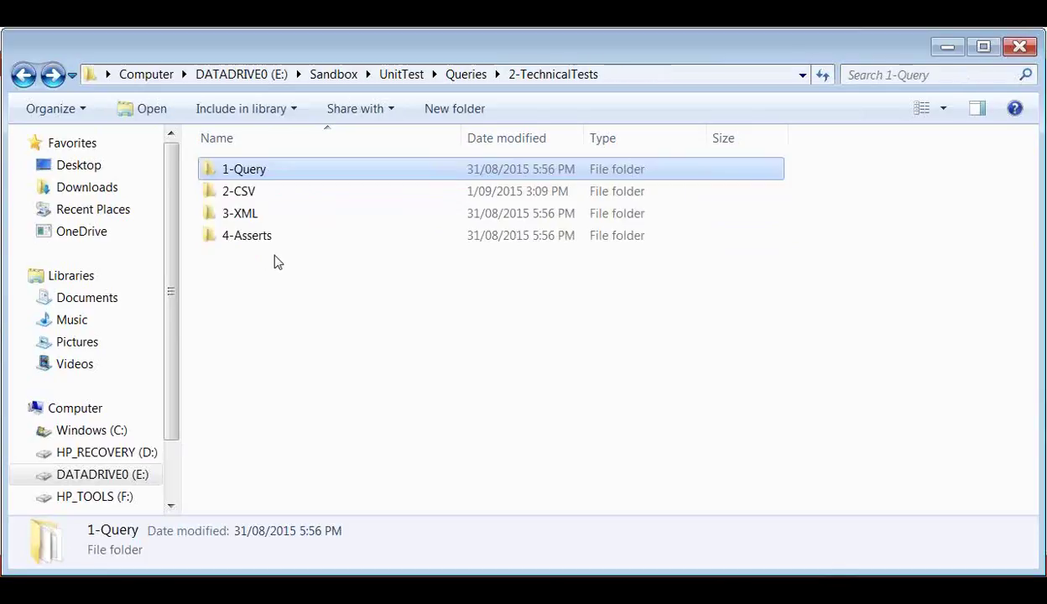
{"action": "double_click", "coordinate": [251, 194]}
{"action": "key", "text": "BackSpace"}
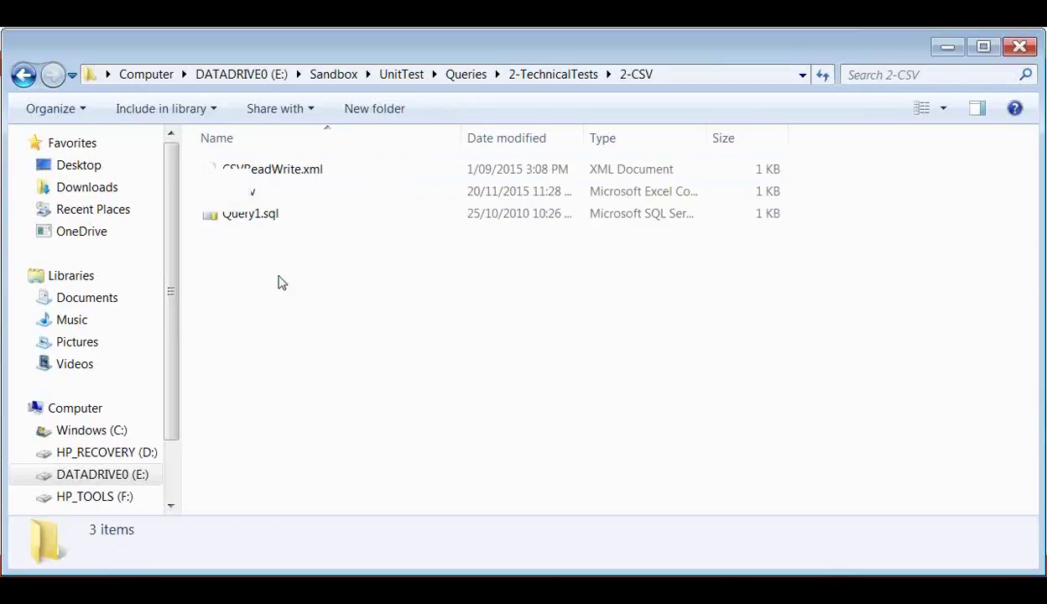
{"action": "double_click", "coordinate": [256, 216]}
{"action": "key", "text": "BackSpace"}
{"action": "double_click", "coordinate": [252, 236]}
{"action": "key", "text": "BackSpace"}
{"action": "key", "text": "BackSpace"}
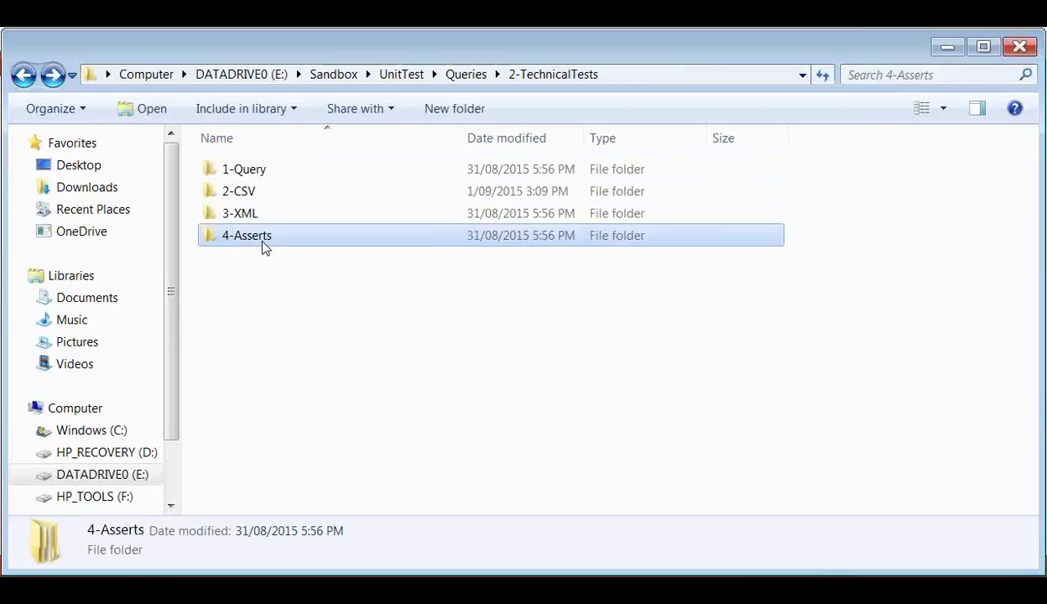
- View the test subfolders inside 3-BestPractices, and return to the UnitTest folder
{"action": "double_click", "coordinate": [270, 222]}
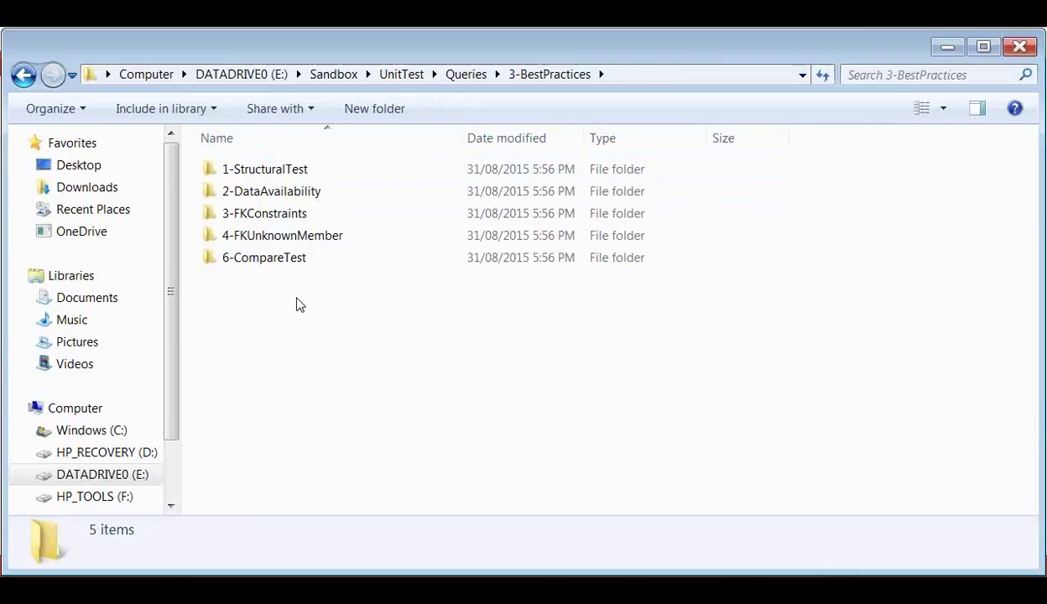
{"action": "left_click", "coordinate": [466, 75]}
{"action": "left_click", "coordinate": [403, 75]}
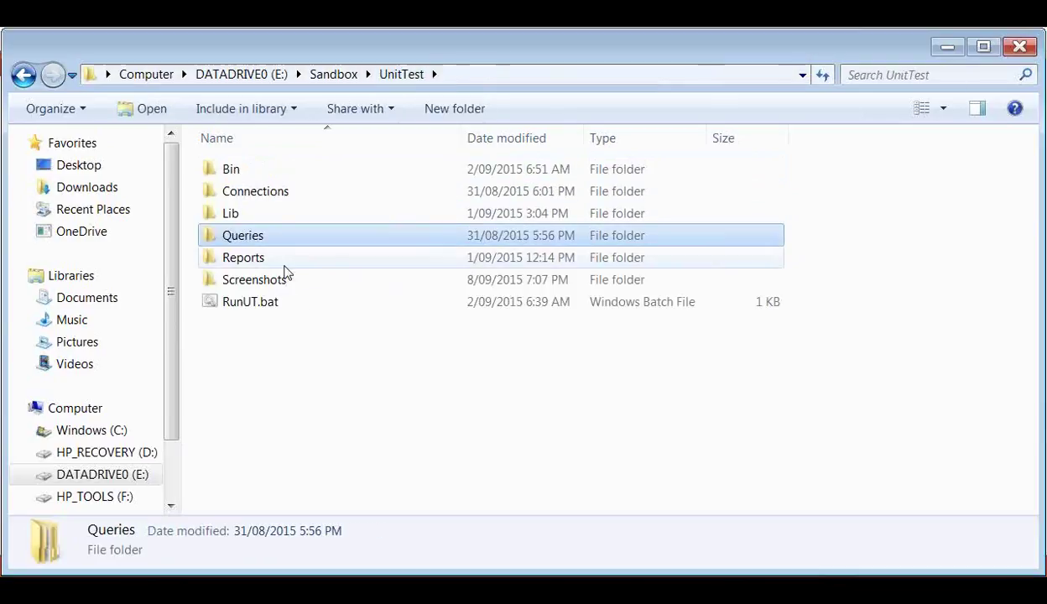
- View the report files in the xml and html subfolders of Reports, and return to the UnitTest folder
{"action": "left_click", "coordinate": [242, 262]}
{"action": "double_click", "coordinate": [243, 265]}
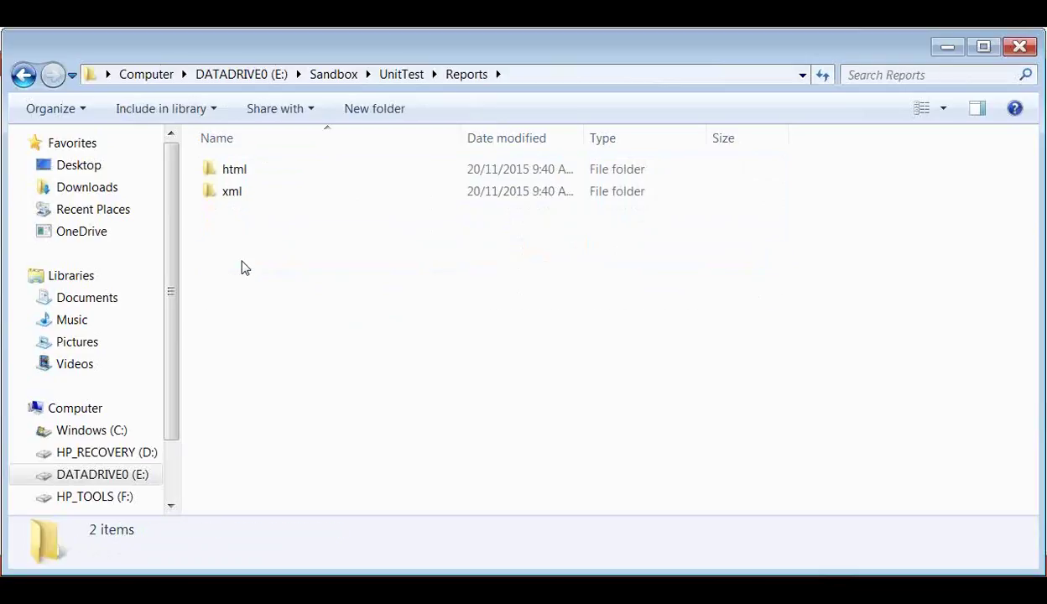
{"action": "double_click", "coordinate": [235, 194]}
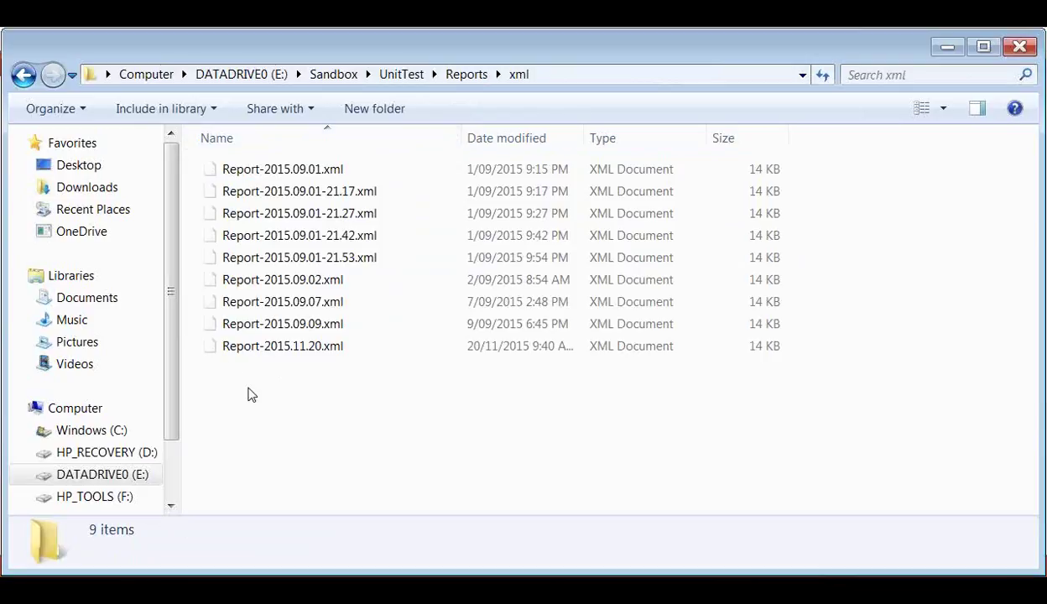
{"action": "key", "text": "BackSpace"}
{"action": "double_click", "coordinate": [243, 174]}
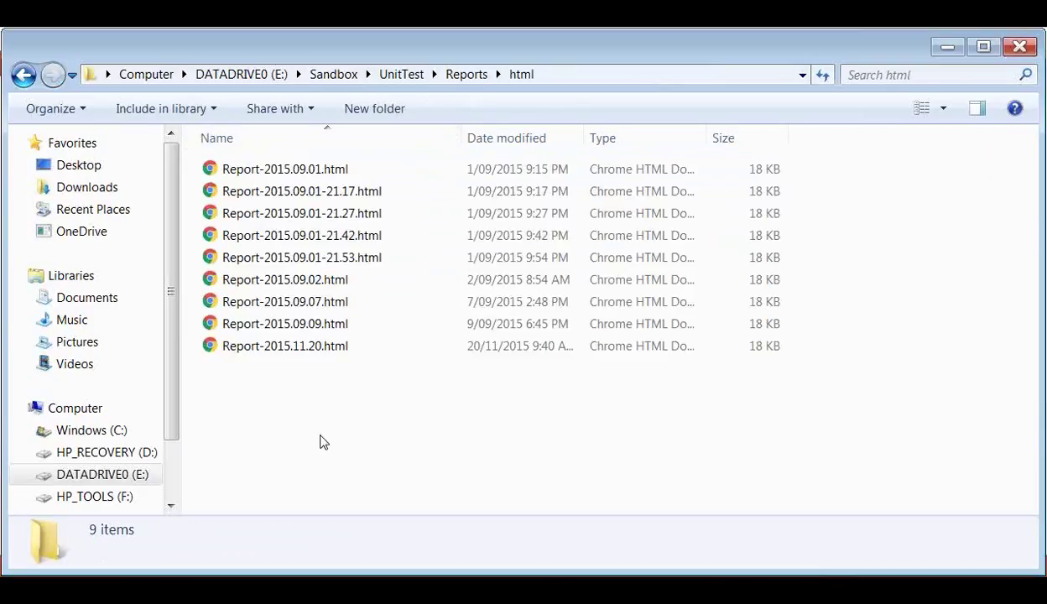
{"action": "key", "text": "BackSpace"}
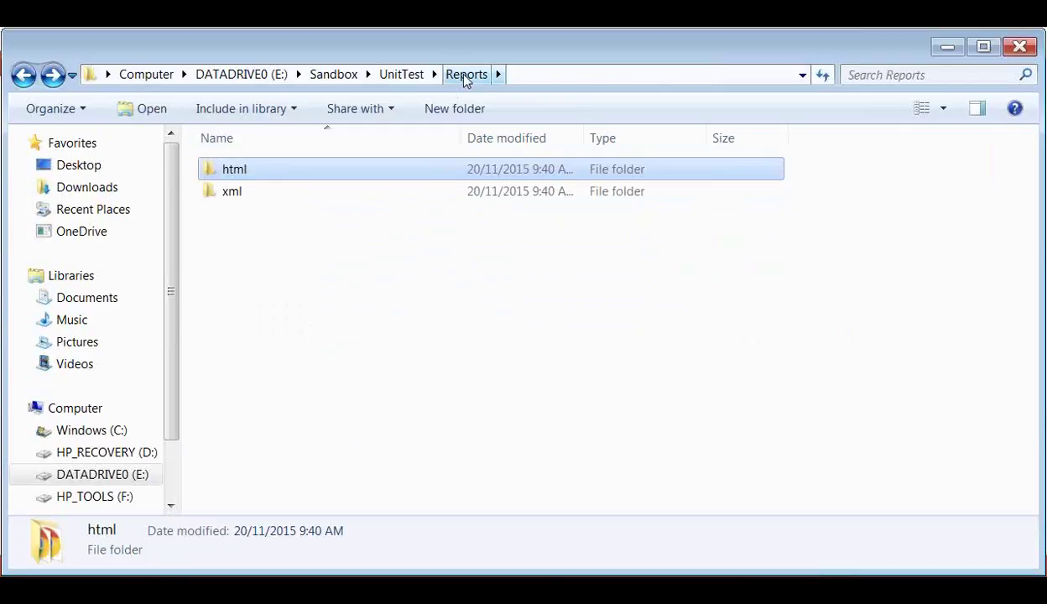
{"action": "left_click", "coordinate": [399, 74]}
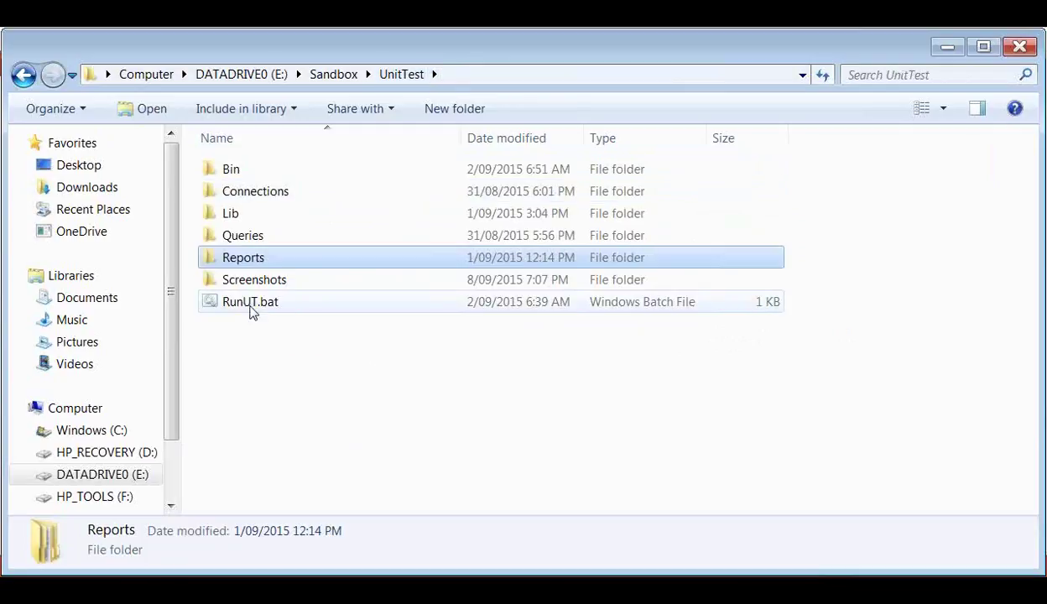
- Open TestResult.xml from the Lib folder in Notepad++, look through its test cases to the end, close it, and minimize the editor
{"action": "double_click", "coordinate": [231, 213]}
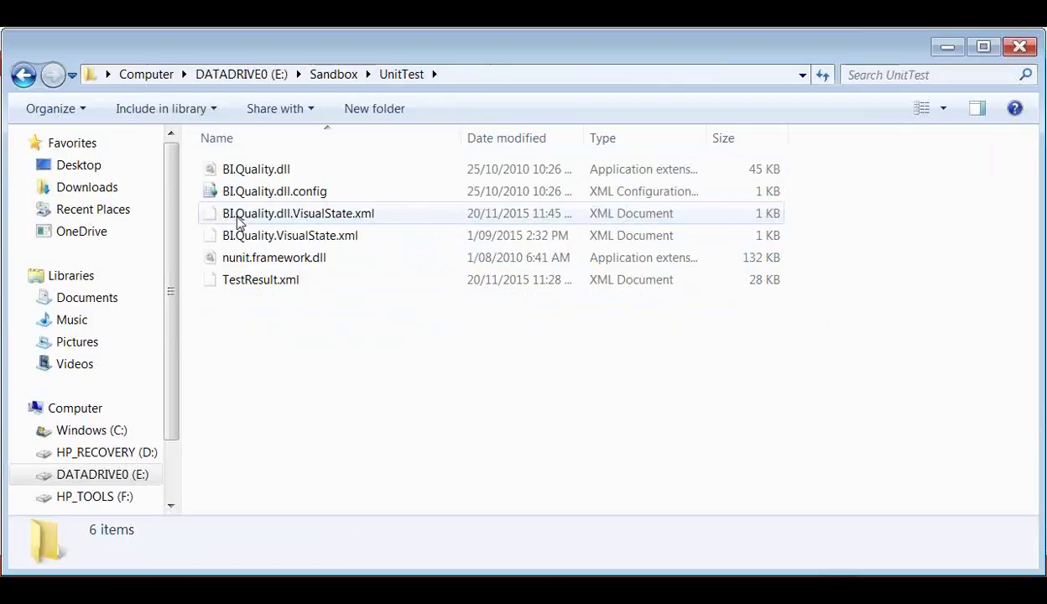
{"action": "right_click", "coordinate": [242, 279]}
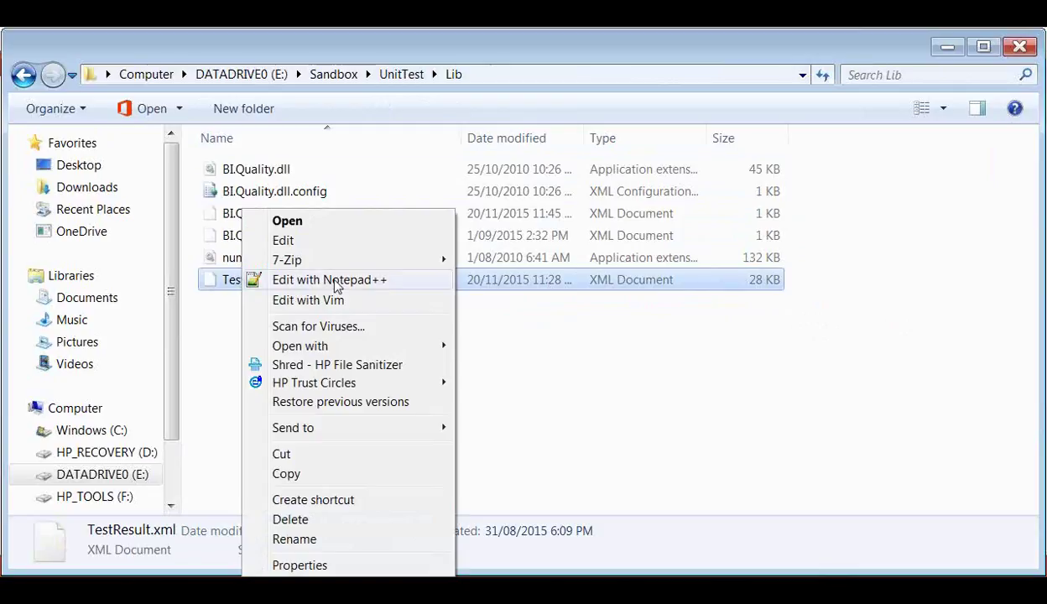
{"action": "left_click", "coordinate": [334, 278]}
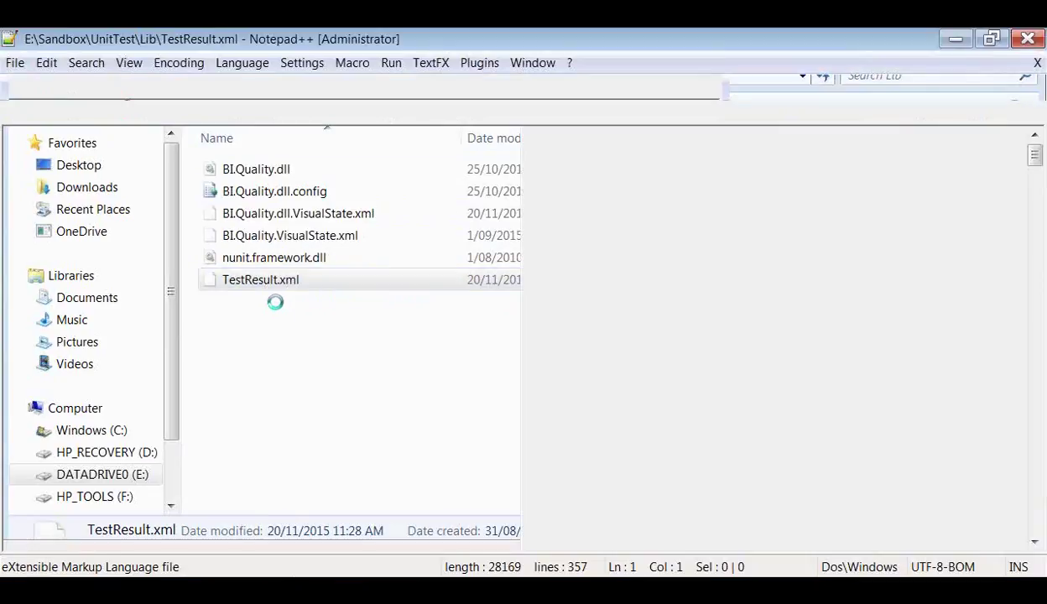
{"action": "scroll", "coordinate": [426, 307], "scroll_direction": "down", "scroll_amount": 1}
{"action": "scroll", "coordinate": [413, 295], "scroll_direction": "down", "scroll_amount": 20}
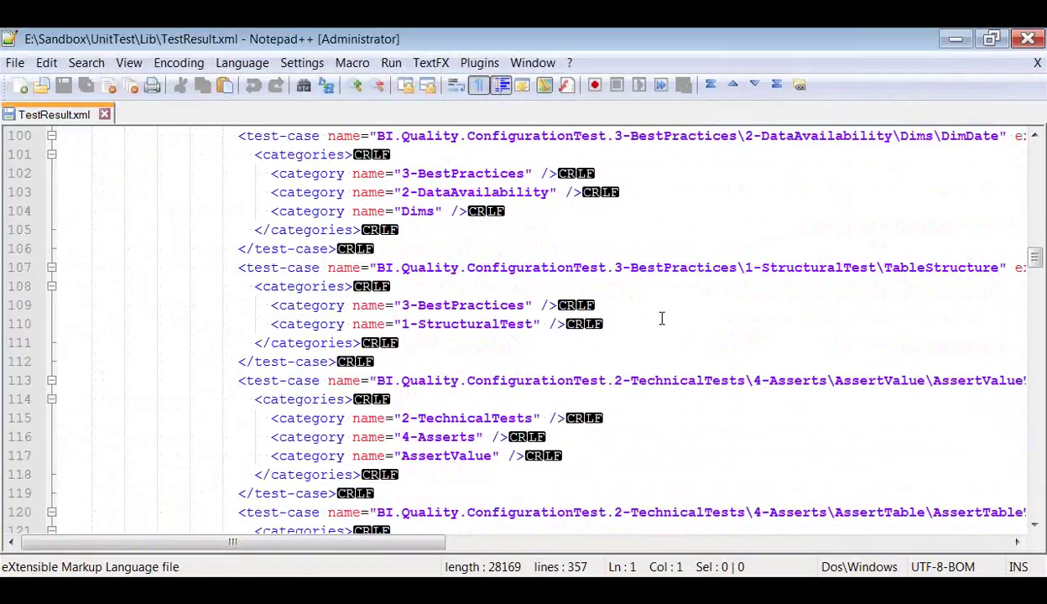
{"action": "scroll", "coordinate": [658, 323], "scroll_direction": "down", "scroll_amount": 8}
{"action": "scroll", "coordinate": [201, 256], "scroll_direction": "down", "scroll_amount": 7}
{"action": "scroll", "coordinate": [201, 256], "scroll_direction": "down", "scroll_amount": 20}
{"action": "scroll", "coordinate": [162, 264], "scroll_direction": "down", "scroll_amount": 20}
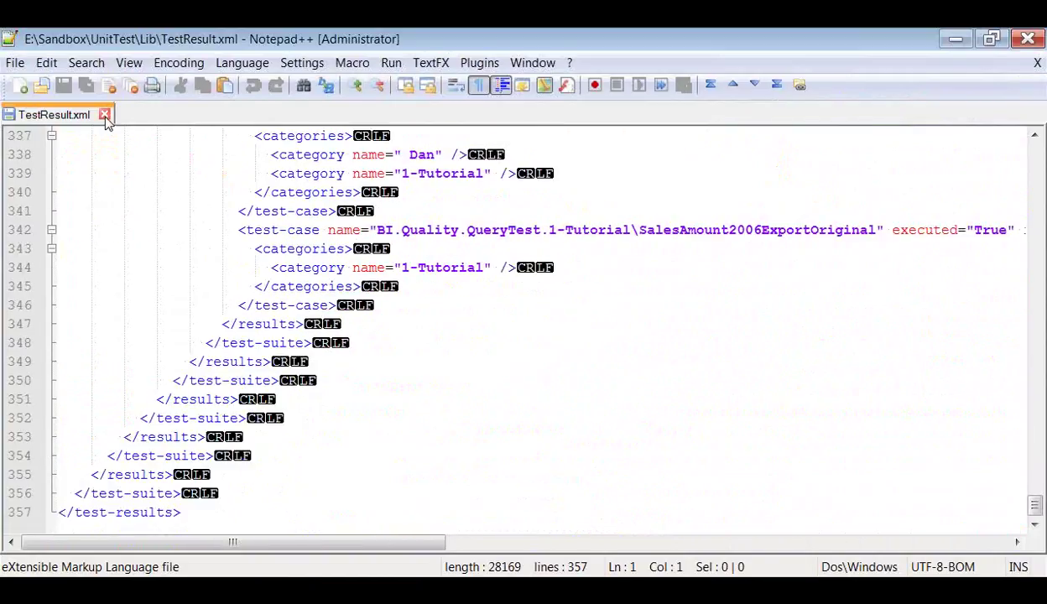
{"action": "left_click", "coordinate": [104, 115]}
{"action": "left_click", "coordinate": [955, 39]}
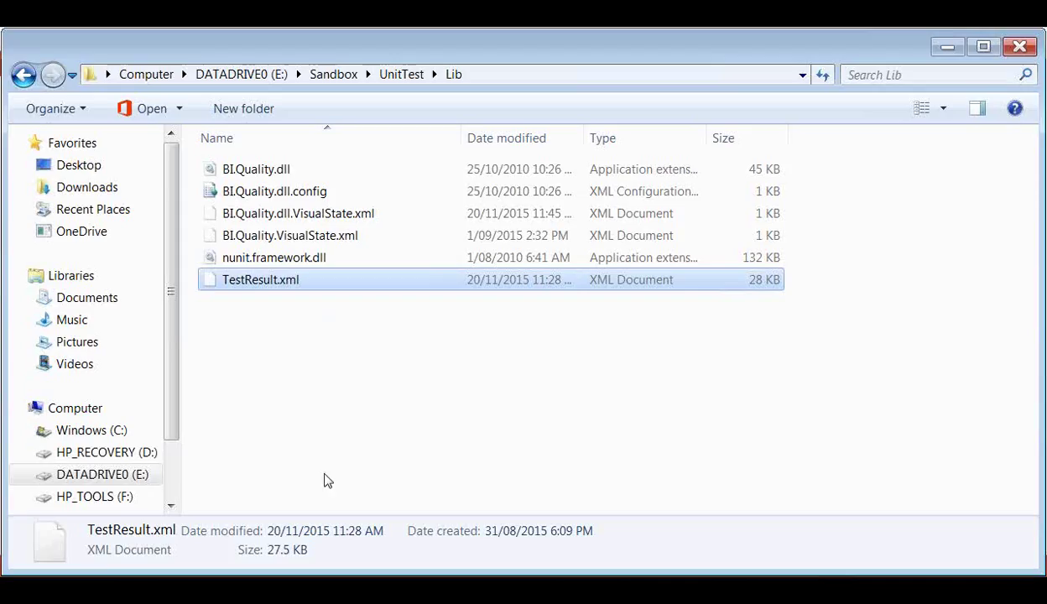
- Switch to NUnit and close the loaded BI.Quality.dll project
{"action": "key", "text": "alt+Tab"}
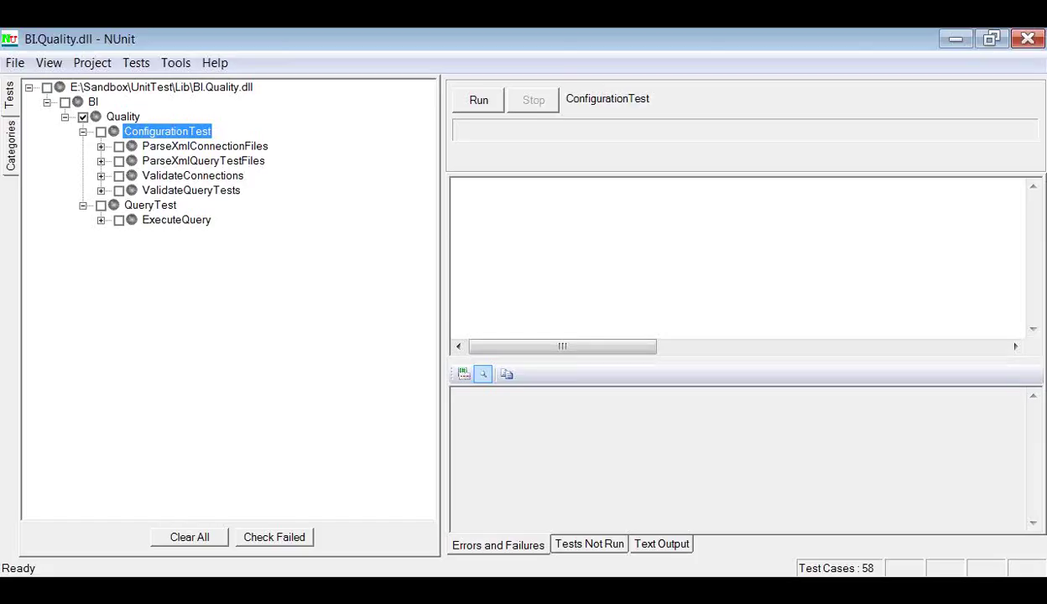
{"action": "left_click", "coordinate": [16, 63]}
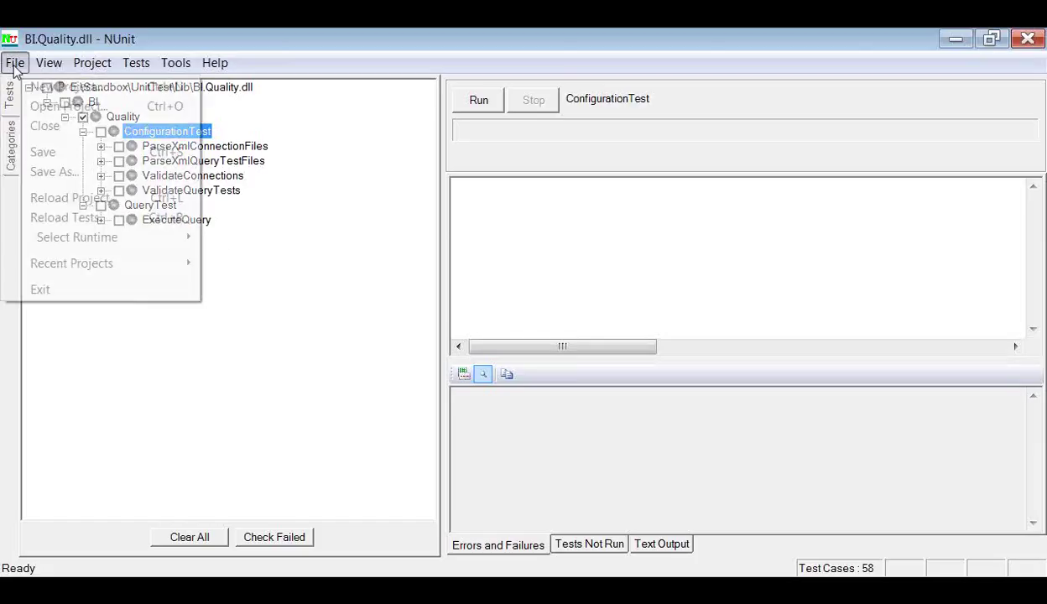
{"action": "left_click", "coordinate": [59, 126]}
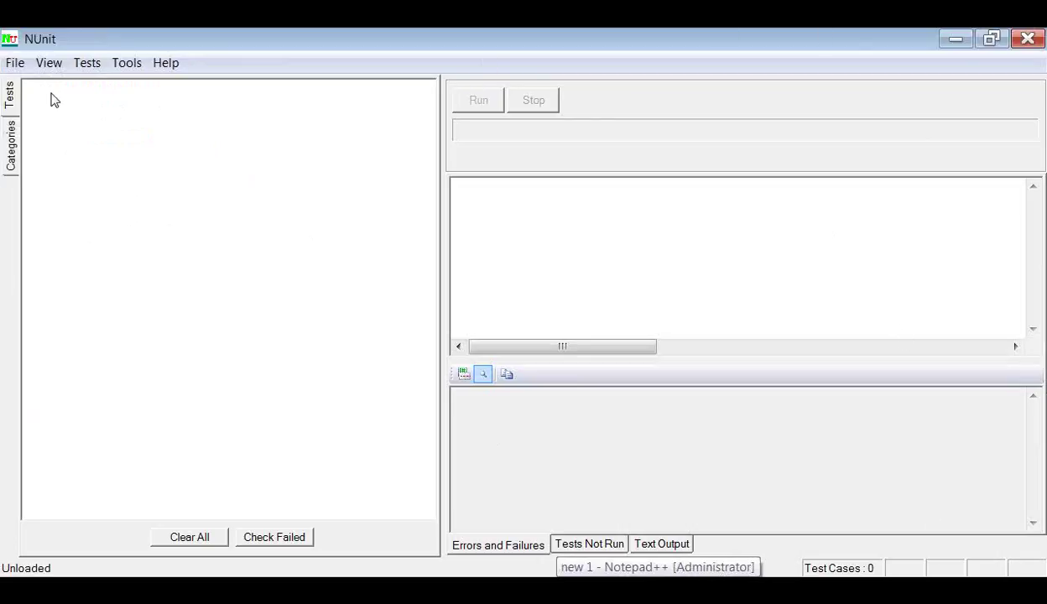
- Open BI.Quality.dll from the UnitTest Lib folder as the NUnit project
{"action": "left_click", "coordinate": [16, 65]}
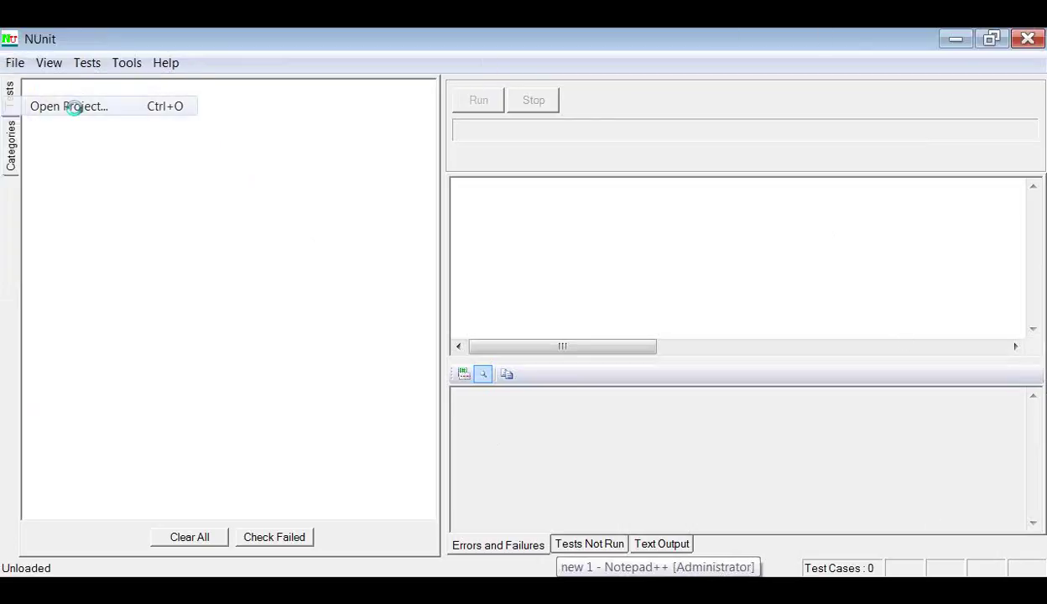
{"action": "left_click", "coordinate": [75, 109]}
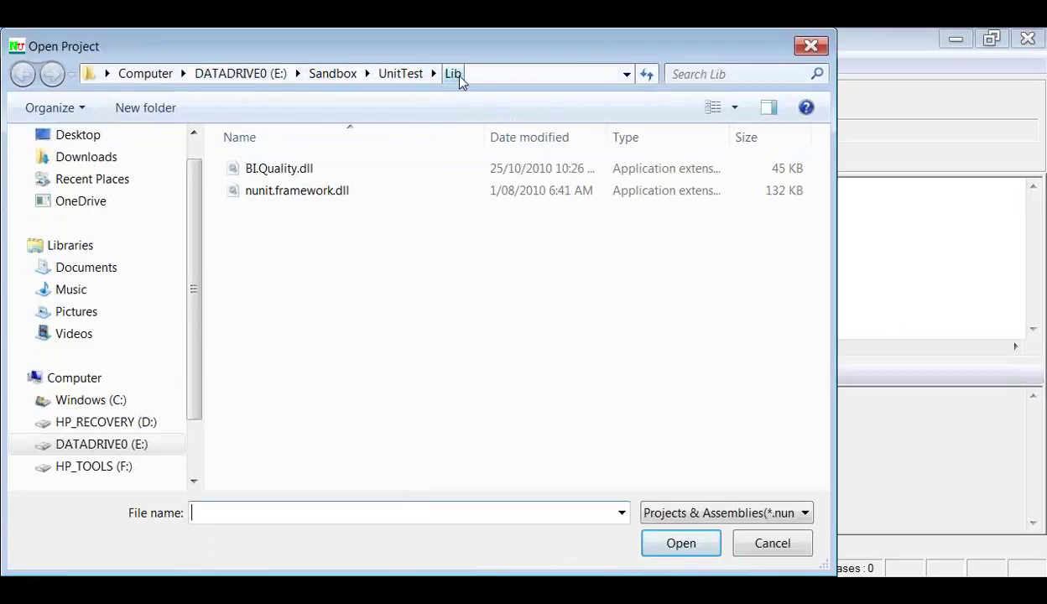
{"action": "left_click", "coordinate": [259, 170]}
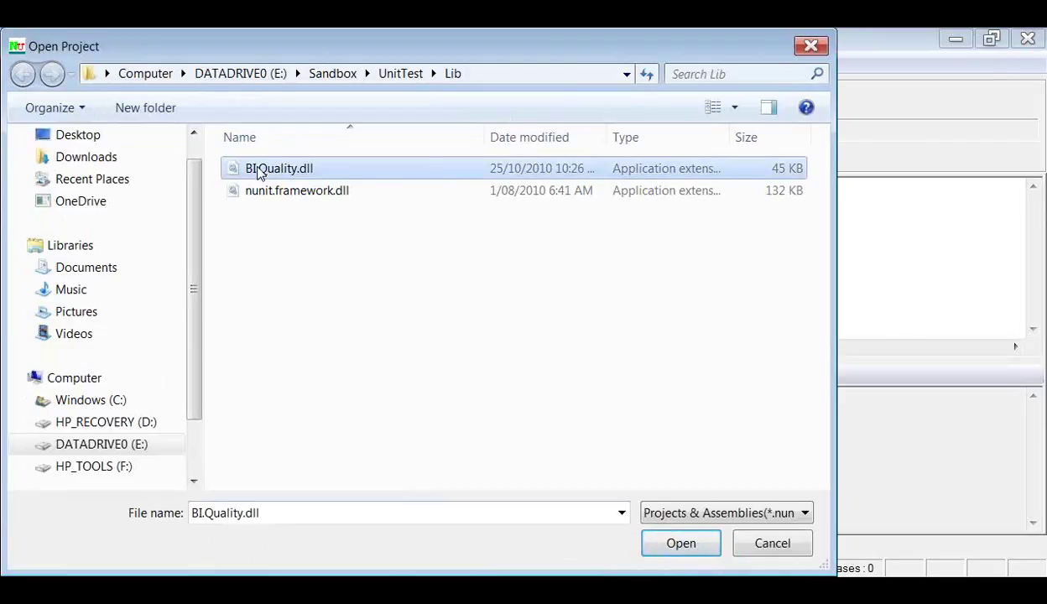
{"action": "left_click", "coordinate": [681, 547]}
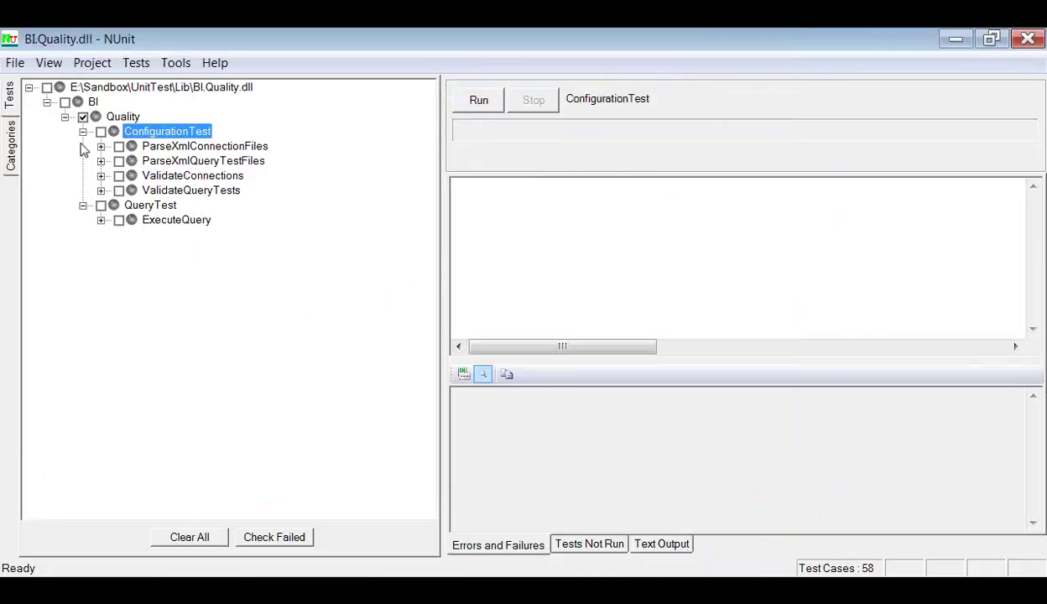
- Look through the four test groups under ConfigurationTest and the individual query tests under ExecuteQuery
{"action": "left_click", "coordinate": [82, 133]}
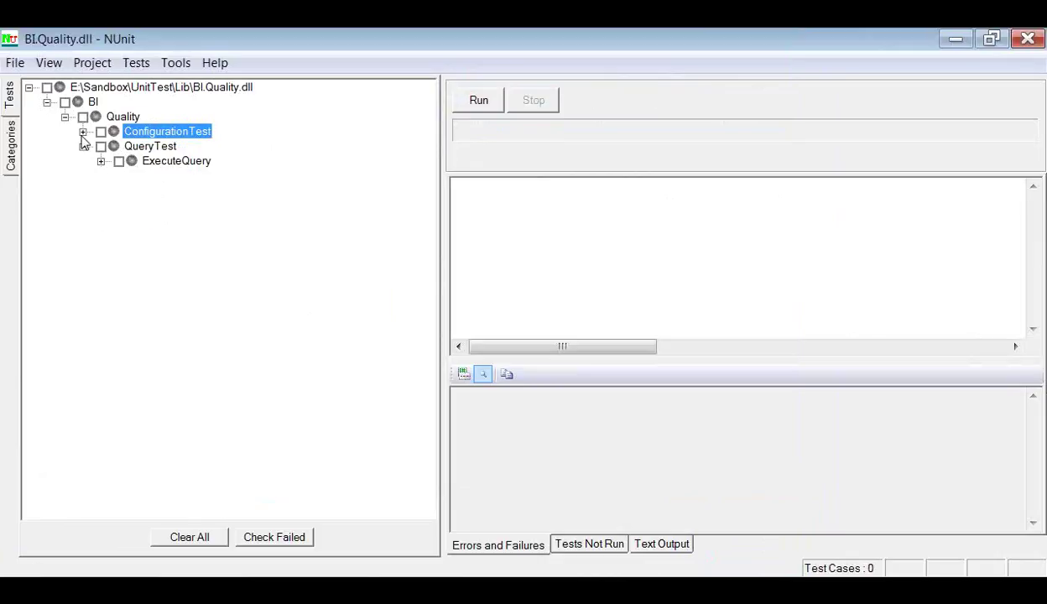
{"action": "left_click", "coordinate": [82, 132]}
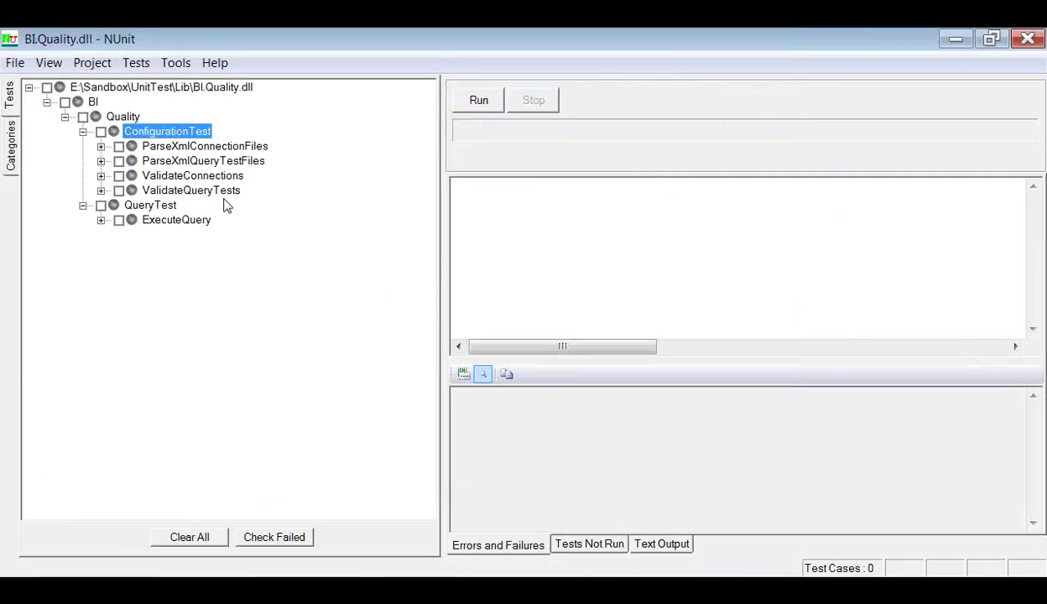
{"action": "left_click", "coordinate": [202, 148]}
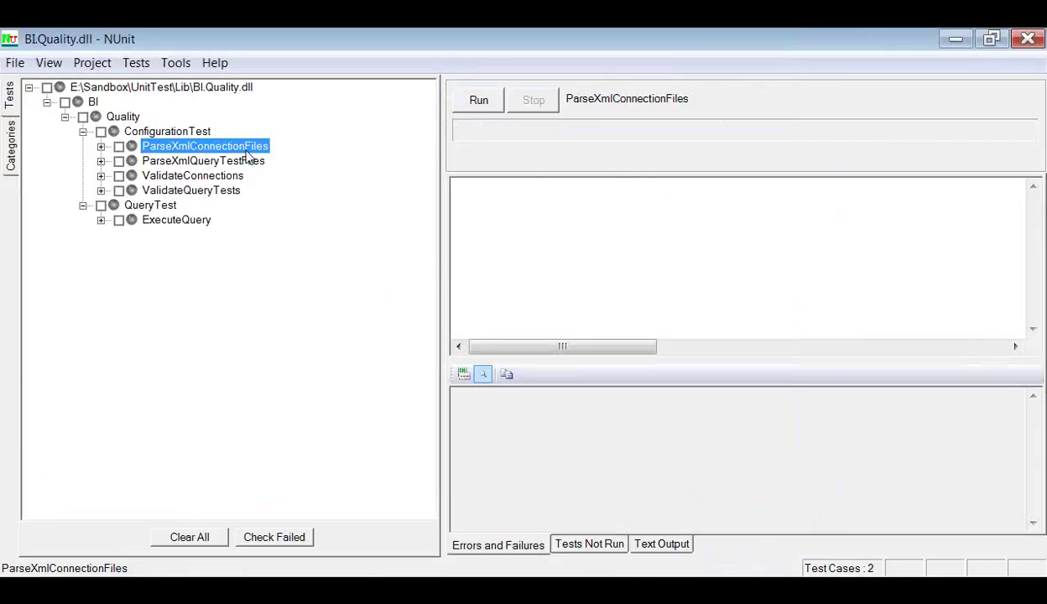
{"action": "left_click", "coordinate": [170, 161]}
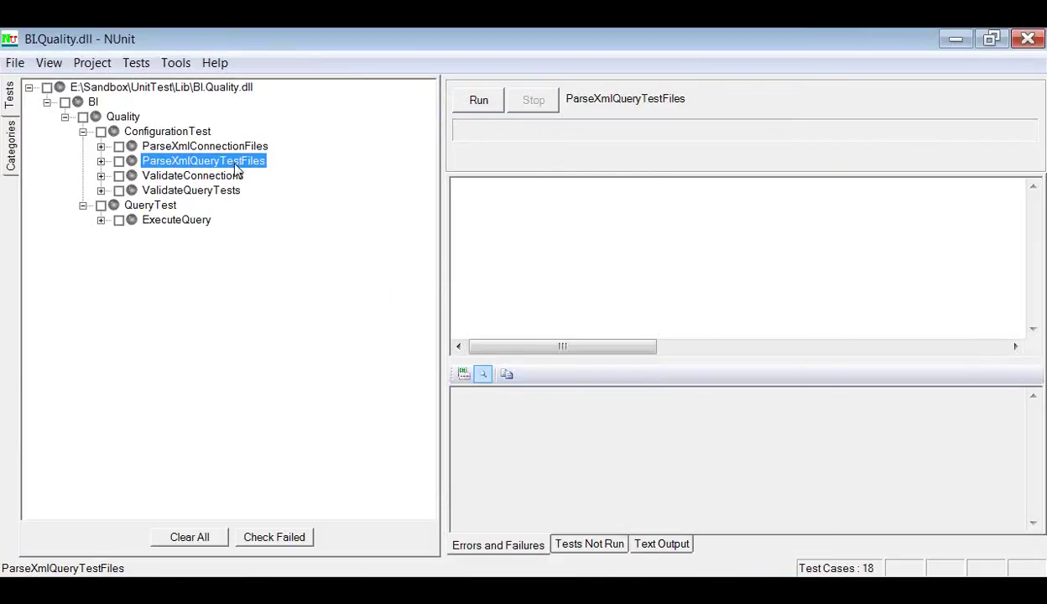
{"action": "left_click", "coordinate": [194, 182]}
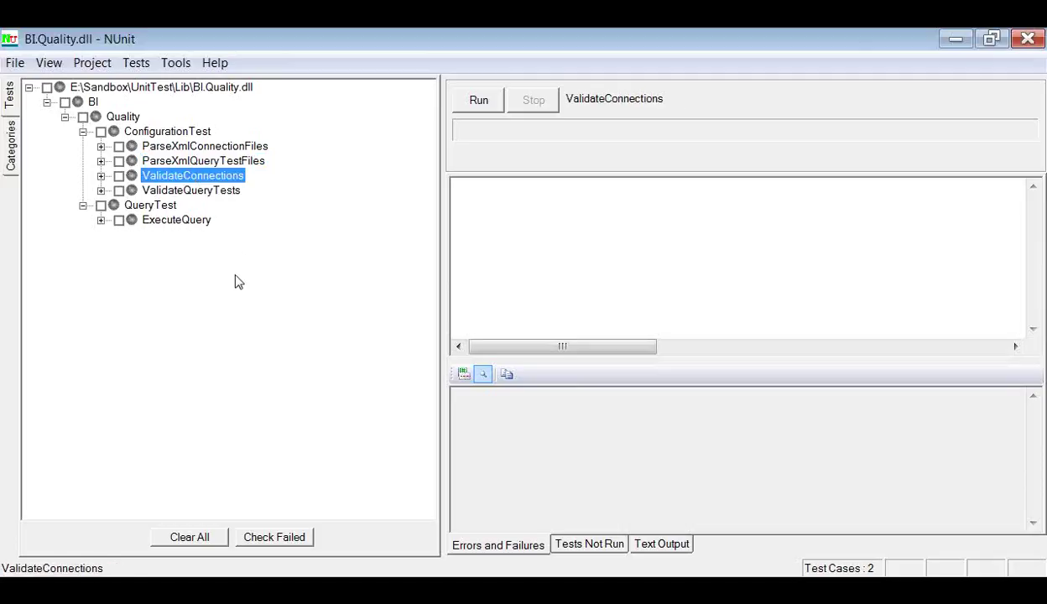
{"action": "left_click", "coordinate": [192, 192]}
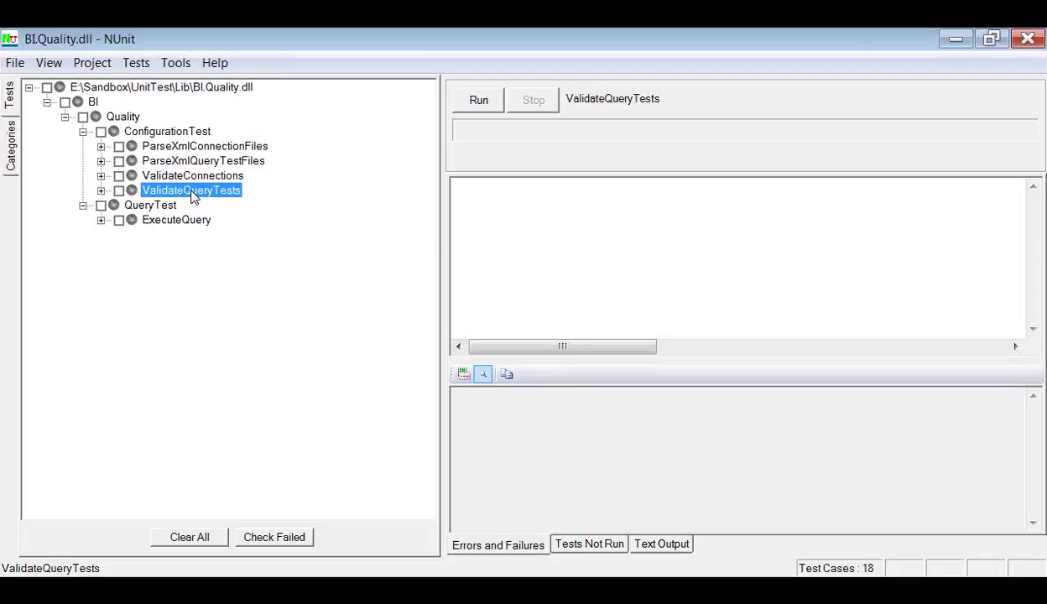
{"action": "left_click", "coordinate": [101, 220]}
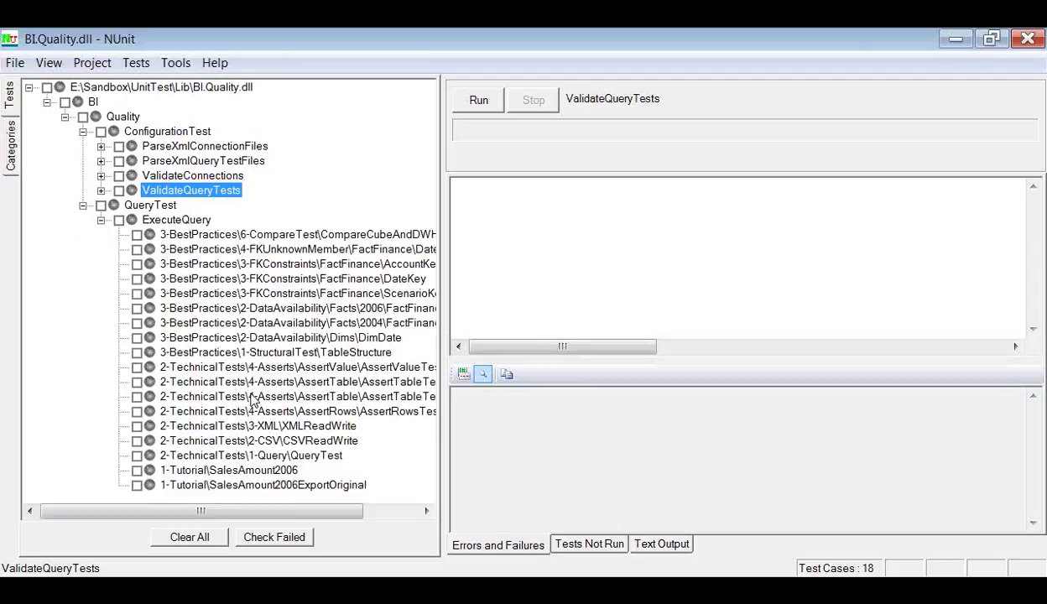
- Collapse QueryTest, mark only ConfigurationTest, and run its tests
{"action": "left_click", "coordinate": [82, 205]}
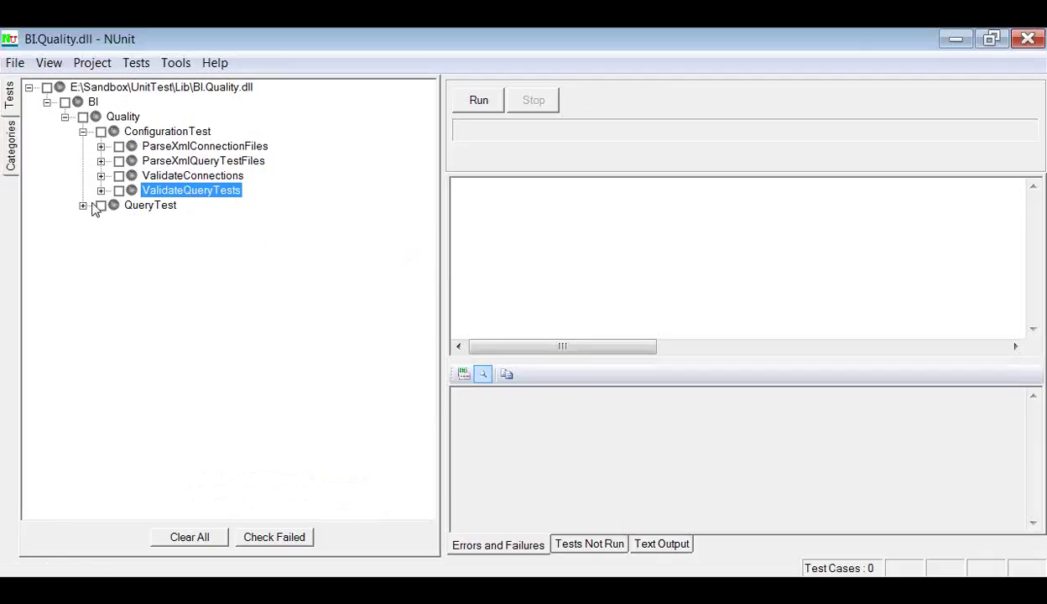
{"action": "left_click", "coordinate": [100, 132]}
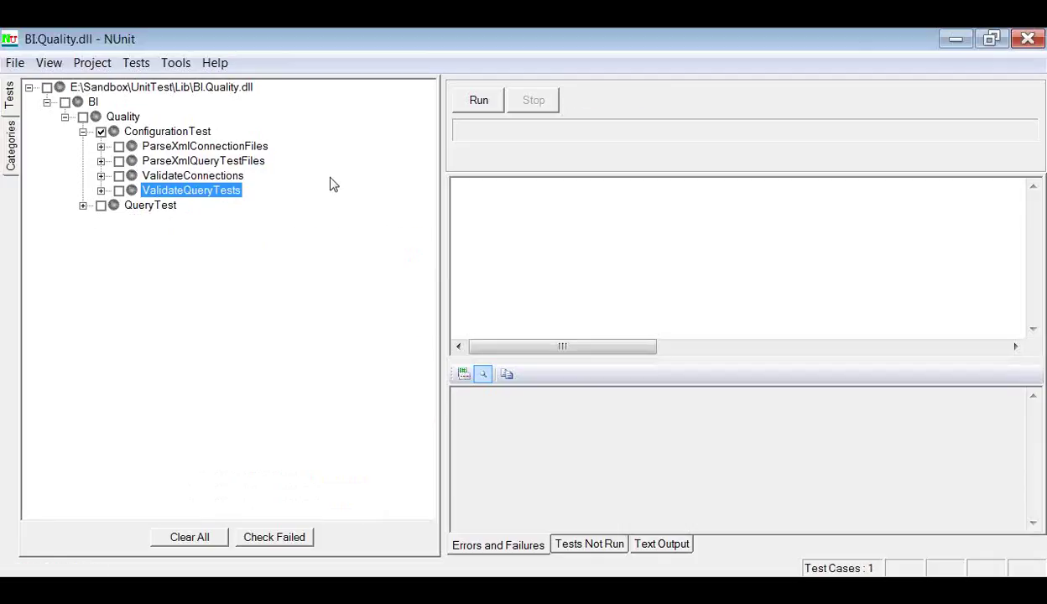
{"action": "left_click", "coordinate": [497, 103]}
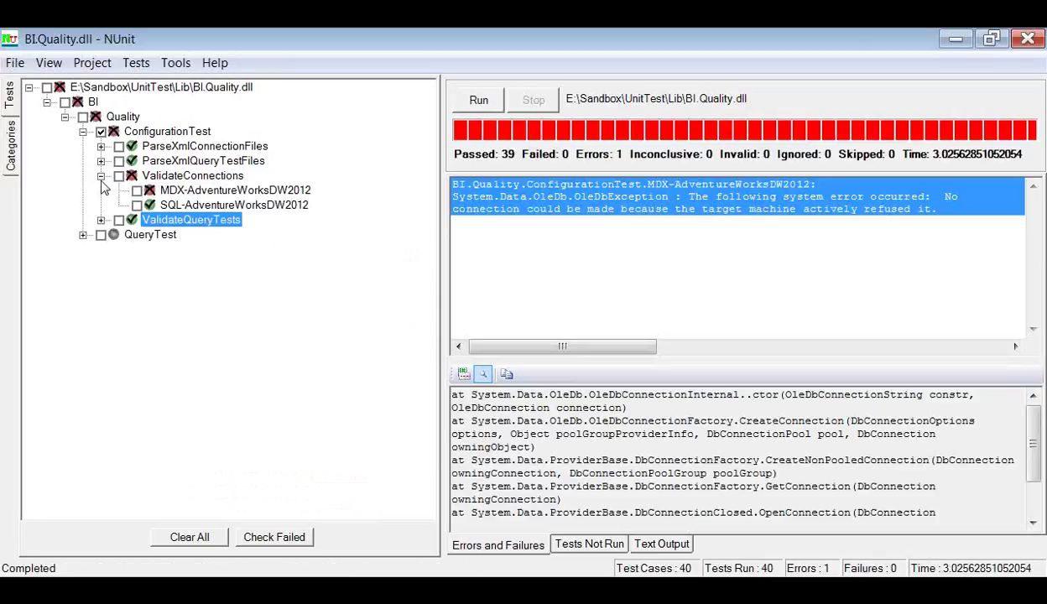
- Inspect the SQL-AdventureWorksDW2012 and MDX-AdventureWorksDW2012 connection tests, and widen the results area to read the error details
{"action": "left_click", "coordinate": [169, 207]}
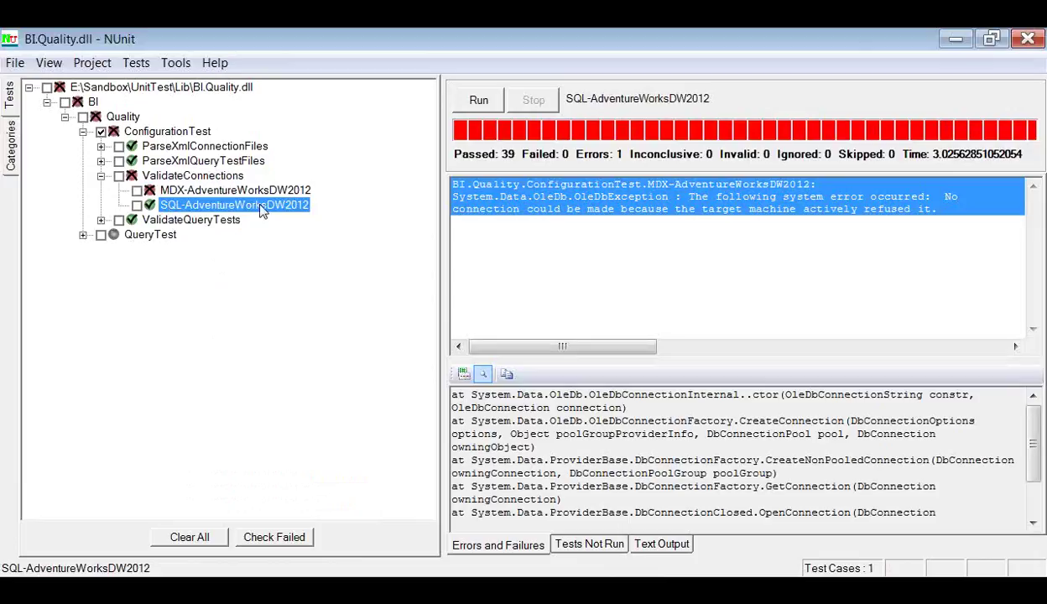
{"action": "left_click", "coordinate": [177, 192]}
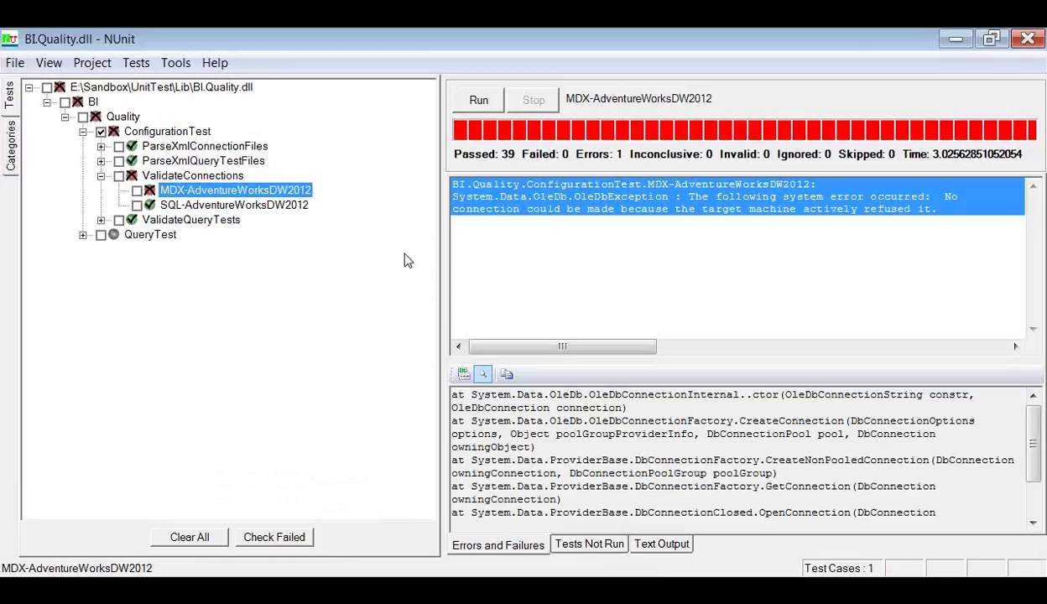
{"action": "left_click_drag", "start_coordinate": [443, 265], "coordinate": [377, 269]}
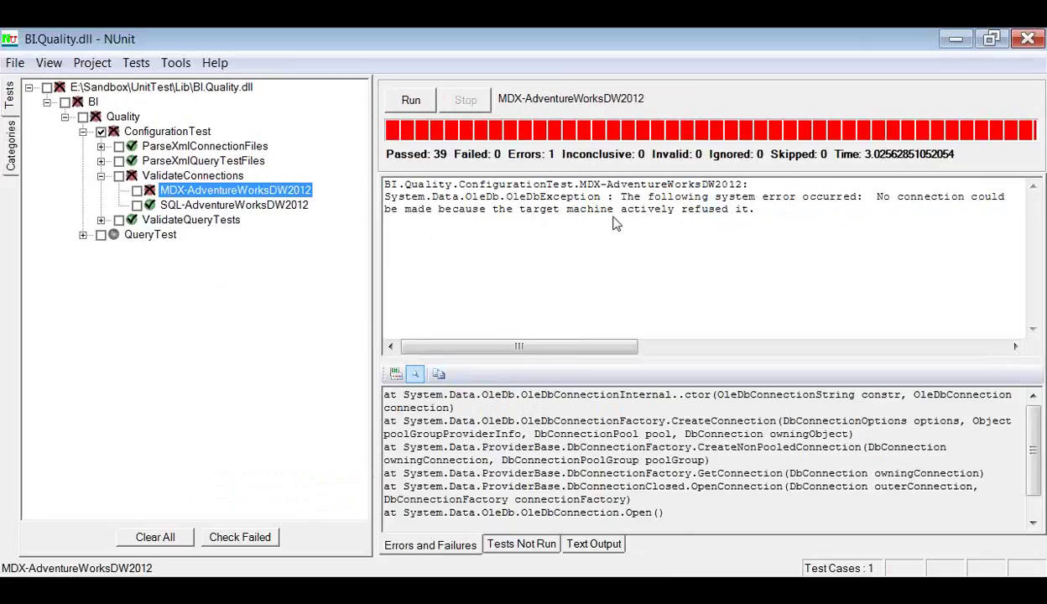
- Switch to SQL Server Management Studio and refresh the Analysis Server instance in Object Explorer to check its connection
{"action": "mouse_move", "coordinate": [599, 346]}
{"action": "left_mouse_down"}
{"action": "mouse_move", "coordinate": [972, 347]}
{"action": "mouse_move", "coordinate": [599, 347]}
{"action": "left_mouse_up"}
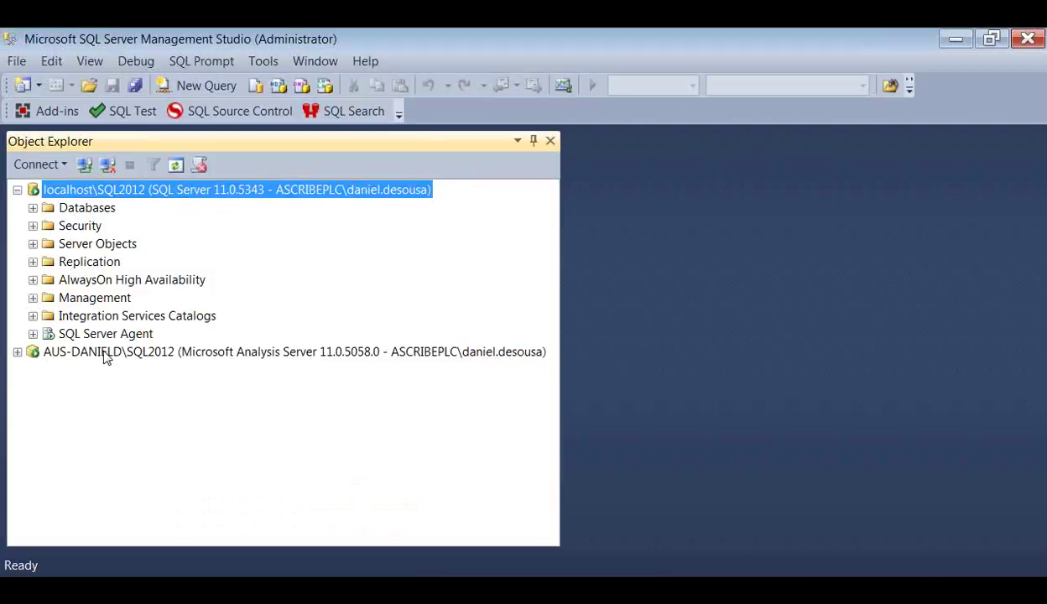
{"action": "left_click", "coordinate": [106, 354]}
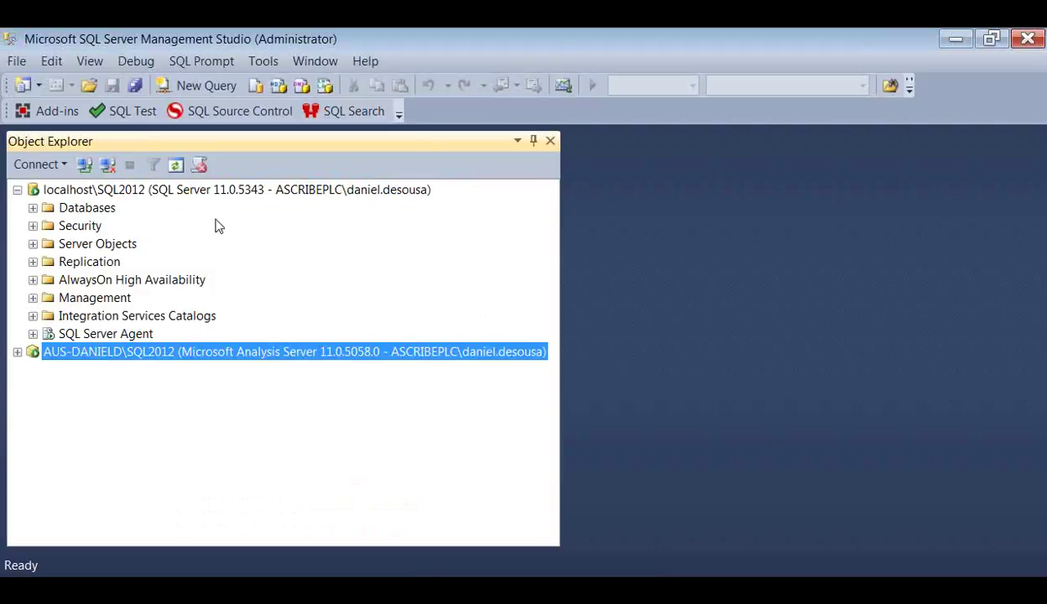
{"action": "left_click", "coordinate": [175, 165]}
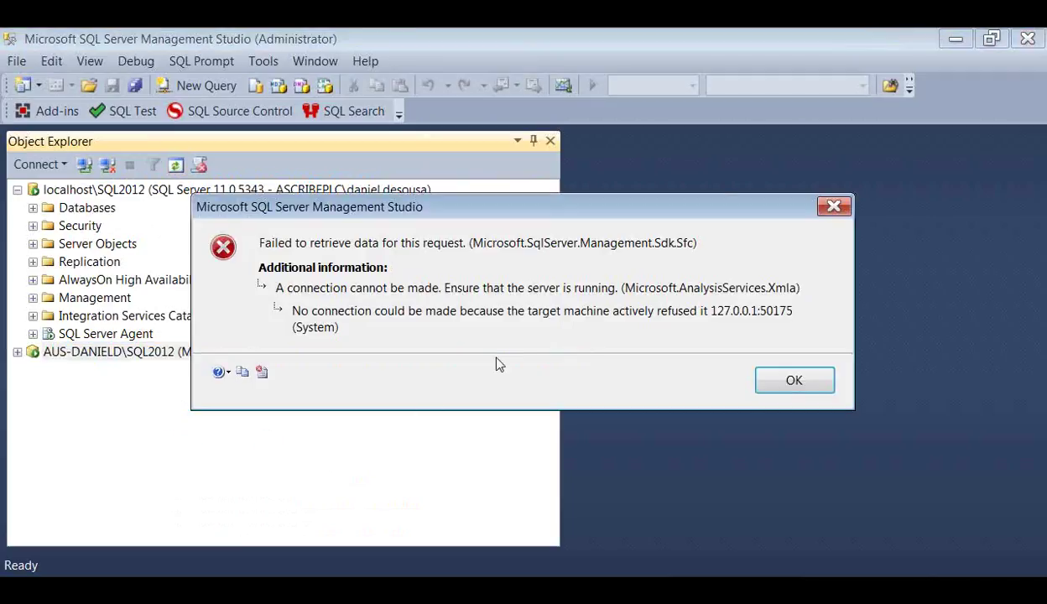
{"action": "left_click", "coordinate": [792, 386]}
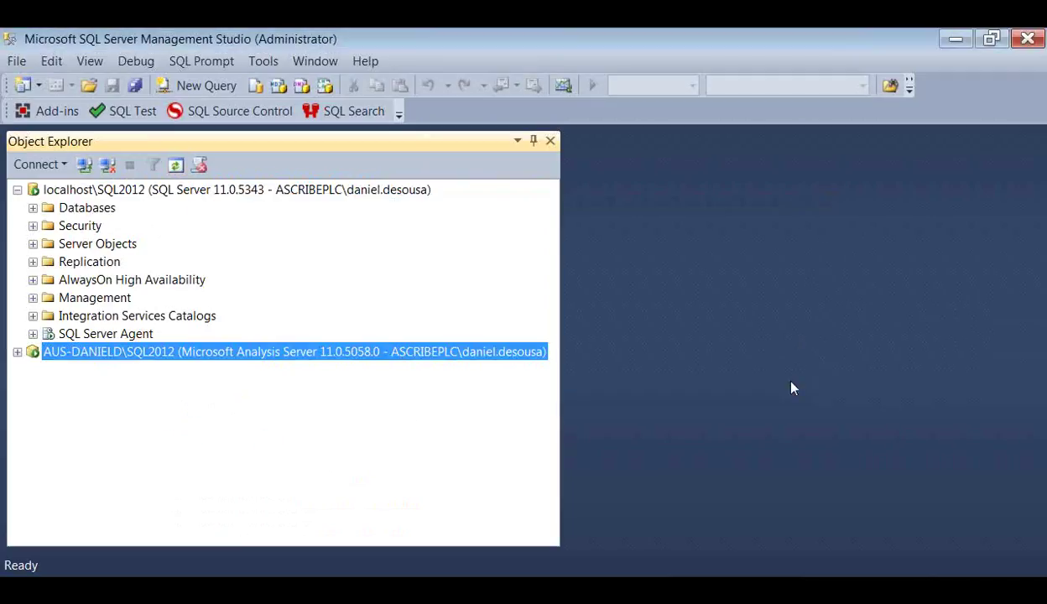
{"action": "right_click", "coordinate": [117, 353]}
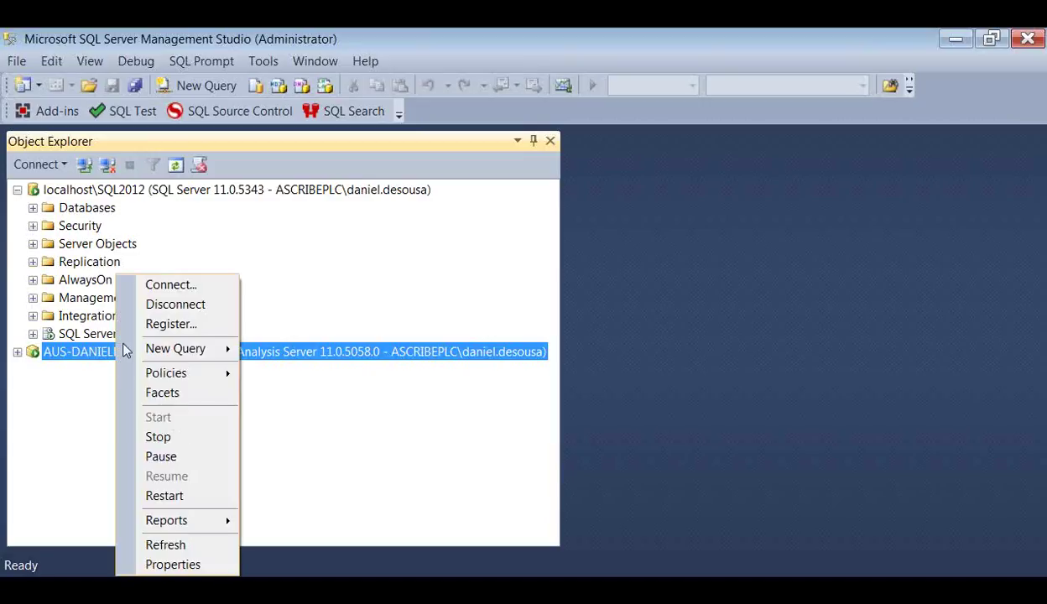
{"action": "left_click", "coordinate": [53, 374]}
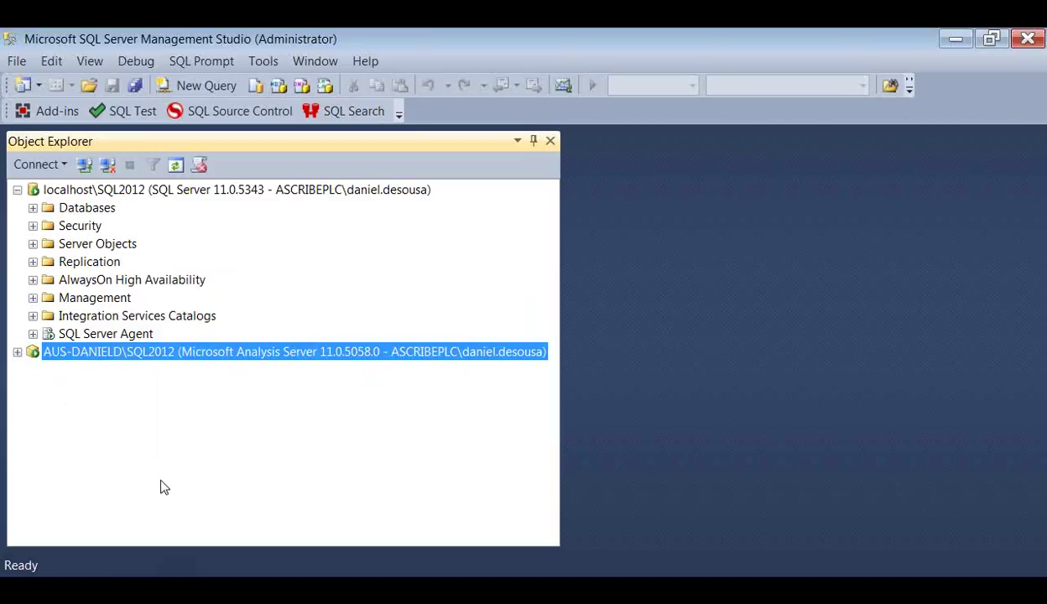
- Open the Windows Services console with services.msc
{"action": "left_click", "coordinate": [21, 589]}
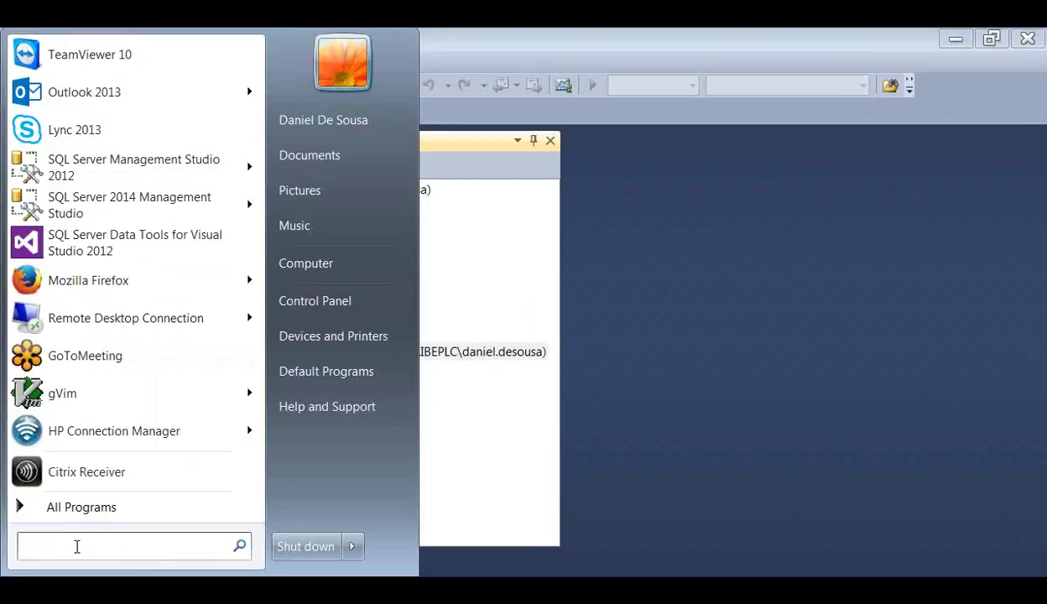
{"action": "type", "text": "services.msc"}
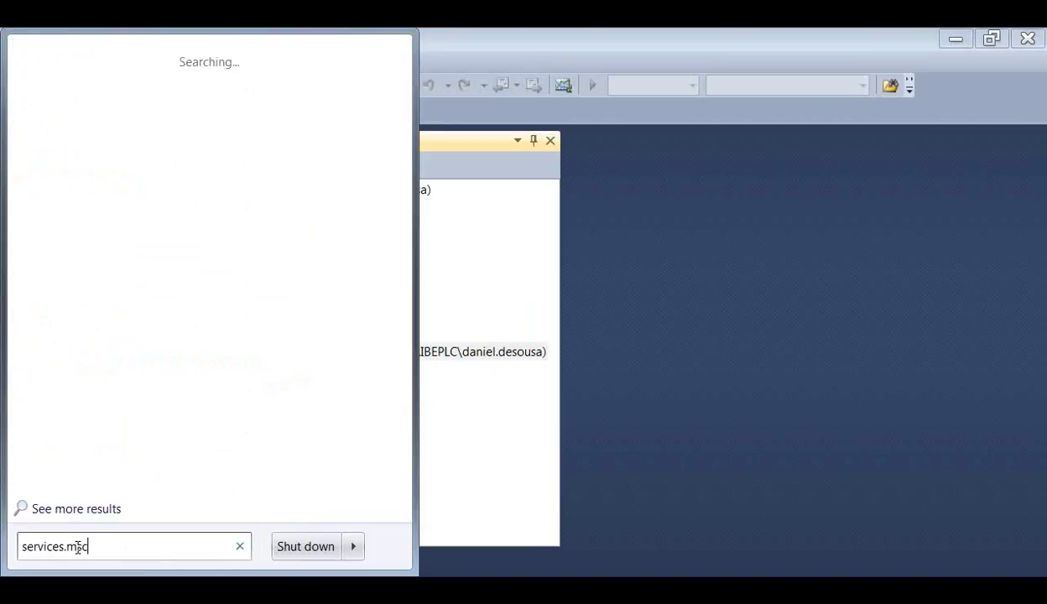
{"action": "key", "text": "Return"}
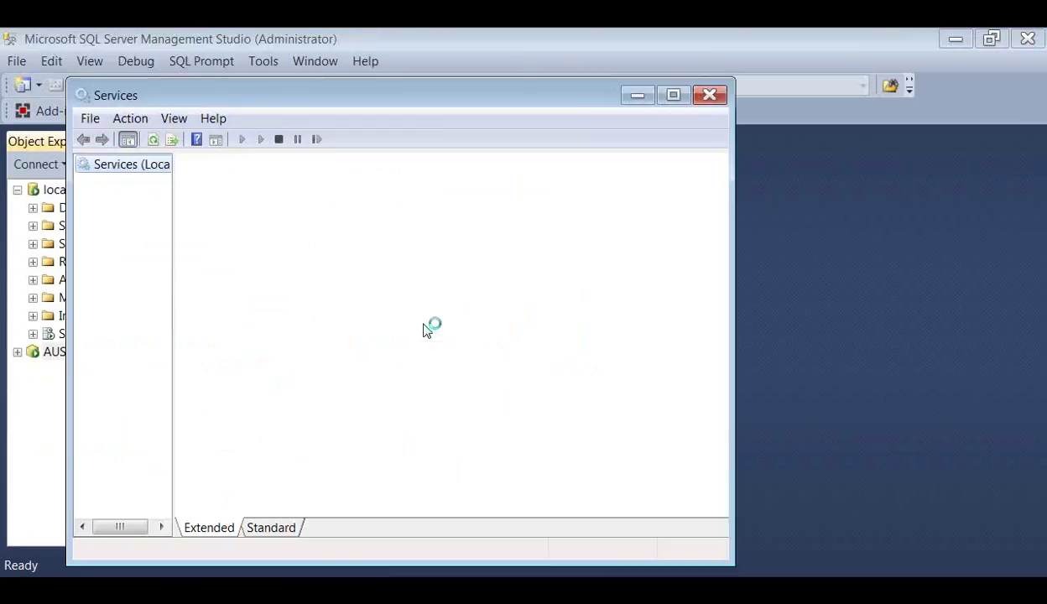
- Start the SQL Server Analysis Services (SQL2012) service and minimize the Services window
{"action": "left_click", "coordinate": [276, 528]}
{"action": "left_click_drag", "start_coordinate": [718, 184], "coordinate": [718, 391]}
{"action": "left_click_drag", "start_coordinate": [282, 165], "coordinate": [427, 162]}
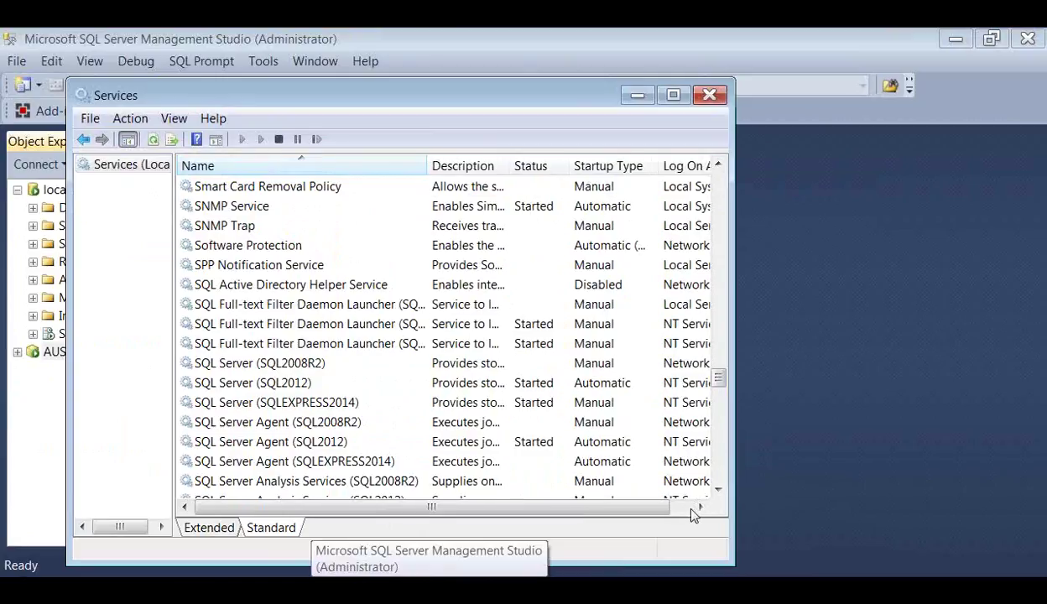
{"action": "scroll", "coordinate": [537, 476], "scroll_direction": "down", "scroll_amount": 1}
{"action": "left_click", "coordinate": [386, 445]}
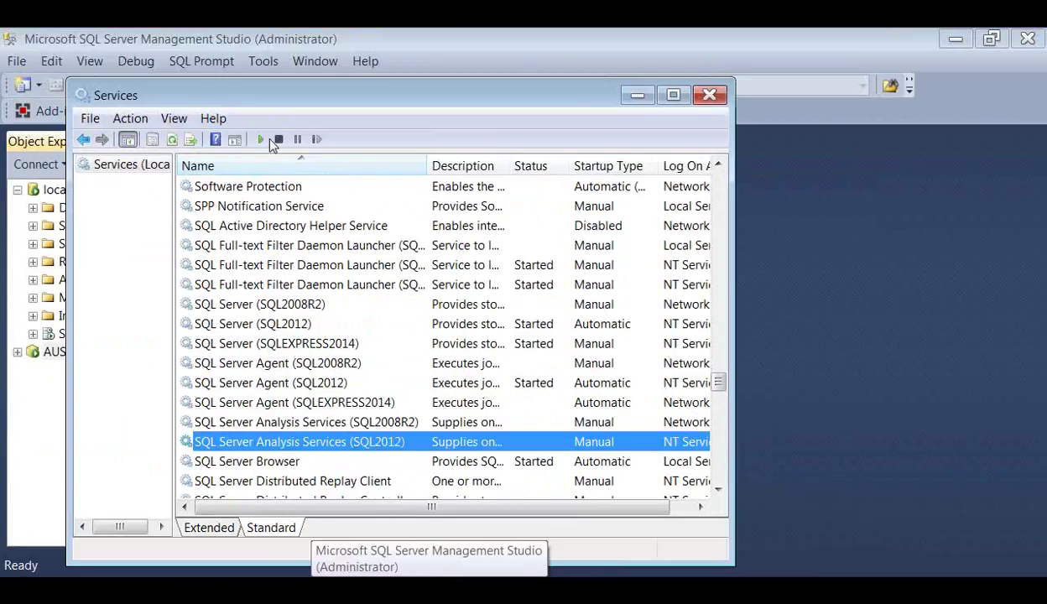
{"action": "left_click", "coordinate": [260, 141]}
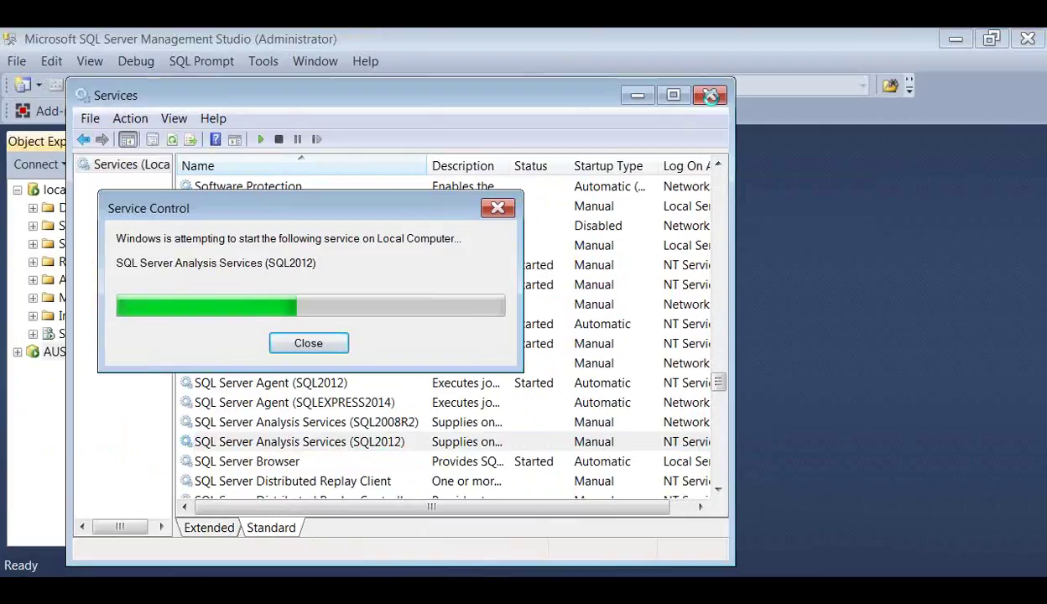
{"action": "left_click", "coordinate": [636, 96]}
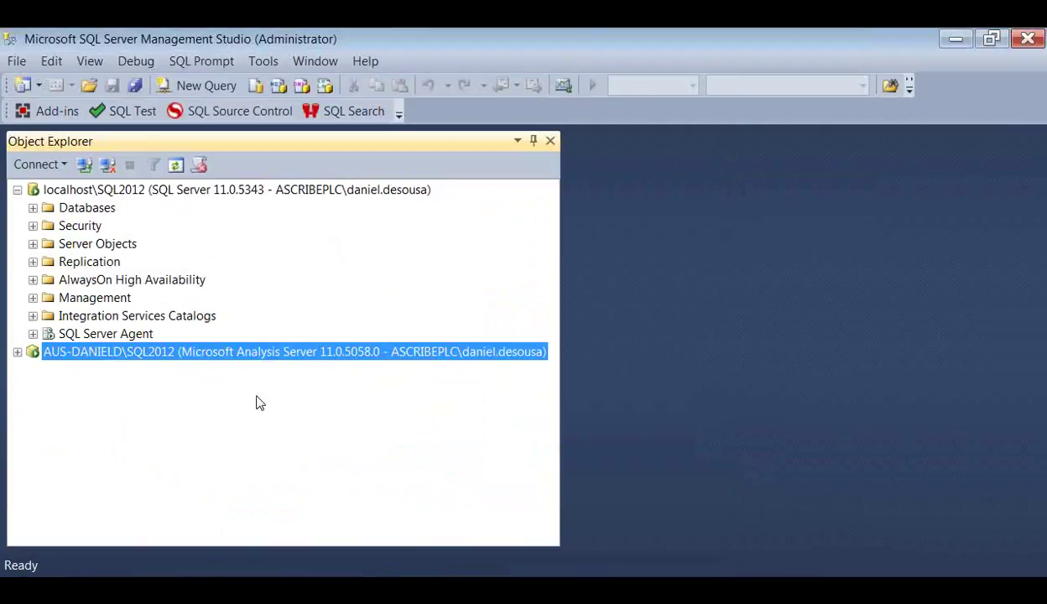
- Switch back to NUnit and rerun the ConfigurationTest group
{"action": "key", "text": "alt+Tab"}
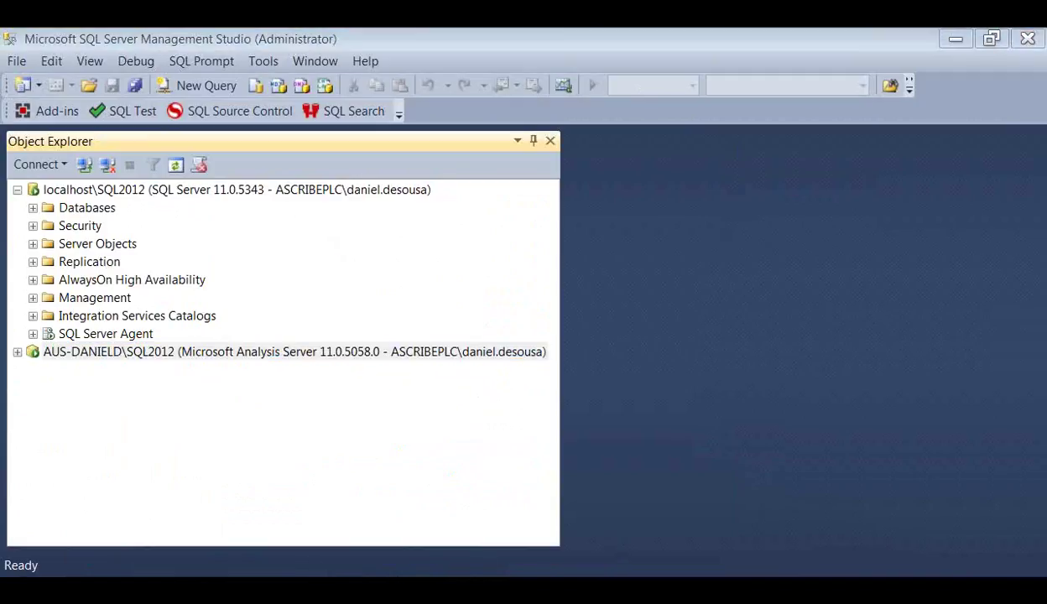
{"action": "left_click", "coordinate": [144, 132]}
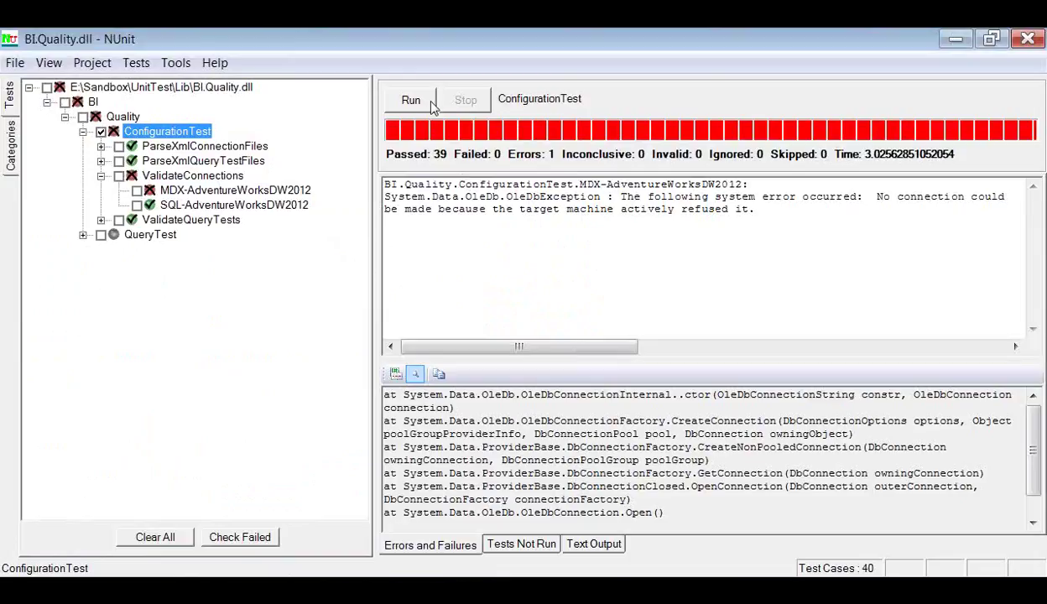
{"action": "left_click", "coordinate": [411, 100]}
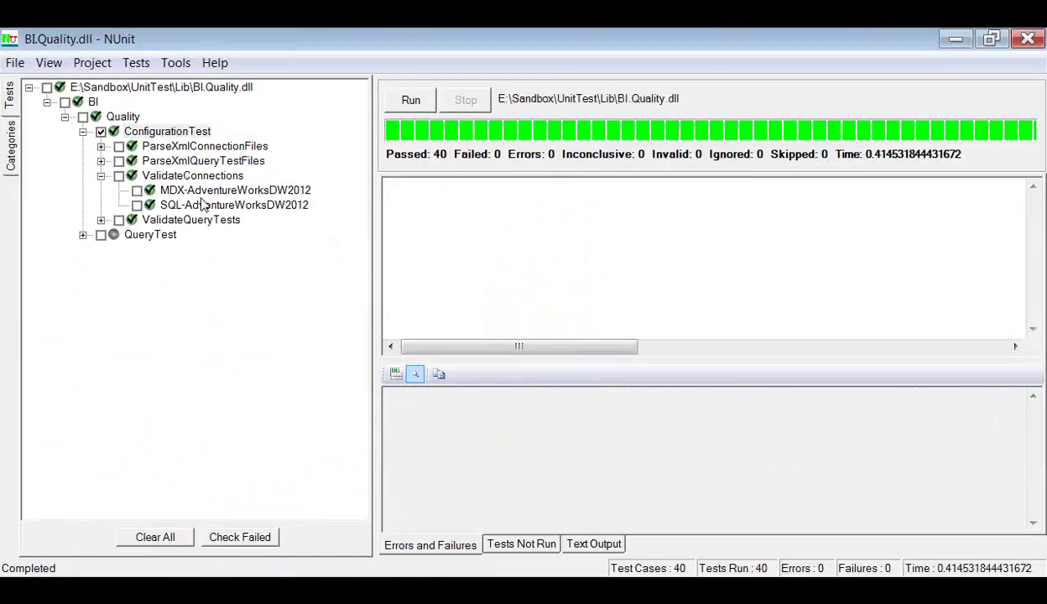
- Run the whole Quality test group instead of only ConfigurationTest, and expand its QueryTest results in a widened test tree
{"action": "left_click", "coordinate": [100, 175]}
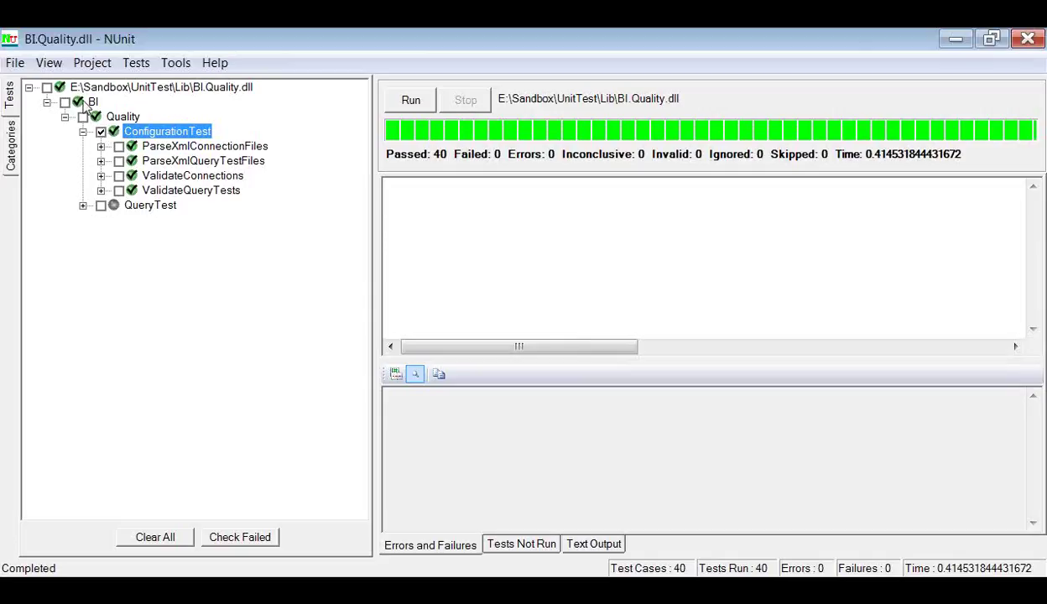
{"action": "left_click", "coordinate": [101, 132]}
{"action": "left_click", "coordinate": [82, 117]}
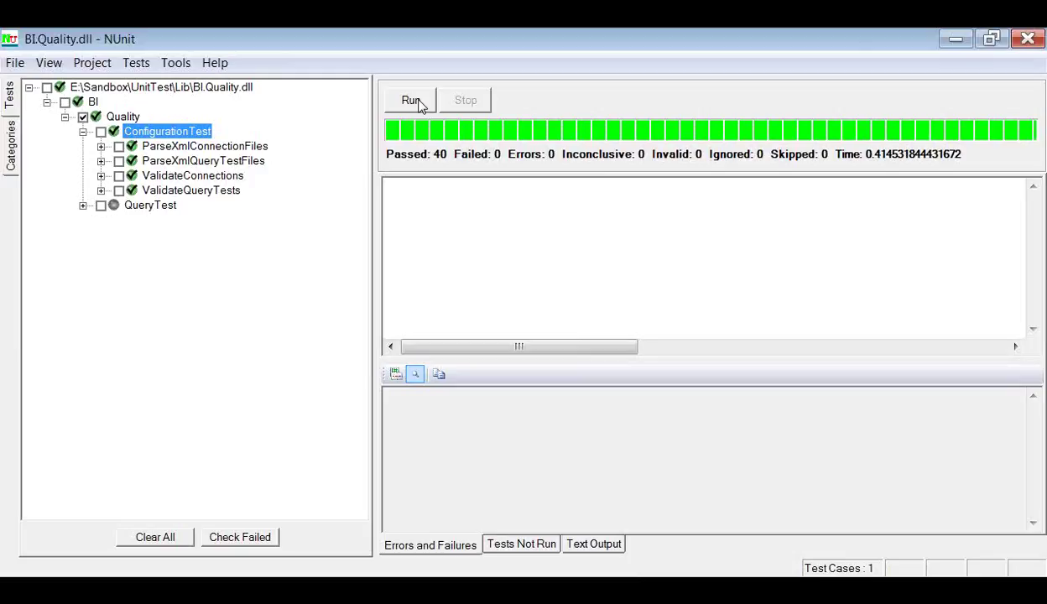
{"action": "left_click", "coordinate": [411, 101]}
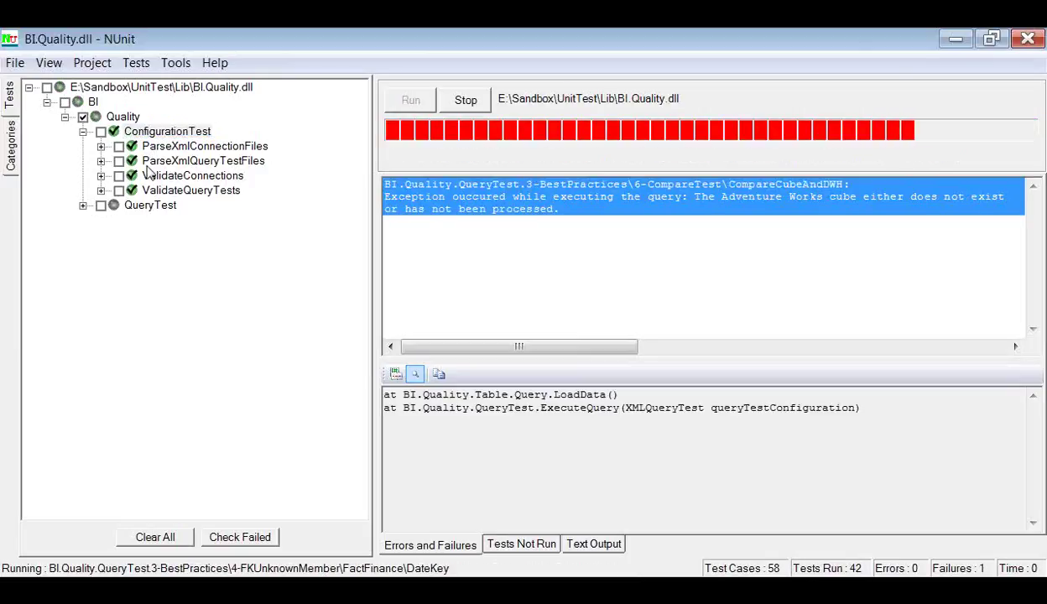
{"action": "left_click", "coordinate": [83, 205]}
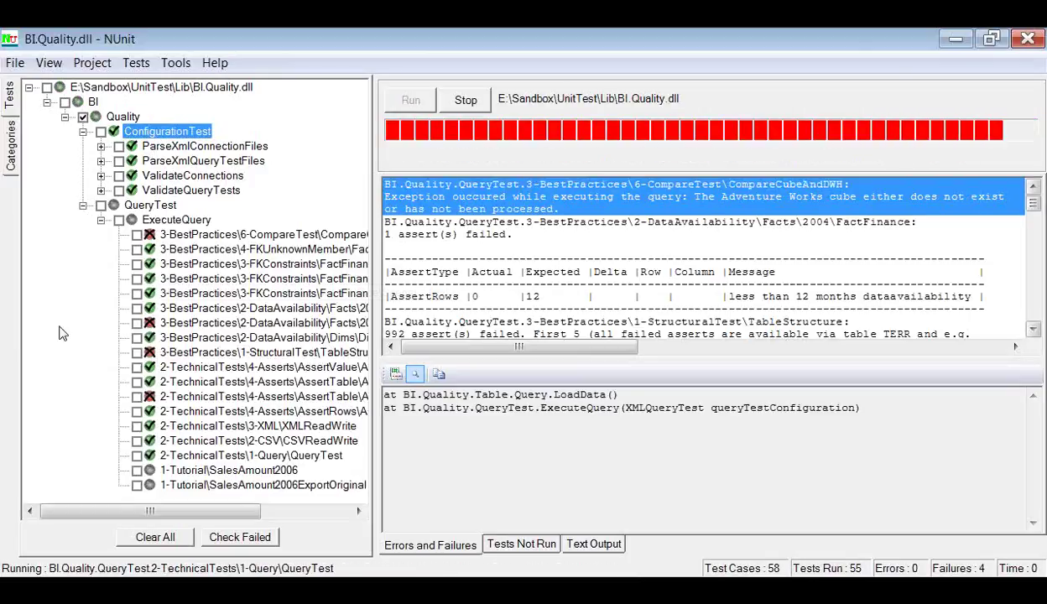
{"action": "left_click_drag", "start_coordinate": [381, 265], "coordinate": [534, 262]}
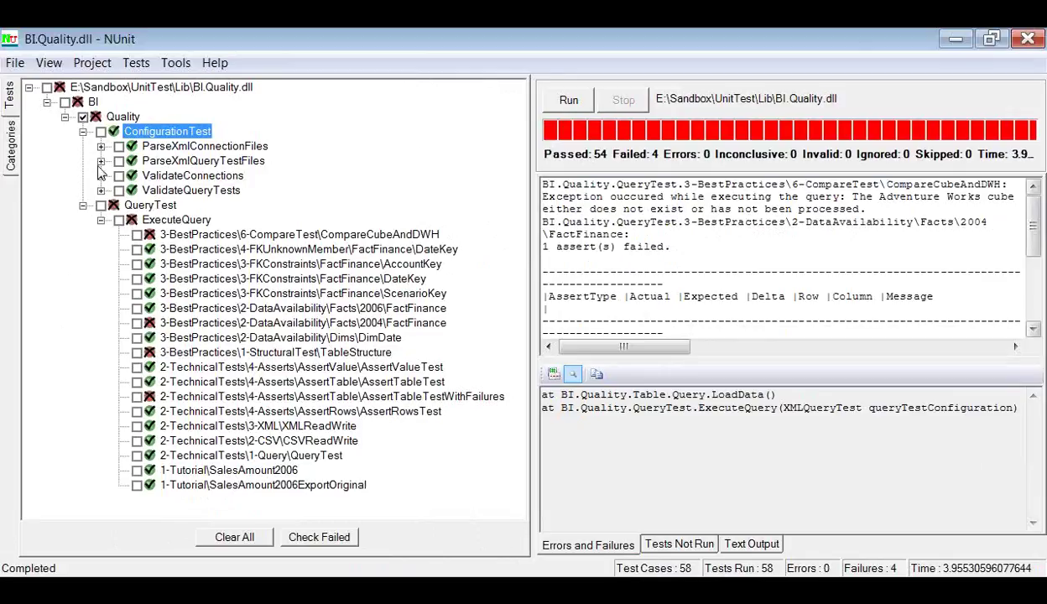
- Examine the available test categories, going through entries such as Simple Test, Facts, FactFinance, Dims, AssertValue, AssertTable and AssertRows
{"action": "left_click", "coordinate": [11, 146]}
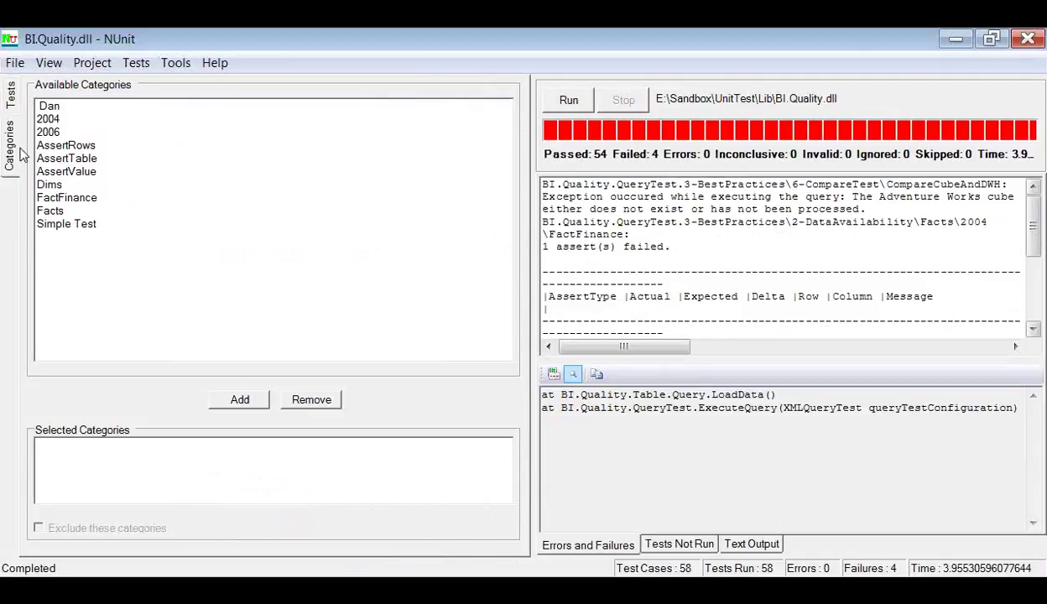
{"action": "left_click", "coordinate": [81, 225]}
{"action": "left_click", "coordinate": [62, 210]}
{"action": "left_click", "coordinate": [71, 198]}
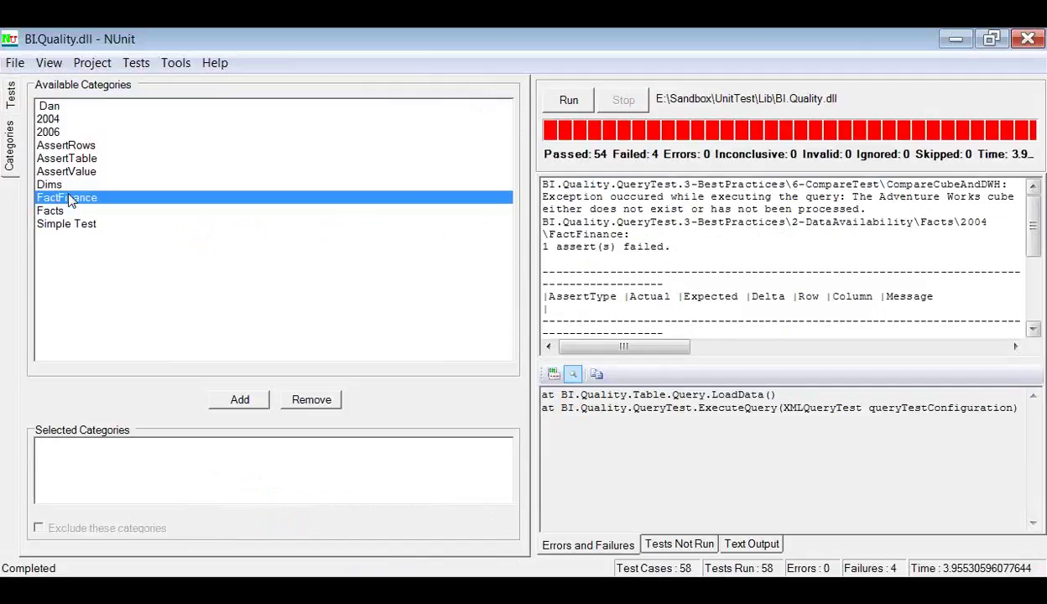
{"action": "left_click", "coordinate": [67, 185]}
{"action": "left_click", "coordinate": [72, 171]}
{"action": "left_click", "coordinate": [72, 160]}
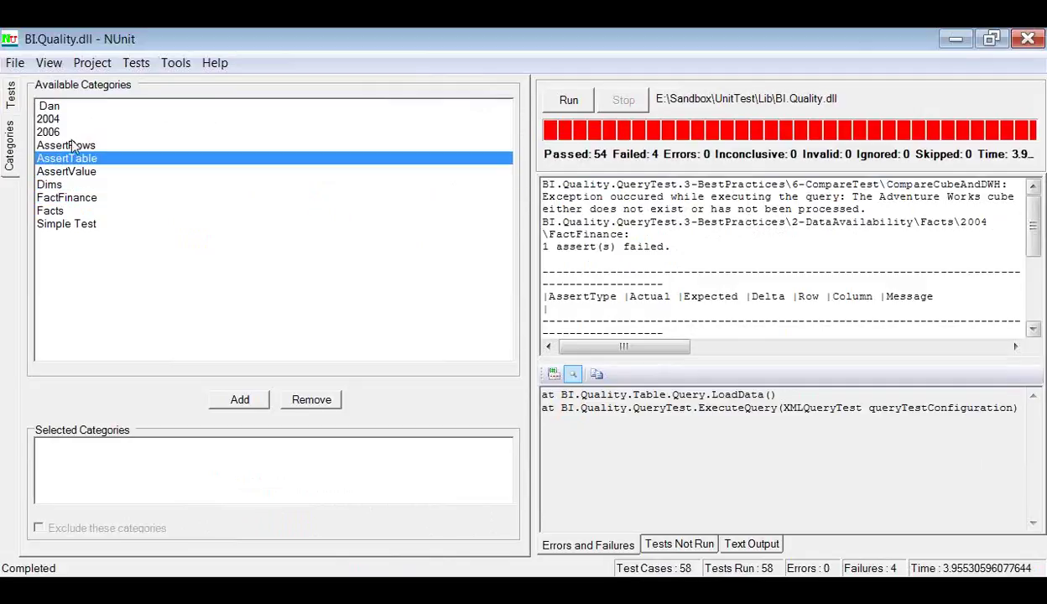
{"action": "left_click", "coordinate": [73, 147]}
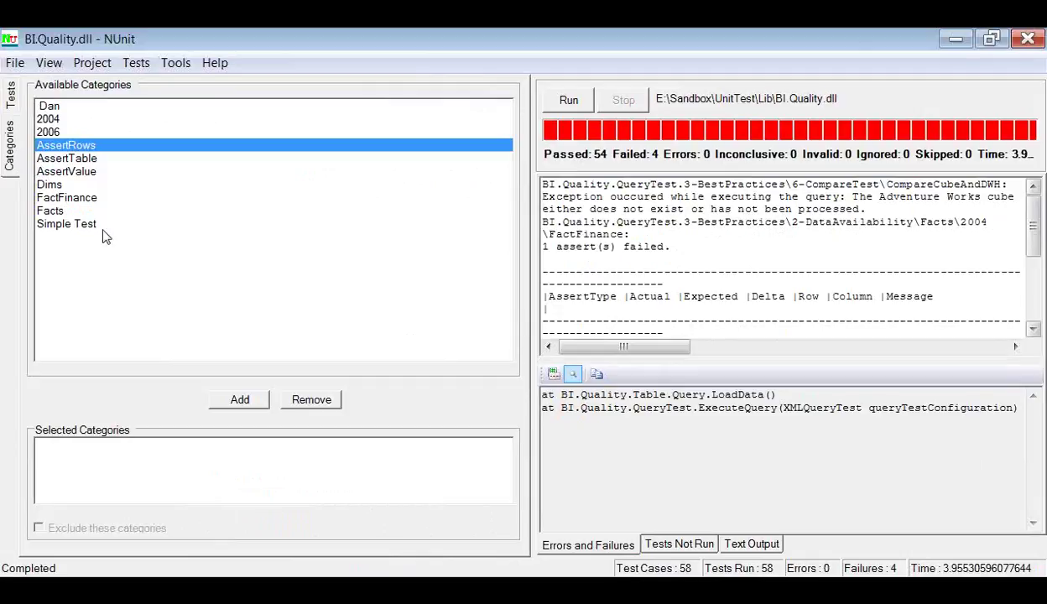
- Limit the run to the Simple Test category, run the tests and check the filtered results in the test tree
{"action": "left_click", "coordinate": [63, 224]}
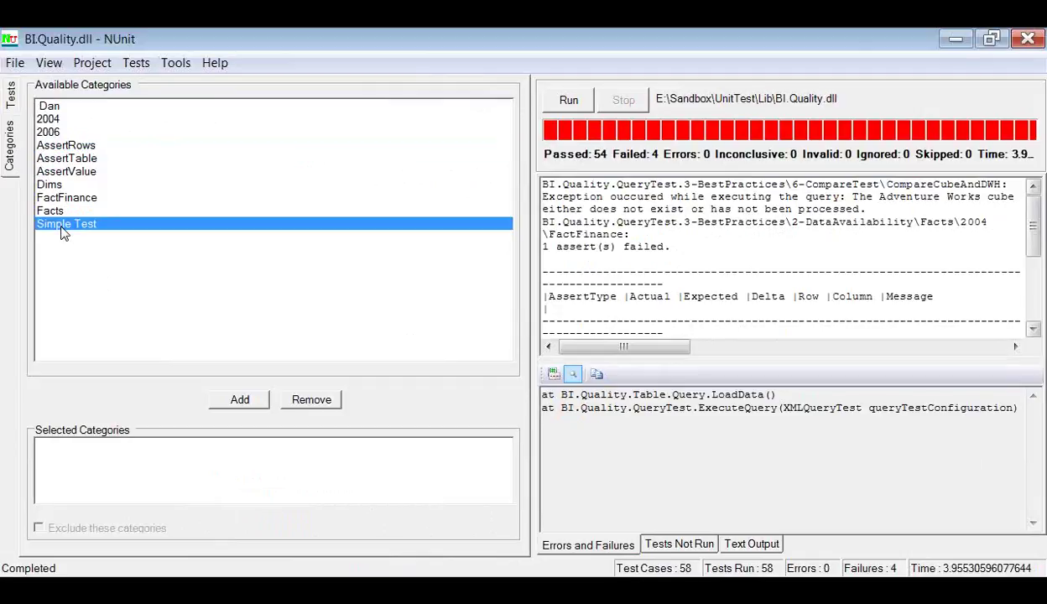
{"action": "left_click", "coordinate": [240, 401]}
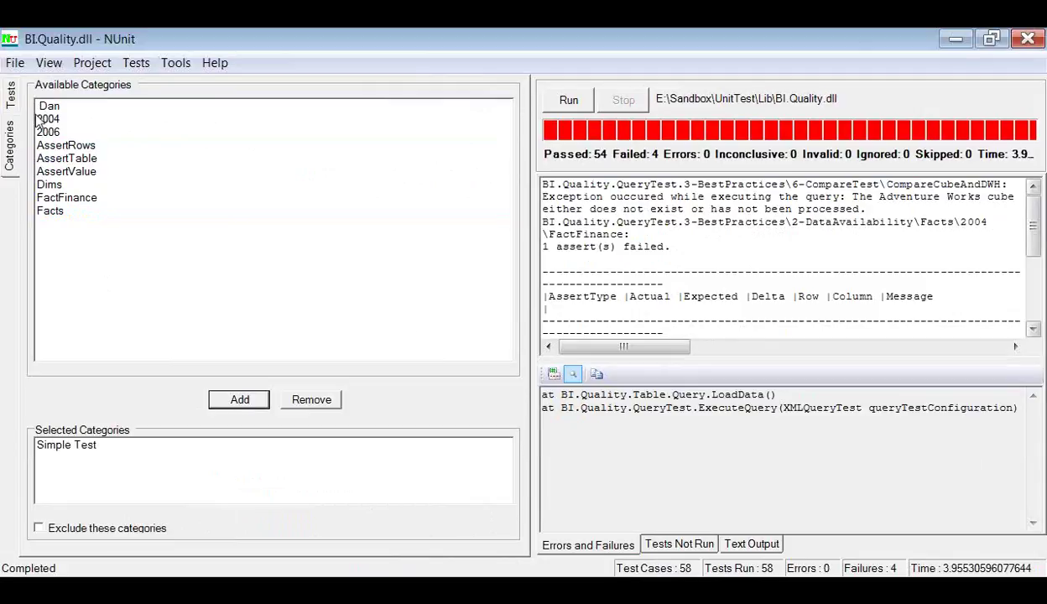
{"action": "left_click", "coordinate": [567, 105]}
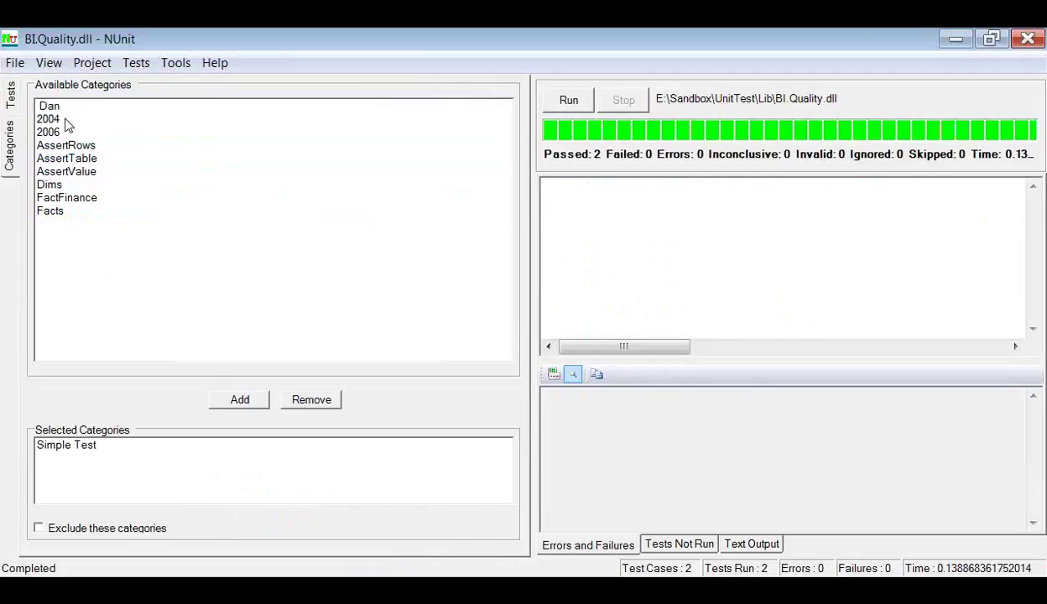
{"action": "left_click", "coordinate": [11, 98]}
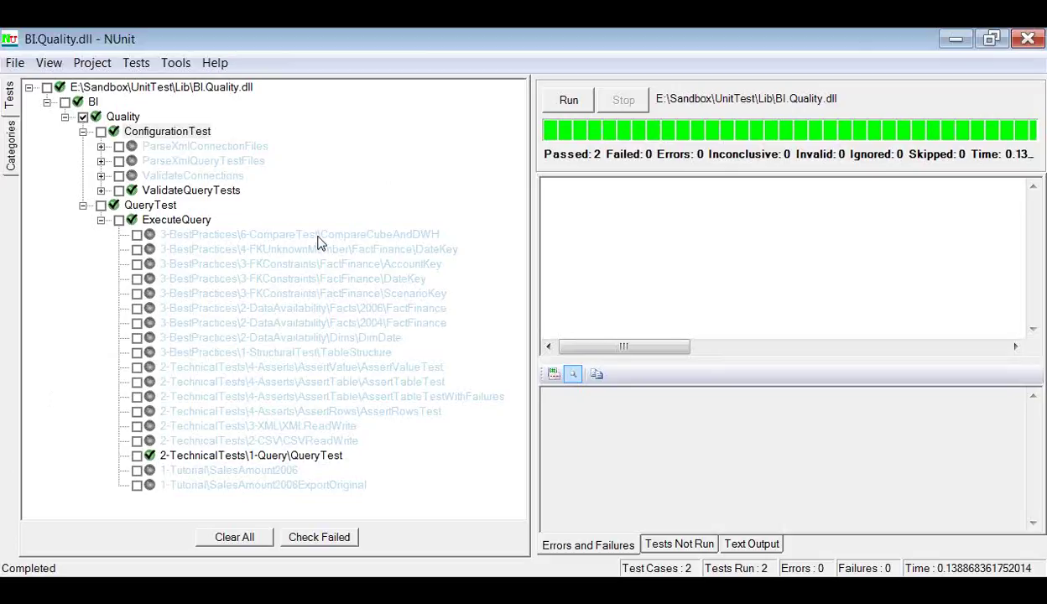
- Close the current test project and reopen BI.Quality.dll from the Lib folder
{"action": "left_click", "coordinate": [17, 147]}
{"action": "left_click", "coordinate": [15, 62]}
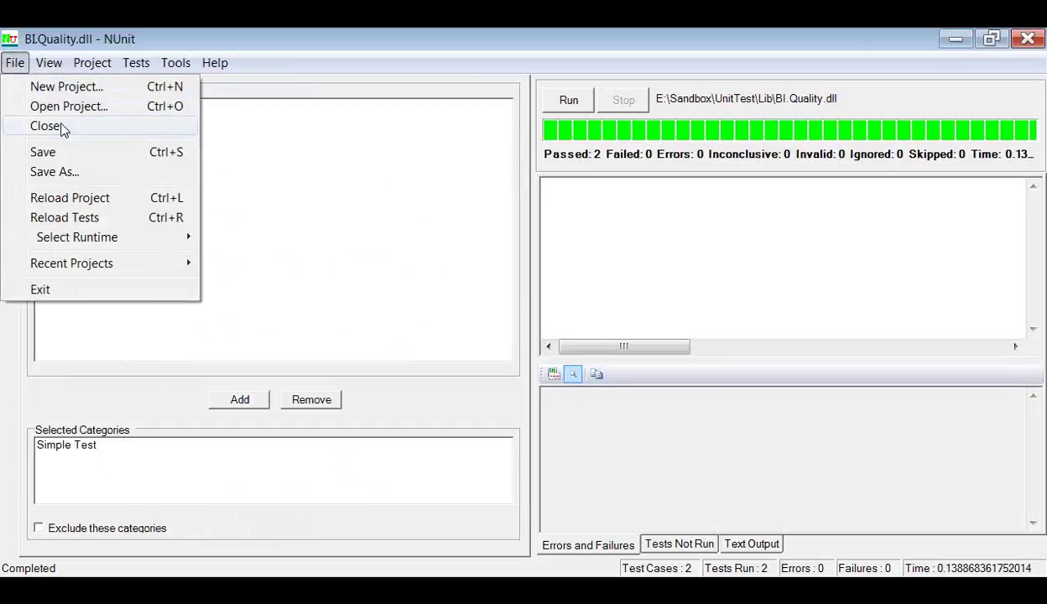
{"action": "left_click", "coordinate": [61, 127]}
{"action": "left_click", "coordinate": [16, 66]}
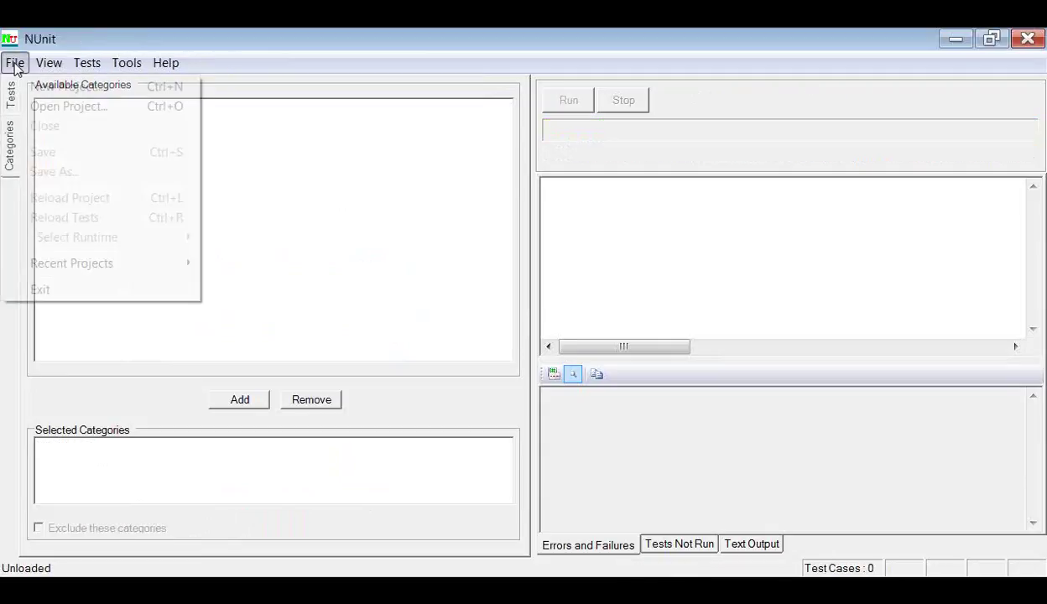
{"action": "left_click", "coordinate": [65, 107]}
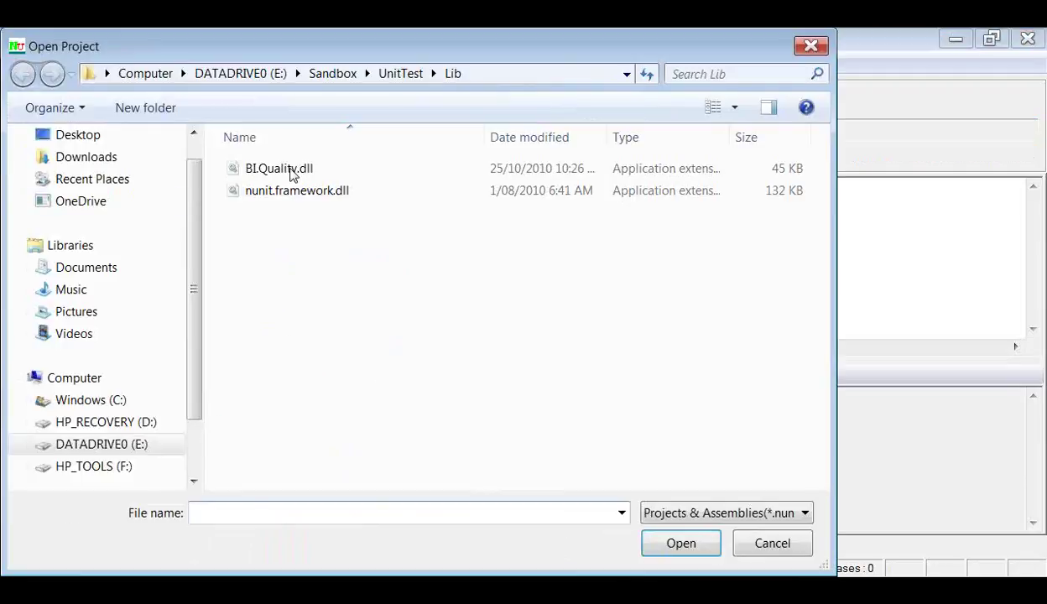
{"action": "left_click", "coordinate": [291, 172]}
{"action": "left_click", "coordinate": [680, 542]}
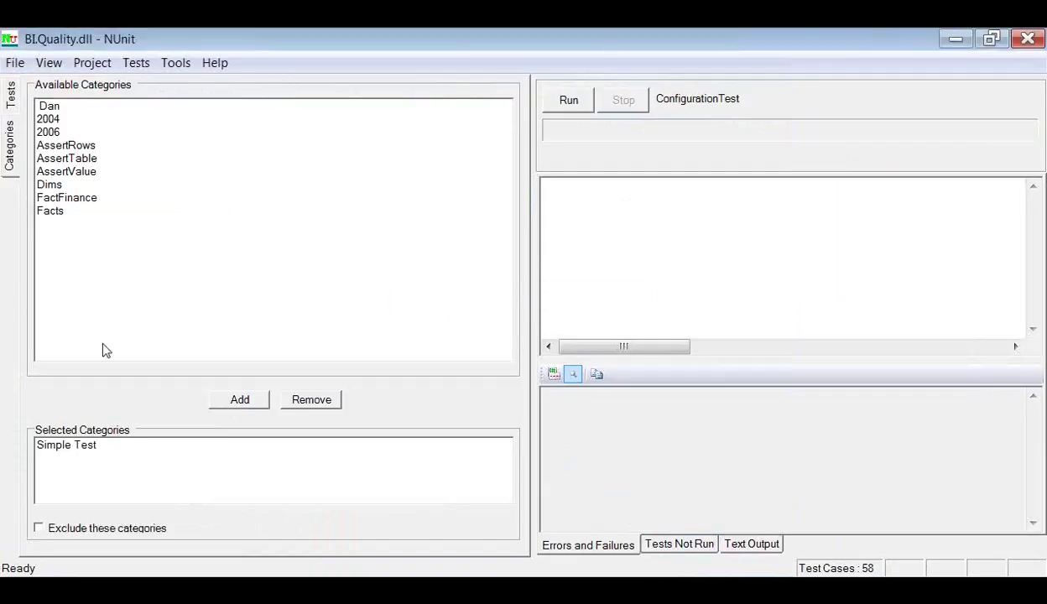
- Remove Simple Test from the selected categories and rerun the full Quality test group
{"action": "left_click", "coordinate": [63, 449]}
{"action": "left_click", "coordinate": [324, 401]}
{"action": "left_click", "coordinate": [12, 97]}
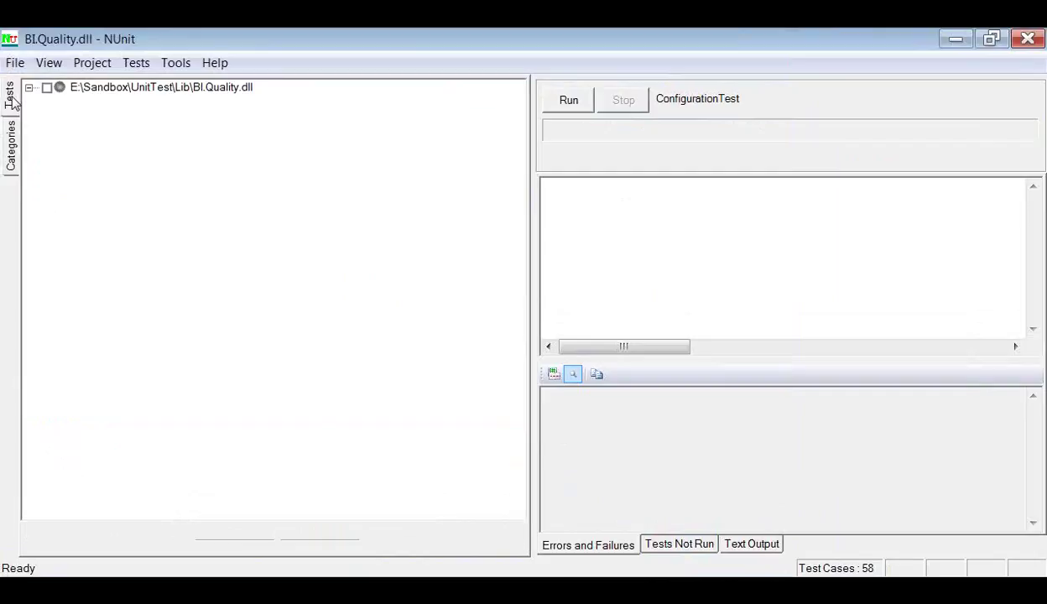
{"action": "left_click", "coordinate": [569, 100]}
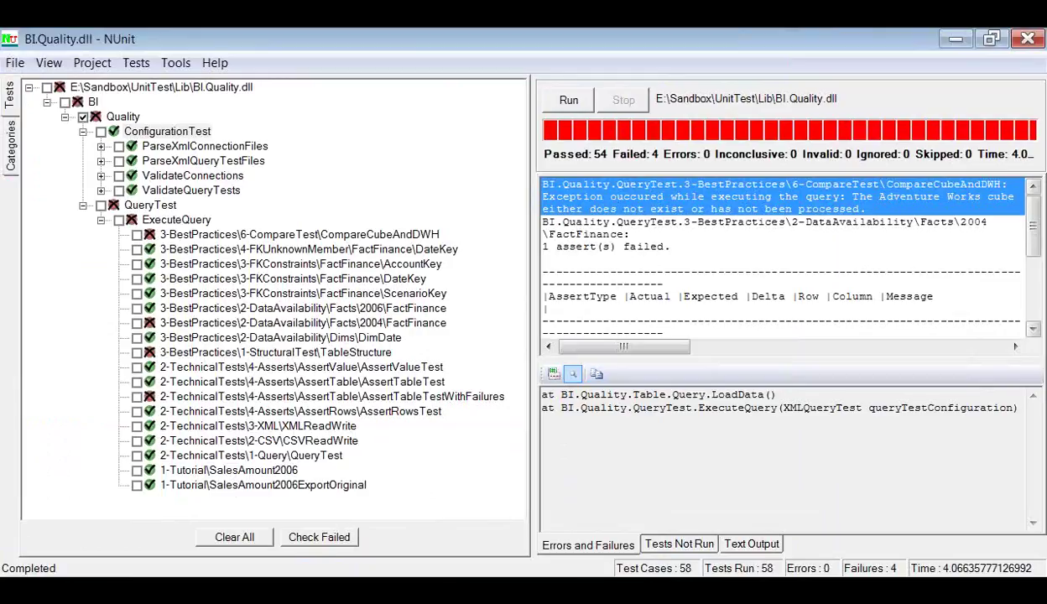
- Switch to File Explorer and open SalesAmount2006.xml from UnitTest\Queries\1-Tutorial in Notepad++
{"action": "left_click", "coordinate": [483, 591]}
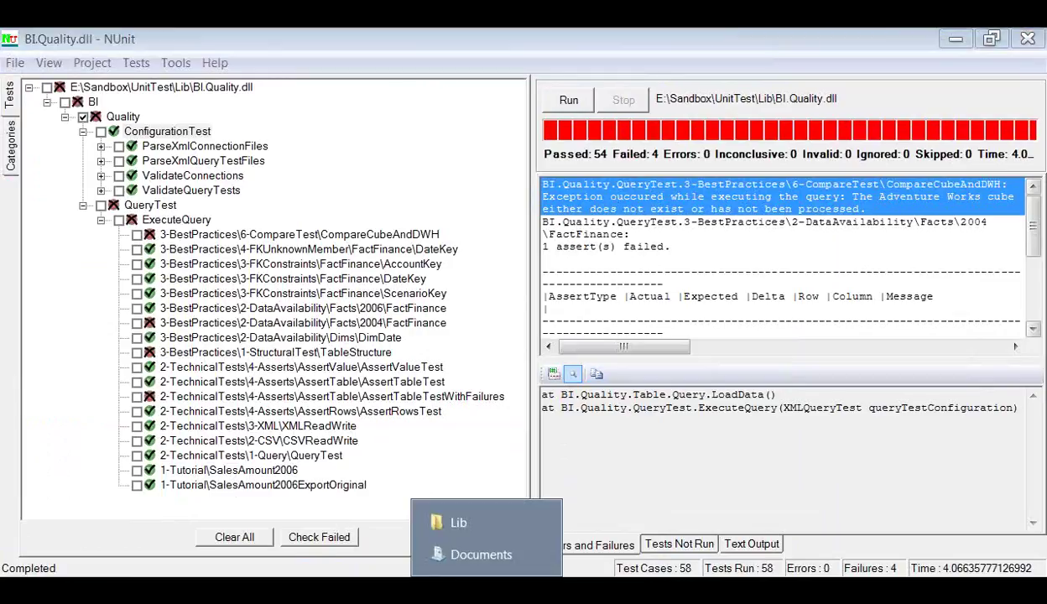
{"action": "left_click", "coordinate": [472, 530]}
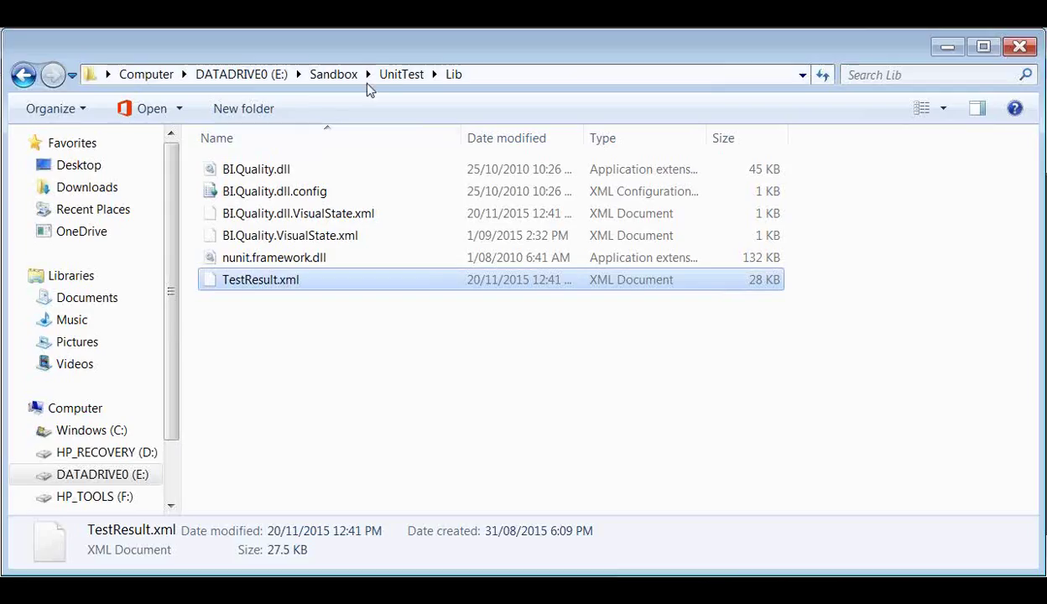
{"action": "left_click", "coordinate": [401, 75]}
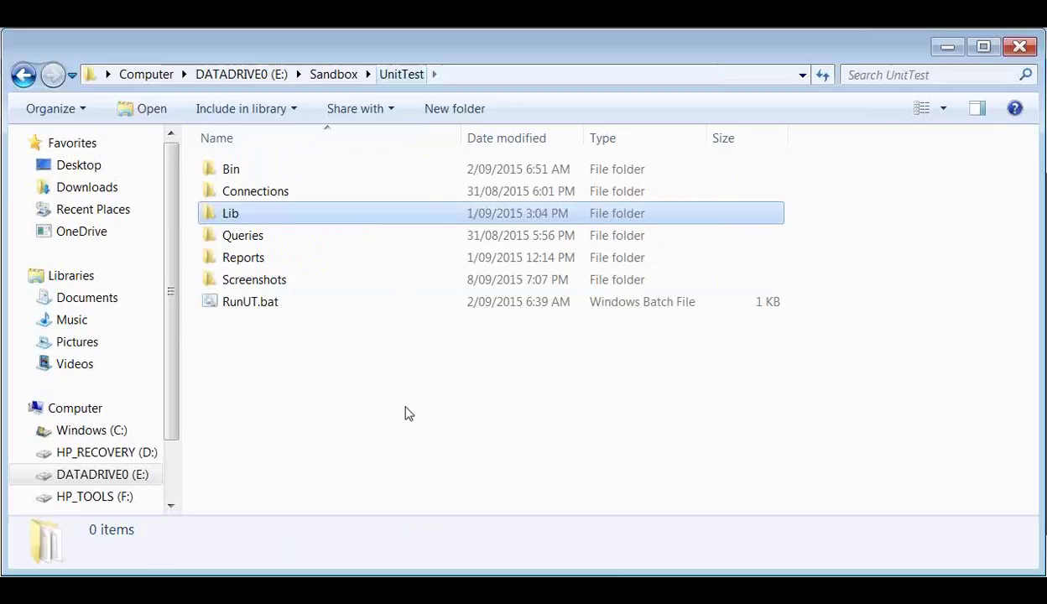
{"action": "double_click", "coordinate": [247, 236]}
{"action": "double_click", "coordinate": [250, 170]}
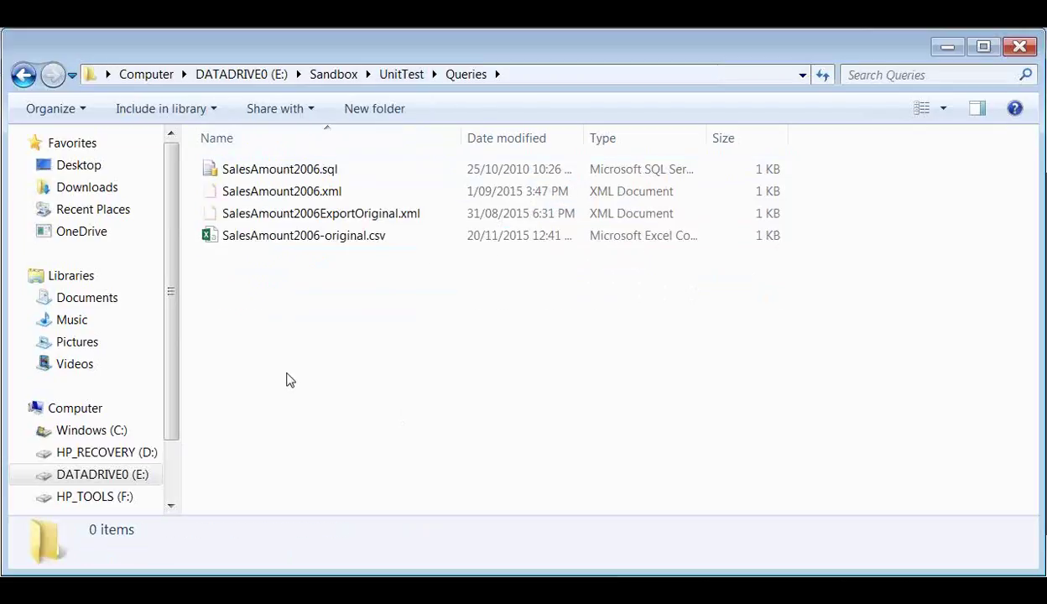
{"action": "right_click", "coordinate": [275, 192]}
{"action": "left_click", "coordinate": [390, 262]}
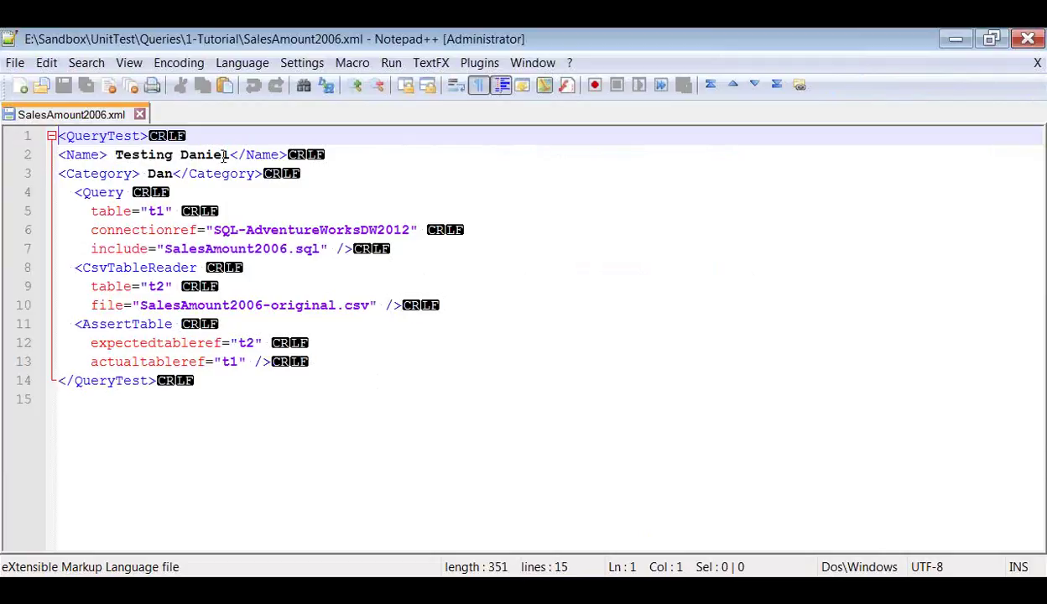
- Compare the Category tag in SalesAmount2006.xml with the matching entry among the available categories in NUnit
{"action": "left_click", "coordinate": [147, 174]}
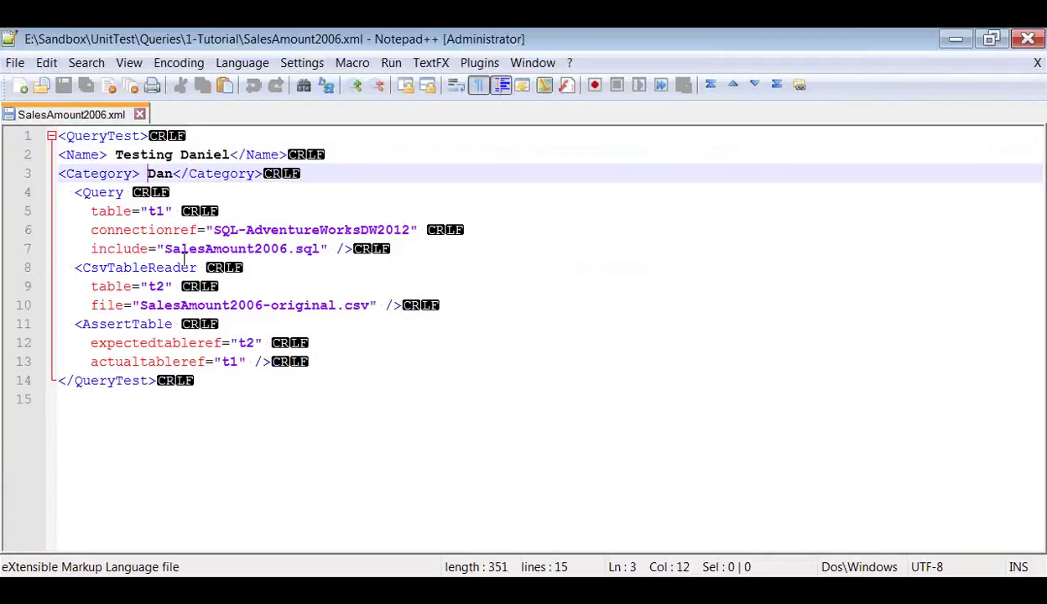
{"action": "mouse_move", "coordinate": [371, 599]}
{"action": "left_click", "coordinate": [168, 600]}
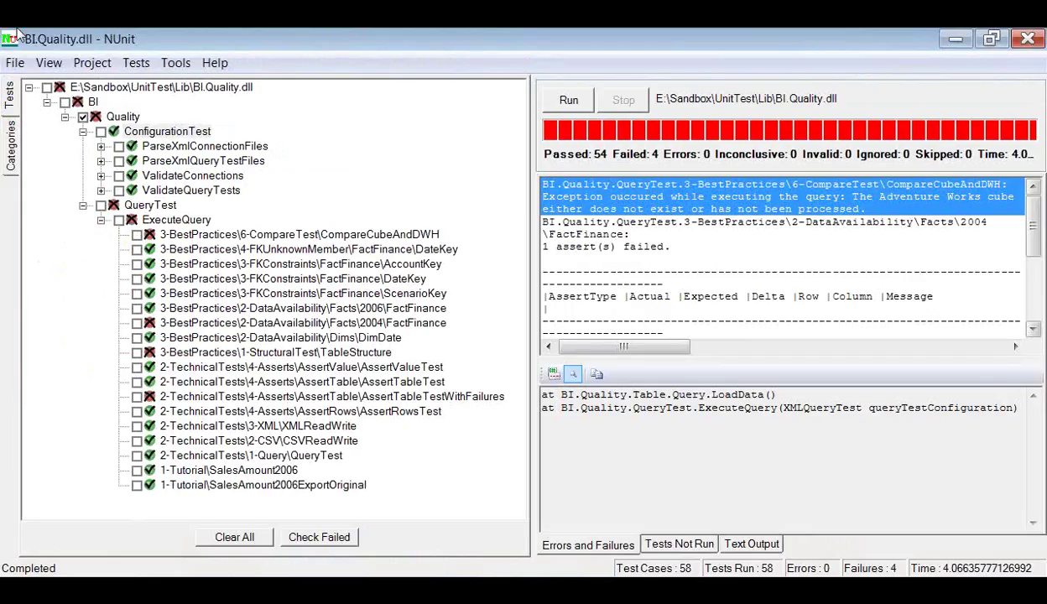
{"action": "left_click", "coordinate": [10, 147]}
{"action": "left_click", "coordinate": [48, 109]}
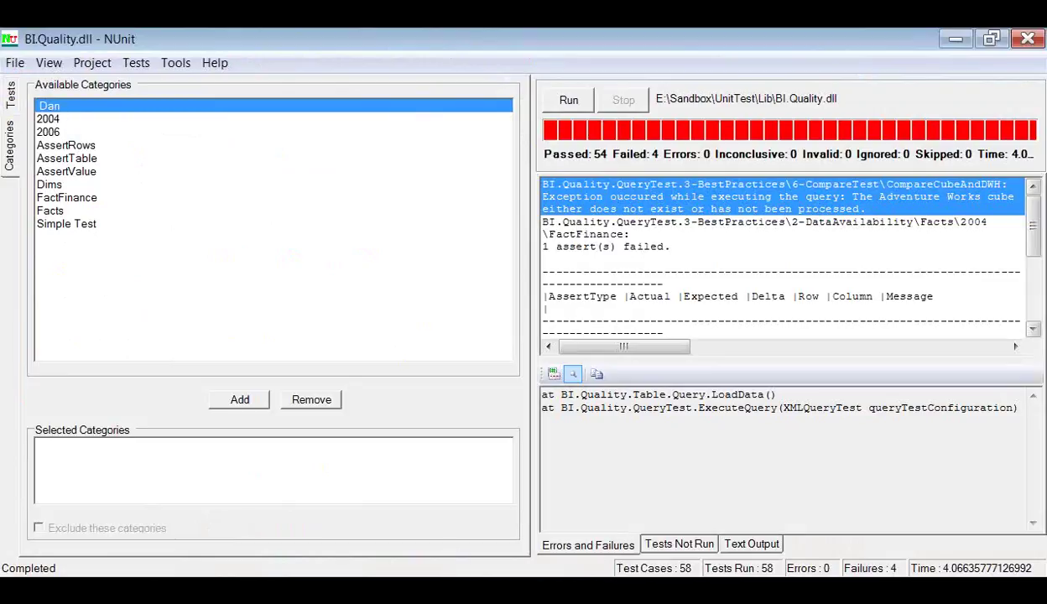
- Switch back to Notepad++ and examine the Query element's table, connectionref and include attributes in SalesAmount2006.xml
{"action": "key", "text": "alt+Tab"}
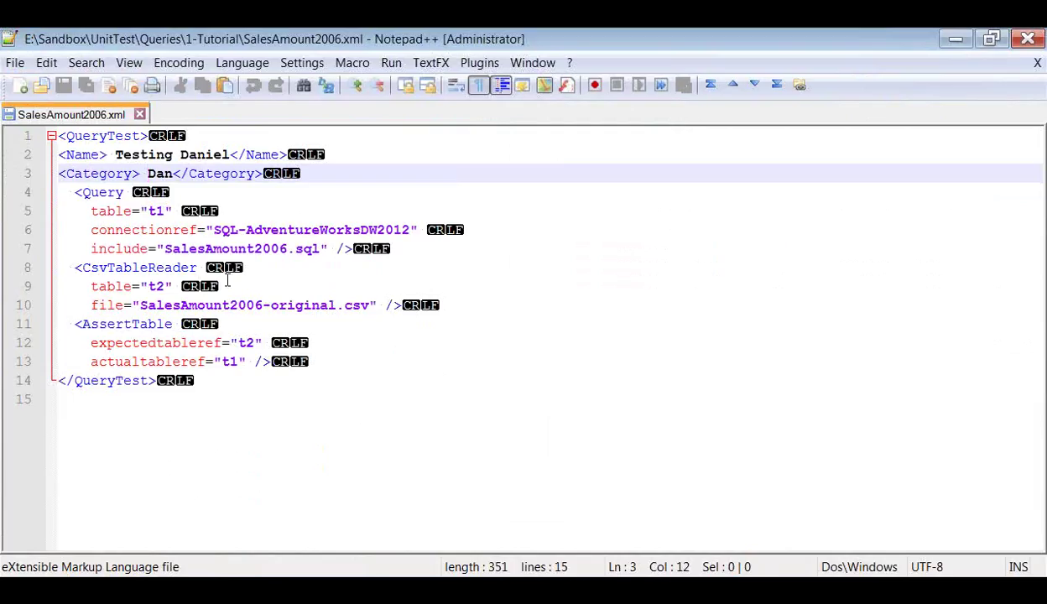
{"action": "left_click", "coordinate": [90, 211]}
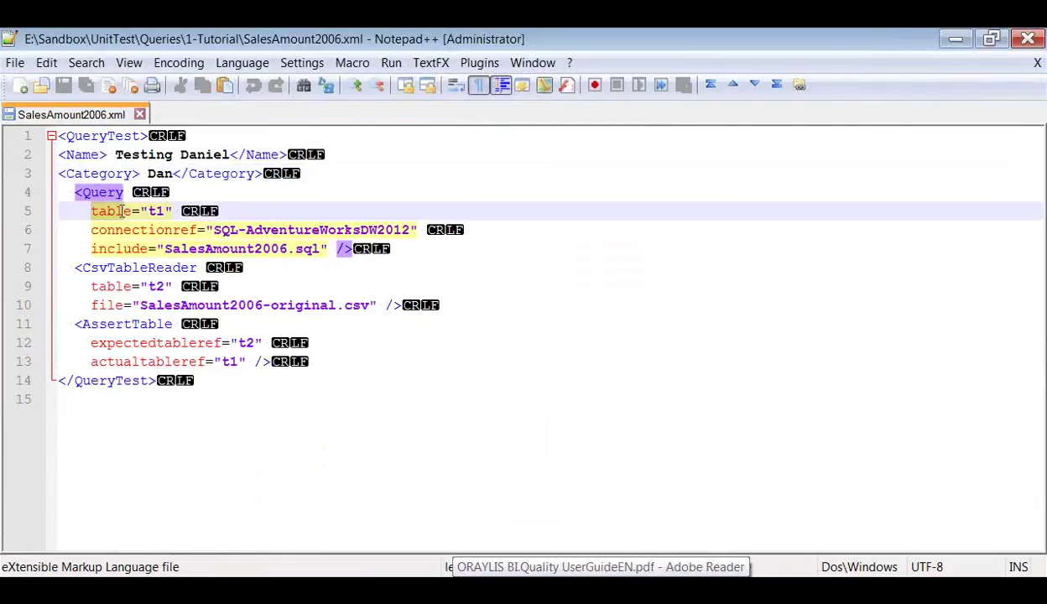
{"action": "left_click", "coordinate": [91, 230]}
{"action": "key", "text": "shift+Right"}
{"action": "key", "text": "shift+Right"}
{"action": "key", "text": "shift+Right"}
{"action": "key", "text": "shift+Right"}
{"action": "key", "text": "shift+Right"}
{"action": "key", "text": "shift+Right"}
{"action": "key", "text": "shift+Right"}
{"action": "key", "text": "shift+Right"}
{"action": "key", "text": "shift+Right"}
{"action": "key", "text": "shift+Right"}
{"action": "key", "text": "shift+Right"}
{"action": "key", "text": "shift+Right"}
{"action": "key", "text": "shift+Right"}
{"action": "key", "text": "shift+Right"}
{"action": "key", "text": "shift+Right"}
{"action": "key", "text": "shift+Right"}
{"action": "key", "text": "shift+Right"}
{"action": "key", "text": "shift+Right"}
{"action": "key", "text": "shift+Right"}
{"action": "key", "text": "shift+Right"}
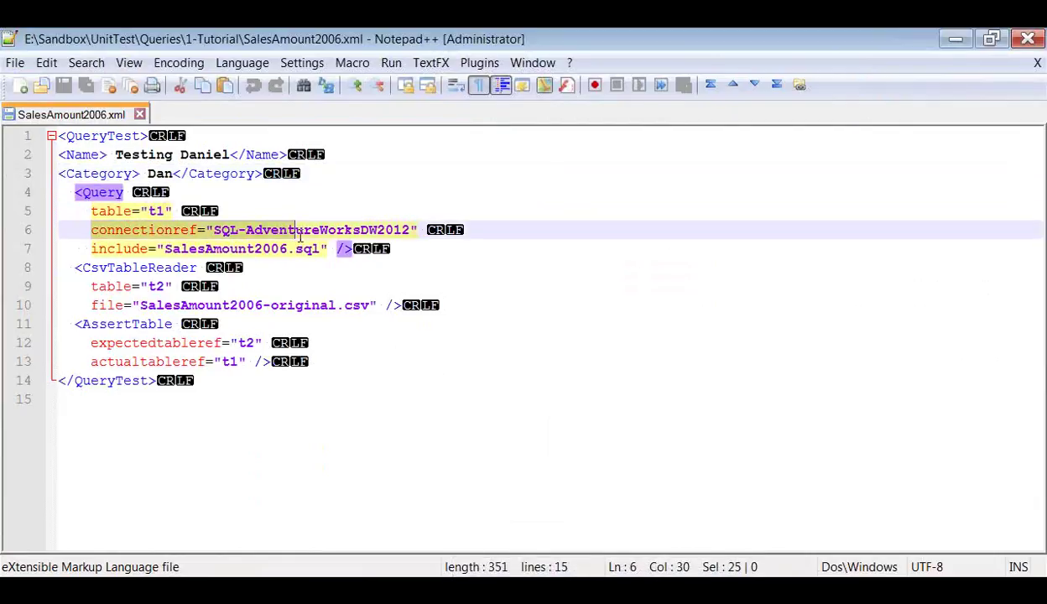
{"action": "left_click_drag", "start_coordinate": [90, 249], "coordinate": [320, 251]}
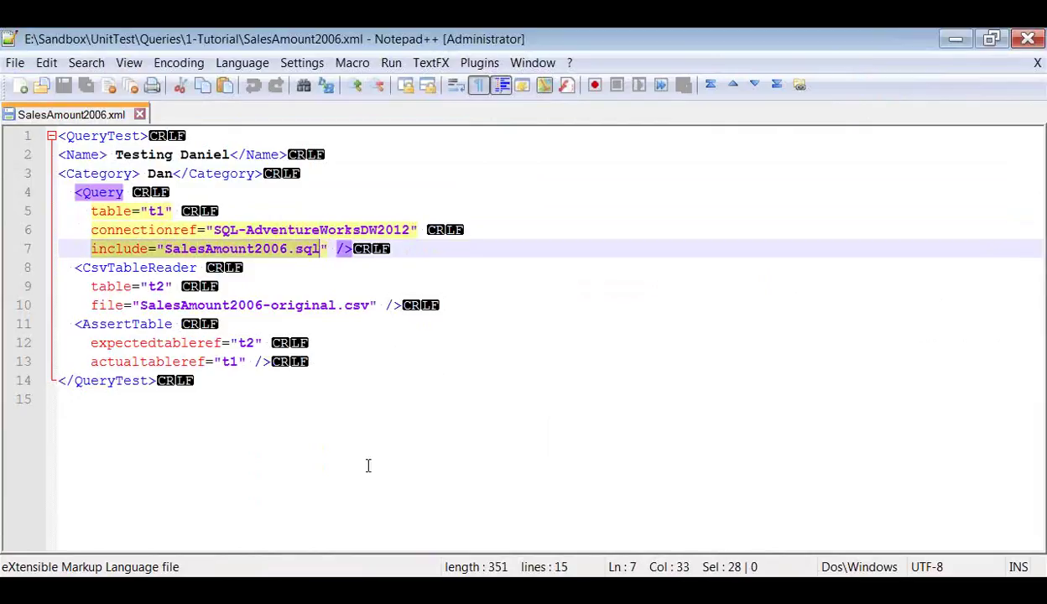
- Switch to the 1-Tutorial folder and open SalesAmount2006.sql in Notepad++ to read the query that the test includes
{"action": "mouse_move", "coordinate": [486, 587]}
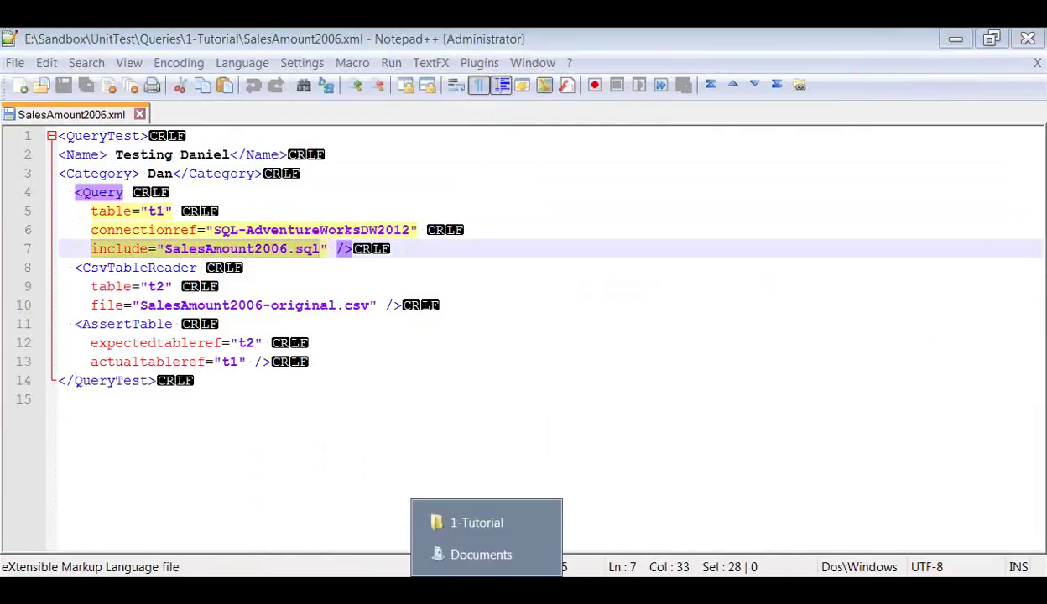
{"action": "left_click", "coordinate": [487, 528]}
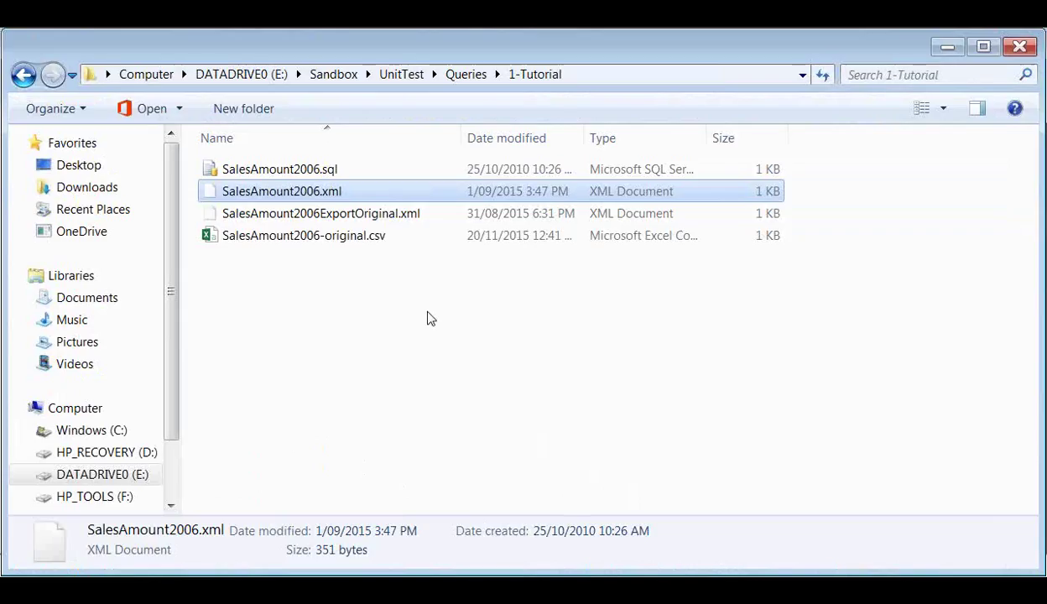
{"action": "right_click", "coordinate": [285, 176]}
{"action": "left_click", "coordinate": [387, 224]}
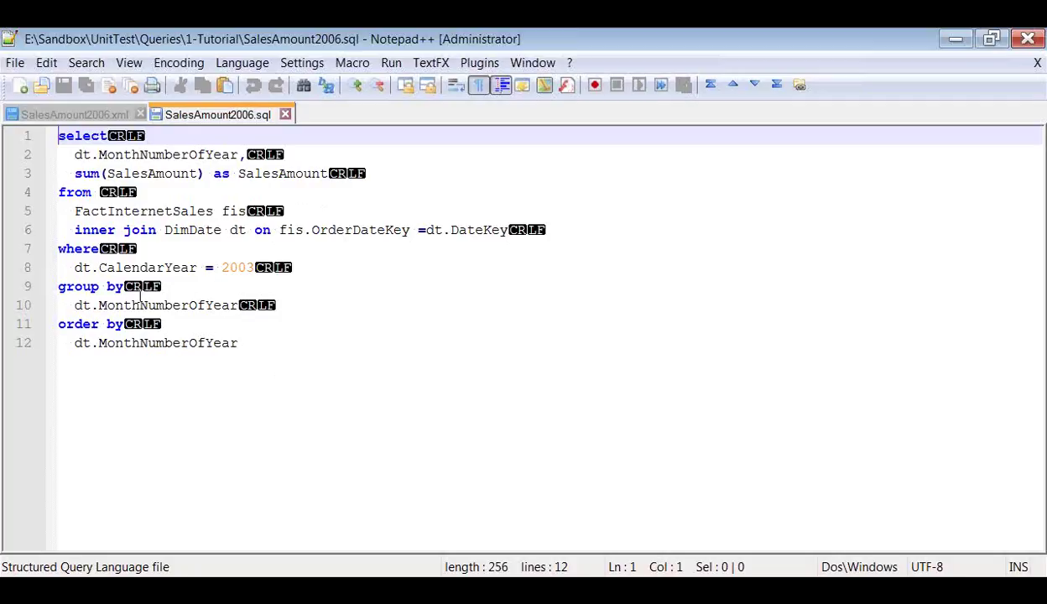
{"action": "mouse_move", "coordinate": [486, 587]}
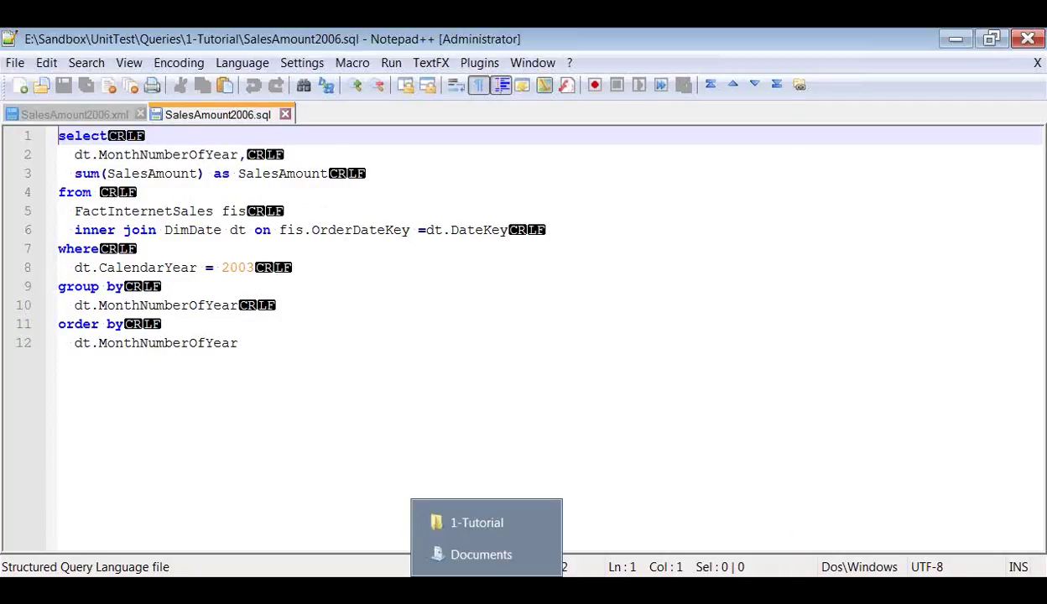
- Open SalesAmount2006-original.csv from the 1-Tutorial folder in Excel, examine its contents, and minimize it
{"action": "left_click", "coordinate": [468, 518]}
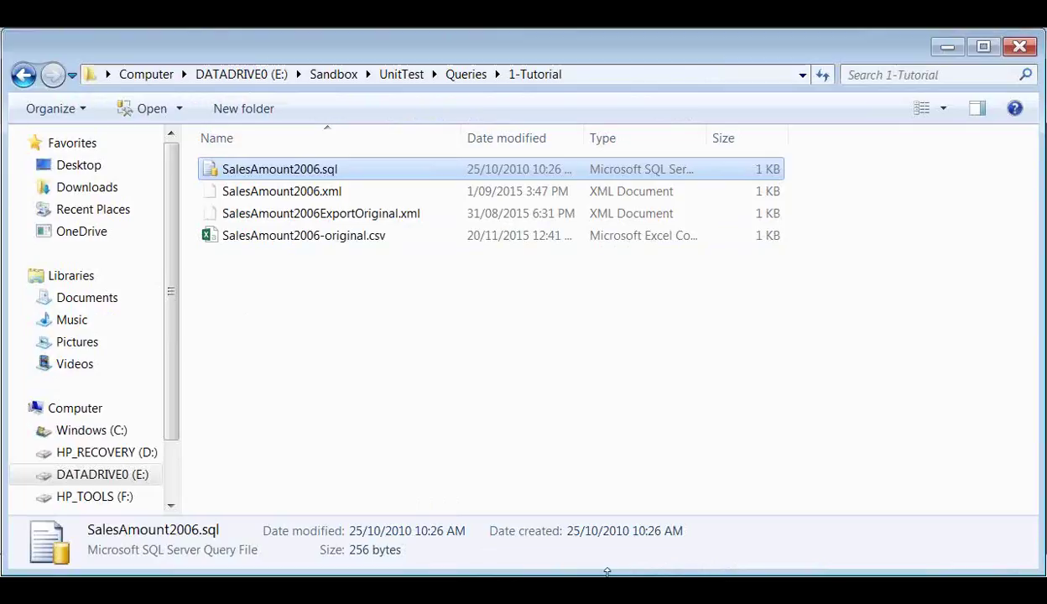
{"action": "left_click", "coordinate": [252, 238]}
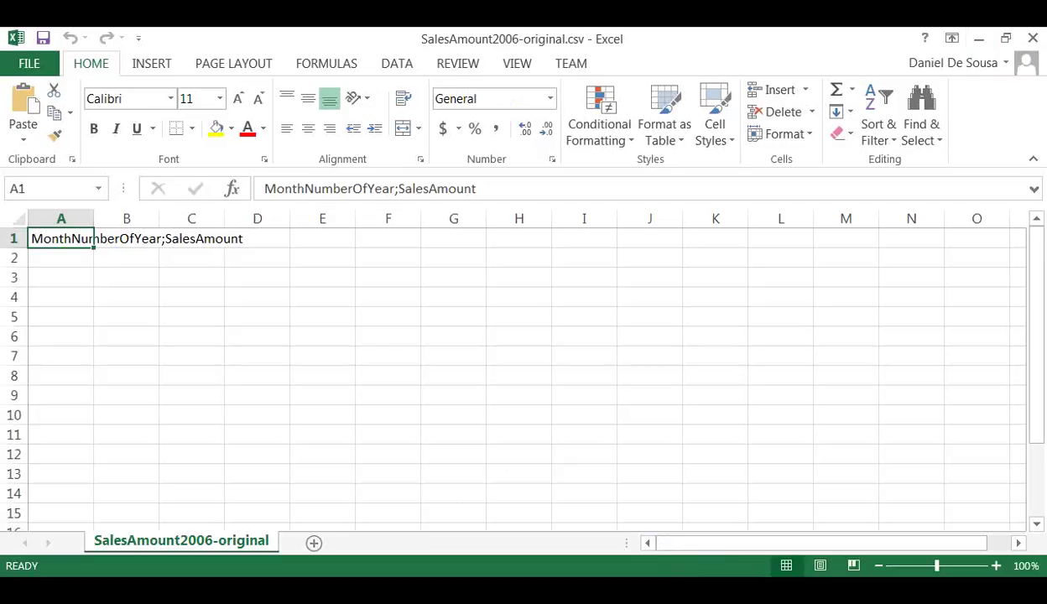
{"action": "left_click", "coordinate": [982, 40]}
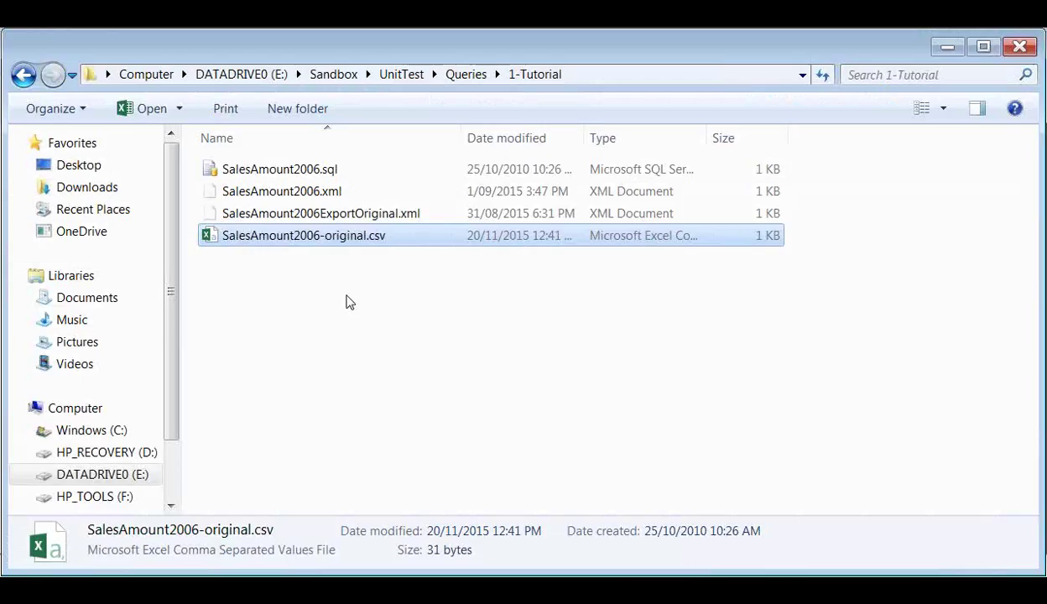
- Copy the entire SalesAmount2006.sql query from Notepad++, then switch to SQL Server Management Studio and list the databases on localhost\SQL2012
{"action": "mouse_move", "coordinate": [773, 592]}
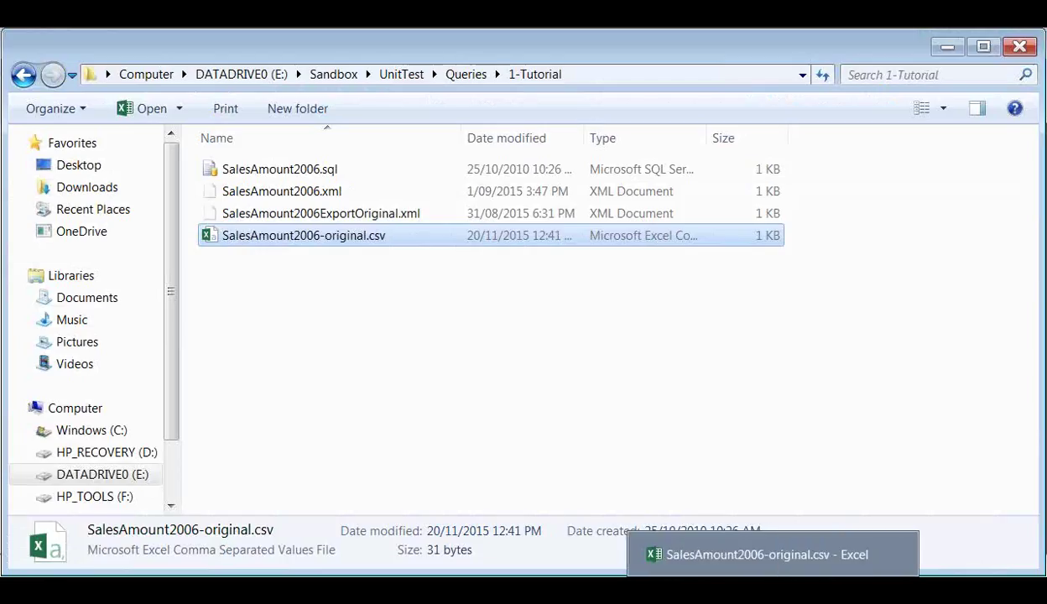
{"action": "mouse_move", "coordinate": [657, 592]}
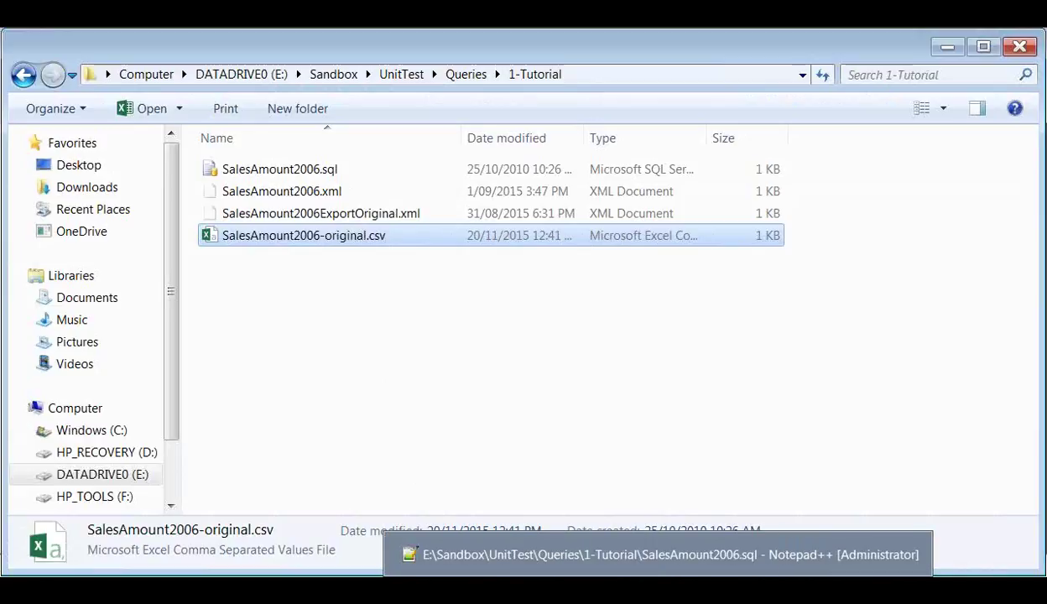
{"action": "left_click", "coordinate": [658, 555]}
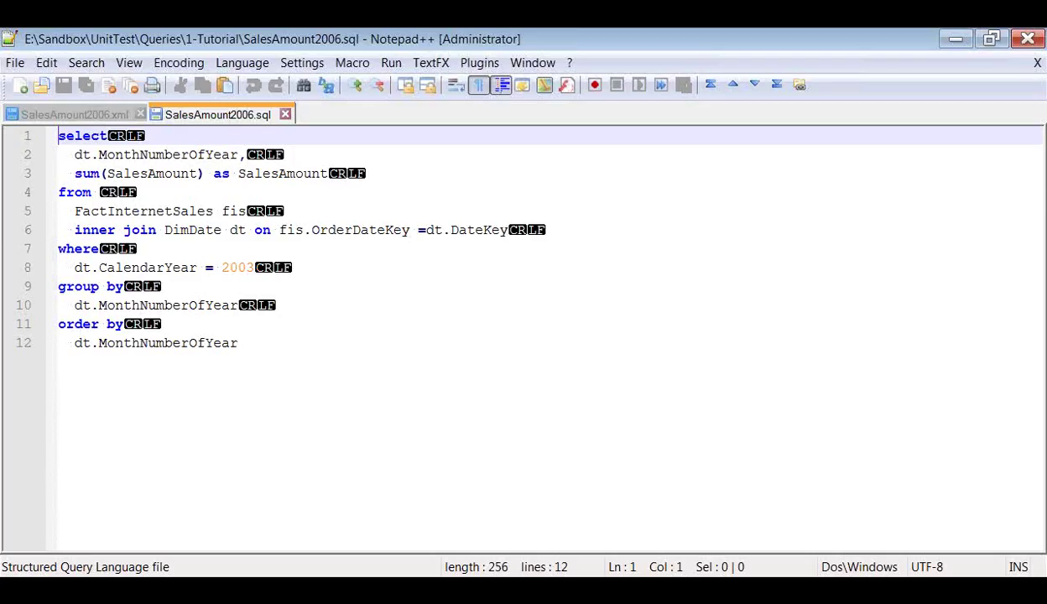
{"action": "key", "text": "ctrl+a"}
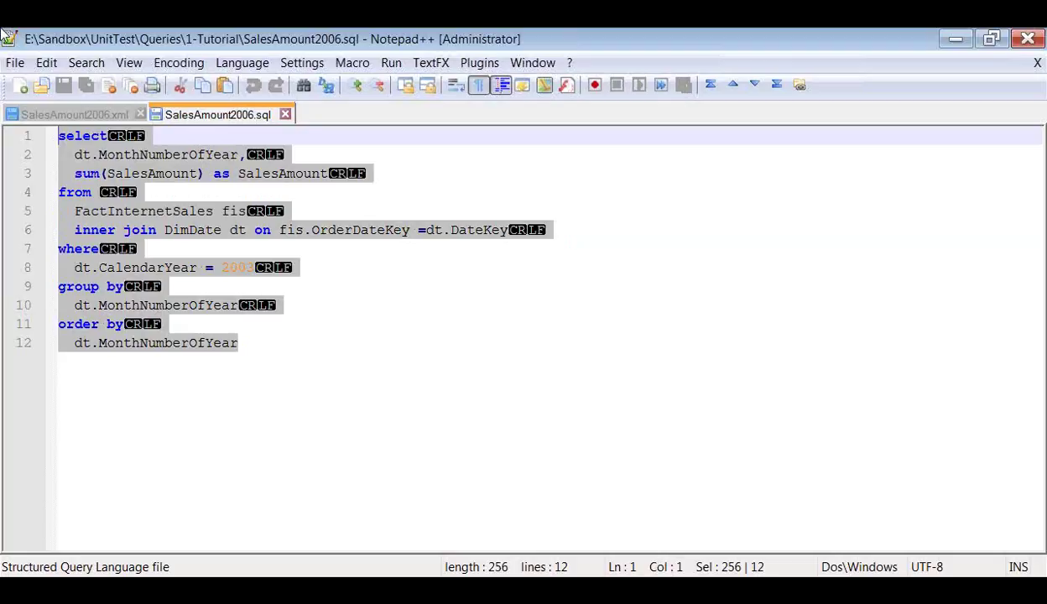
{"action": "key", "text": "alt+Tab"}
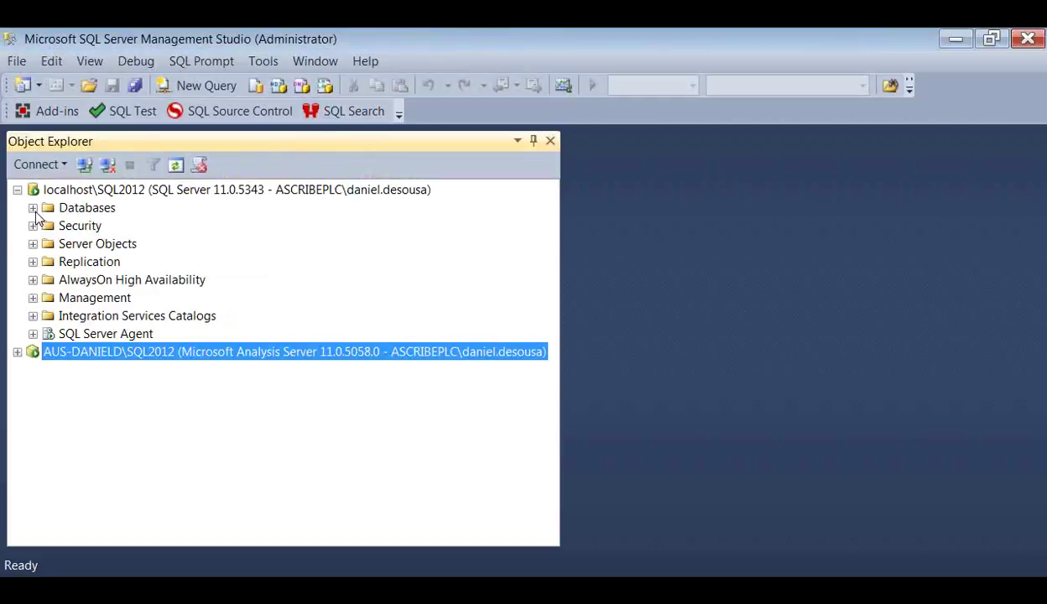
{"action": "left_click", "coordinate": [33, 208]}
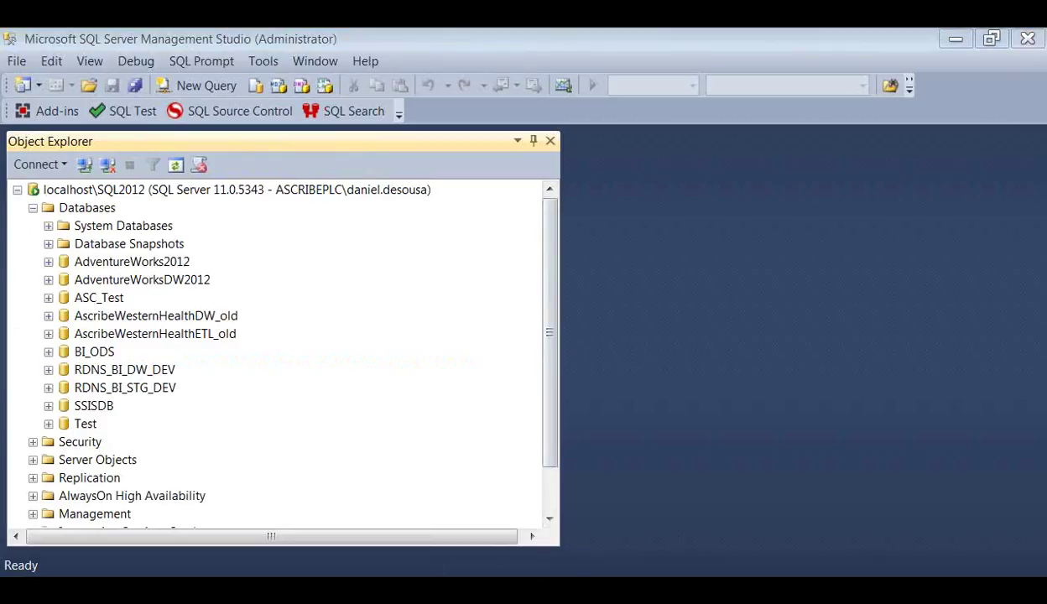
- Switch to File Explorer and open SQL-AdventureWorksDW2012.xml from UnitTest\Connections in Notepad++ to check the target server and database
{"action": "left_click", "coordinate": [471, 517]}
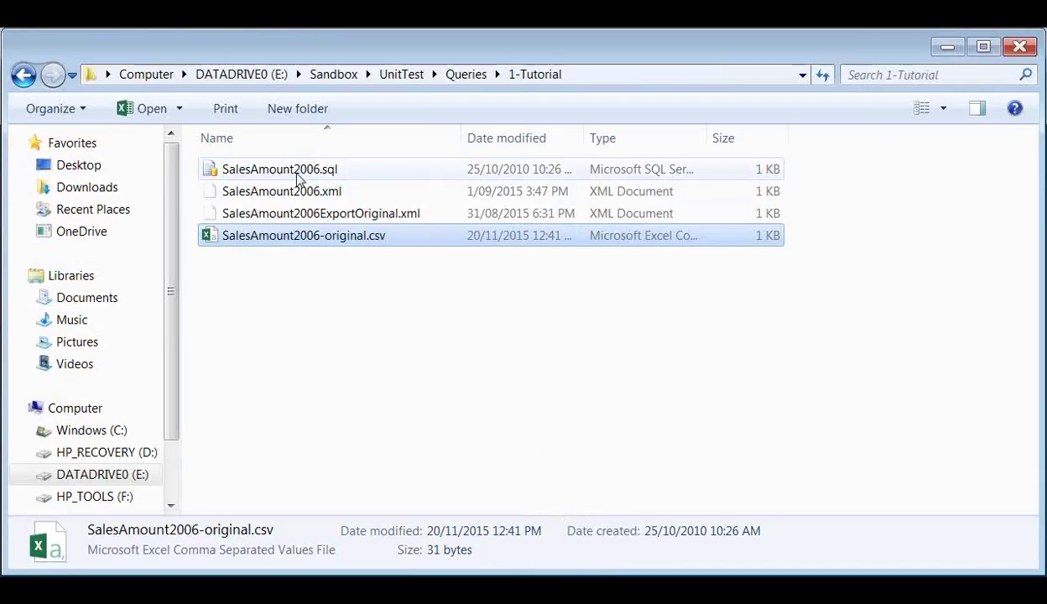
{"action": "left_click", "coordinate": [403, 76]}
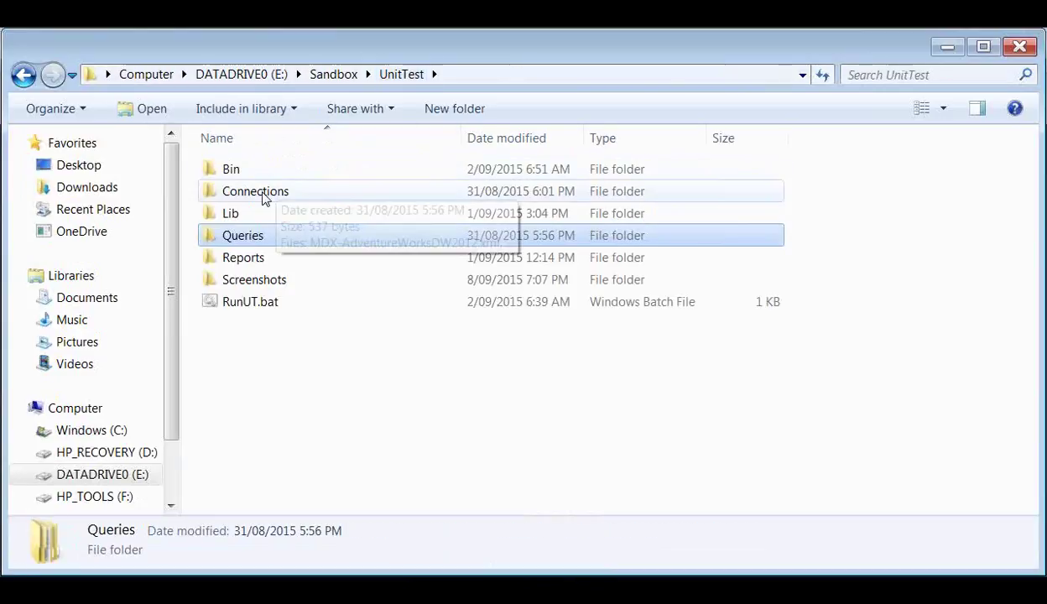
{"action": "double_click", "coordinate": [262, 193]}
{"action": "right_click", "coordinate": [283, 198]}
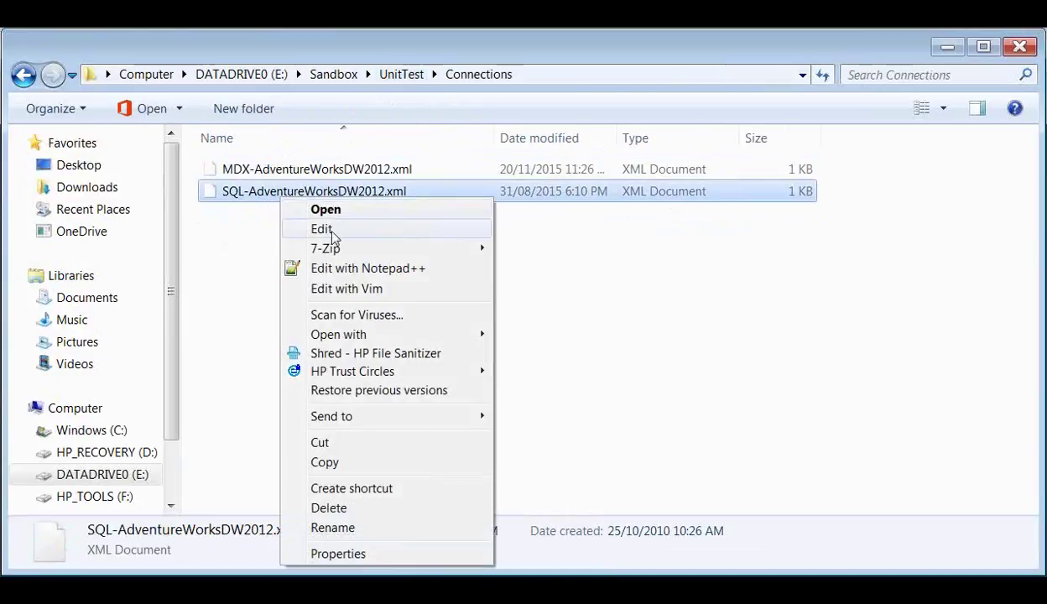
{"action": "left_click", "coordinate": [352, 268]}
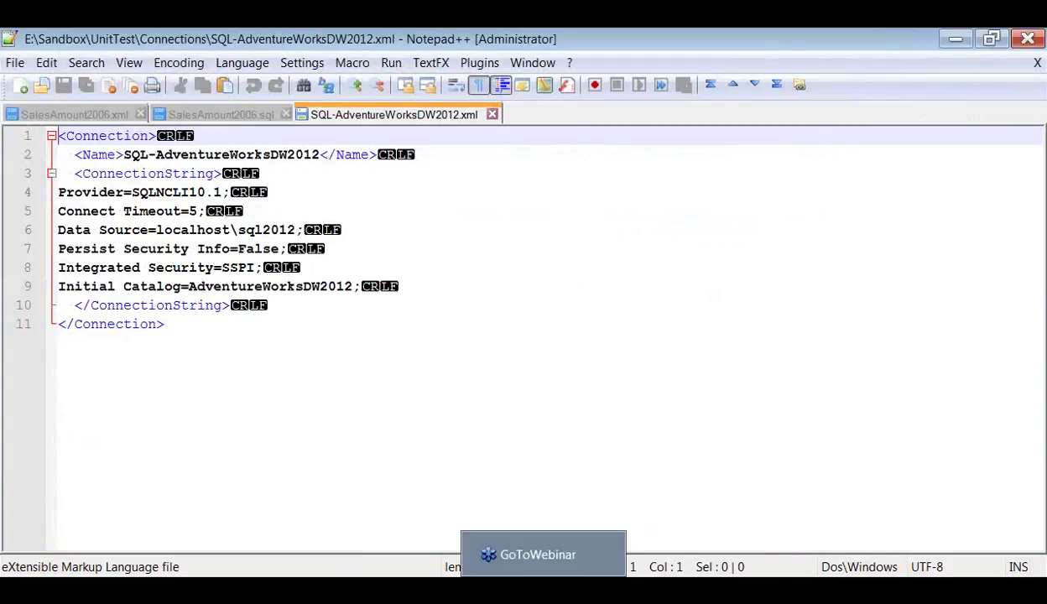
- In SQL Server Management Studio, paste the copied query into a new AdventureWorksDW2012 query, execute it, and widen the query pane
{"action": "left_click", "coordinate": [470, 587]}
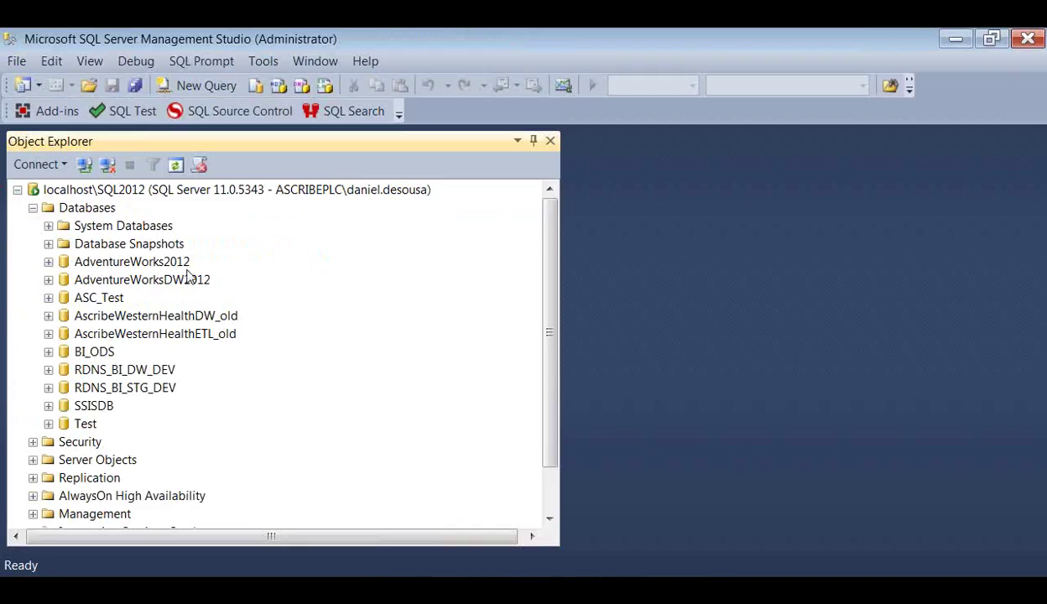
{"action": "left_click", "coordinate": [168, 282]}
{"action": "left_click", "coordinate": [202, 84]}
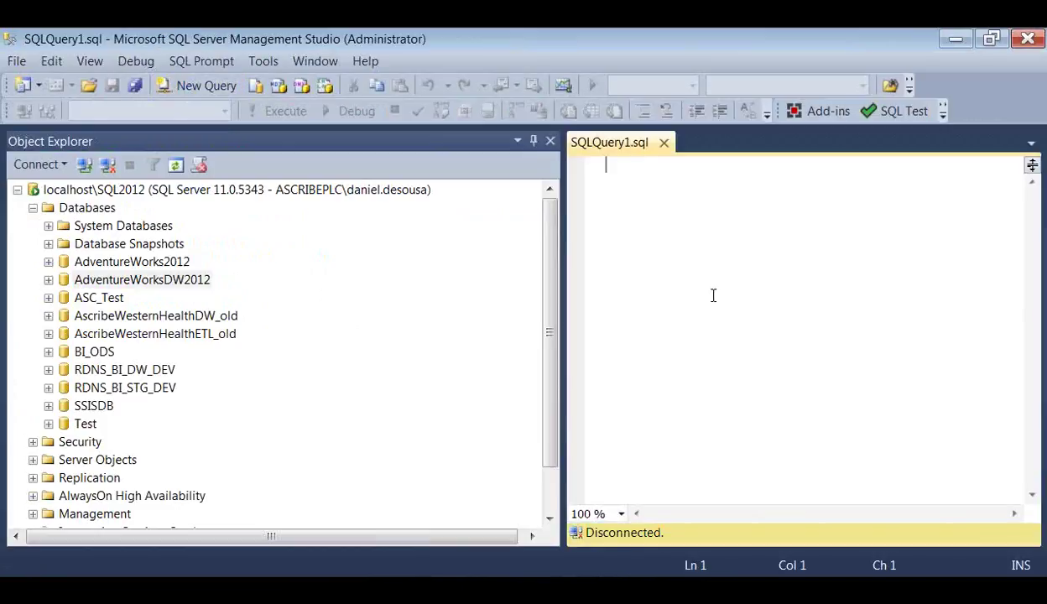
{"action": "key", "text": "ctrl+v"}
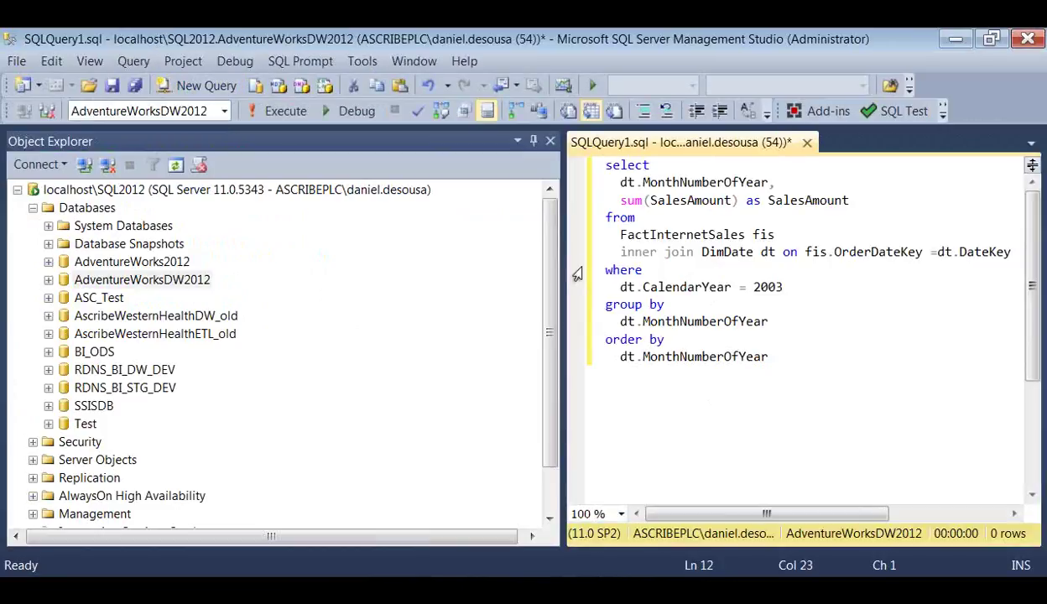
{"action": "left_click", "coordinate": [280, 110]}
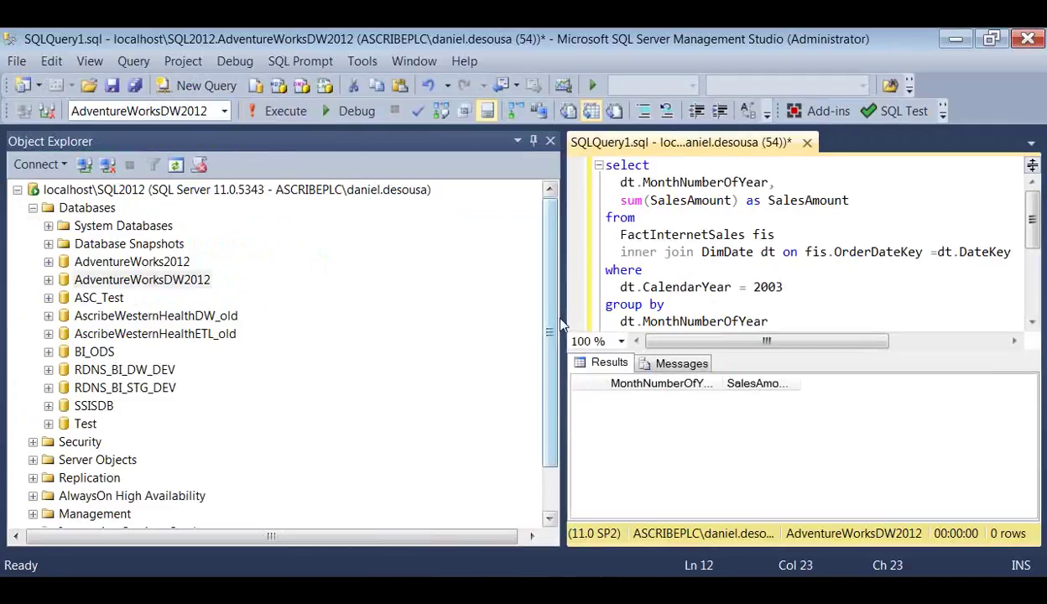
{"action": "left_click_drag", "start_coordinate": [562, 310], "coordinate": [327, 324]}
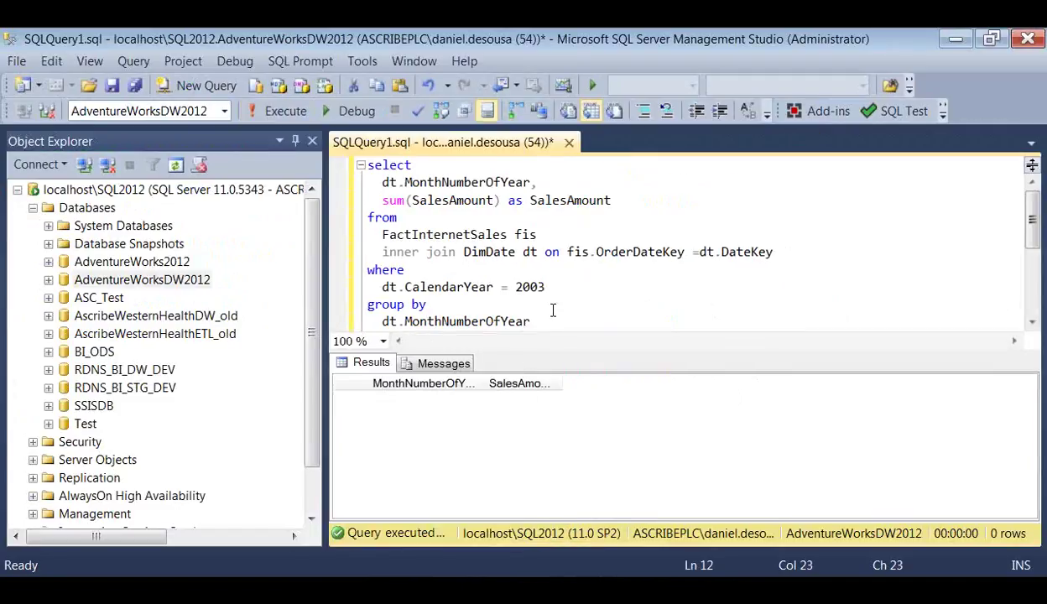
- Set the query's CalendarYear filter to 2006 and execute it again
{"action": "left_click_drag", "start_coordinate": [537, 287], "coordinate": [604, 295]}
{"action": "type", "text": "6"}
{"action": "left_click", "coordinate": [271, 116]}
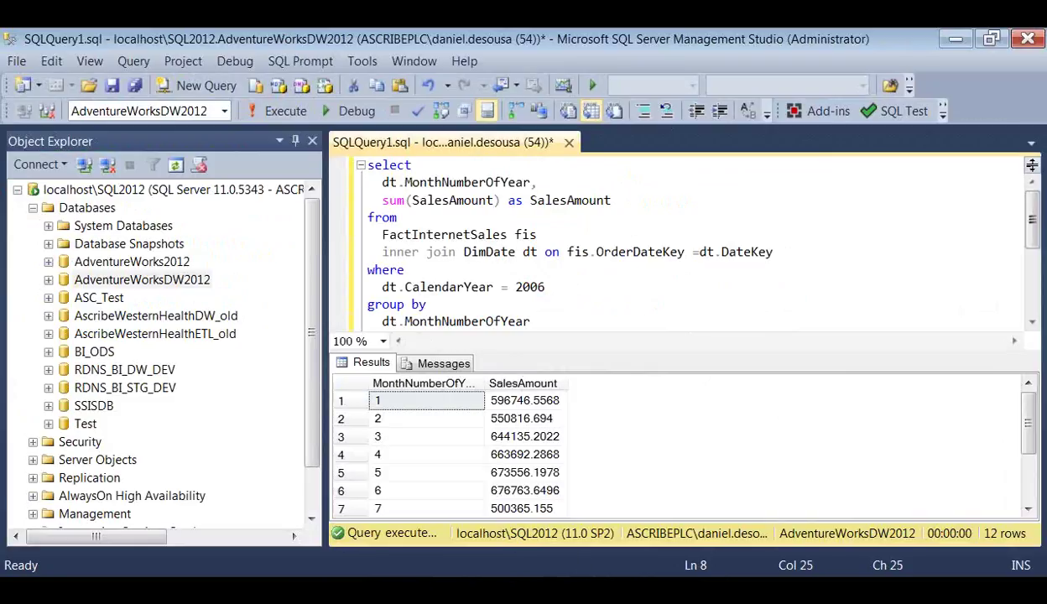
- Switch to Notepad++, set the CalendarYear filter in SalesAmount2006.sql to 2006, and save the file
{"action": "key", "text": "alt+Tab"}
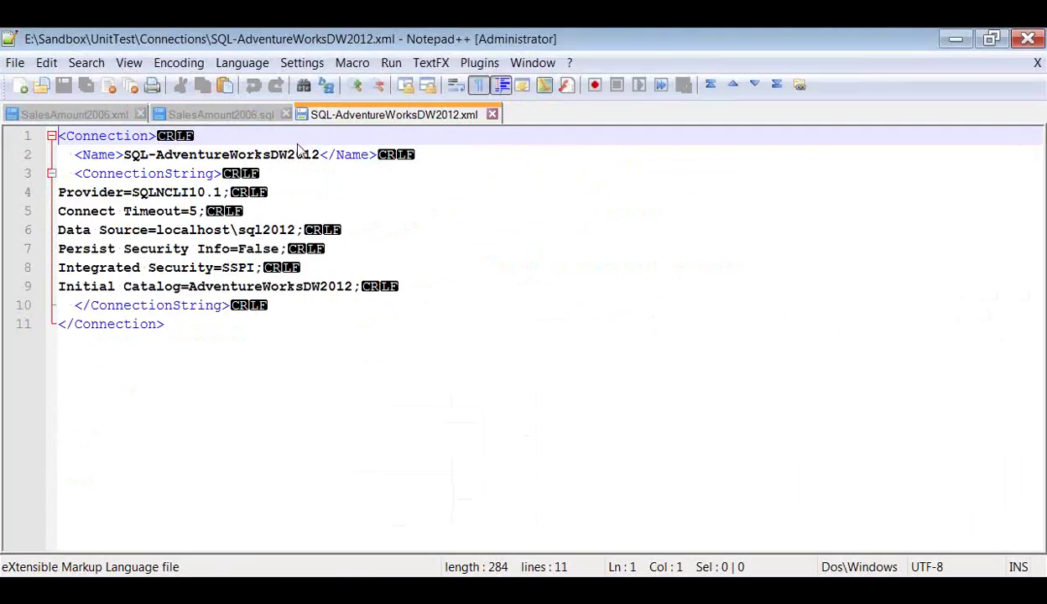
{"action": "left_click", "coordinate": [234, 115]}
{"action": "left_click", "coordinate": [304, 262]}
{"action": "key", "text": "BackSpace"}
{"action": "type", "text": "6"}
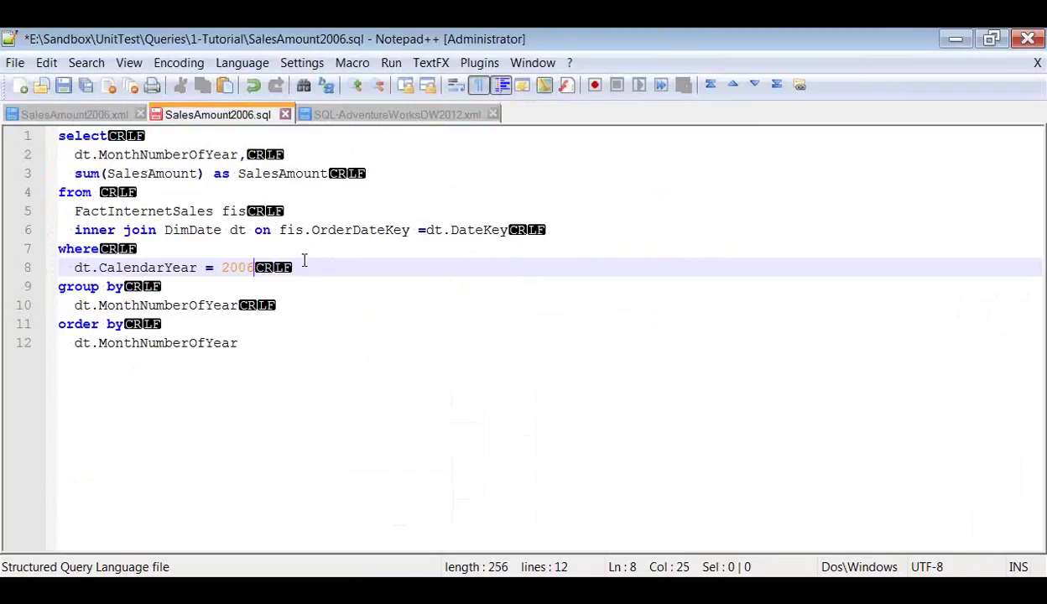
{"action": "key", "text": "ctrl+s"}
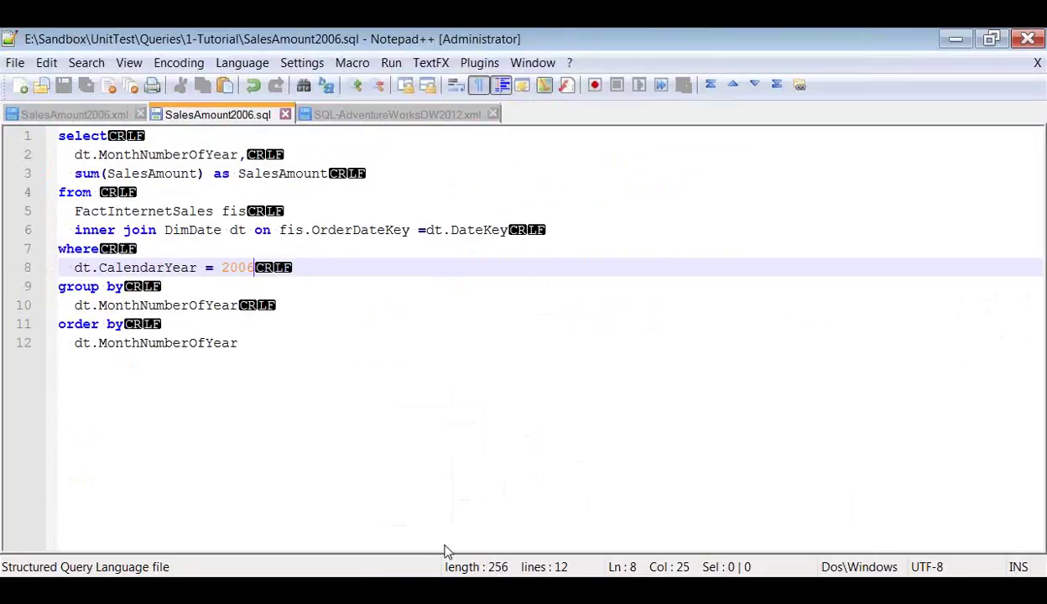
- Switch to NUnit, run only the 1-Tutorial\SalesAmount2006 test, and widen the results pane
{"action": "key", "text": "alt+Tab"}
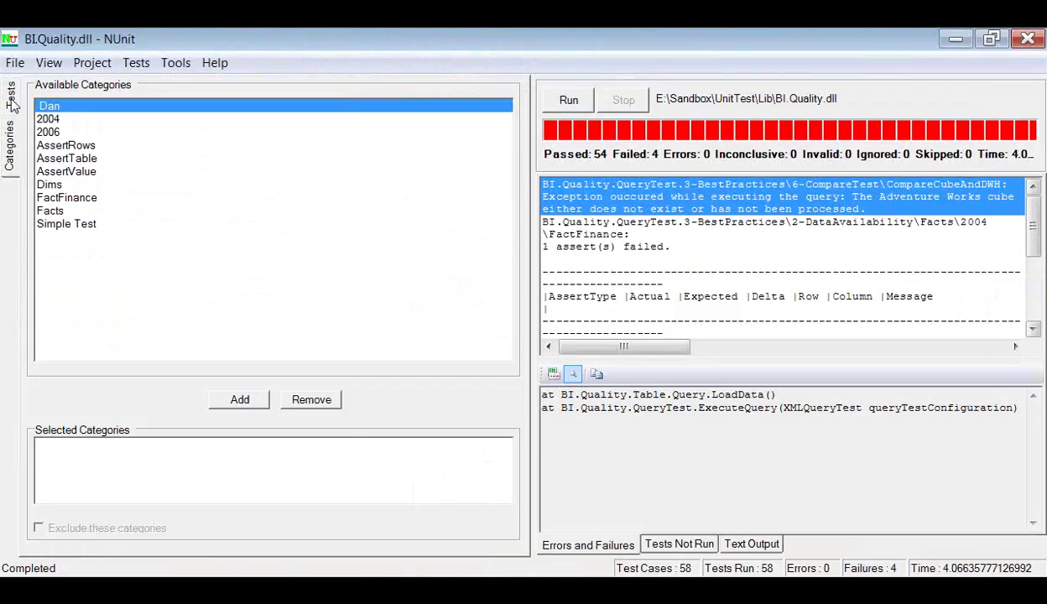
{"action": "left_click", "coordinate": [13, 101]}
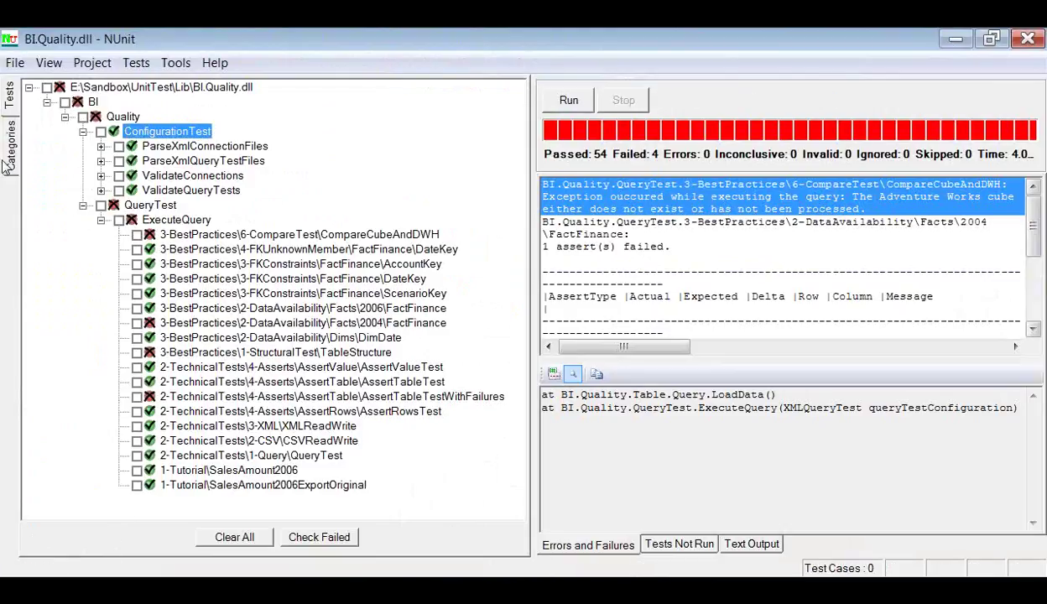
{"action": "left_click", "coordinate": [137, 471]}
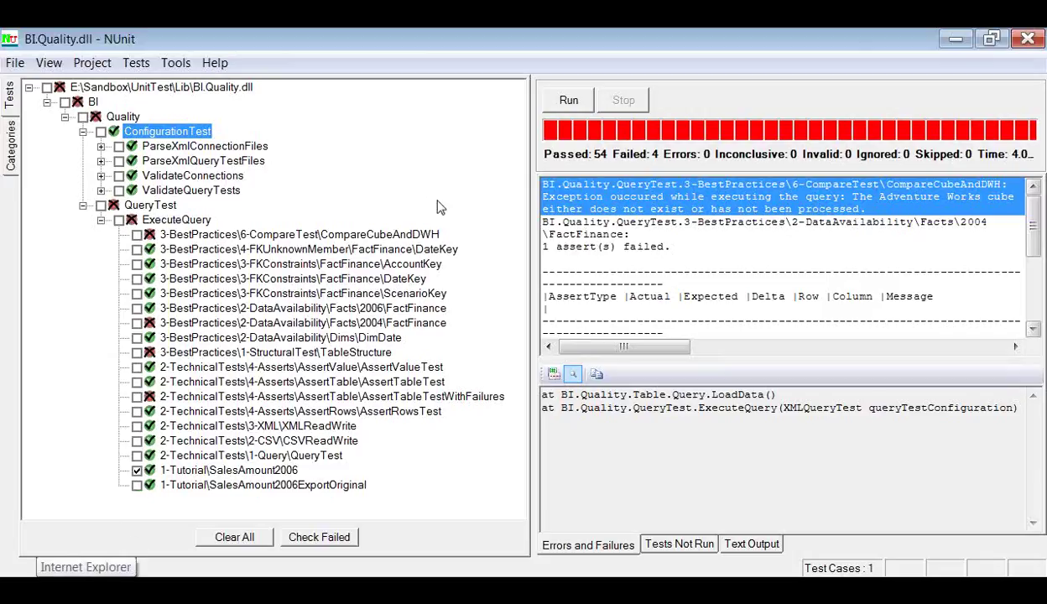
{"action": "left_click", "coordinate": [569, 100]}
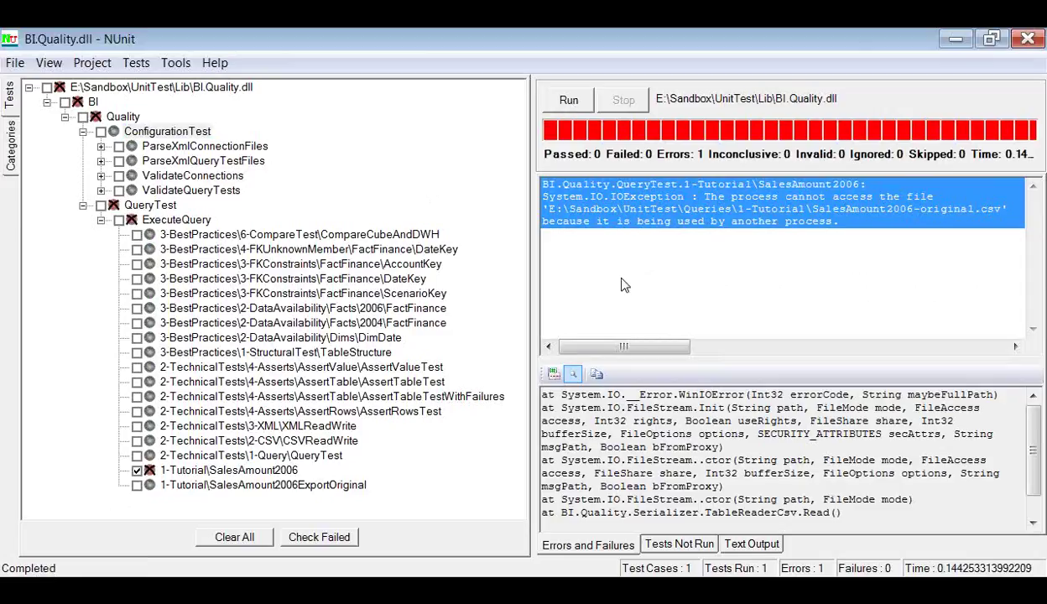
{"action": "left_click_drag", "start_coordinate": [528, 290], "coordinate": [484, 290]}
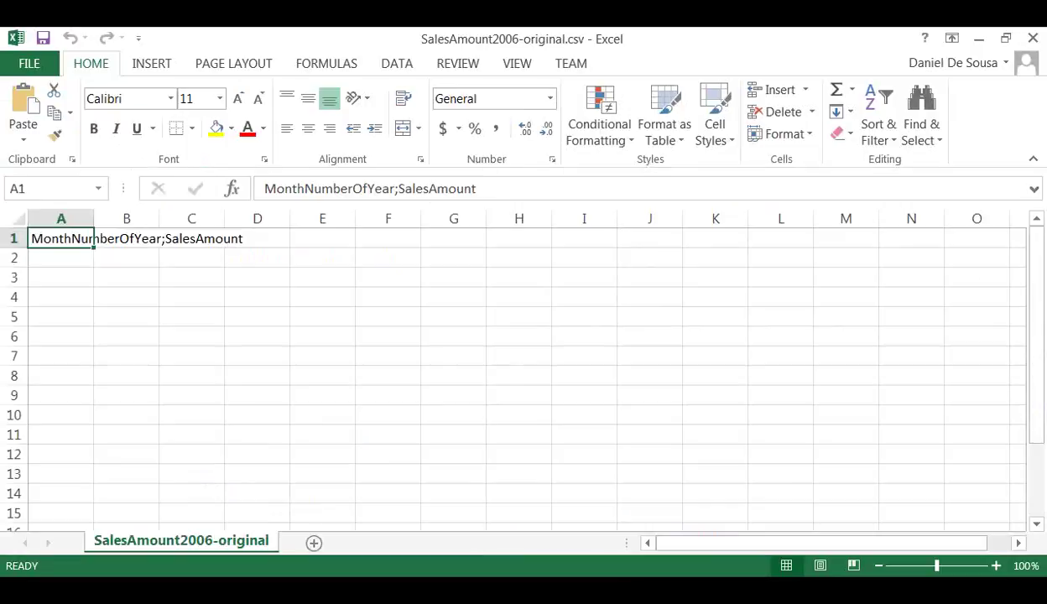
- Close SalesAmount2006-original.csv in Excel and rerun the SalesAmount2006 test in NUnit
{"action": "left_click", "coordinate": [1036, 40]}
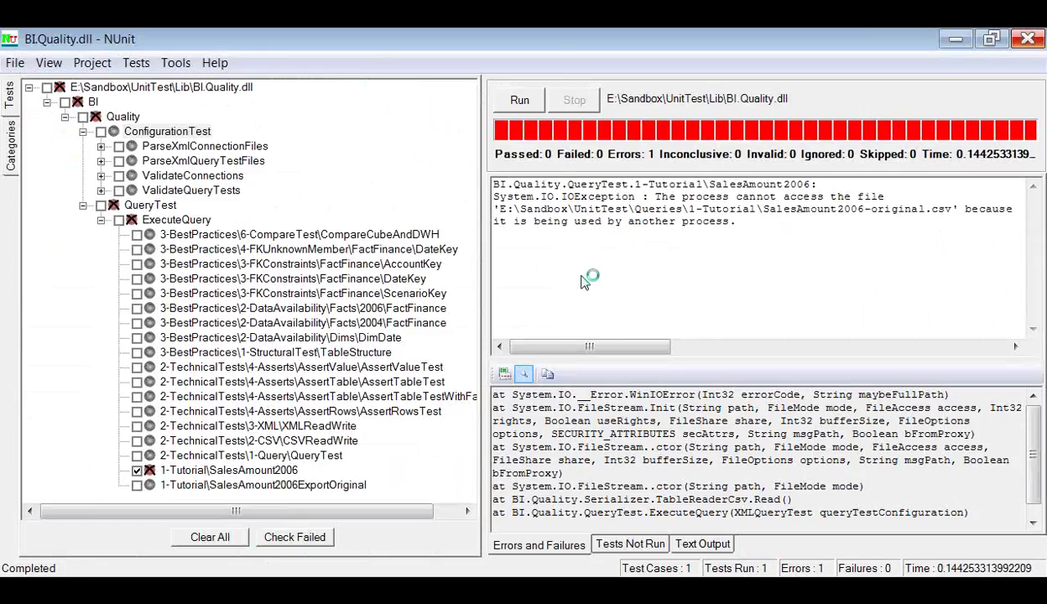
{"action": "left_click", "coordinate": [520, 101]}
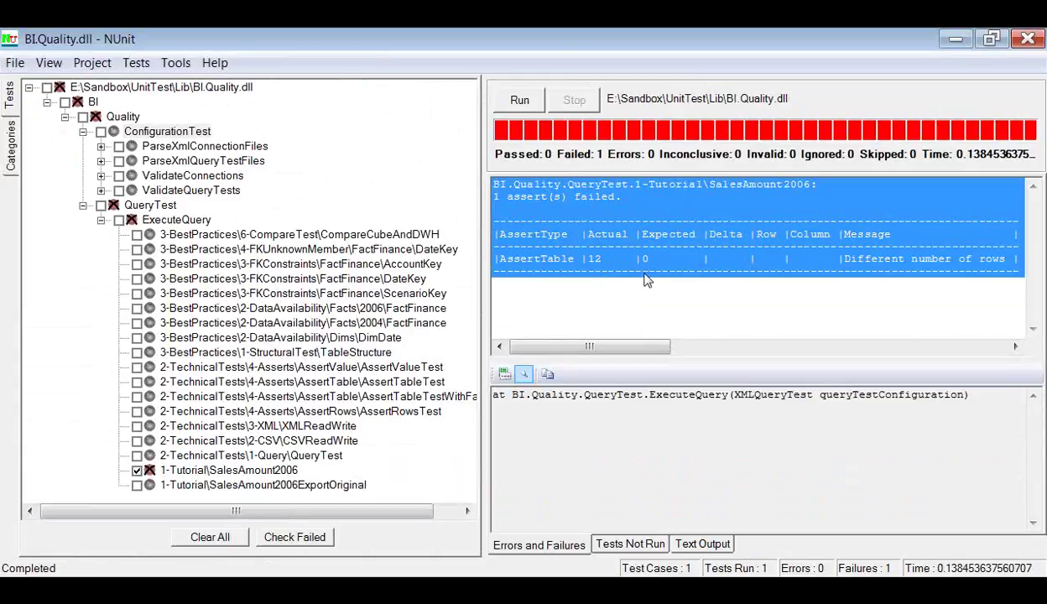
- Switch to Notepad++ and examine in SalesAmount2006.xml which SQL file and CSV file the AssertTable comparison uses
{"action": "key", "text": "alt+Tab"}
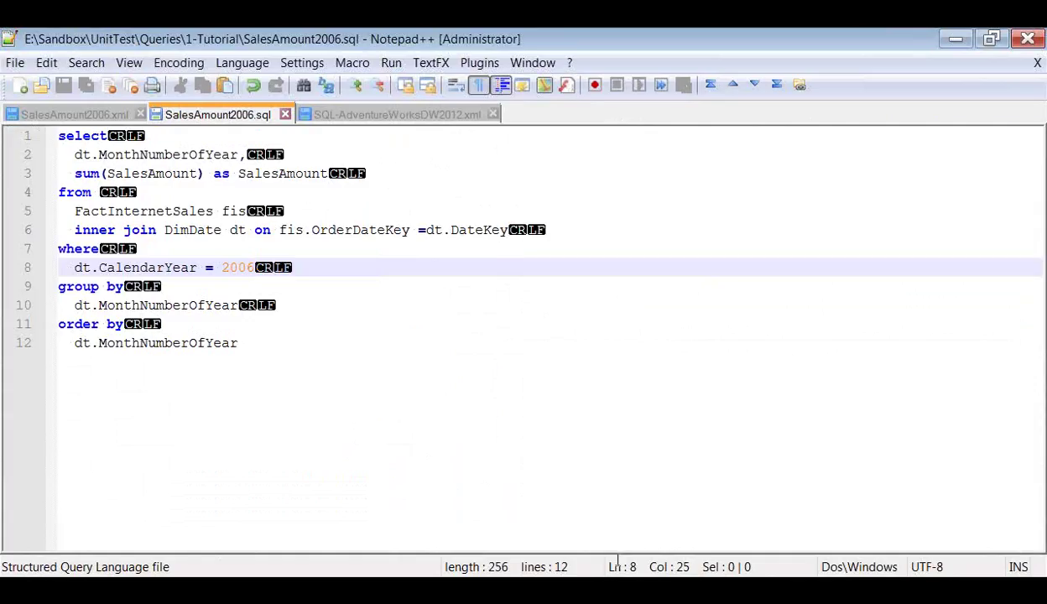
{"action": "left_click", "coordinate": [69, 114]}
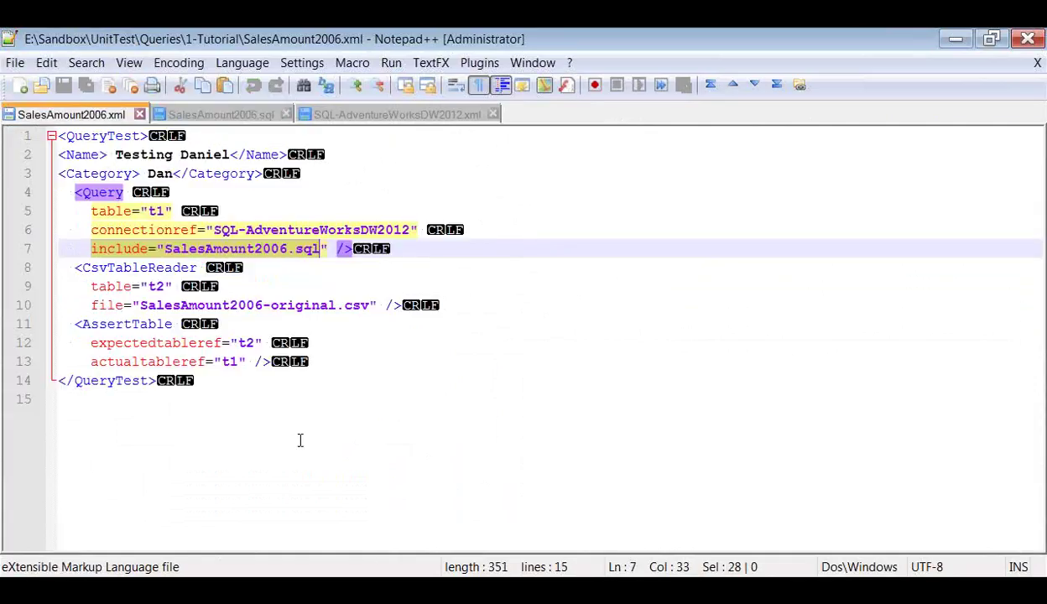
{"action": "left_click", "coordinate": [231, 413]}
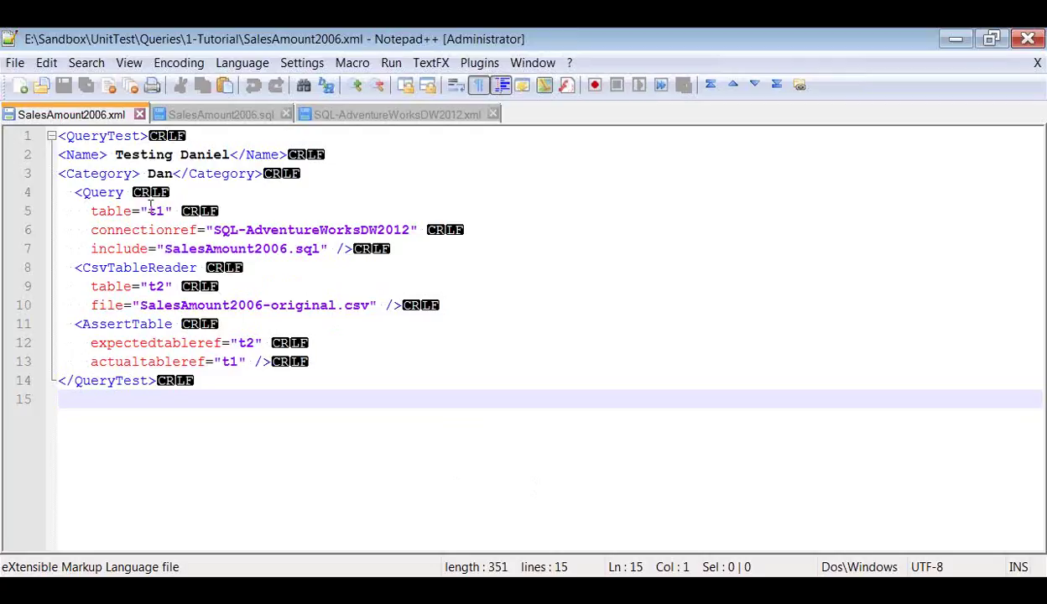
{"action": "left_click_drag", "start_coordinate": [163, 248], "coordinate": [319, 250]}
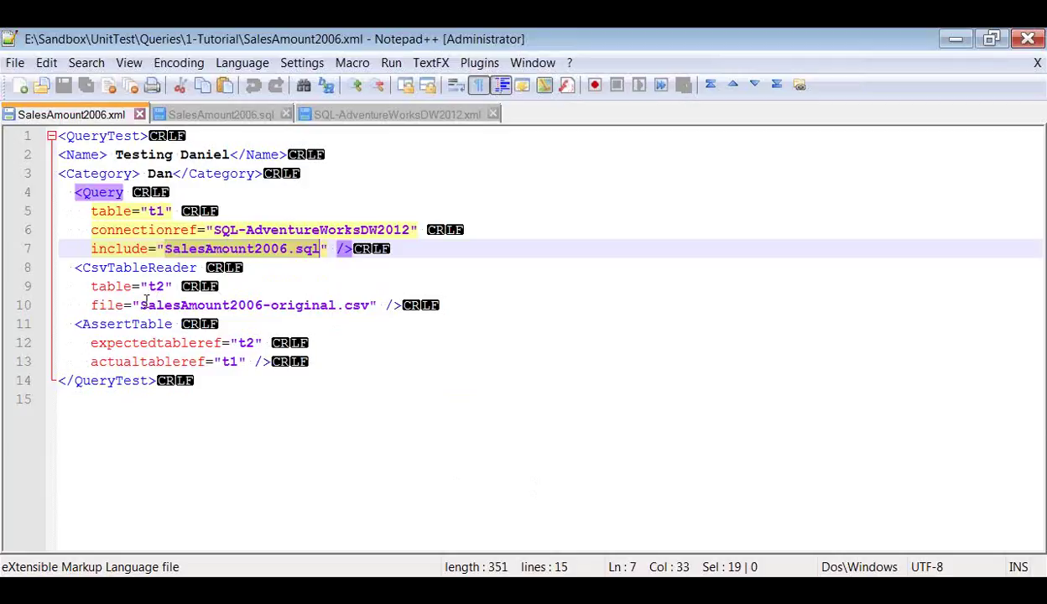
{"action": "left_click_drag", "start_coordinate": [140, 306], "coordinate": [368, 307]}
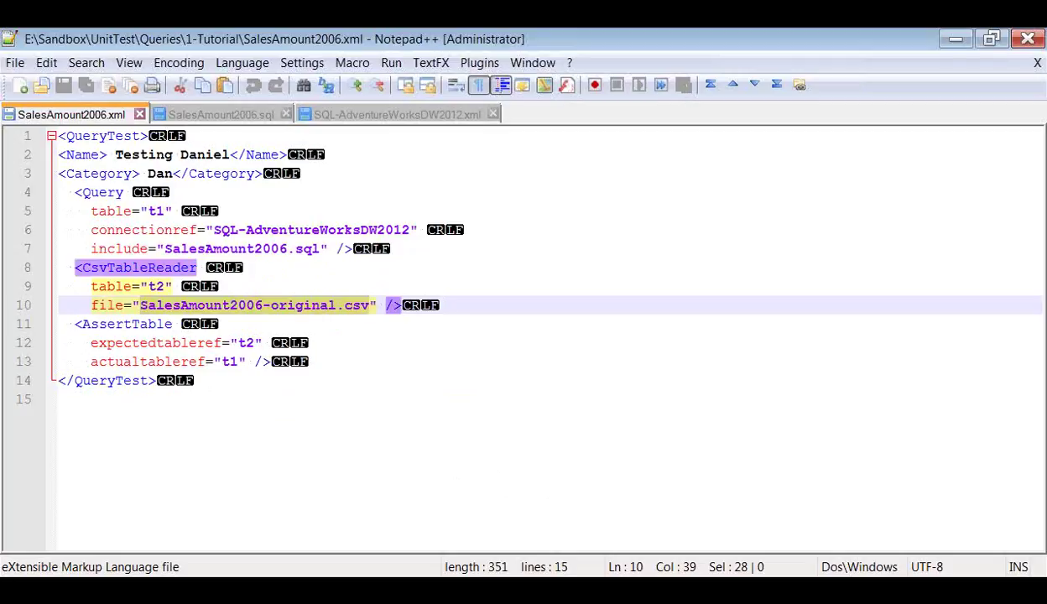
- Switch to File Explorer, open SalesAmount2006-original.csv from Queries\1-Tutorial to view its contents, and close it
{"action": "left_click", "coordinate": [479, 520]}
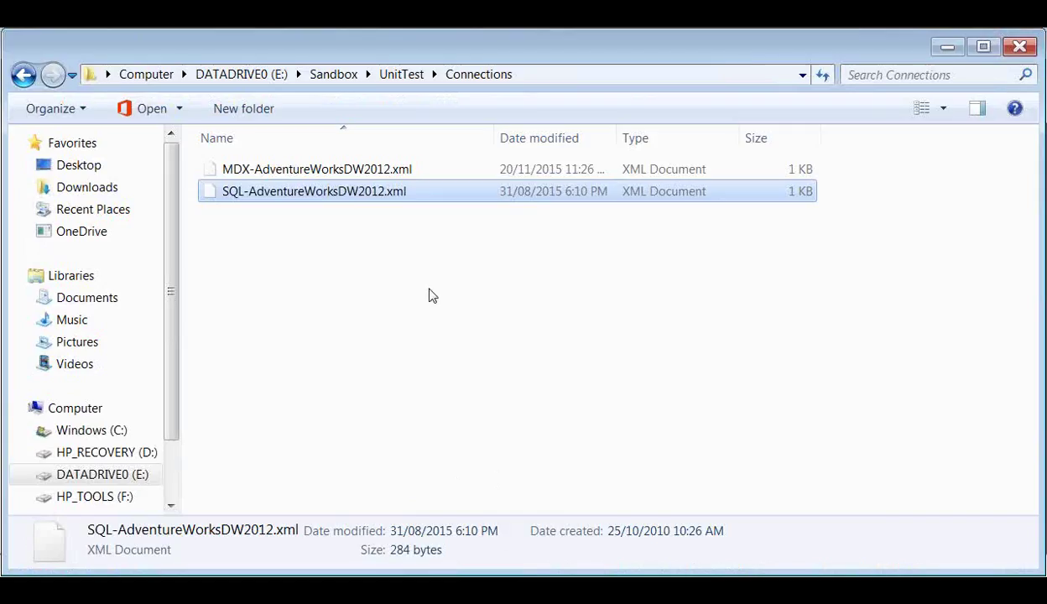
{"action": "left_click", "coordinate": [393, 73]}
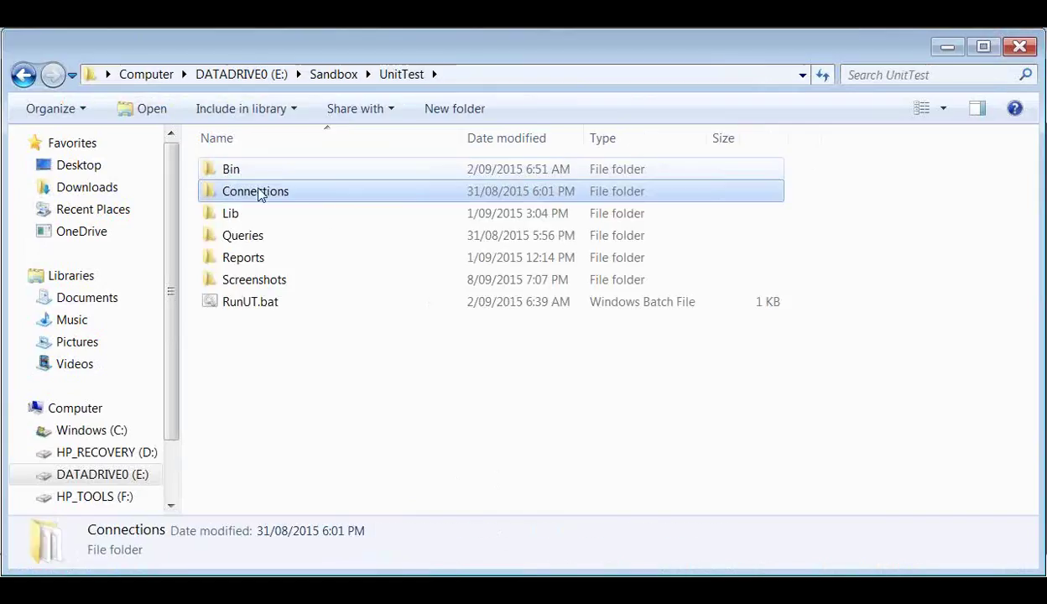
{"action": "double_click", "coordinate": [255, 235]}
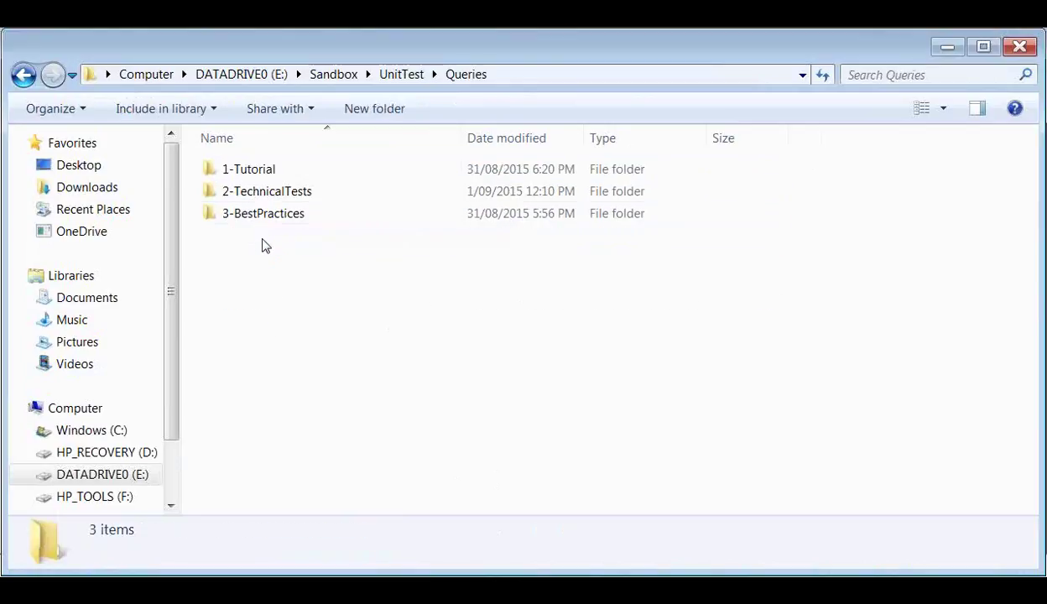
{"action": "double_click", "coordinate": [268, 173]}
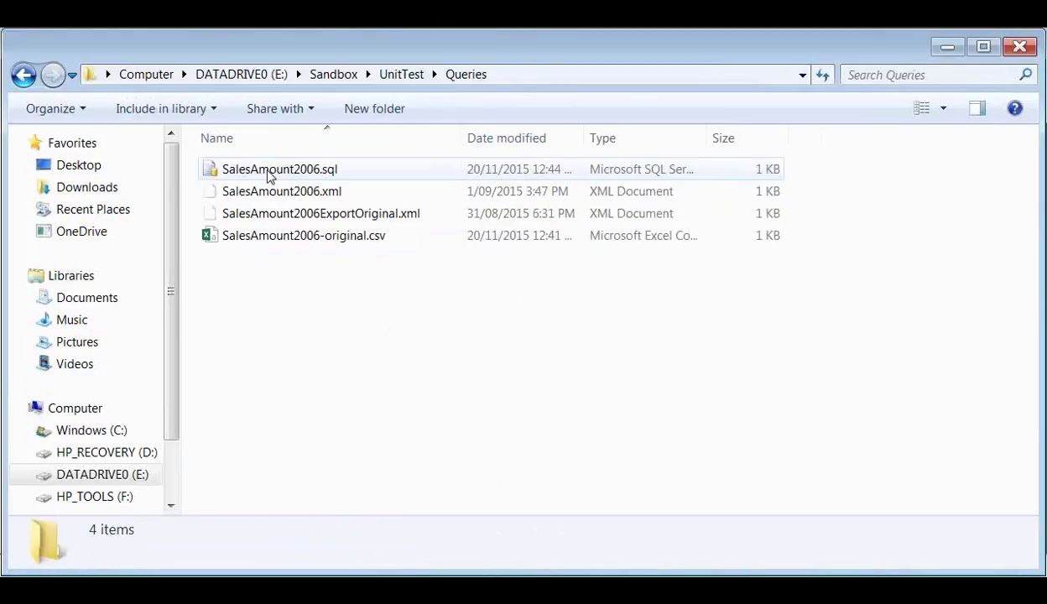
{"action": "double_click", "coordinate": [289, 235]}
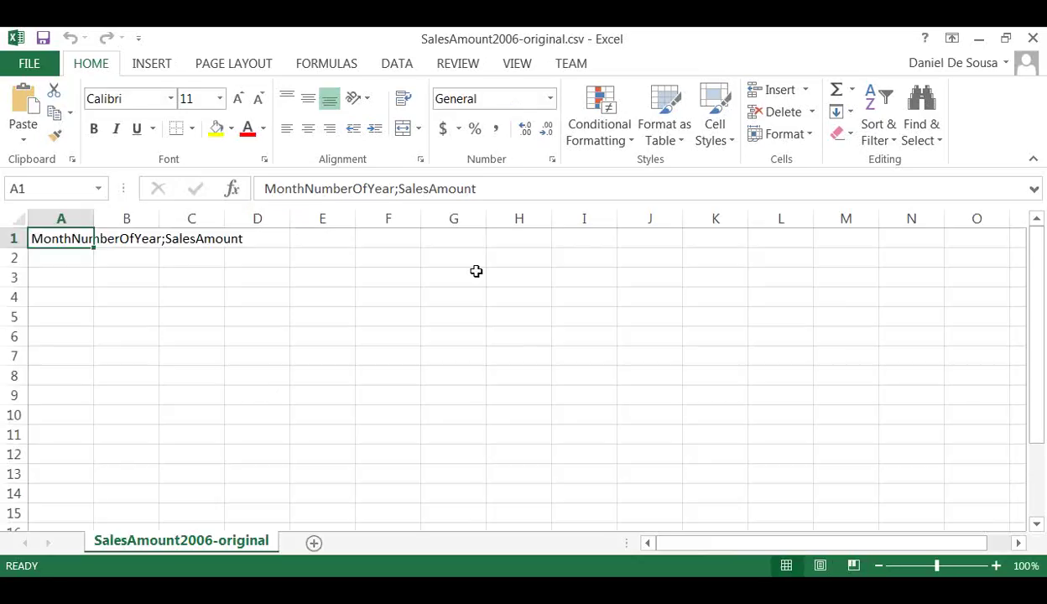
{"action": "left_click", "coordinate": [1032, 38]}
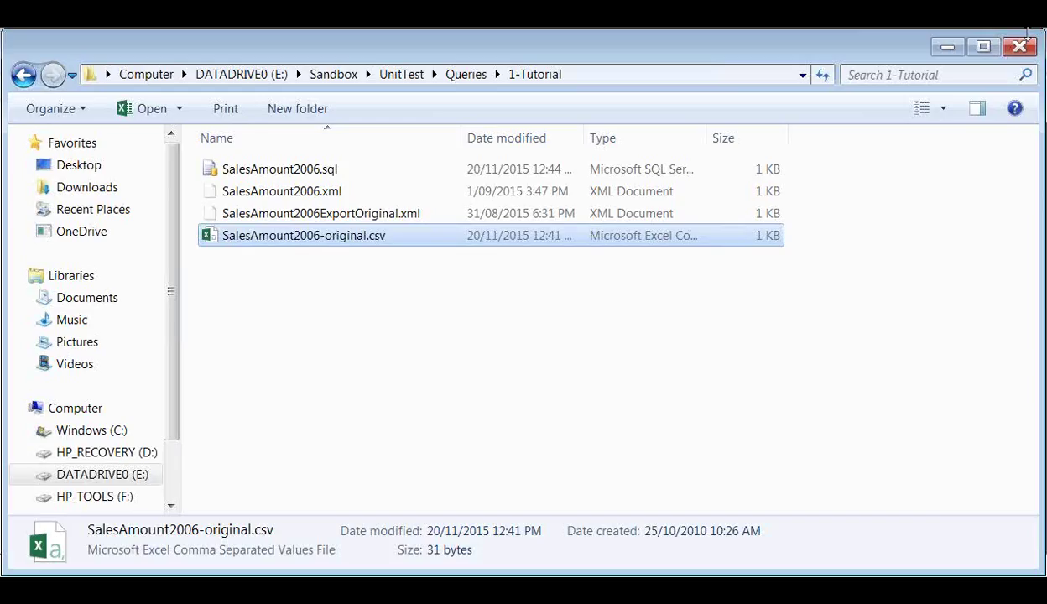
- Browse the 2-TechnicalTests folder under Queries and look at the files in its 1-Query subfolder
{"action": "left_click", "coordinate": [454, 76]}
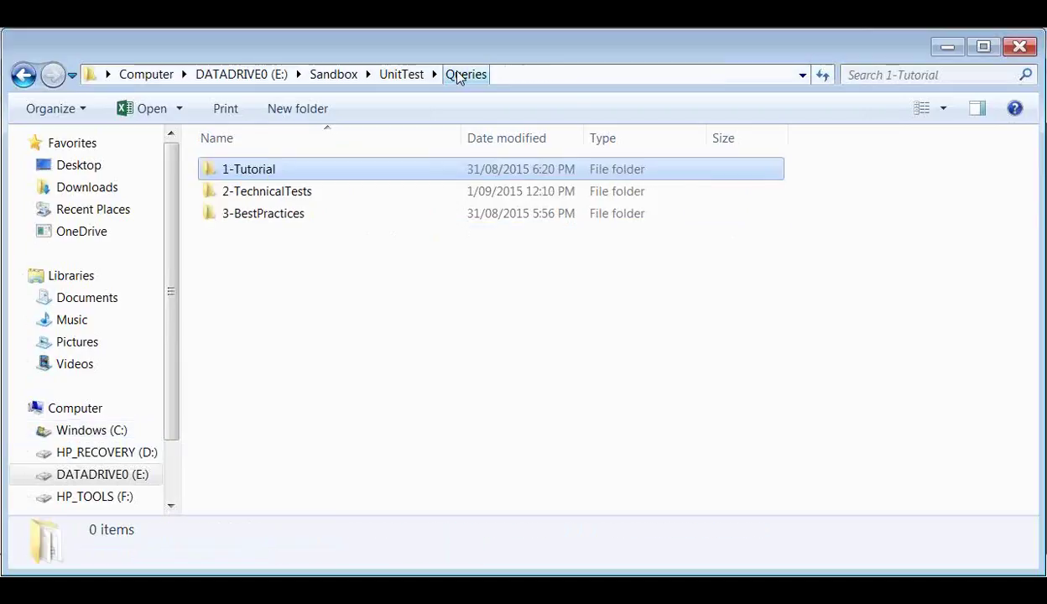
{"action": "double_click", "coordinate": [277, 196]}
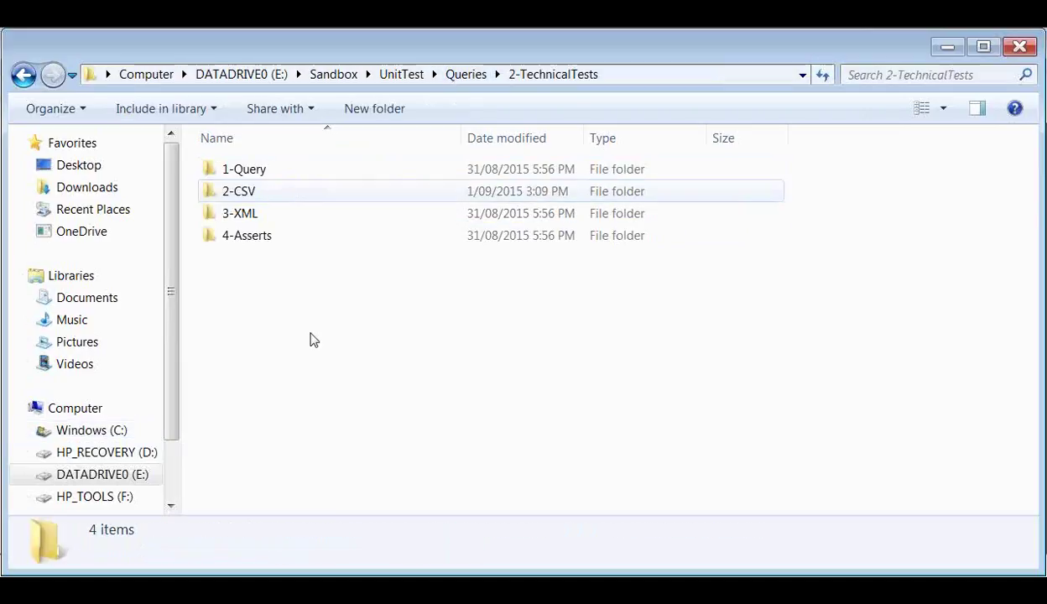
{"action": "double_click", "coordinate": [256, 171]}
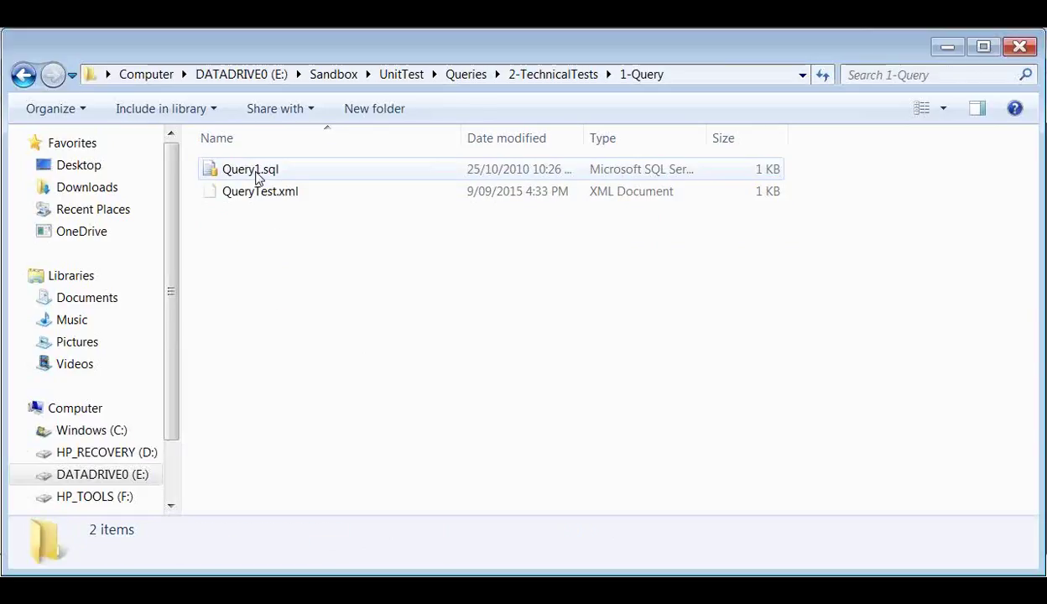
{"action": "left_click", "coordinate": [25, 76]}
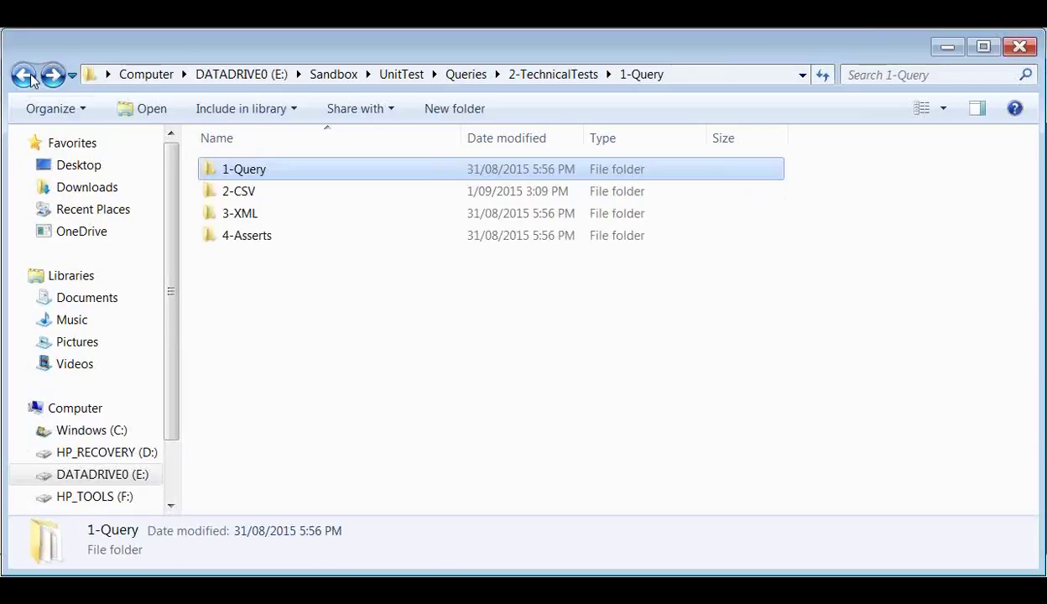
- Open TableStructure.xml from Queries\3-BestPractices\1-StructuralTest in Notepad++
{"action": "left_click", "coordinate": [481, 81]}
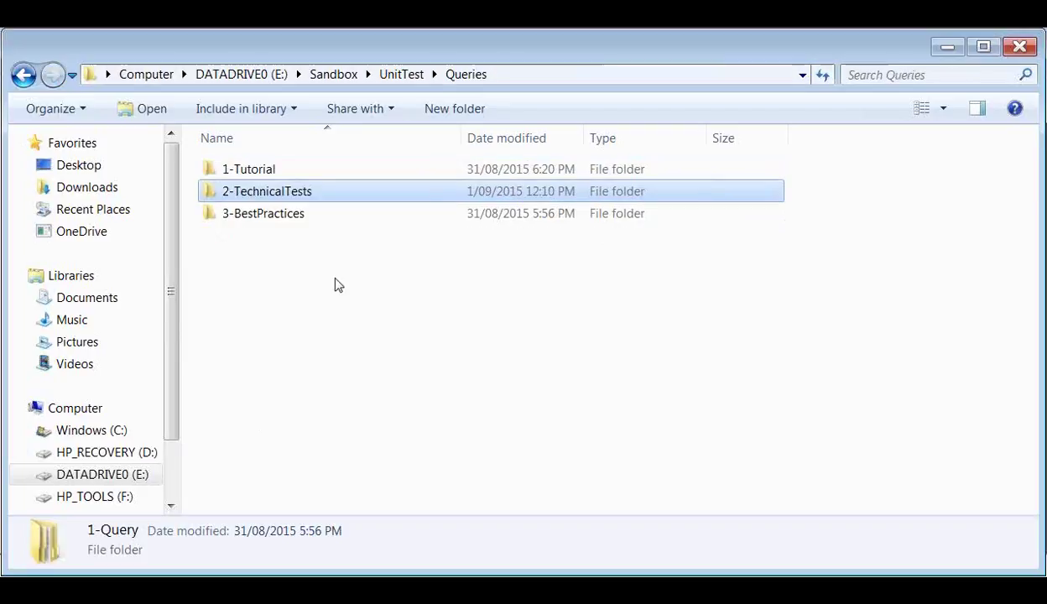
{"action": "double_click", "coordinate": [256, 215]}
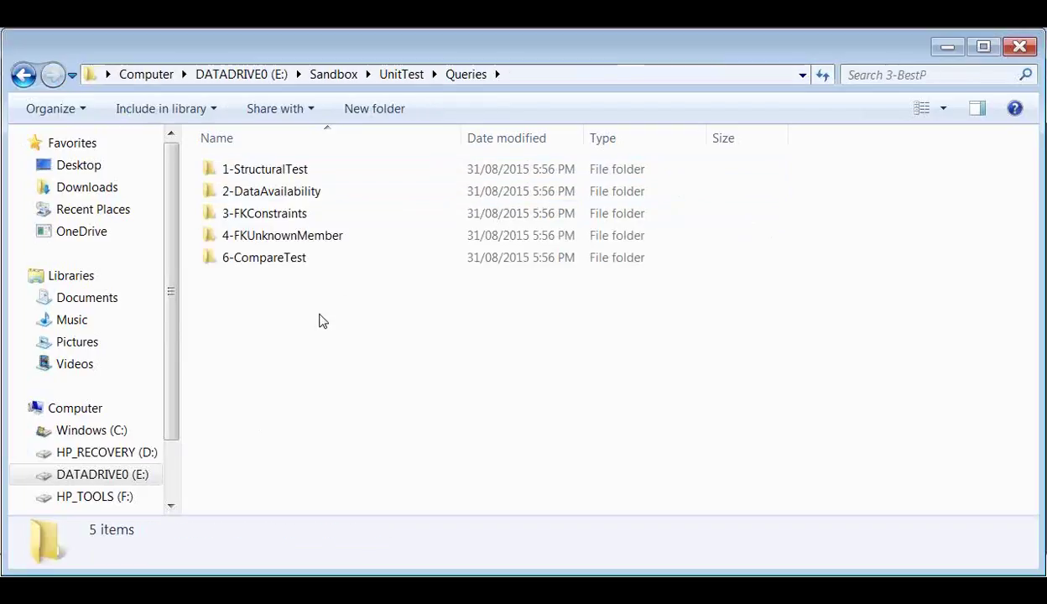
{"action": "double_click", "coordinate": [283, 171]}
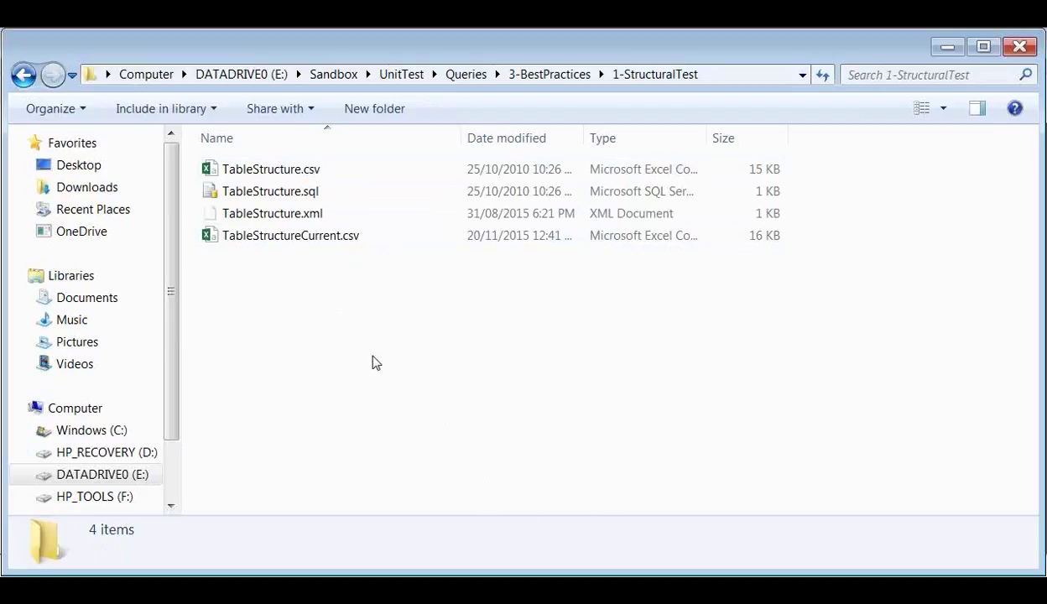
{"action": "right_click", "coordinate": [277, 213]}
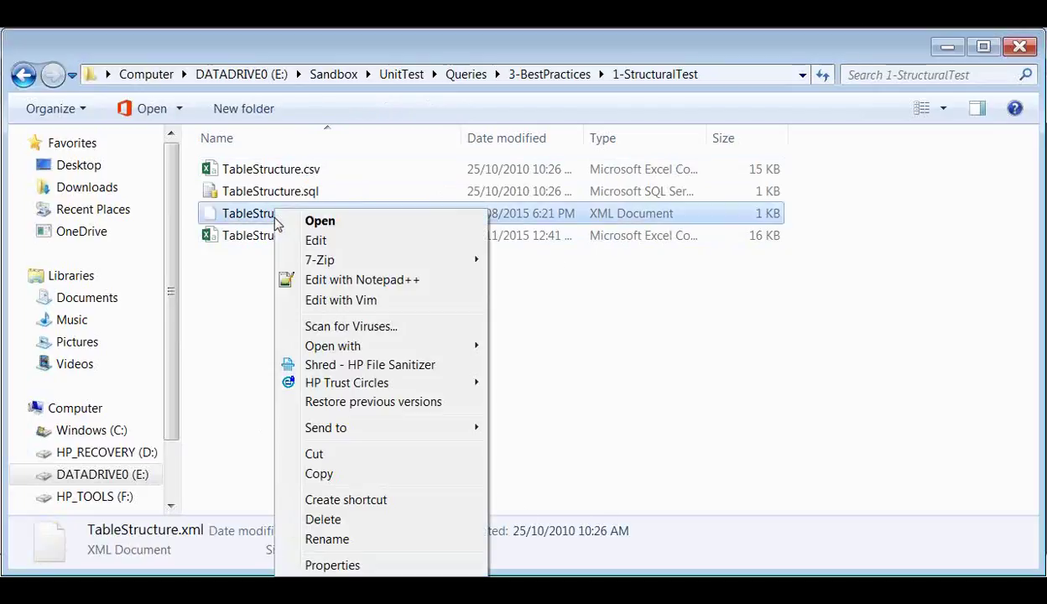
{"action": "left_click", "coordinate": [344, 286]}
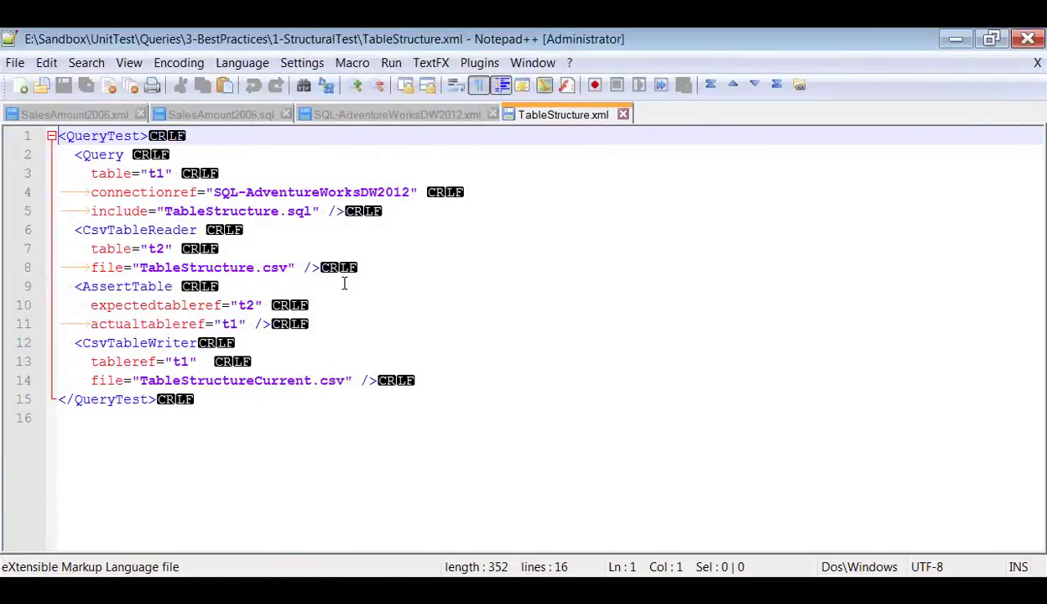
- Close SQL-AdventureWorksDW2012.xml, SalesAmount2006.sql and SalesAmount2006.xml, keeping only TableStructure.xml open
{"action": "left_click", "coordinate": [487, 113]}
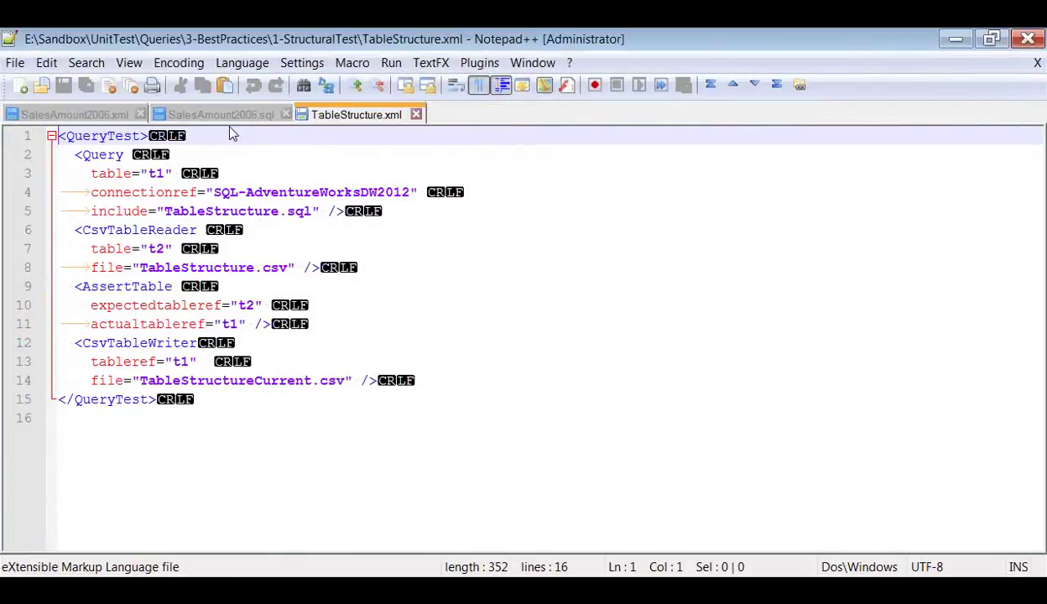
{"action": "left_click", "coordinate": [285, 114]}
{"action": "left_click", "coordinate": [138, 115]}
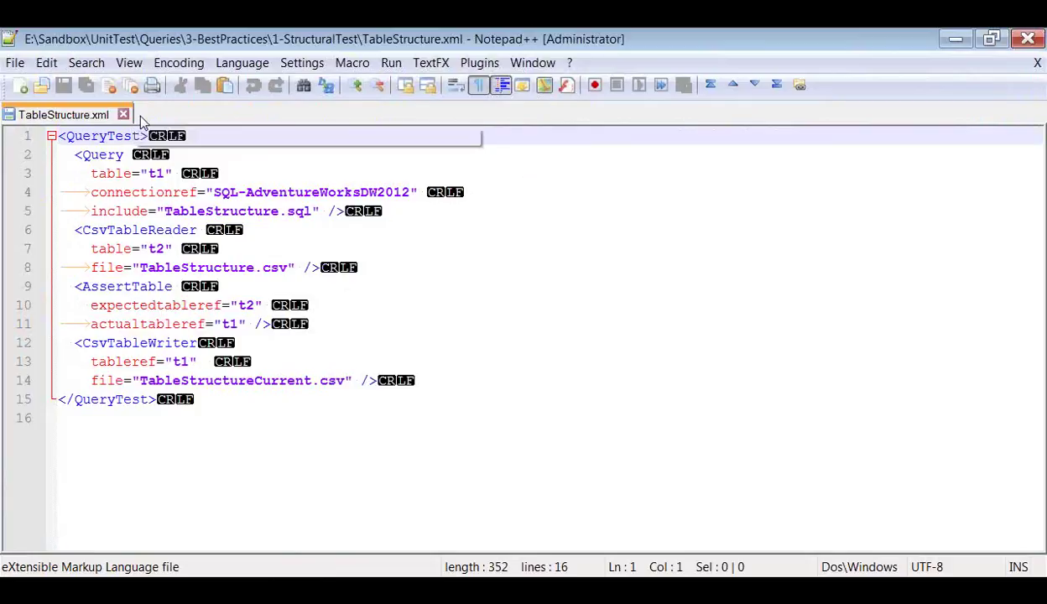
- Examine the Query element of TableStructure.xml for its table, its connection and the SQL file it includes
{"action": "left_click", "coordinate": [95, 211]}
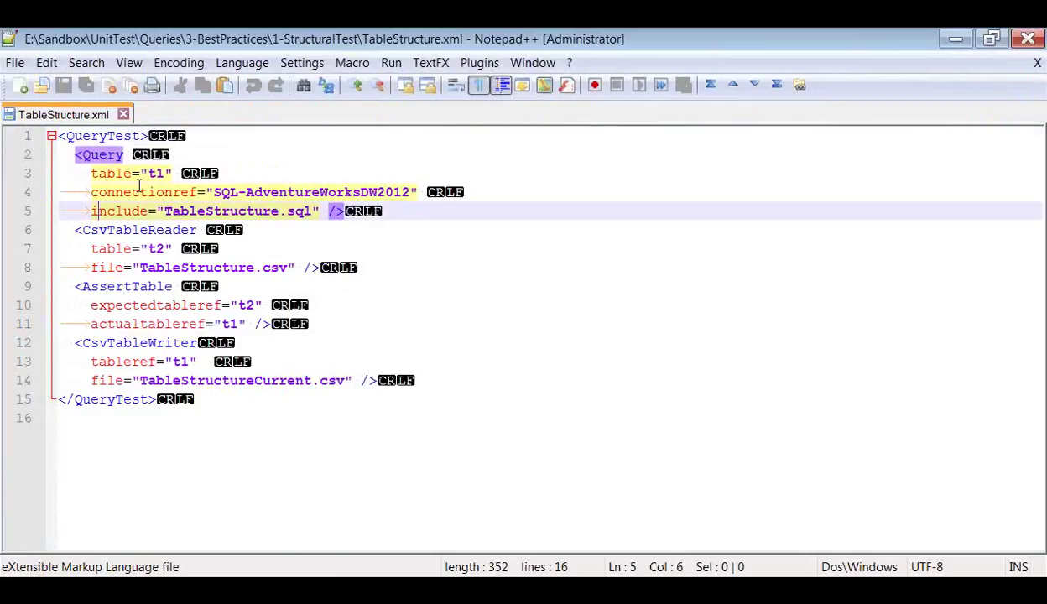
{"action": "left_click_drag", "start_coordinate": [151, 173], "coordinate": [409, 192]}
{"action": "left_click_drag", "start_coordinate": [165, 211], "coordinate": [312, 210]}
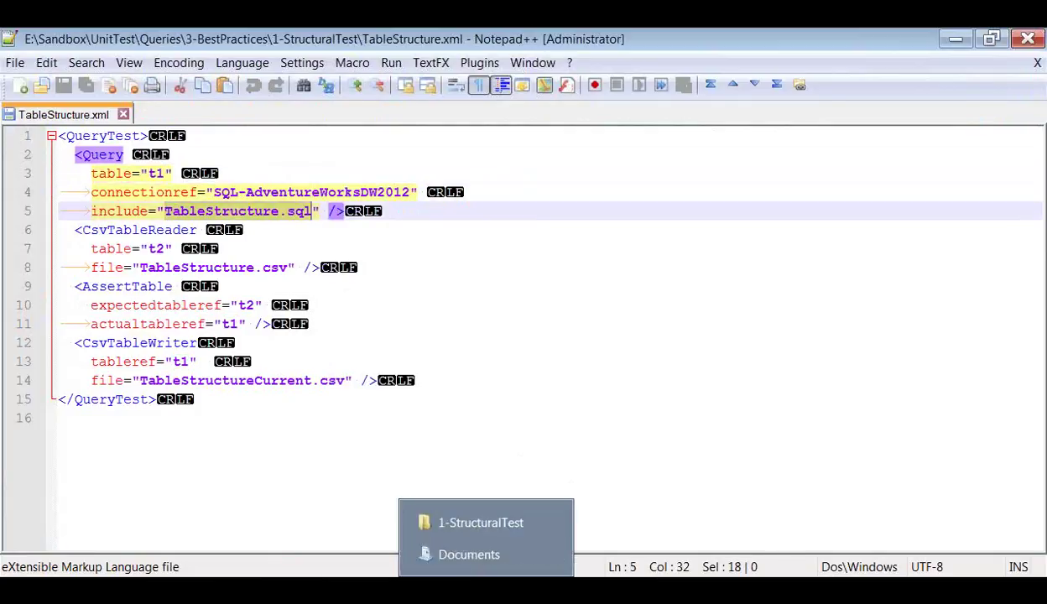
- Switch to File Explorer and open TableStructure.sql from the 1-StructuralTest folder in Notepad++
{"action": "left_click", "coordinate": [455, 520]}
{"action": "right_click", "coordinate": [273, 191]}
{"action": "left_click", "coordinate": [398, 252]}
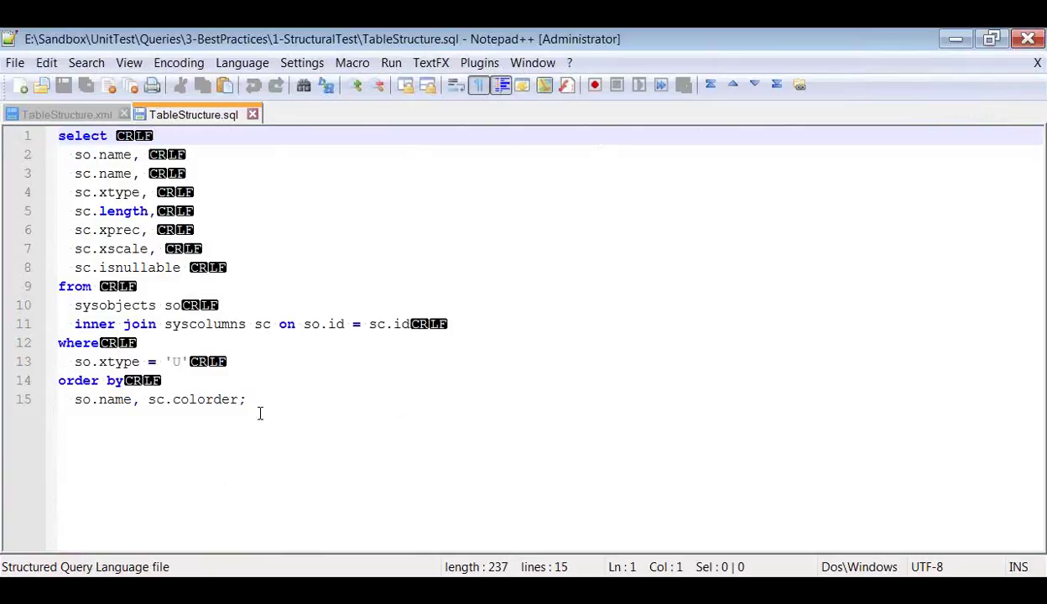
- Copy the whole TableStructure.sql query, switch to SQL Server Management Studio, replace the existing query with it, and execute it on AdventureWorksDW2012
{"action": "left_click_drag", "start_coordinate": [277, 405], "coordinate": [5, 149]}
{"action": "key", "text": "ctrl+c"}
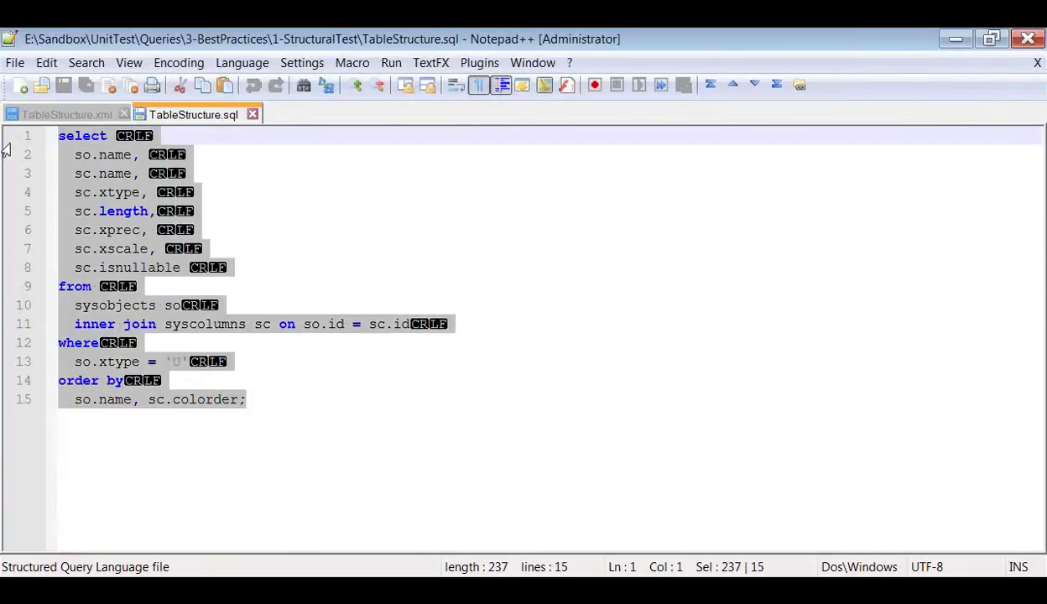
{"action": "key", "text": "alt+Tab"}
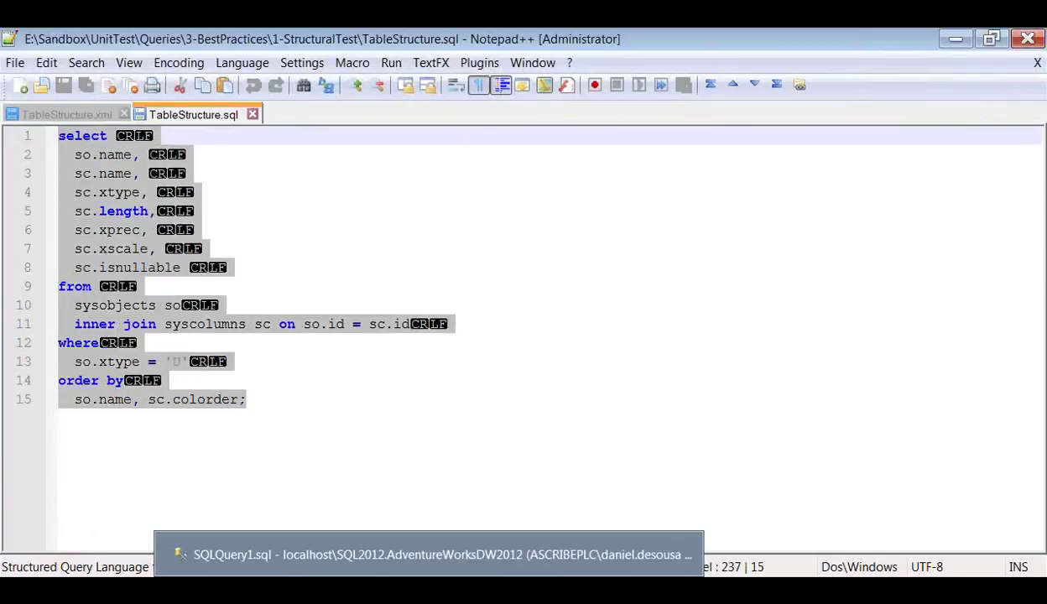
{"action": "key", "text": "ctrl+a"}
{"action": "key", "text": "ctrl+v"}
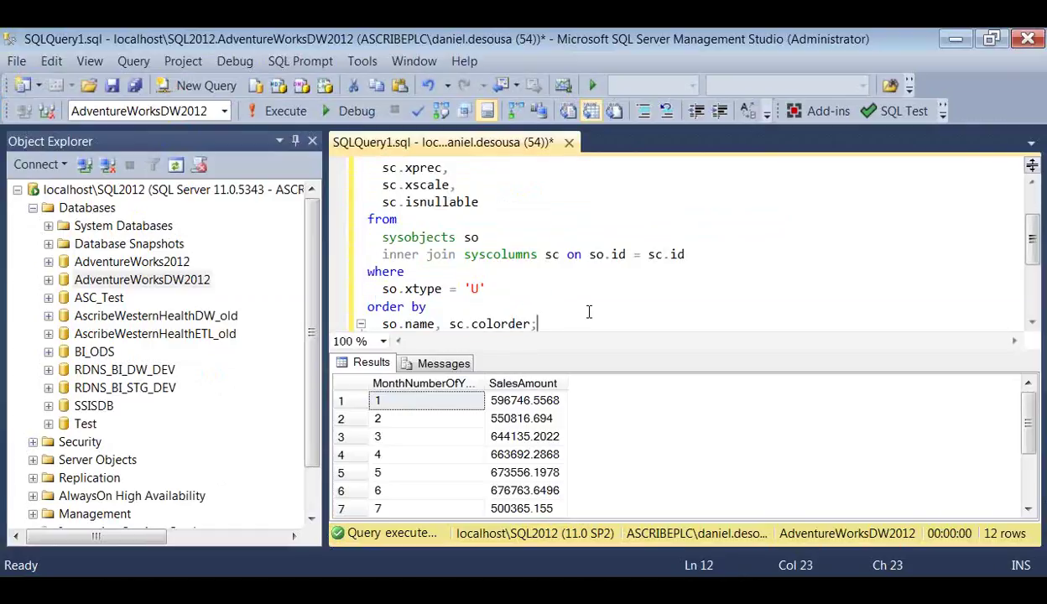
{"action": "key", "text": "F5"}
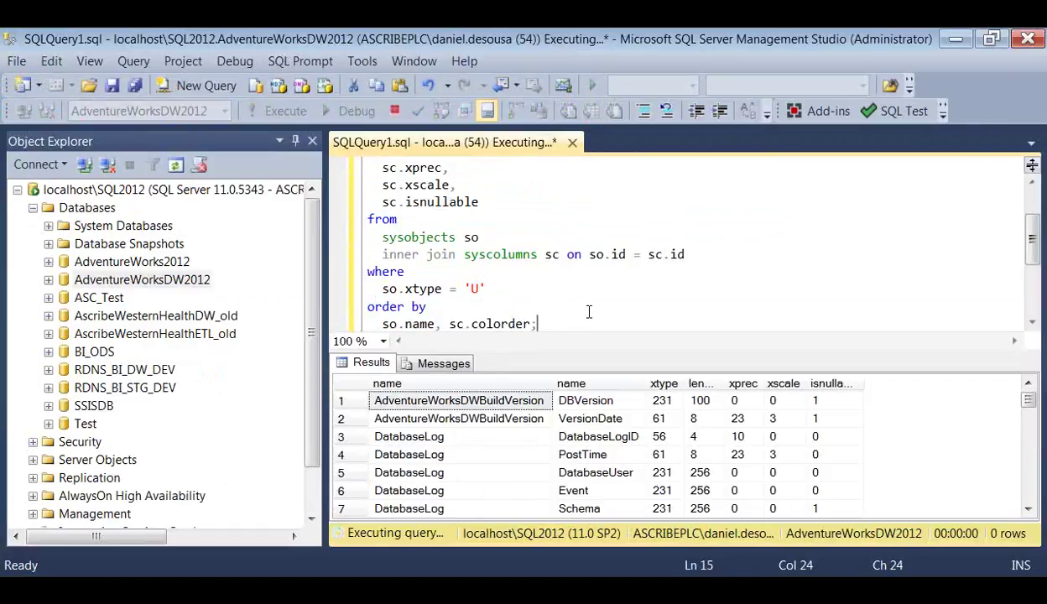
- Enlarge the results pane and review the table structure rows through to the end
{"action": "left_click_drag", "start_coordinate": [622, 351], "coordinate": [655, 204]}
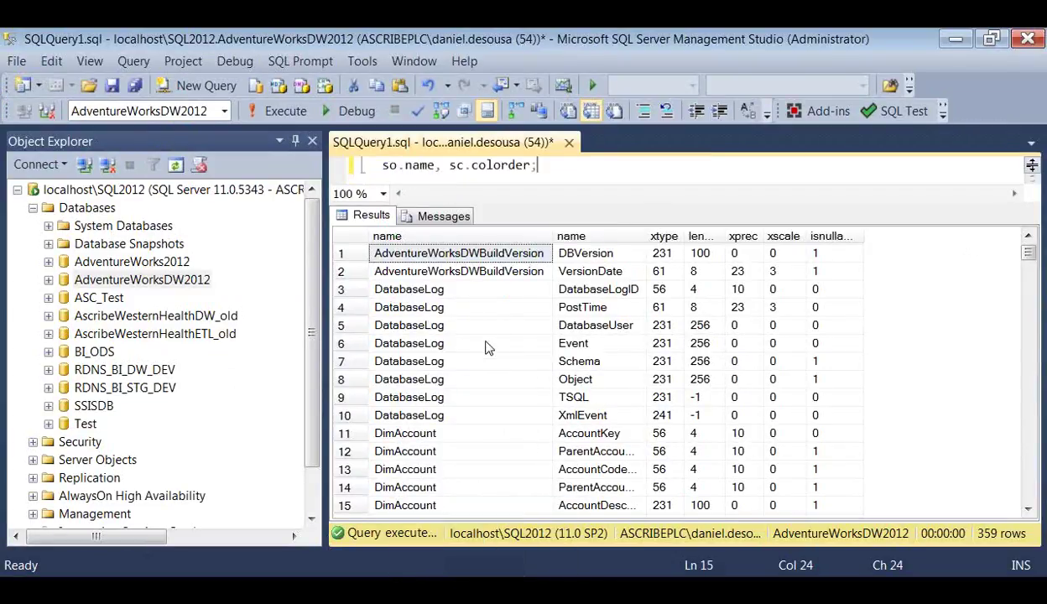
{"action": "left_click", "coordinate": [490, 297]}
{"action": "scroll", "coordinate": [492, 300], "scroll_direction": "down", "scroll_amount": 20}
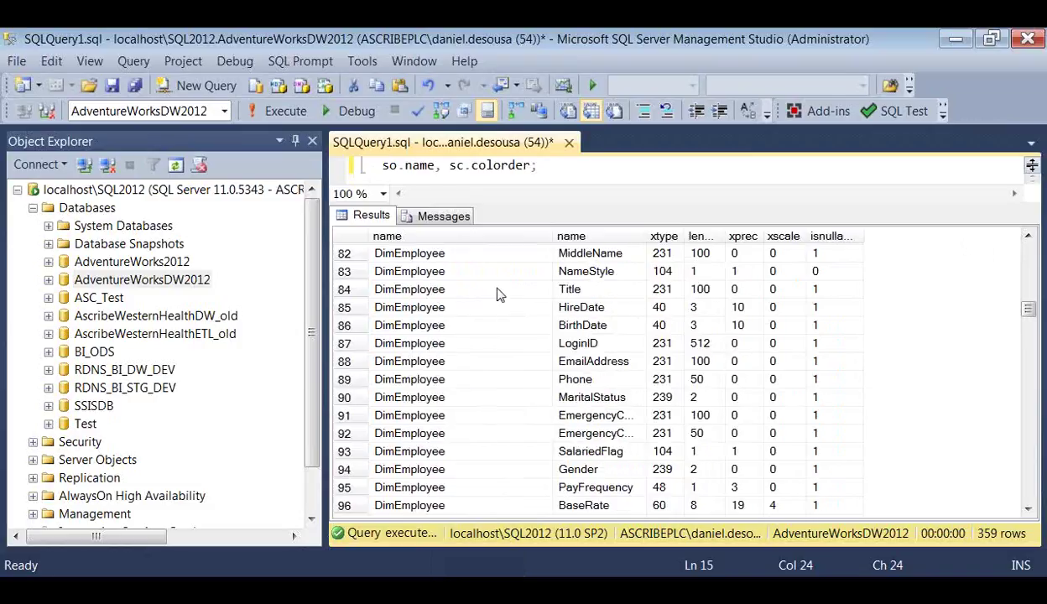
{"action": "scroll", "coordinate": [496, 294], "scroll_direction": "down", "scroll_amount": 20}
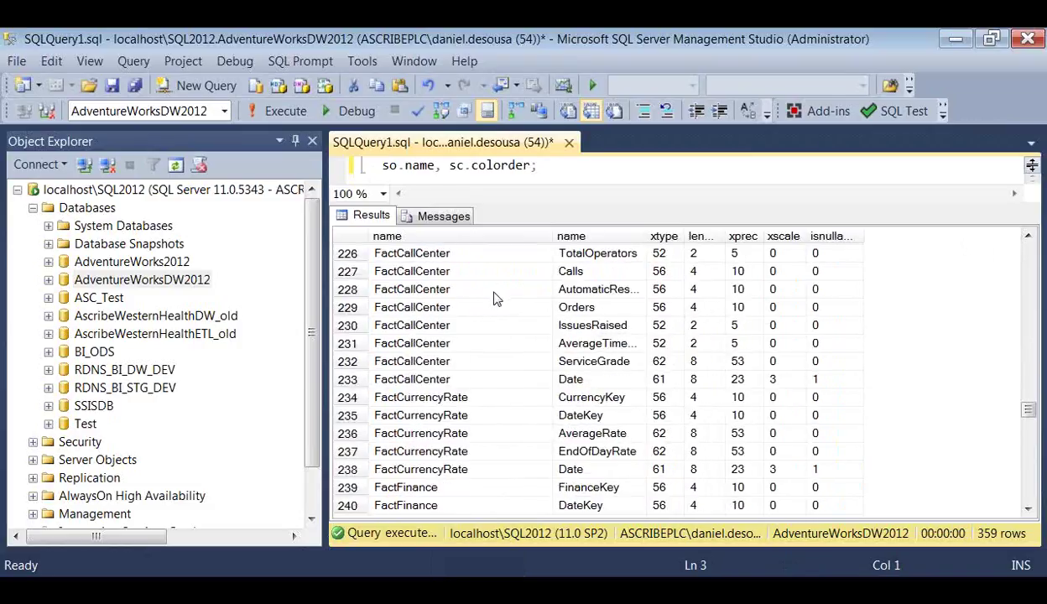
{"action": "scroll", "coordinate": [495, 291], "scroll_direction": "down", "scroll_amount": 20}
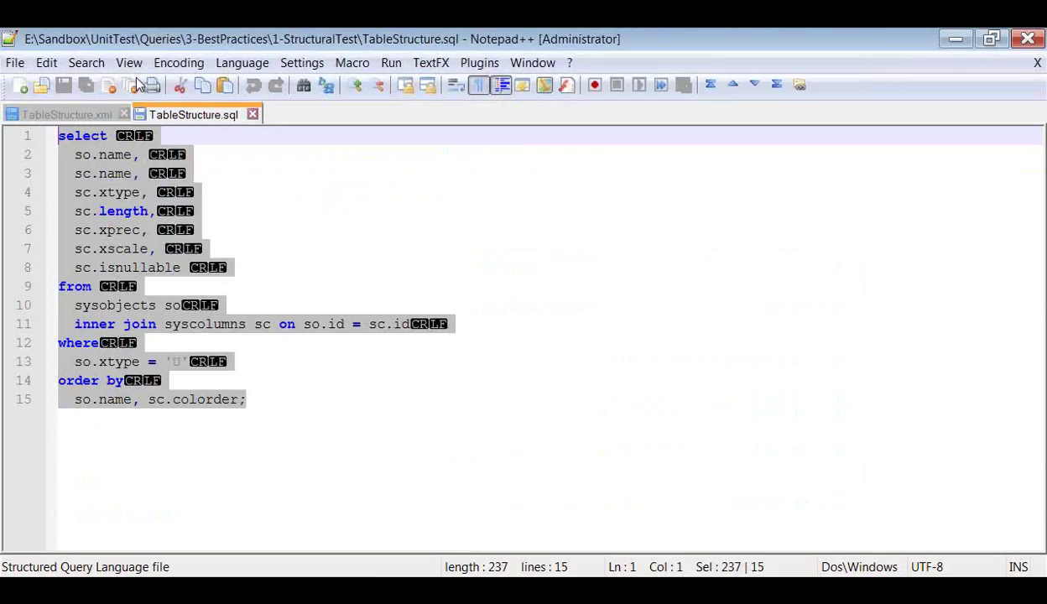
- Switch to Notepad++ and examine in TableStructure.xml how the t1 query table and the CsvTableReader file are defined
{"action": "left_click", "coordinate": [82, 109]}
{"action": "double_click", "coordinate": [154, 173]}
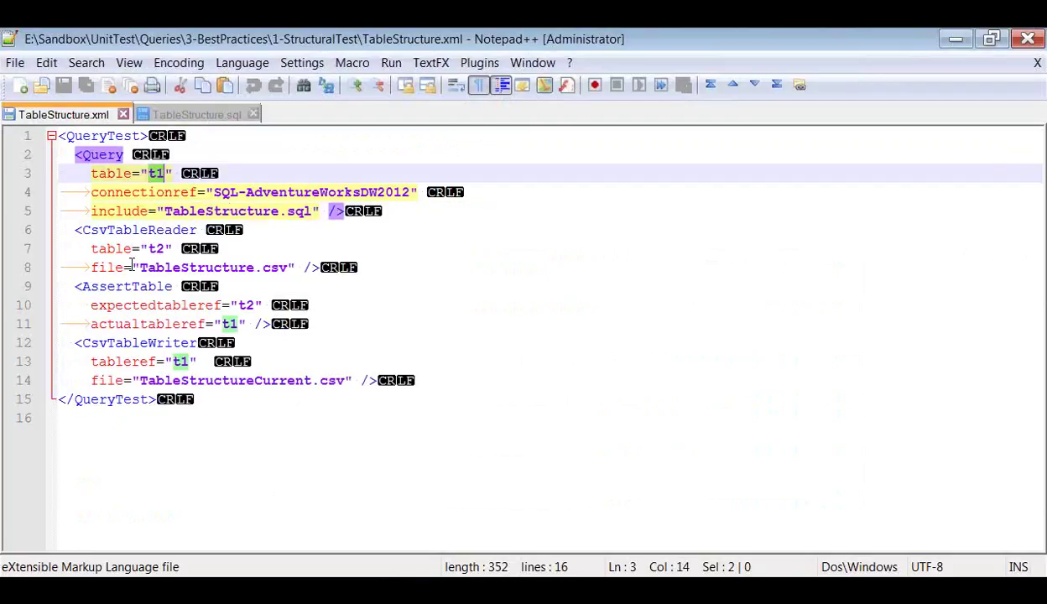
{"action": "left_click", "coordinate": [113, 230]}
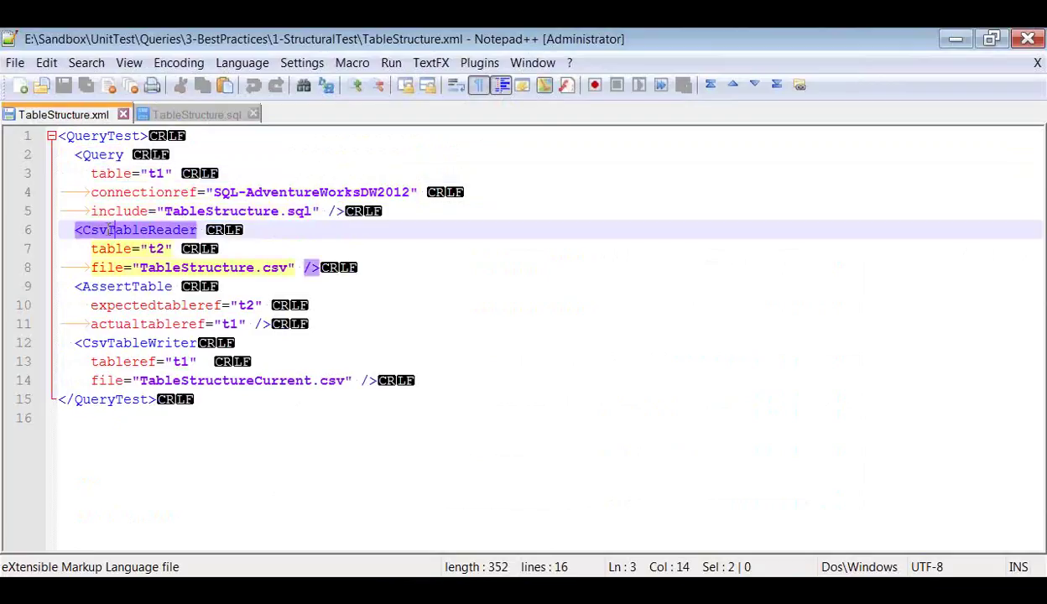
{"action": "left_click_drag", "start_coordinate": [141, 267], "coordinate": [290, 266]}
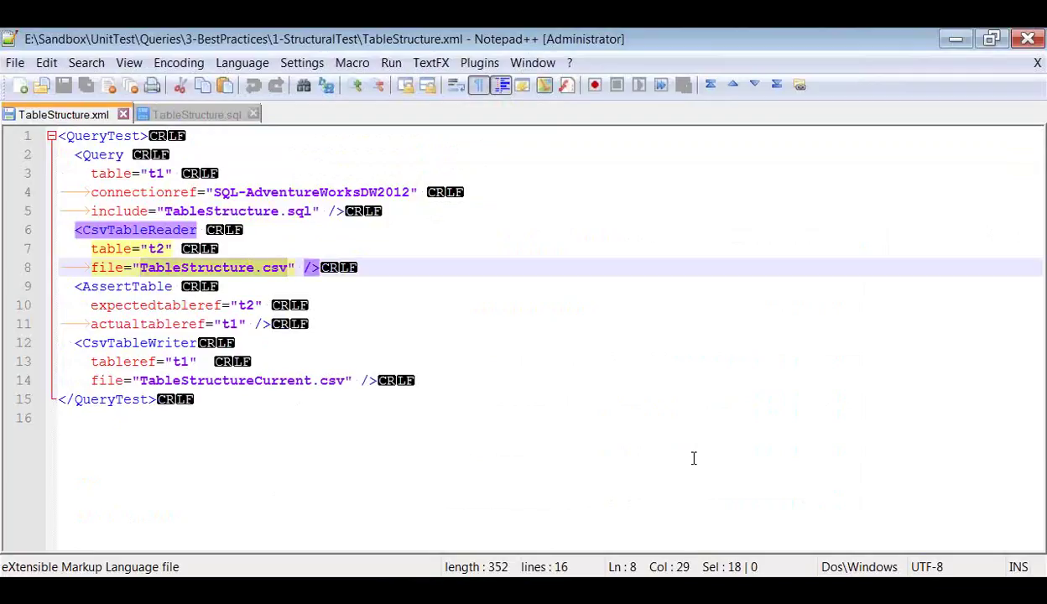
- Switch to File Explorer, open TableStructure.csv from 1-StructuralTest in Excel, and restore down and reposition its window to compare with the query results
{"action": "mouse_move", "coordinate": [462, 540]}
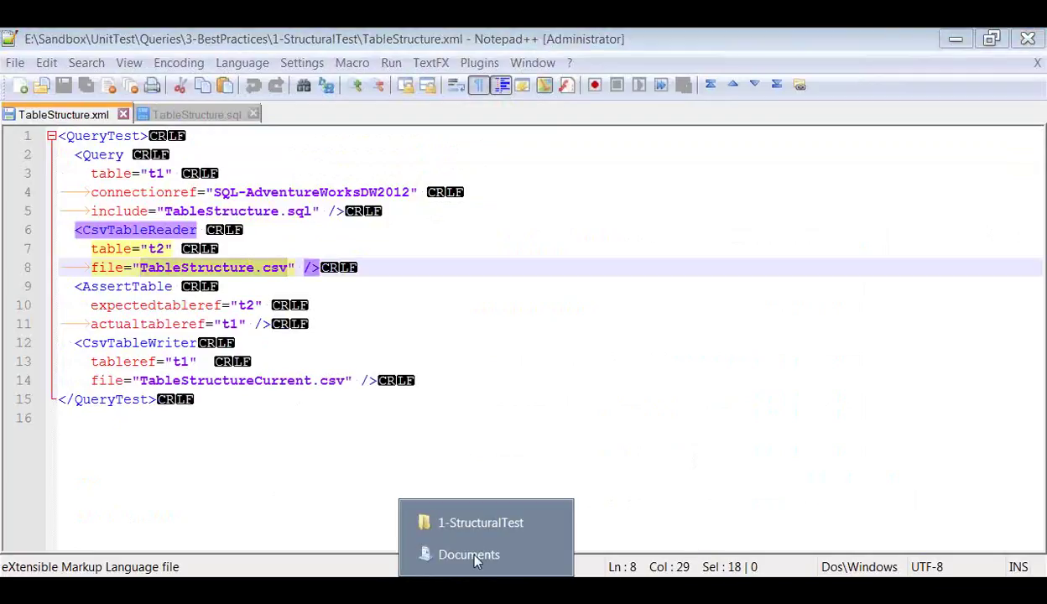
{"action": "left_click", "coordinate": [464, 519]}
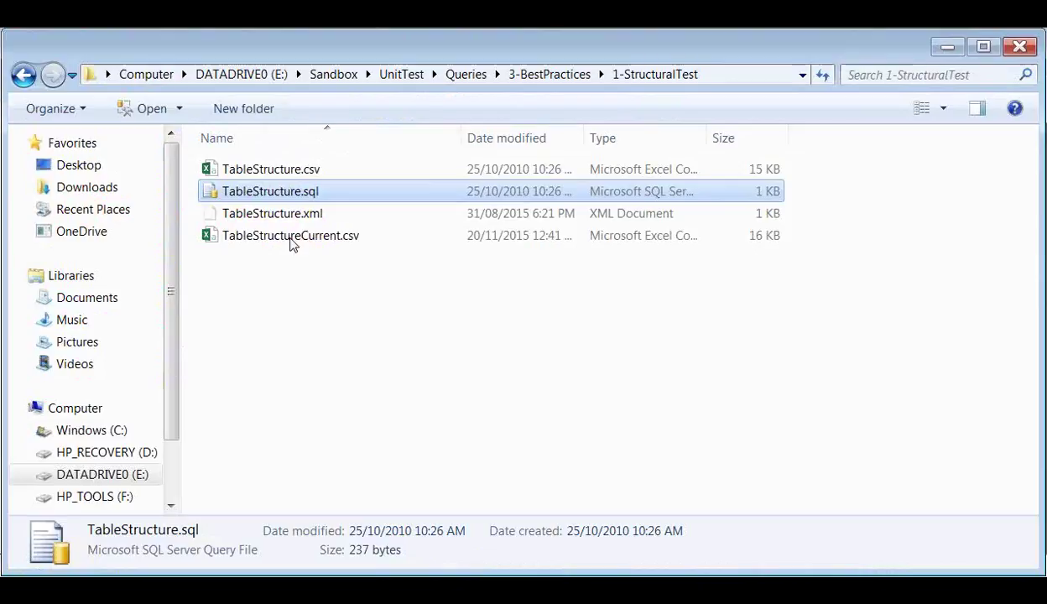
{"action": "left_click", "coordinate": [585, 539]}
{"action": "key", "text": "alt+Tab"}
{"action": "left_click", "coordinate": [284, 173]}
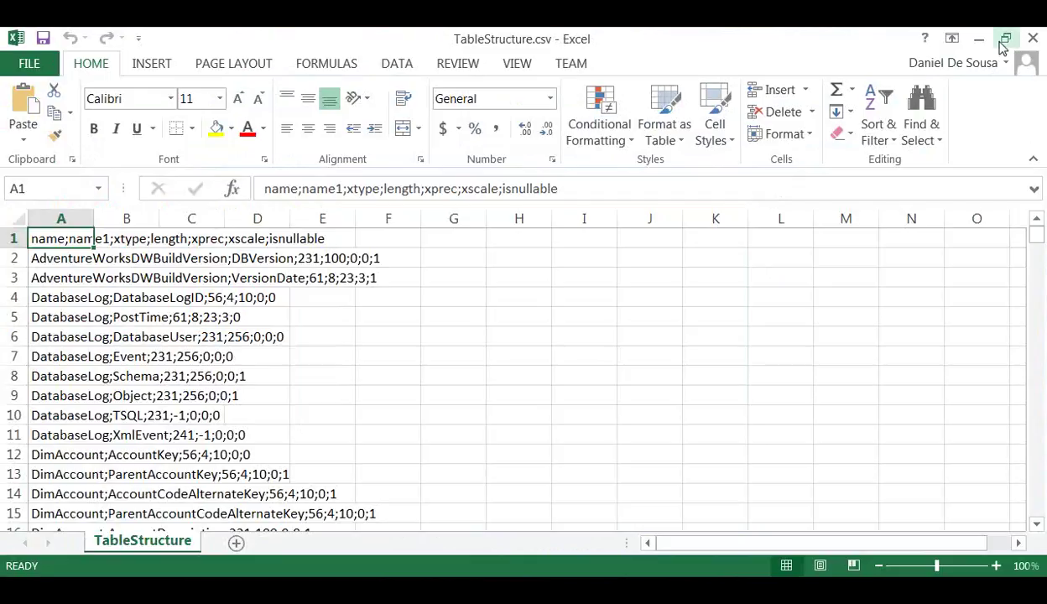
{"action": "left_click", "coordinate": [1004, 40]}
{"action": "left_click_drag", "start_coordinate": [749, 14], "coordinate": [312, 53]}
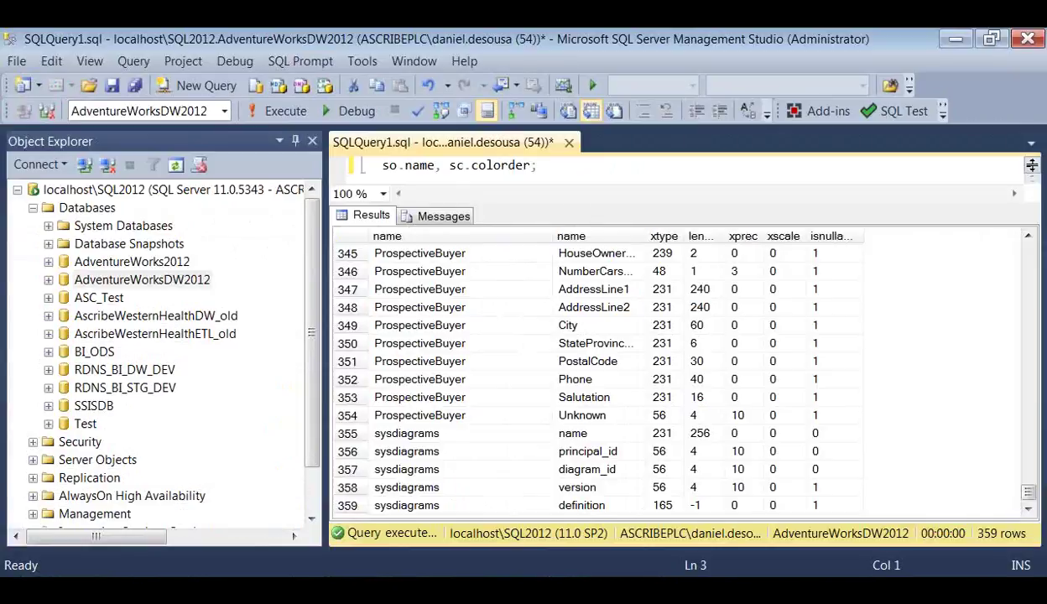
- Narrow the TableStructure.csv window to compare it with the query results, and return the results grid to its first rows
{"action": "key", "text": "alt+Tab"}
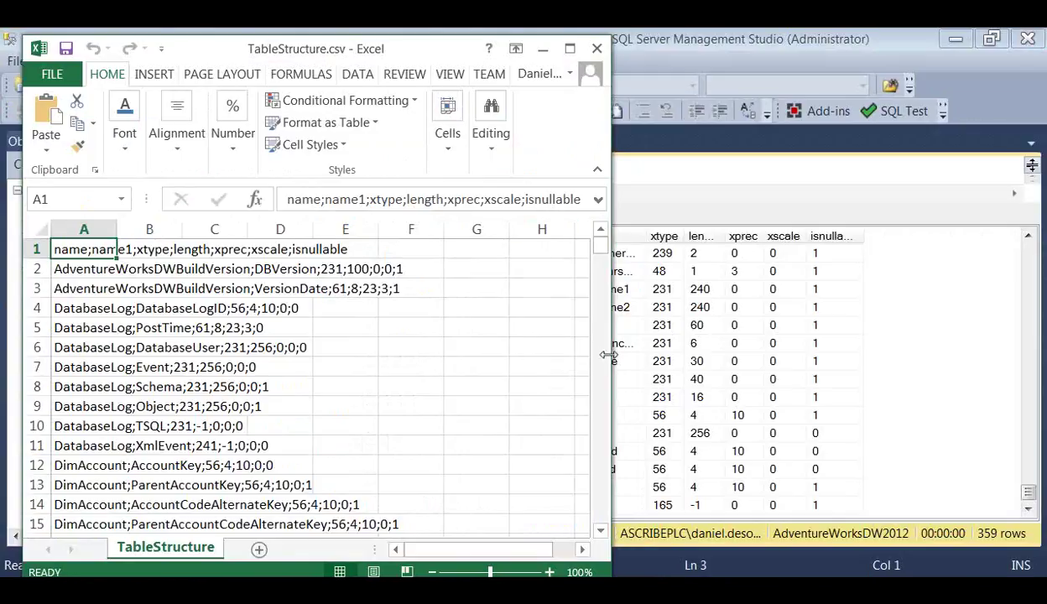
{"action": "left_click_drag", "start_coordinate": [602, 358], "coordinate": [395, 358]}
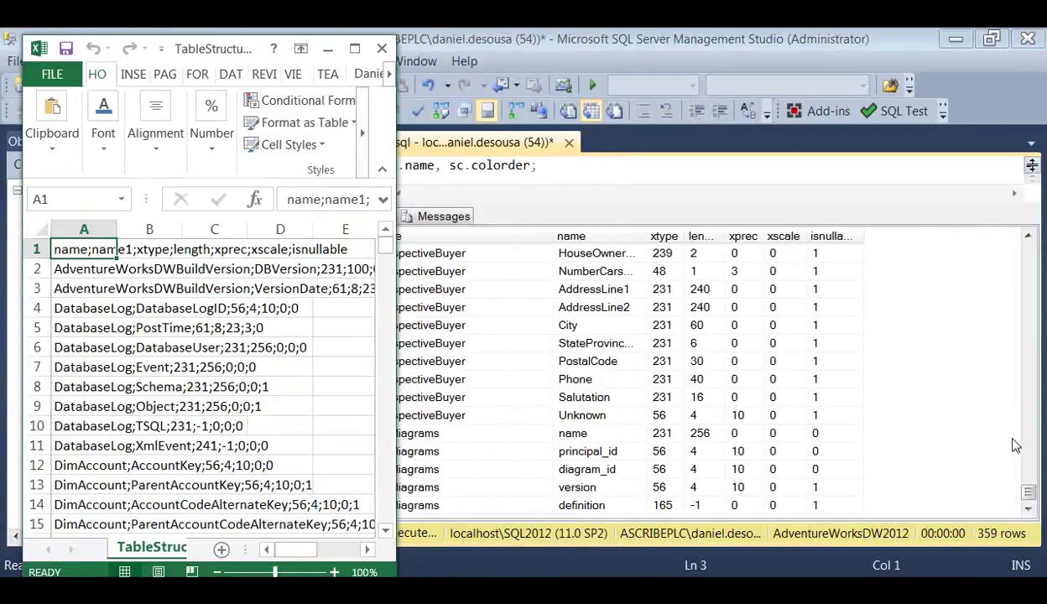
{"action": "left_click_drag", "start_coordinate": [1029, 492], "coordinate": [1029, 252]}
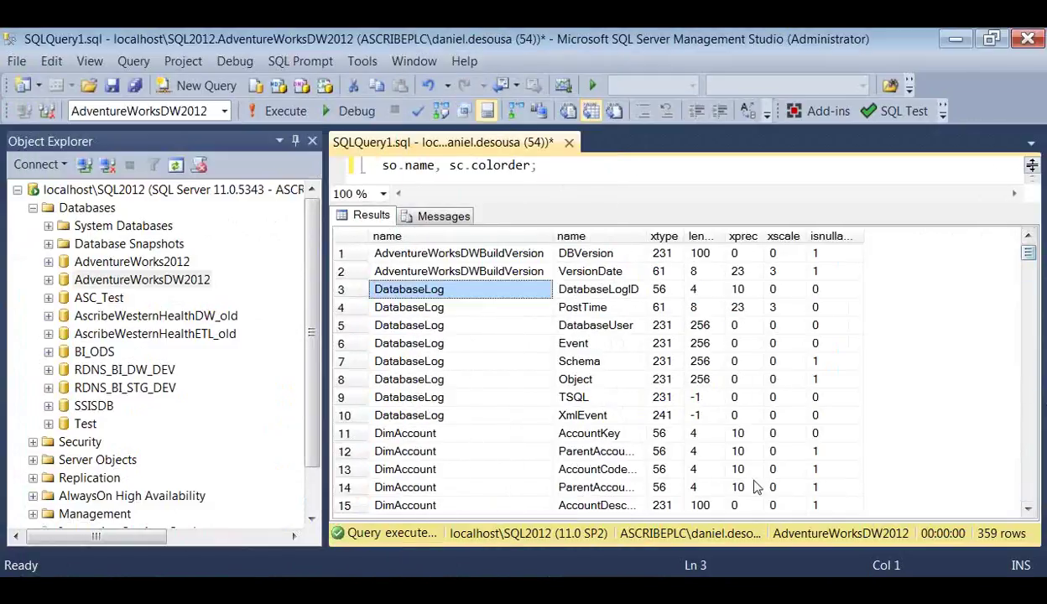
{"action": "key", "text": "alt+Tab"}
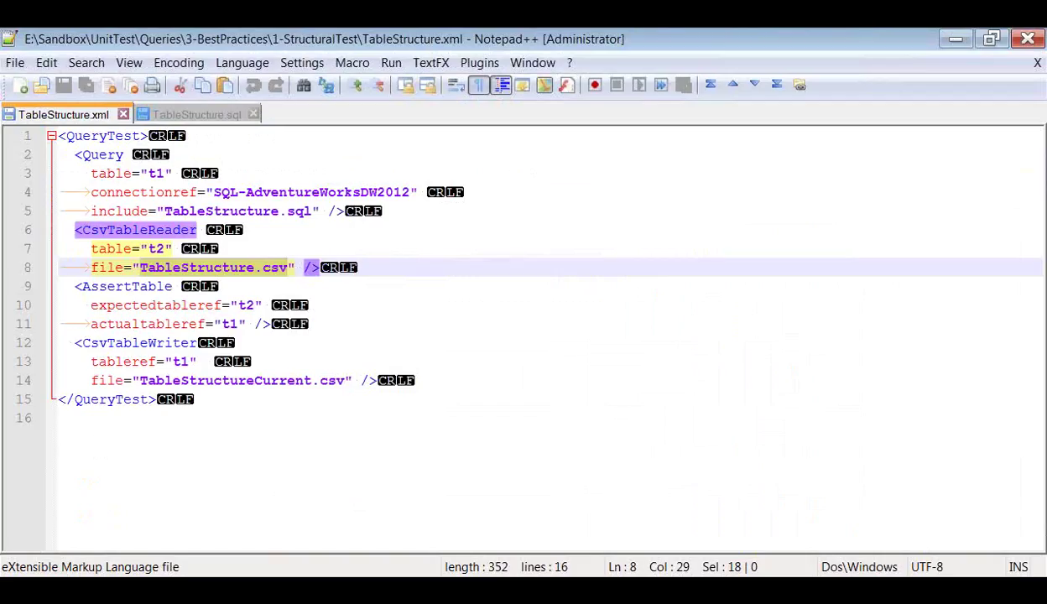
{"action": "key", "text": "alt+Tab"}
{"action": "key", "text": "alt+Tab"}
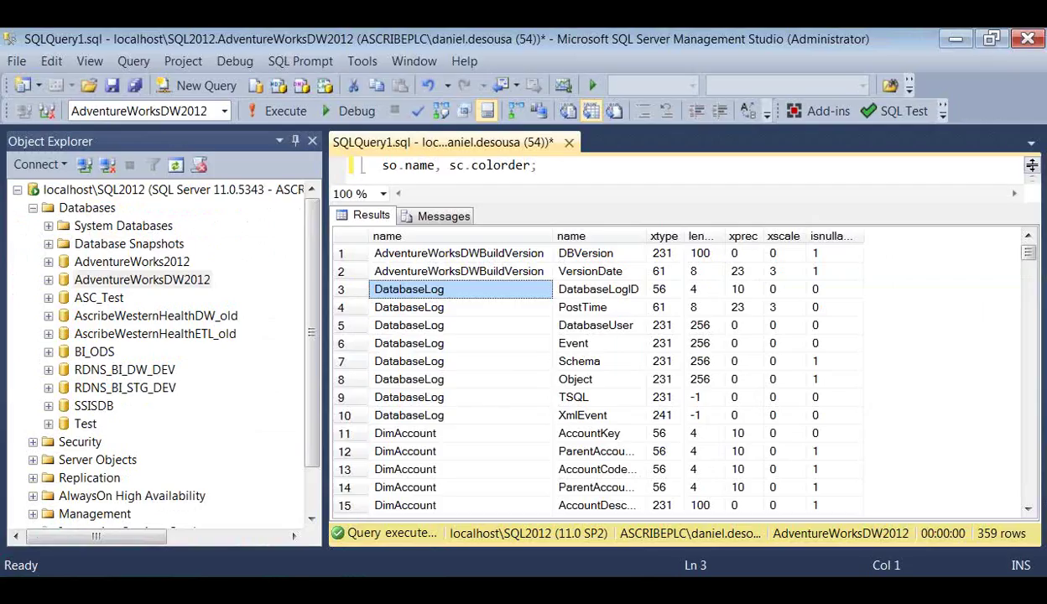
- Switch to NUnit, deselect the SalesAmount2006 test, select 3-BestPractices\1-StructuralTest\TableStructure, and run it
{"action": "key", "text": "alt+Tab"}
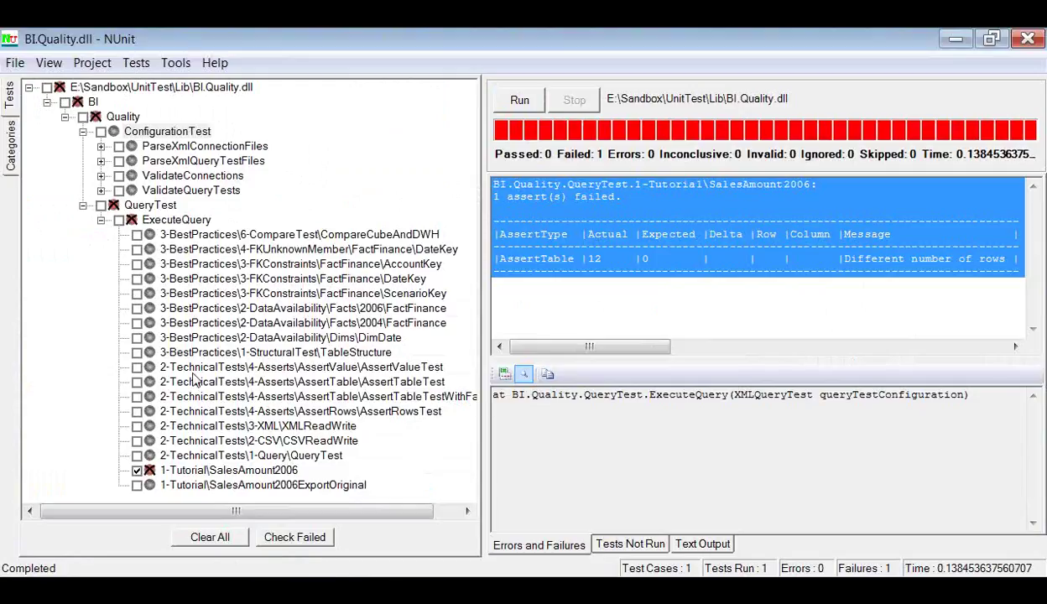
{"action": "left_click", "coordinate": [136, 469]}
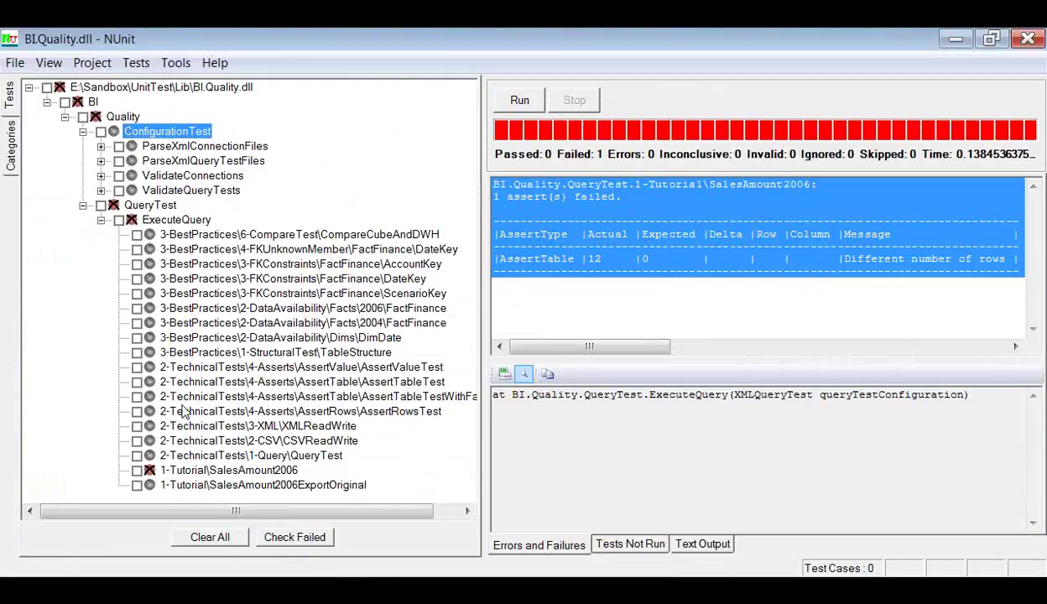
{"action": "left_click", "coordinate": [137, 353]}
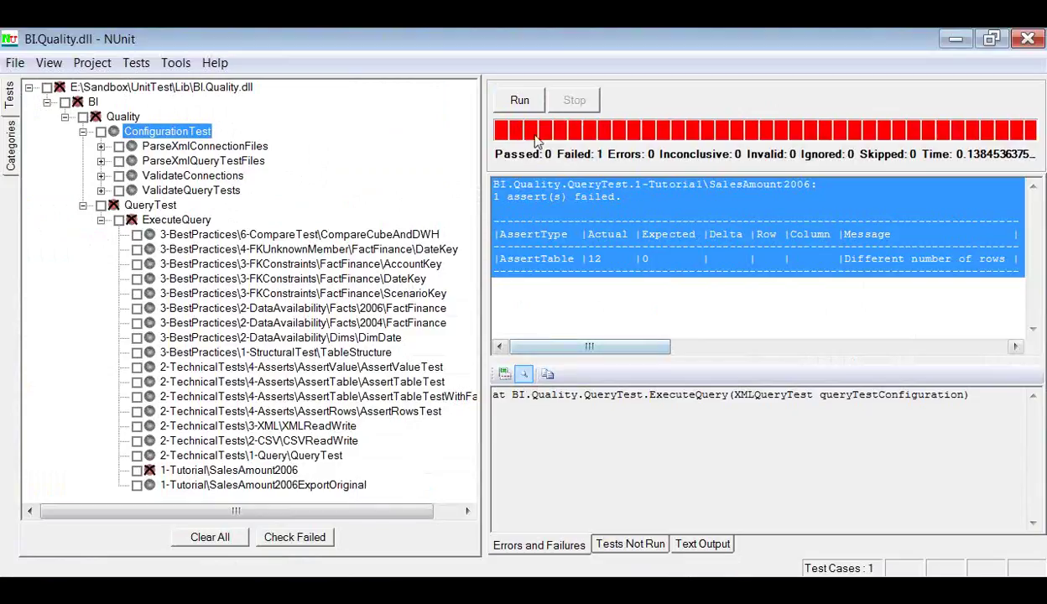
{"action": "left_click", "coordinate": [520, 100]}
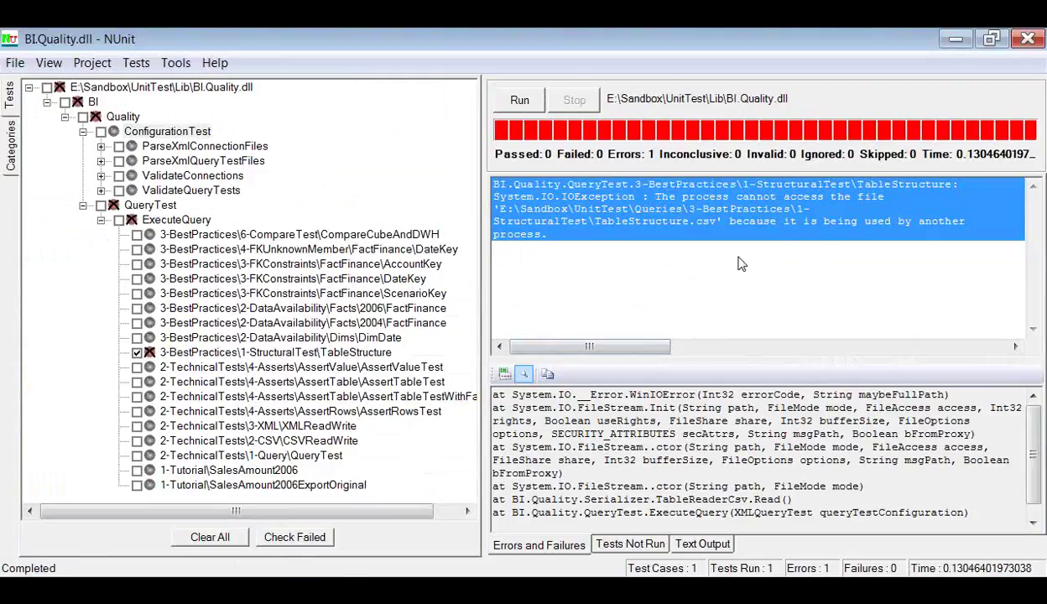
- Close TableStructure.csv in Excel to release the file, and rerun the TableStructure test in NUnit
{"action": "key", "text": "alt+Tab"}
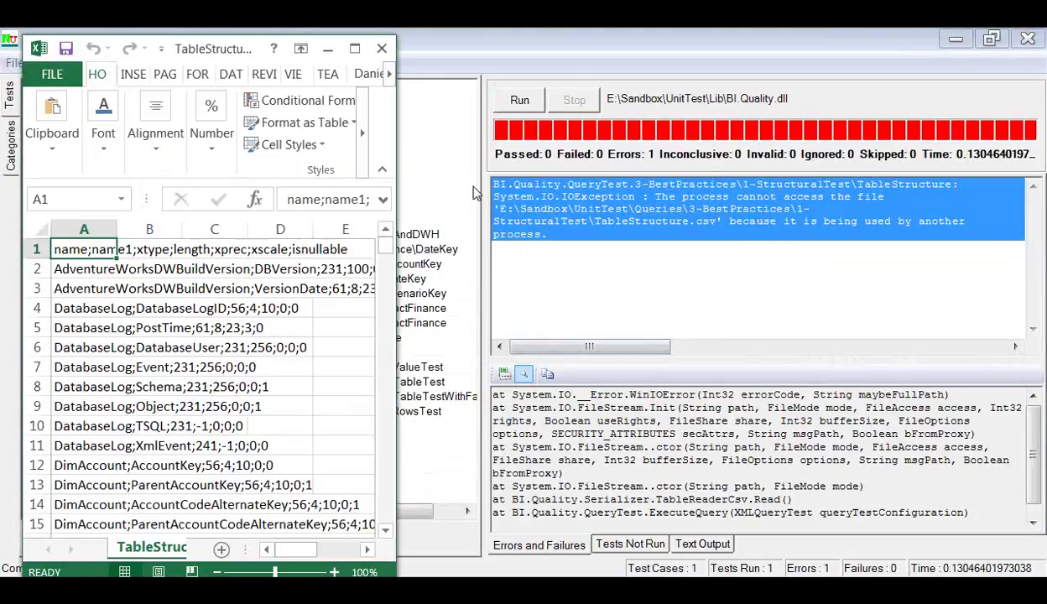
{"action": "left_click", "coordinate": [373, 47]}
{"action": "left_click", "coordinate": [520, 101]}
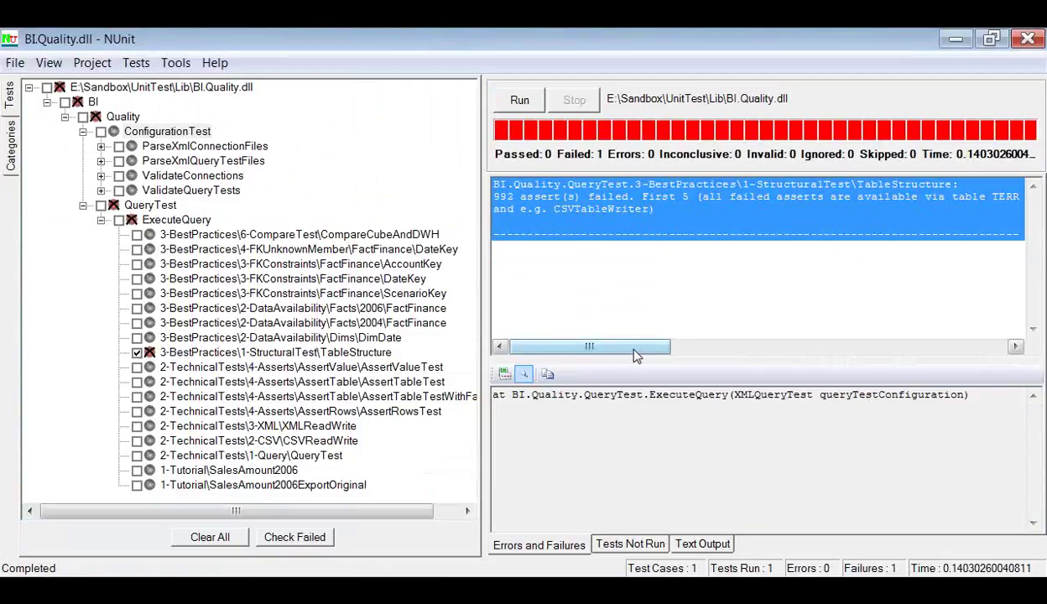
{"action": "left_click_drag", "start_coordinate": [634, 351], "coordinate": [603, 357]}
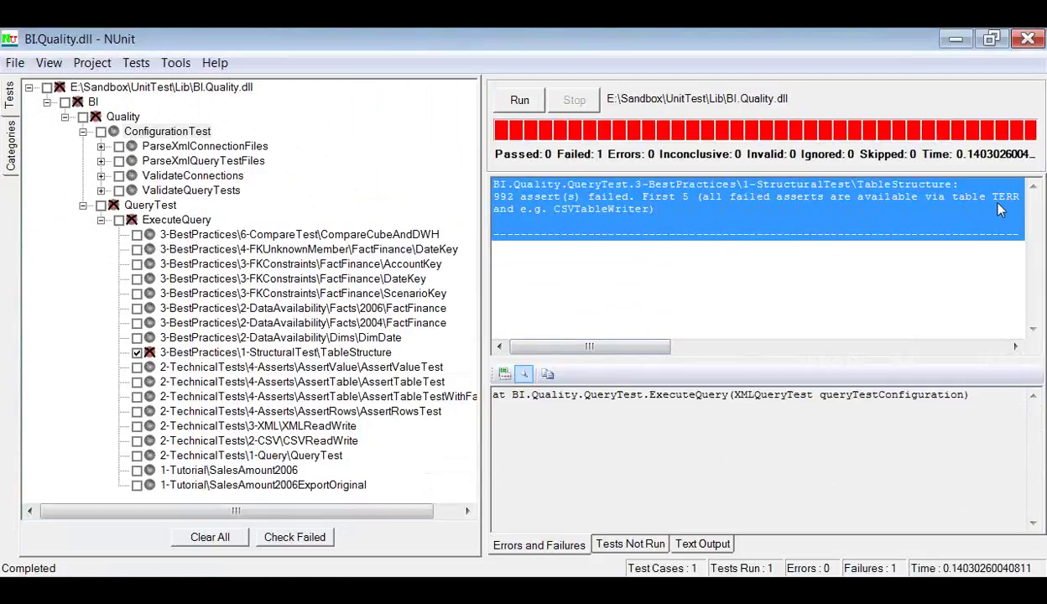
{"action": "left_click", "coordinate": [519, 100]}
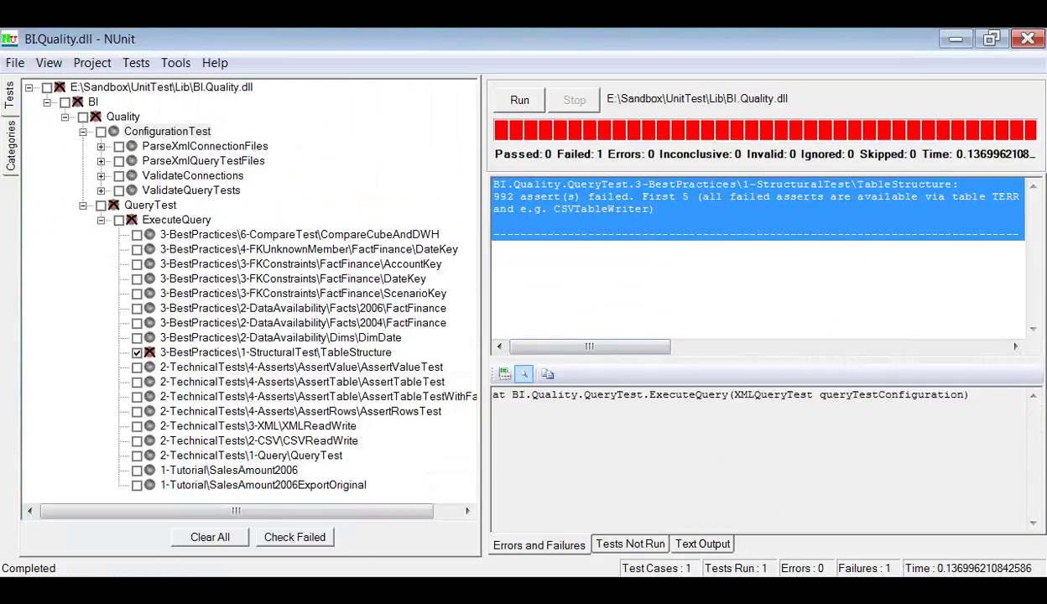
- Switch to Notepad++, close TableStructure.sql and TableStructure.xml, and minimize the editor to return to NUnit
{"action": "key", "text": "alt+Tab"}
{"action": "left_click", "coordinate": [253, 114]}
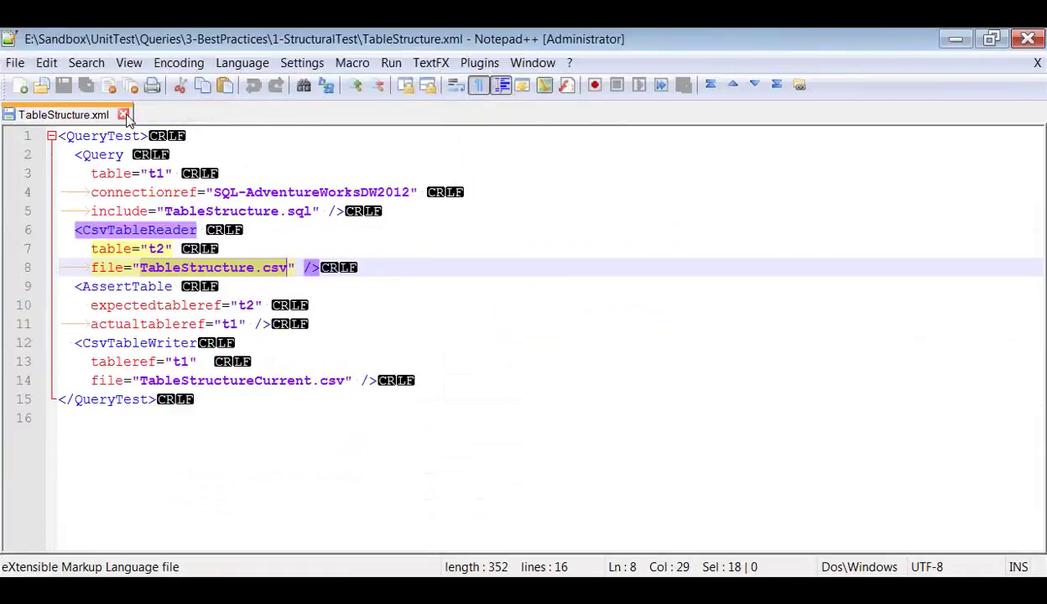
{"action": "left_click", "coordinate": [123, 114]}
{"action": "left_click", "coordinate": [955, 39]}
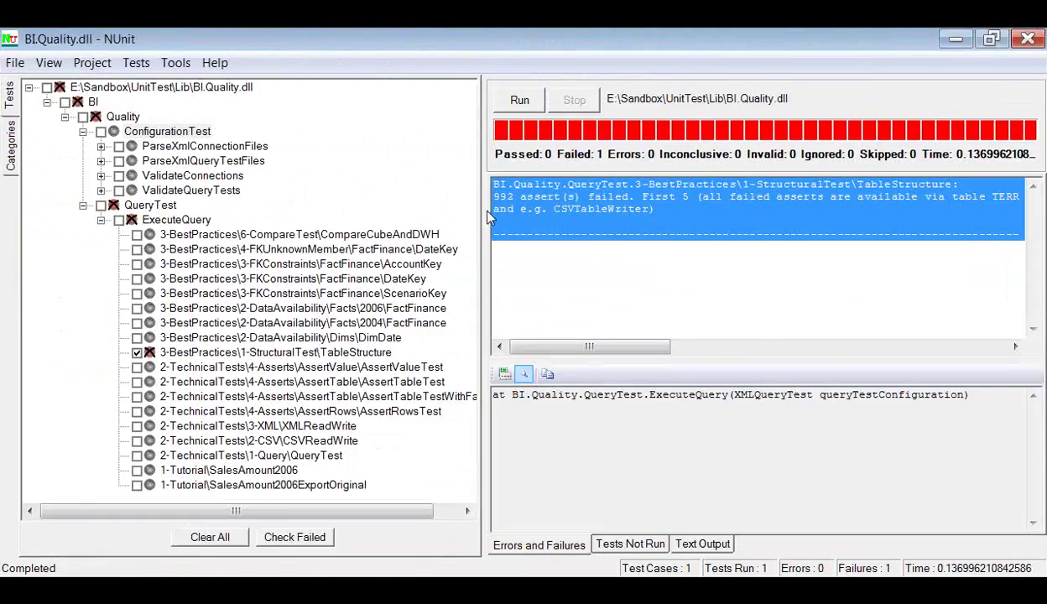
- Reload BI.Quality.dll in NUnit, run the TableStructure test again, and widen the results area to show the whole assert table
{"action": "left_click", "coordinate": [15, 62]}
{"action": "left_click", "coordinate": [69, 194]}
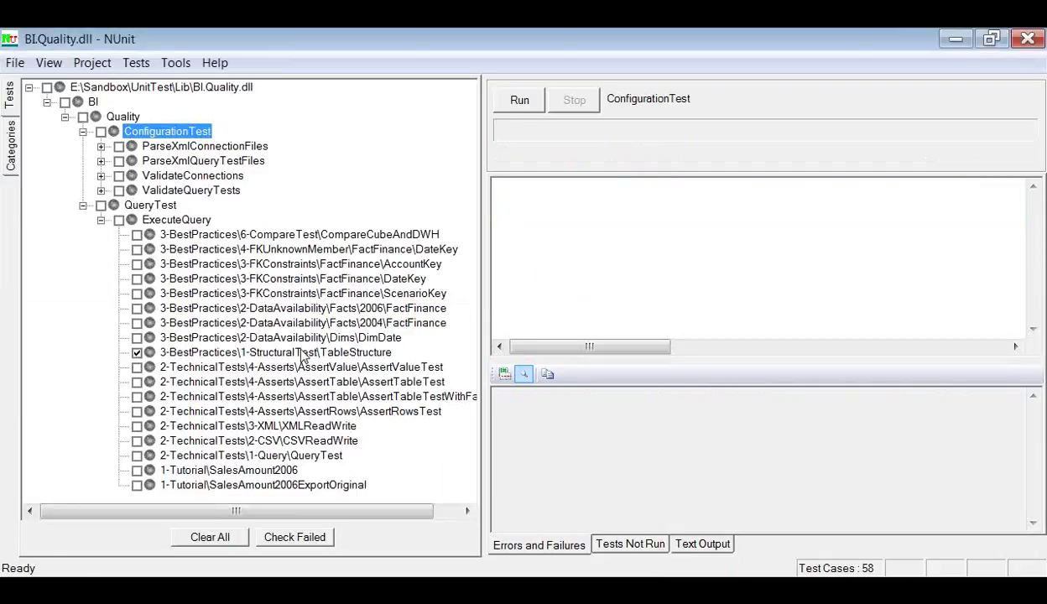
{"action": "left_click", "coordinate": [523, 102]}
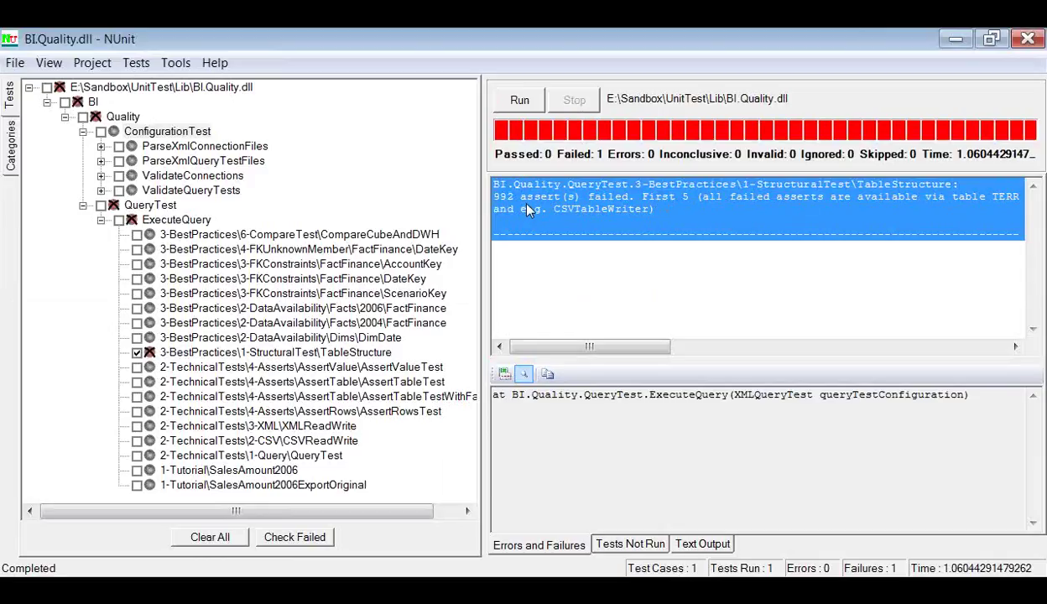
{"action": "left_click_drag", "start_coordinate": [485, 223], "coordinate": [375, 228]}
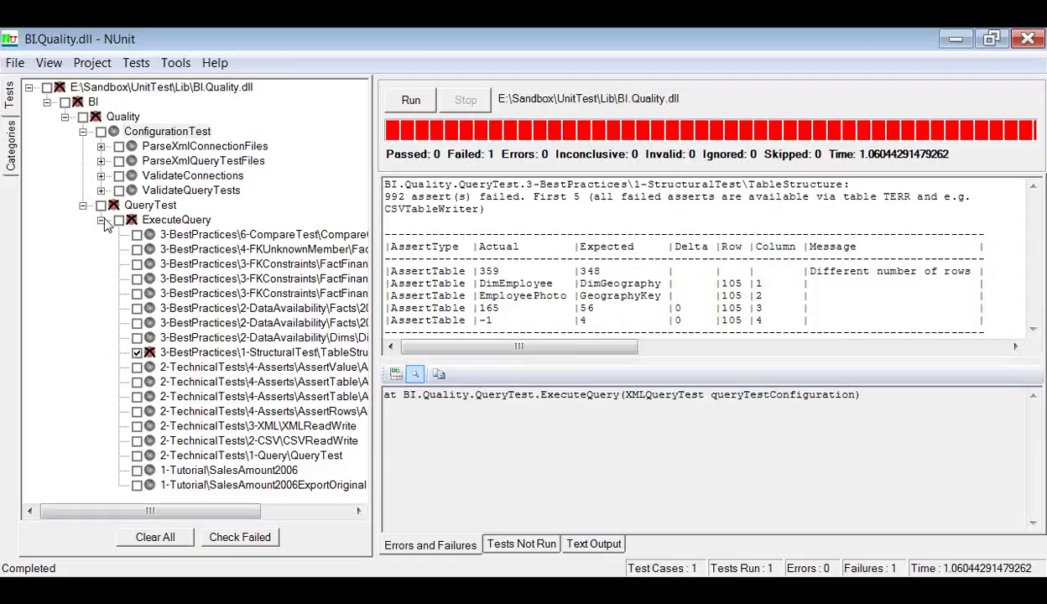
- Switch to File Explorer, browse to UnitTest\Lib, widen the Date modified column, and select TestResult.xml
{"action": "left_click", "coordinate": [486, 591]}
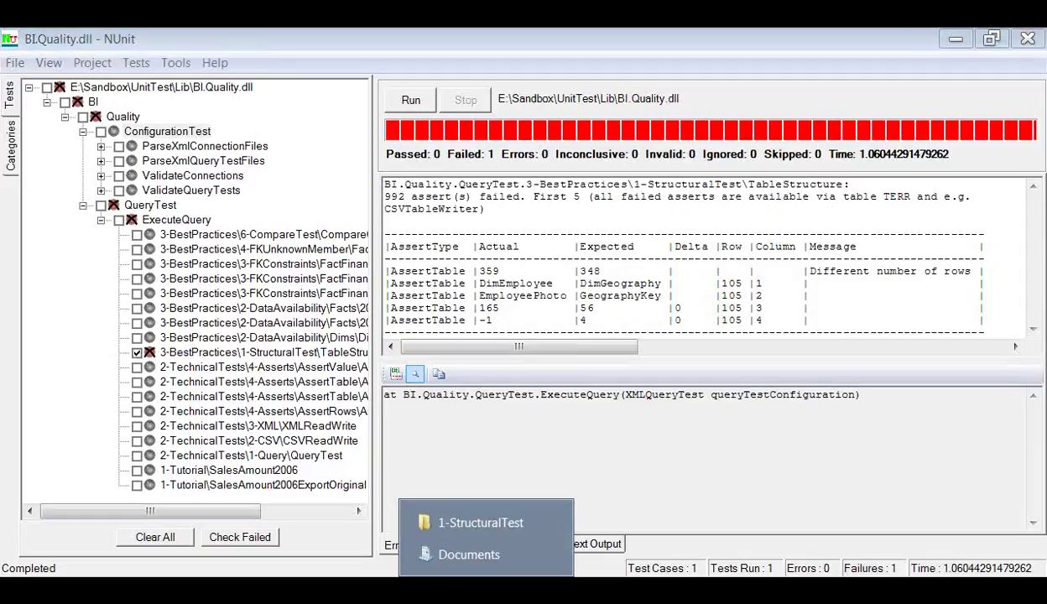
{"action": "left_click", "coordinate": [468, 512]}
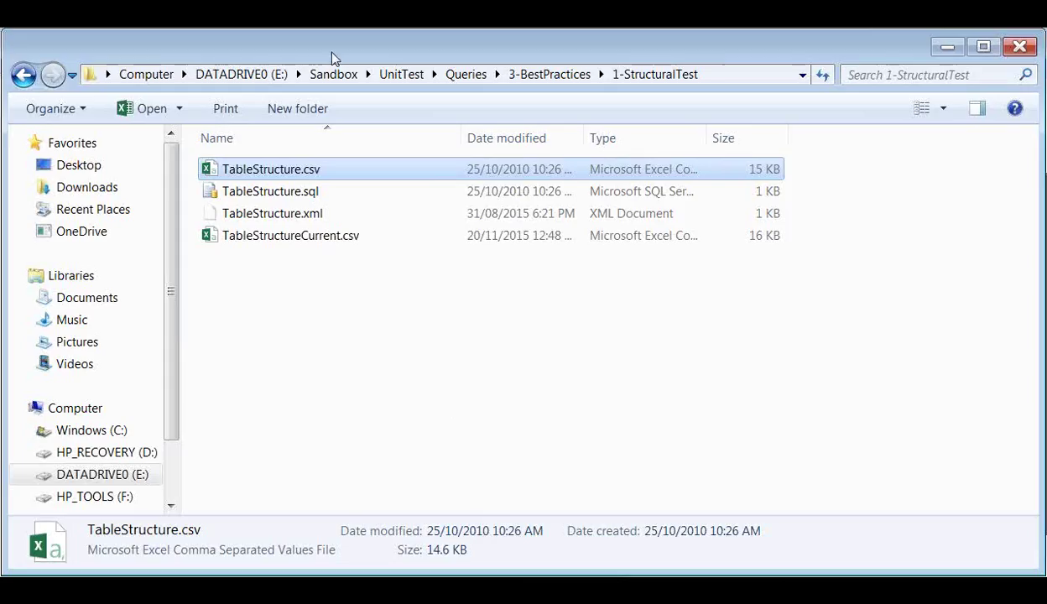
{"action": "left_click", "coordinate": [464, 76]}
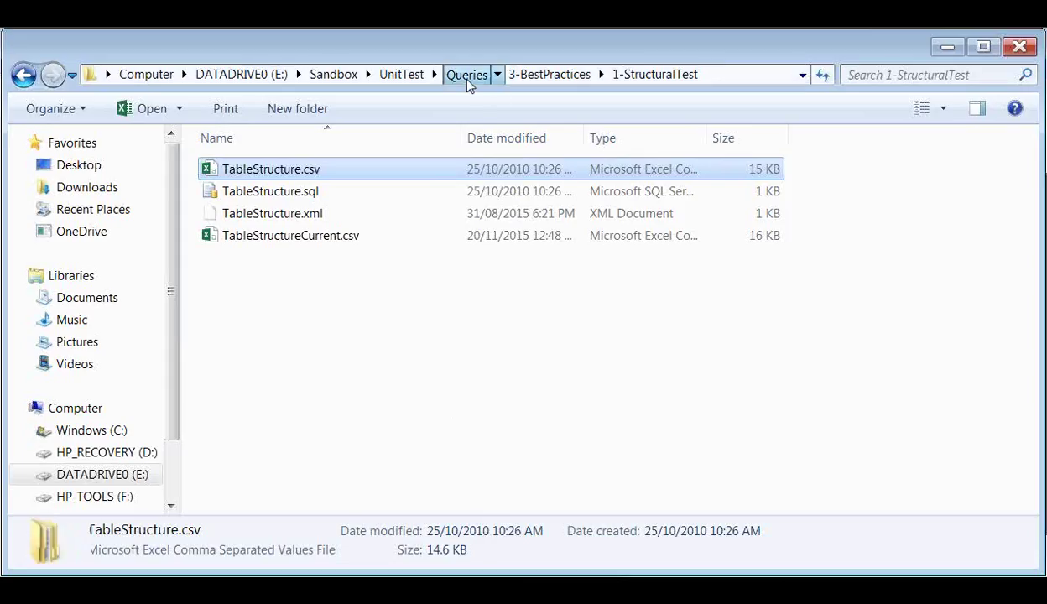
{"action": "left_click", "coordinate": [411, 77]}
{"action": "double_click", "coordinate": [253, 215]}
{"action": "left_click_drag", "start_coordinate": [583, 138], "coordinate": [625, 136]}
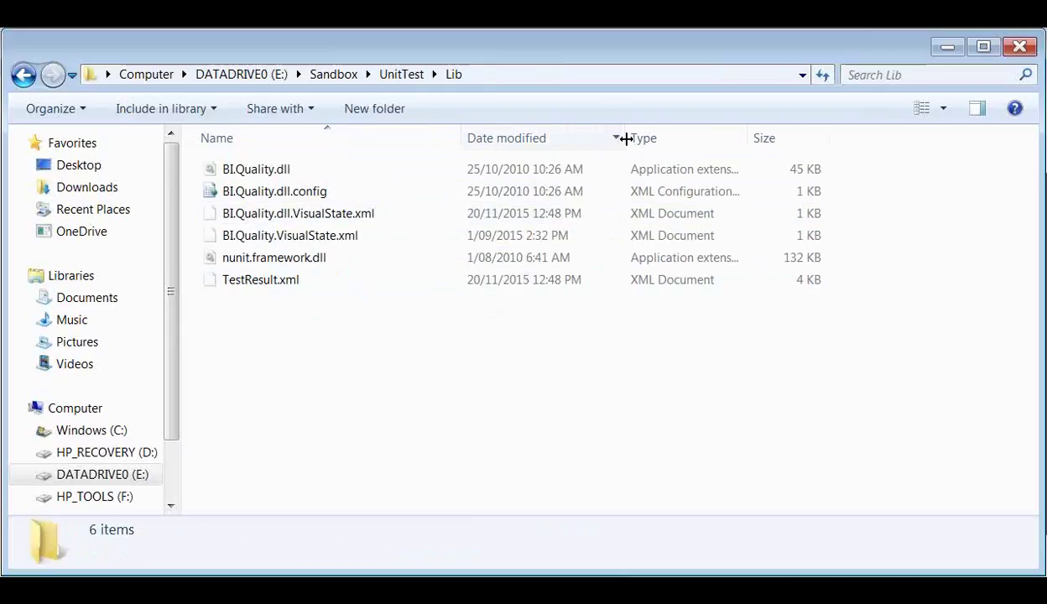
{"action": "left_click", "coordinate": [504, 285]}
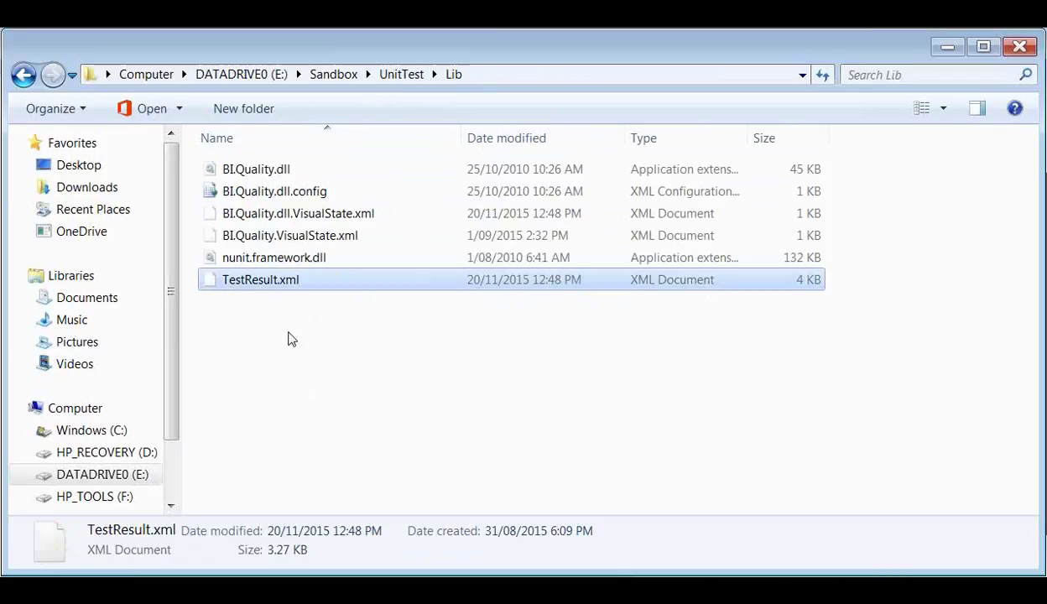
- Open TestResult.xml in Notepad++ and examine how the TableStructure test case and its failure message are recorded
{"action": "right_click", "coordinate": [249, 287]}
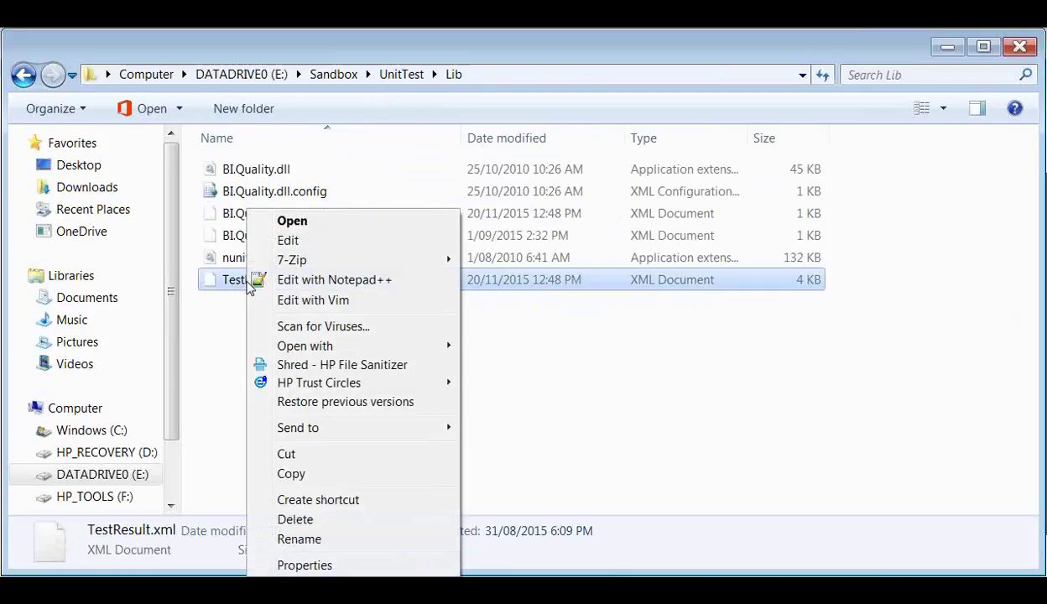
{"action": "left_click", "coordinate": [335, 282]}
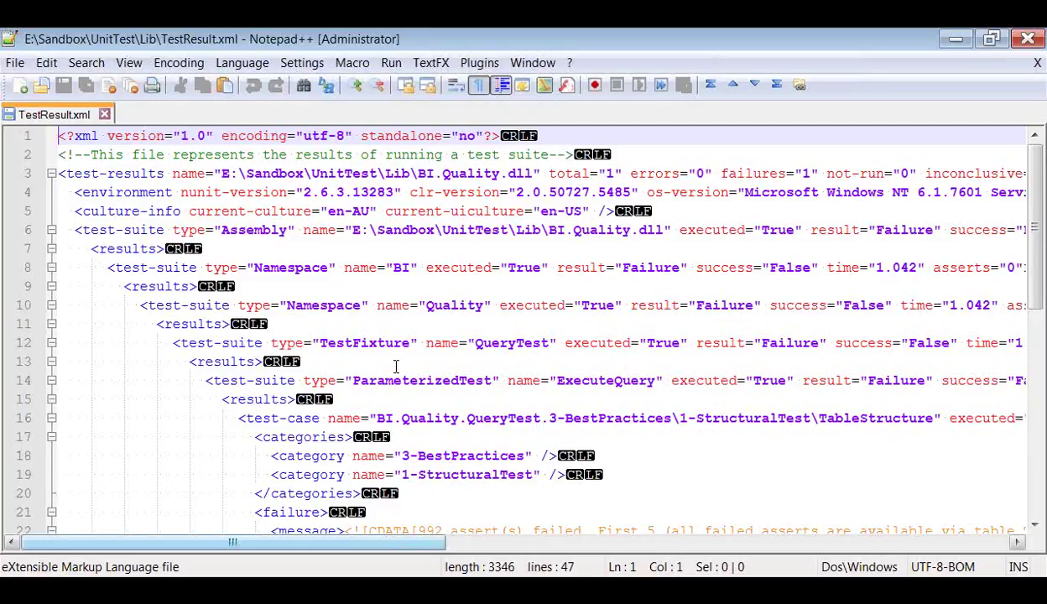
{"action": "scroll", "coordinate": [447, 298], "scroll_direction": "down", "scroll_amount": 6}
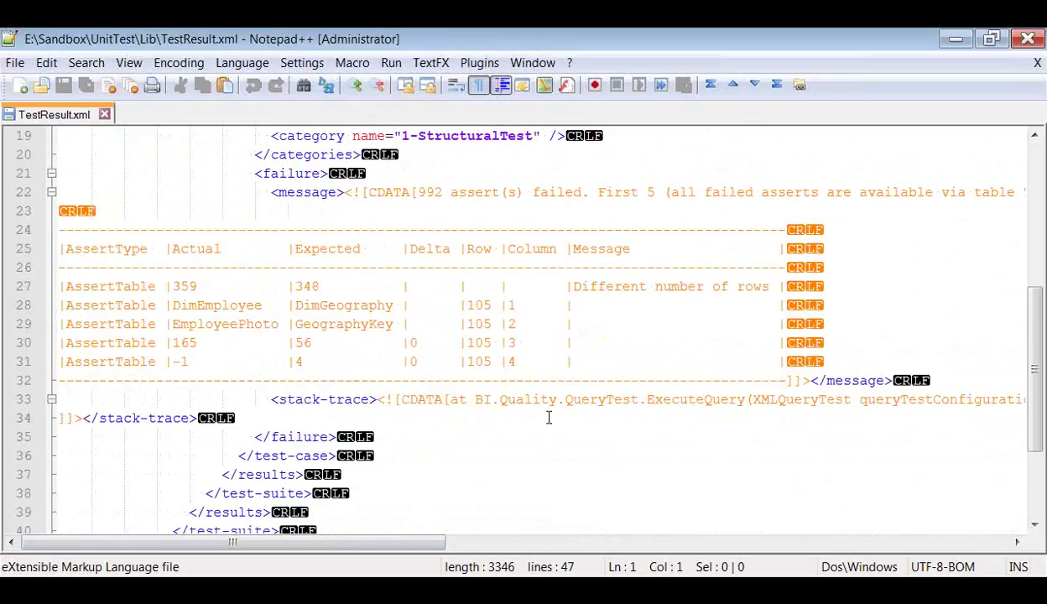
{"action": "scroll", "coordinate": [549, 416], "scroll_direction": "down", "scroll_amount": 2}
{"action": "scroll", "coordinate": [428, 411], "scroll_direction": "up", "scroll_amount": 2}
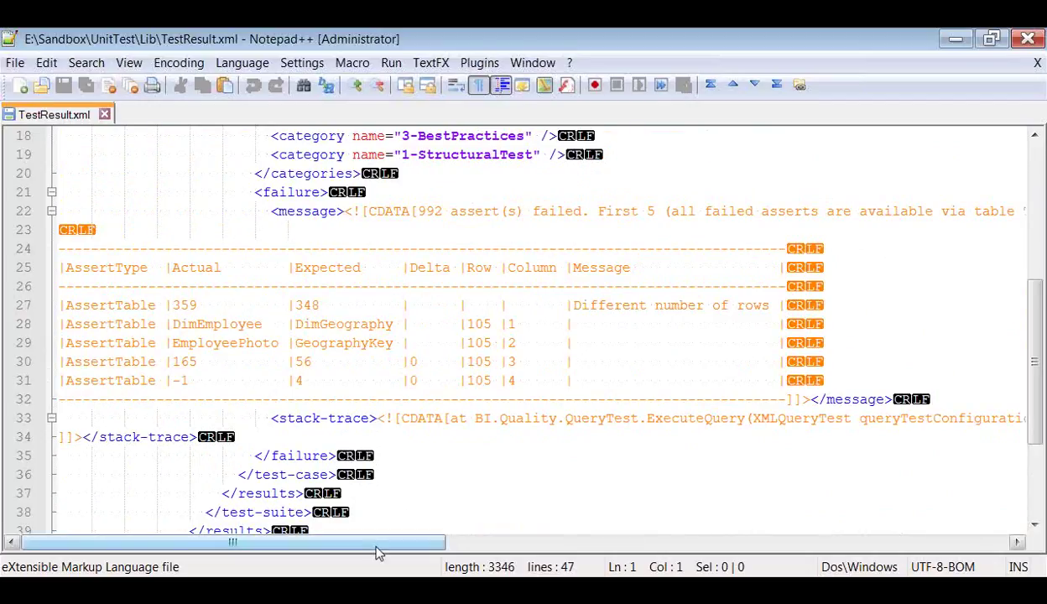
{"action": "scroll", "coordinate": [427, 475], "scroll_direction": "up", "scroll_amount": 1}
{"action": "scroll", "coordinate": [428, 476], "scroll_direction": "up", "scroll_amount": 5}
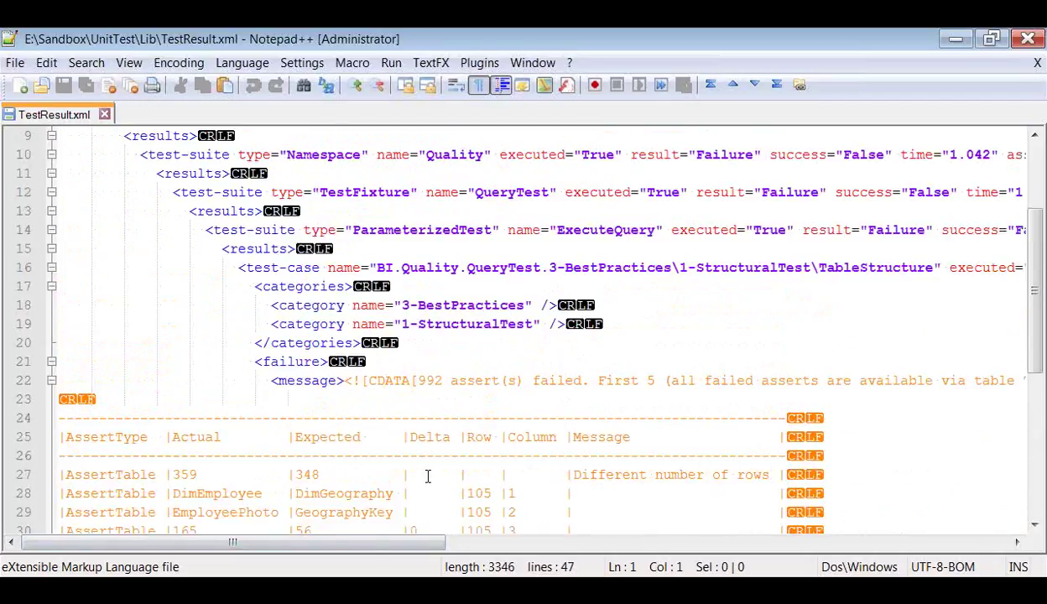
- Close TestResult.xml and minimize Notepad++ and File Explorer to return to NUnit
{"action": "left_click", "coordinate": [104, 115]}
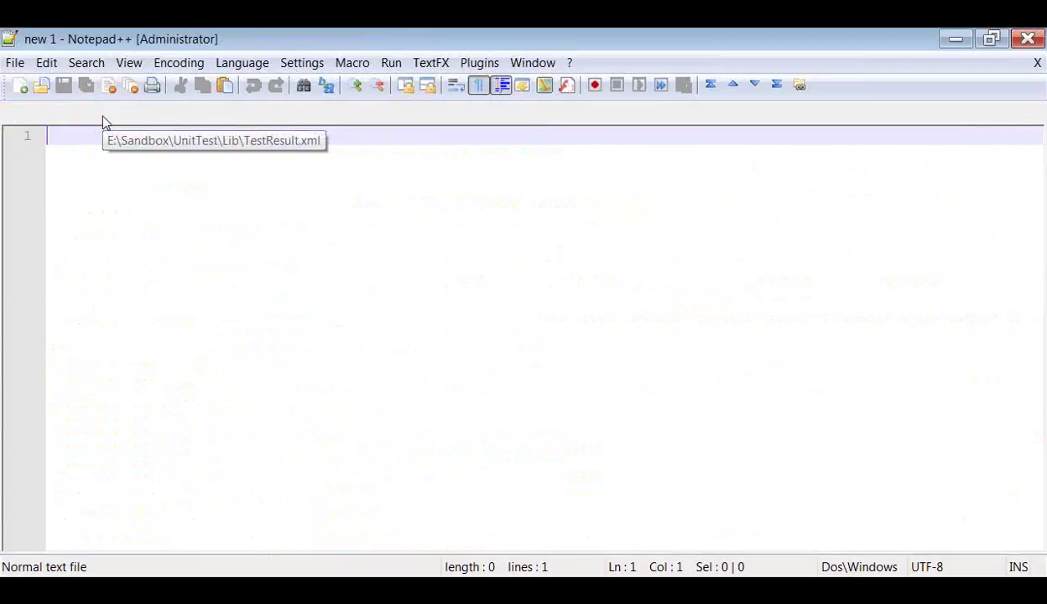
{"action": "left_click", "coordinate": [953, 40]}
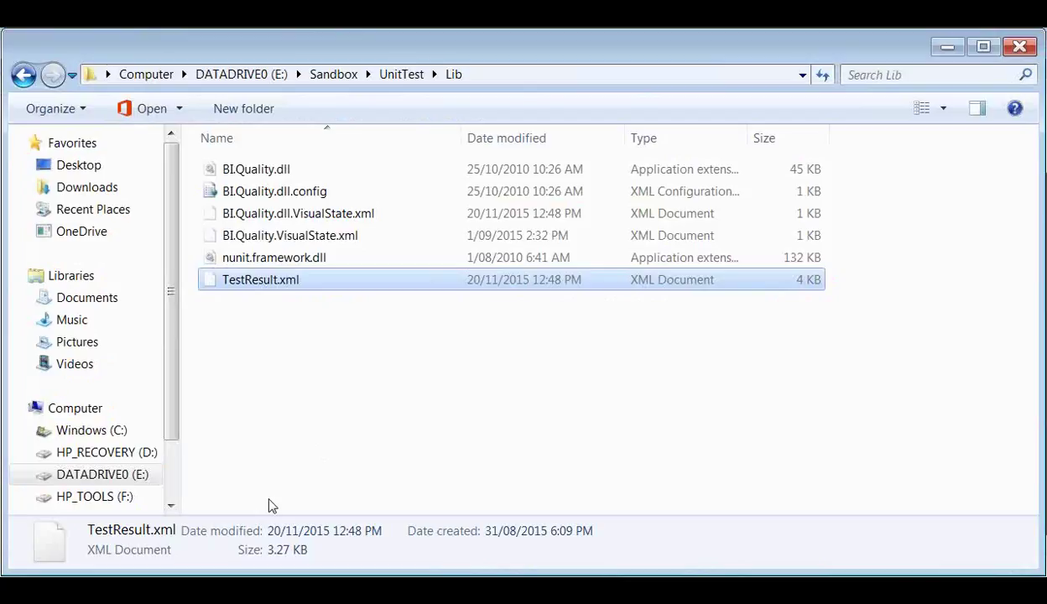
{"action": "left_click", "coordinate": [947, 48]}
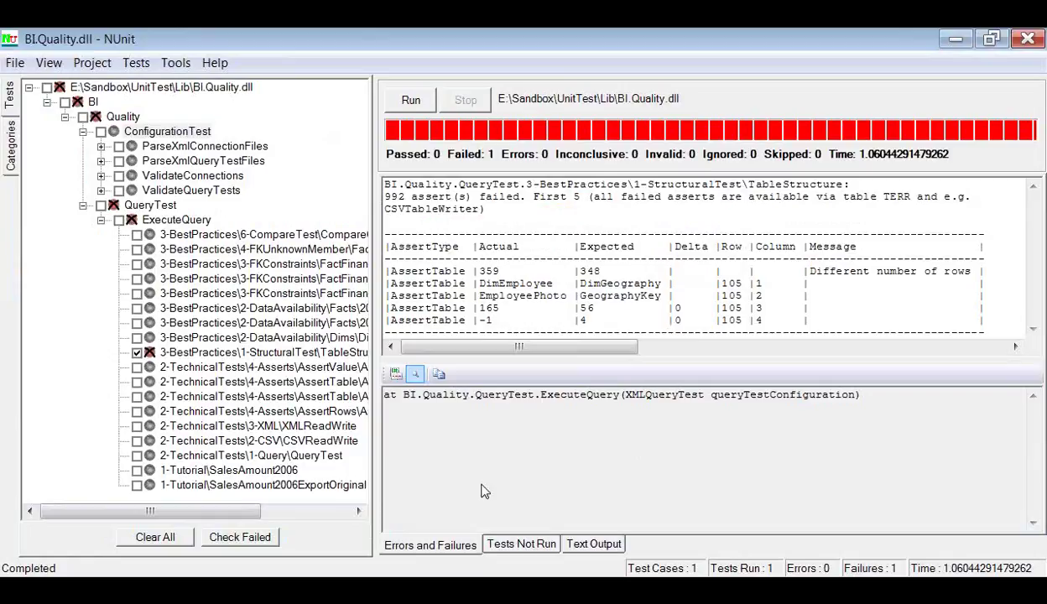
- Collapse the ExecuteQuery, QueryTest and ConfigurationTest nodes in the test tree
{"action": "left_click", "coordinate": [100, 219]}
{"action": "left_click", "coordinate": [83, 206]}
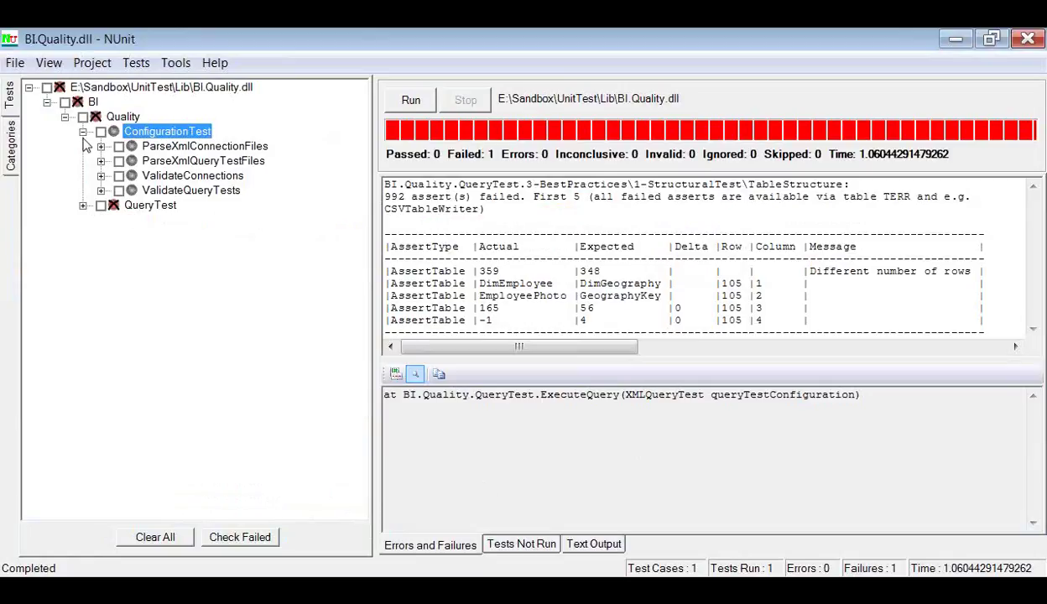
{"action": "left_click", "coordinate": [83, 132]}
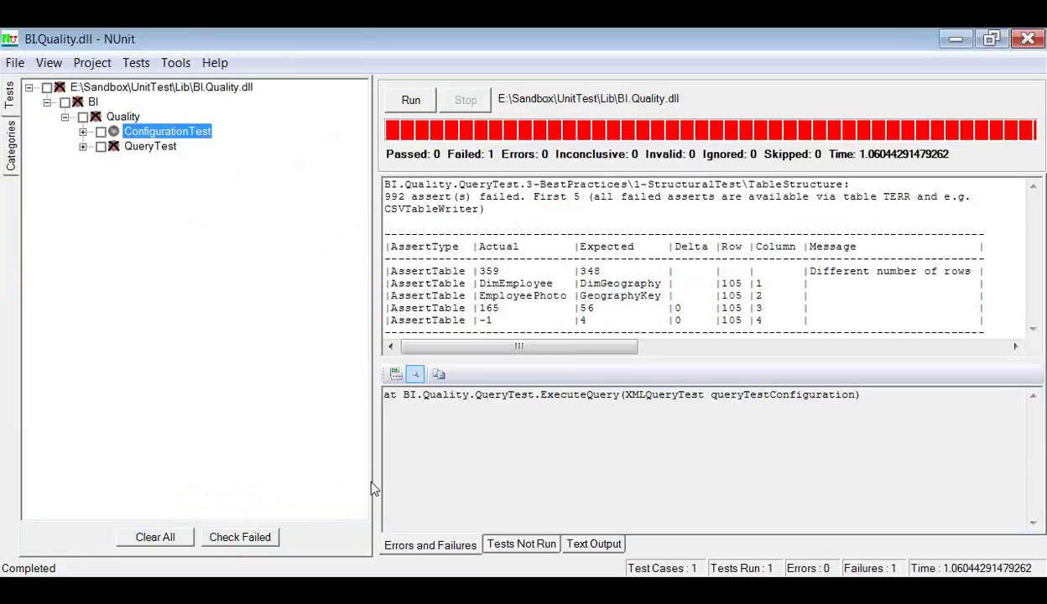
- Switch to File Explorer, go to the Sandbox\UnitTest folder, and open RunUT.bat for editing in Notepad++
{"action": "left_click", "coordinate": [460, 507]}
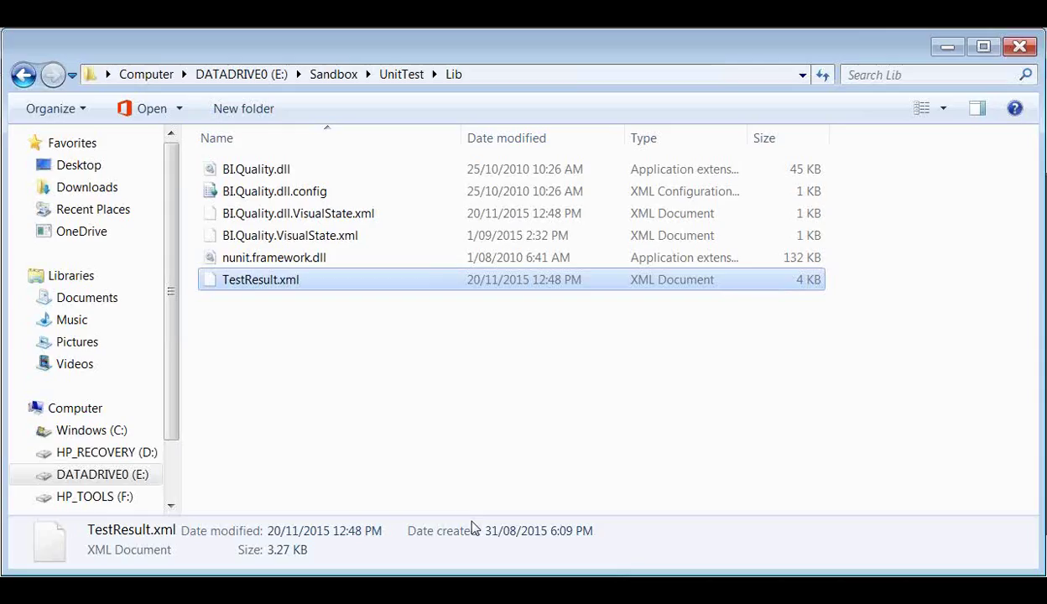
{"action": "left_click", "coordinate": [337, 74]}
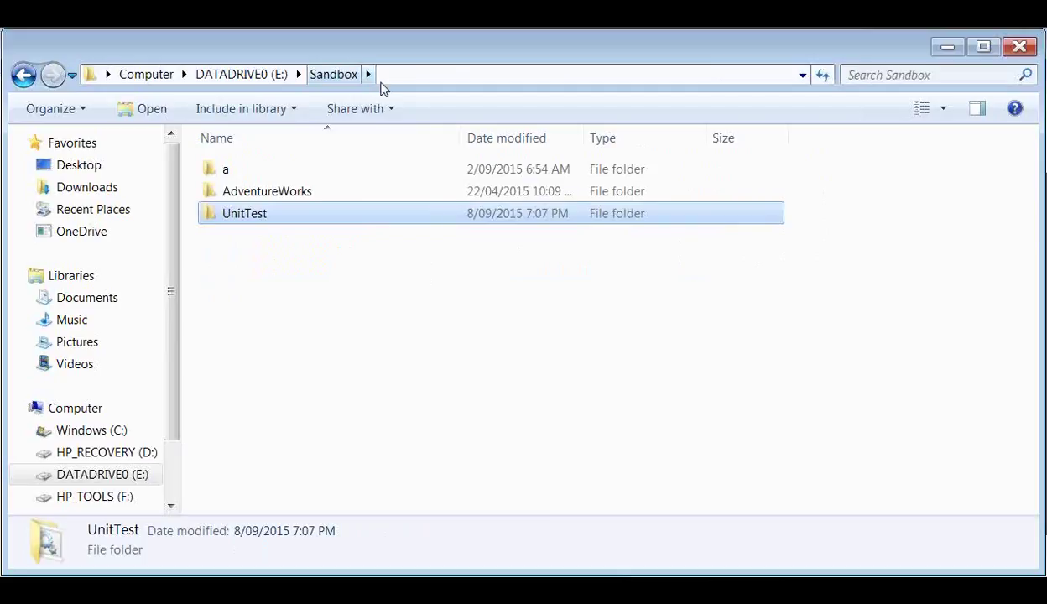
{"action": "double_click", "coordinate": [241, 214]}
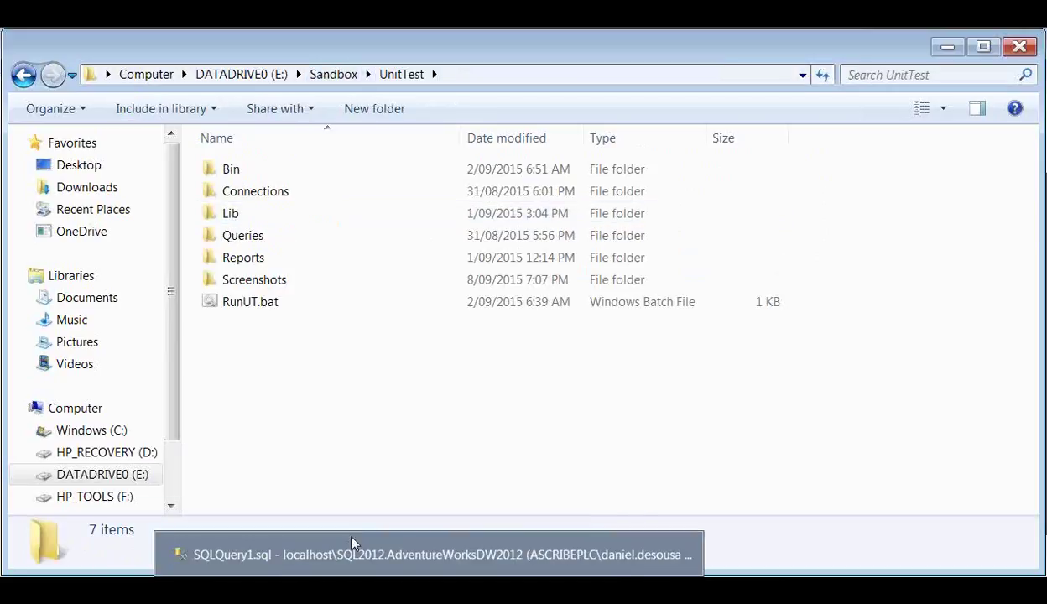
{"action": "left_click", "coordinate": [239, 307]}
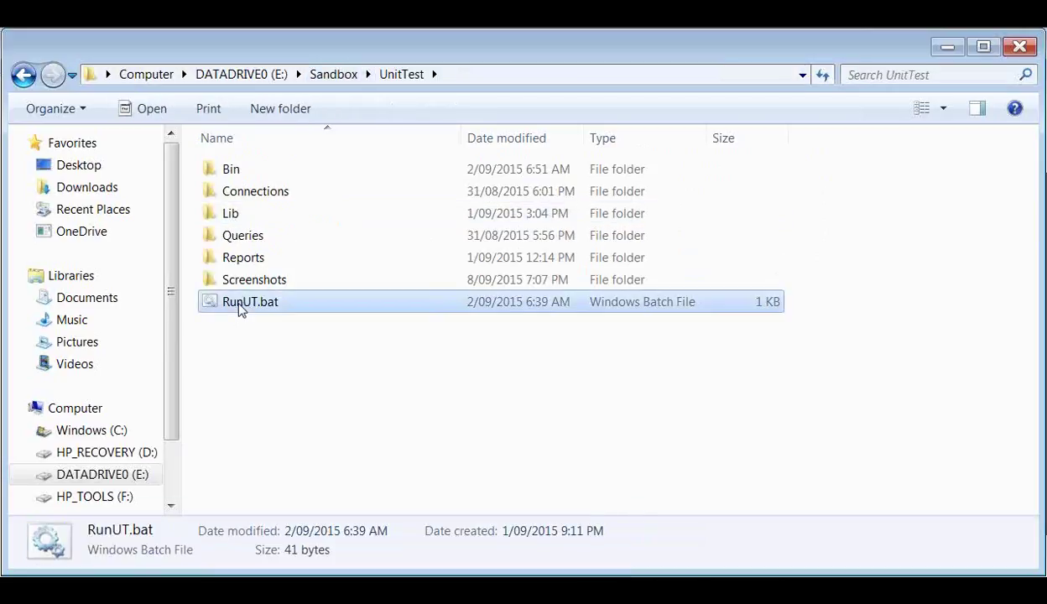
{"action": "right_click", "coordinate": [239, 308]}
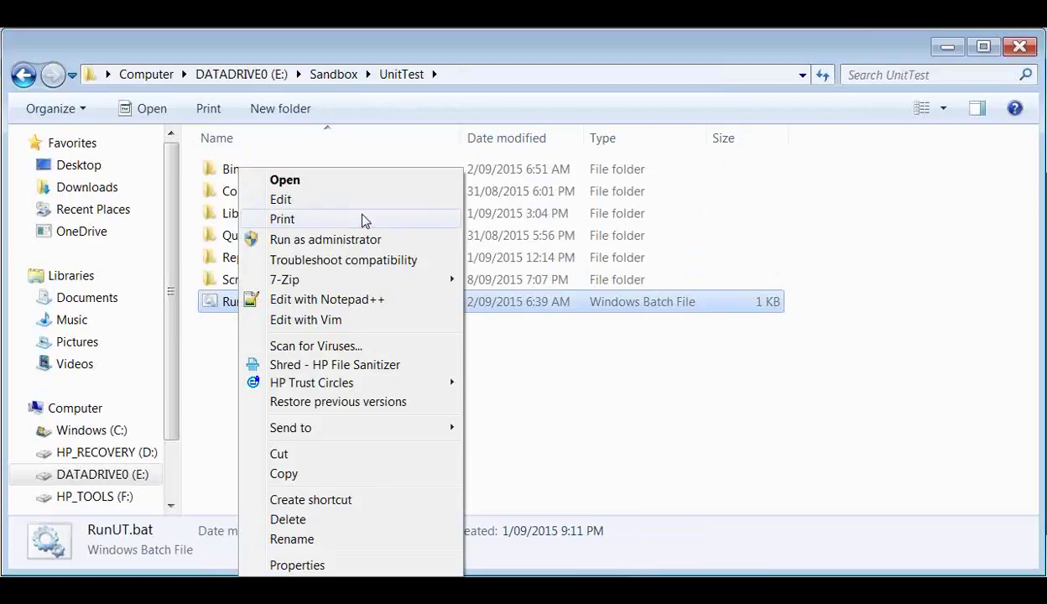
{"action": "left_click", "coordinate": [375, 307]}
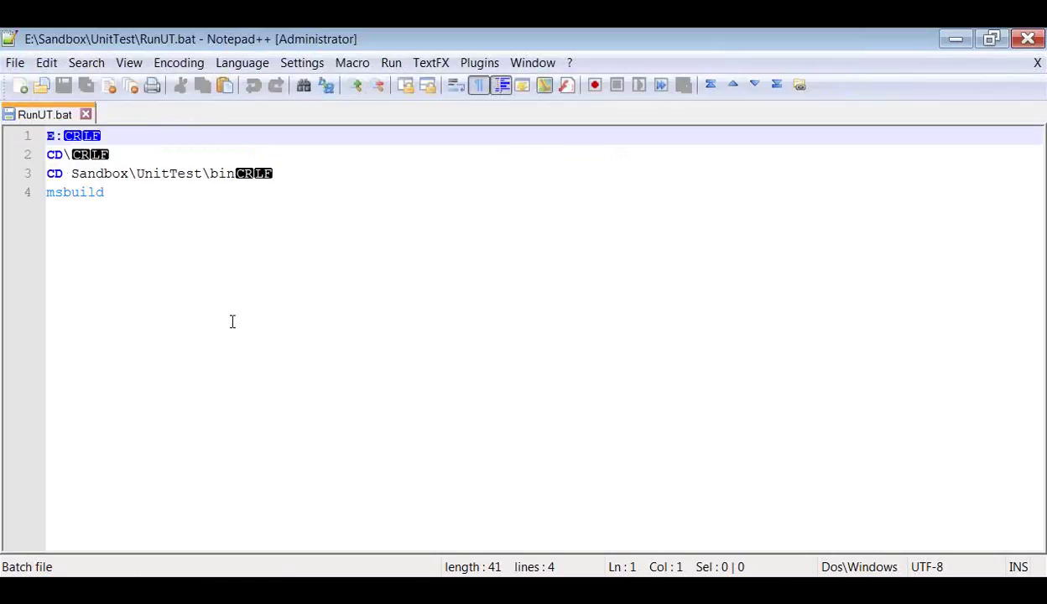
- Examine the drive, folder and msbuild commands in RunUT.bat, and close Notepad++
{"action": "left_click", "coordinate": [122, 191]}
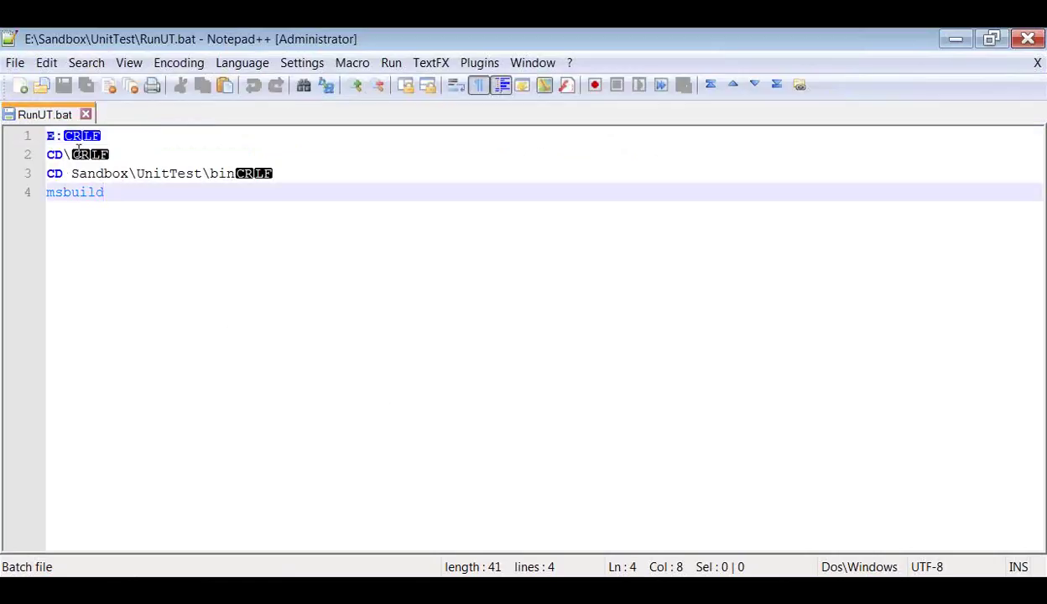
{"action": "left_click_drag", "start_coordinate": [65, 136], "coordinate": [47, 136]}
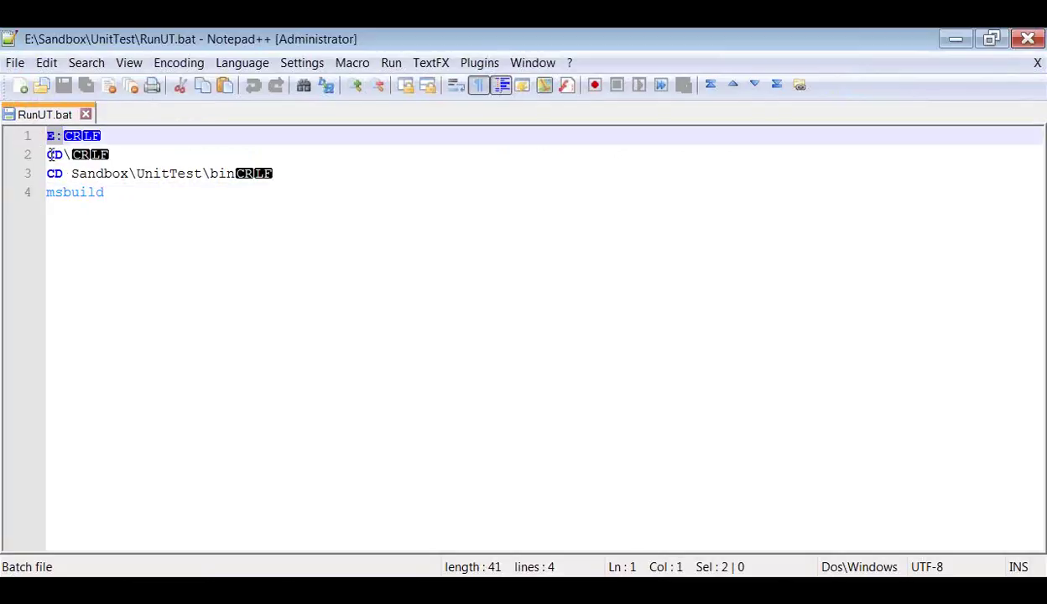
{"action": "left_click_drag", "start_coordinate": [48, 173], "coordinate": [233, 171]}
{"action": "left_click_drag", "start_coordinate": [120, 194], "coordinate": [18, 198]}
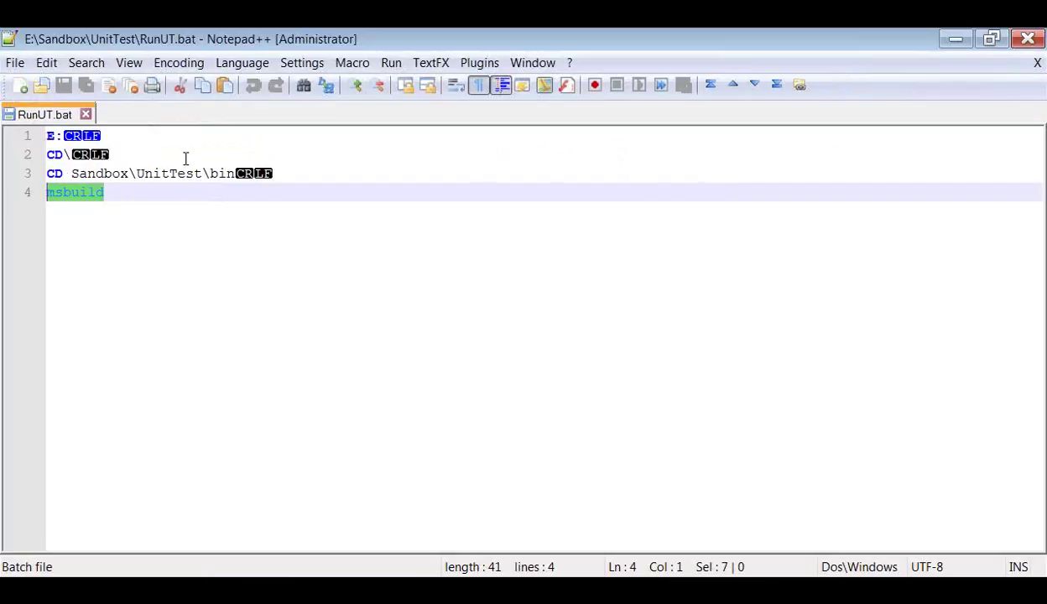
{"action": "left_click", "coordinate": [123, 225]}
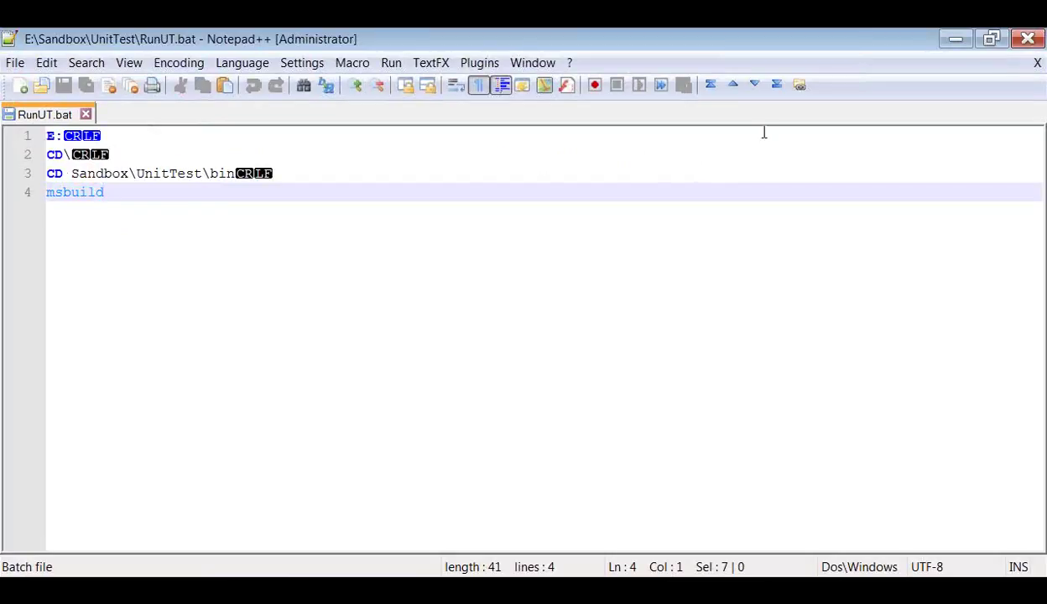
{"action": "left_click", "coordinate": [1025, 40]}
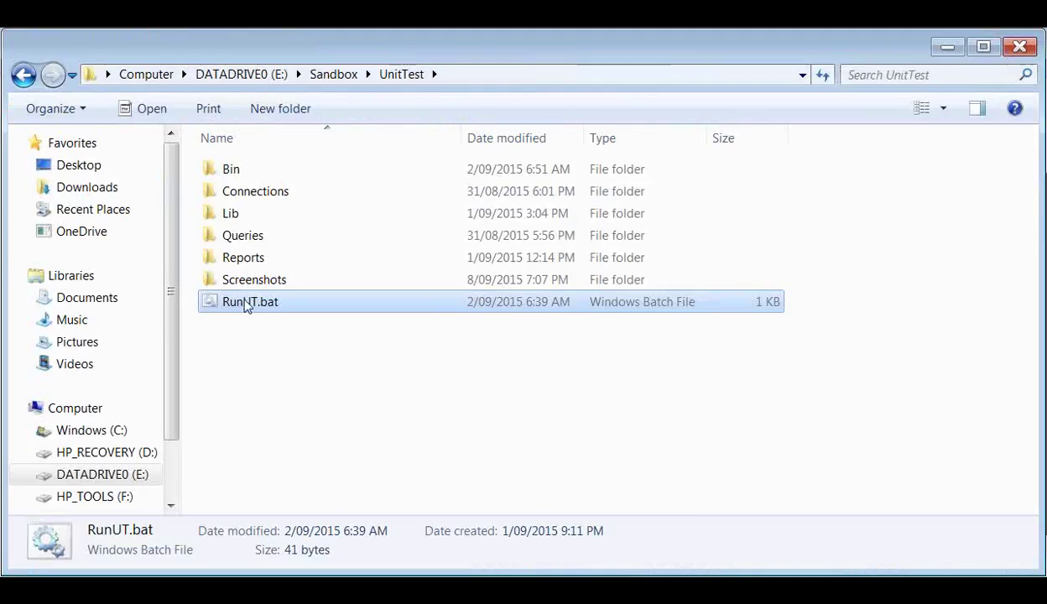
- Run RunUT.bat and open Report-2015.11.20.html from the Reports\html folder in the browser
{"action": "double_click", "coordinate": [243, 303]}
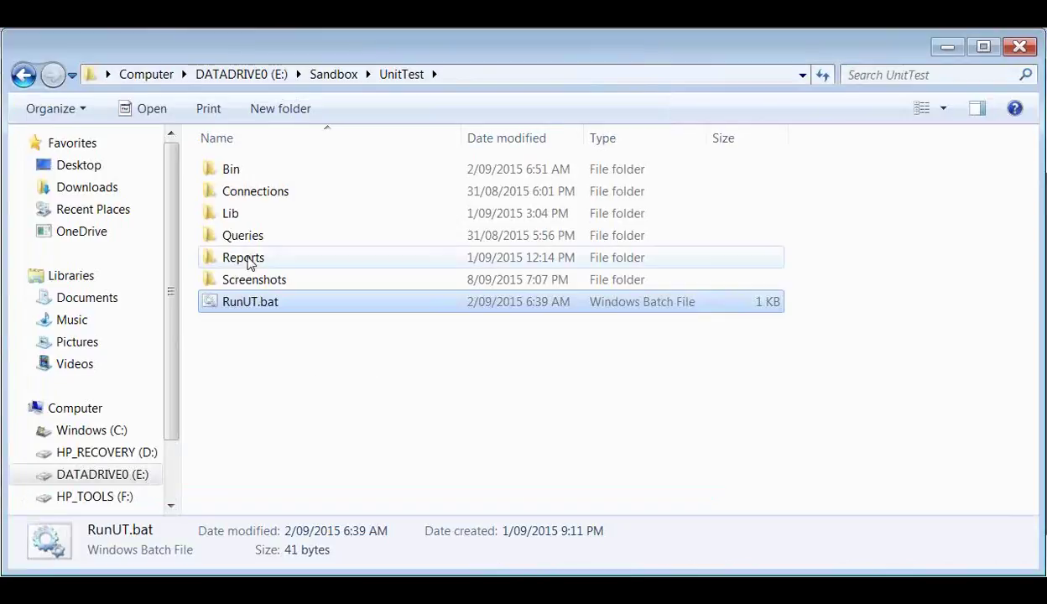
{"action": "double_click", "coordinate": [248, 261]}
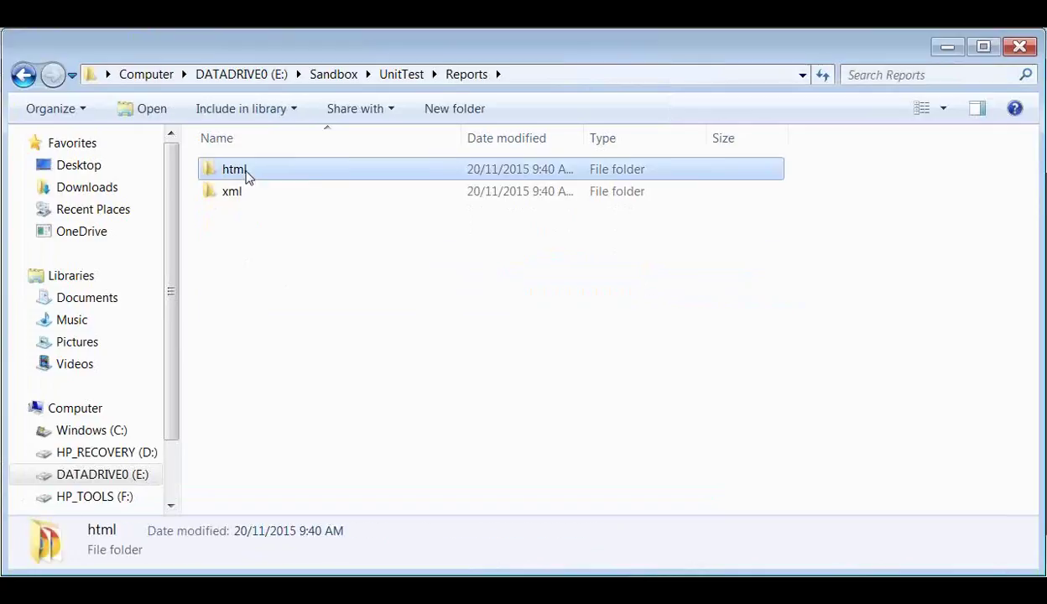
{"action": "double_click", "coordinate": [248, 171]}
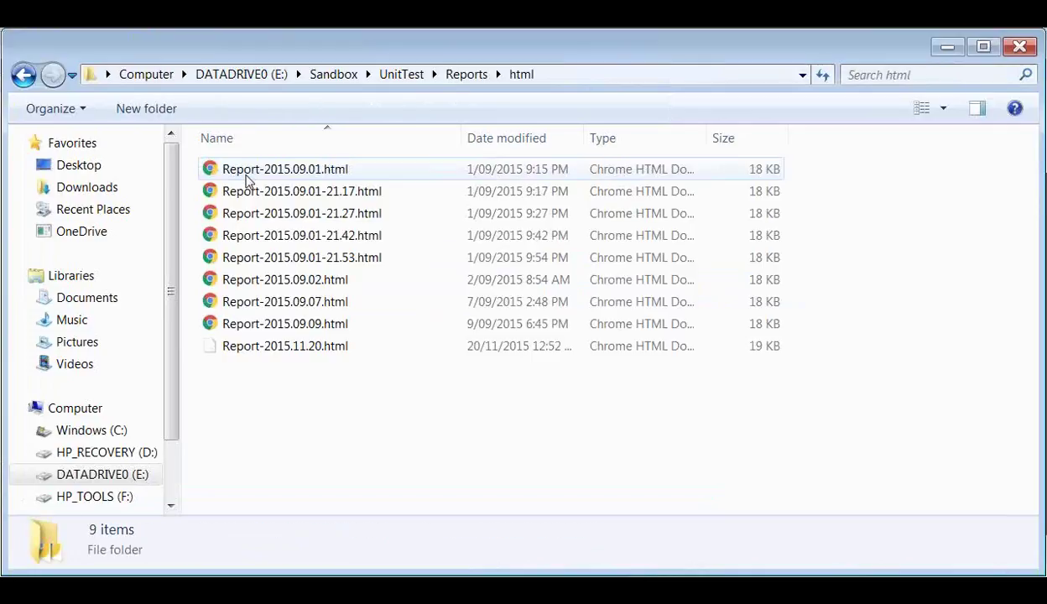
{"action": "double_click", "coordinate": [292, 352]}
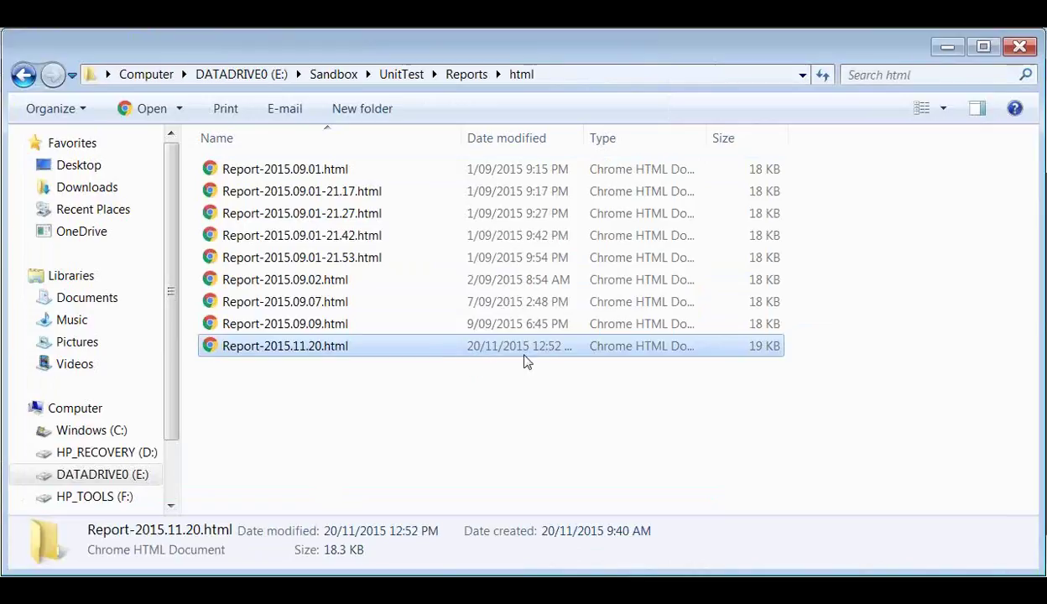
{"action": "double_click", "coordinate": [292, 346]}
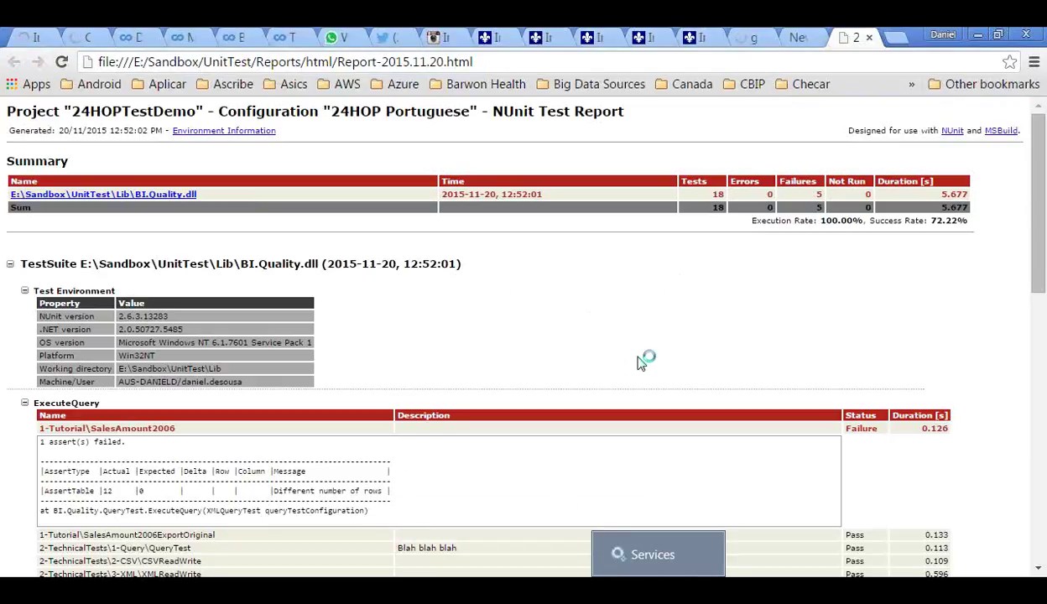
- Review the NUnit report's project name, configuration name, summary and list of executed tests
{"action": "left_click_drag", "start_coordinate": [71, 112], "coordinate": [195, 109]}
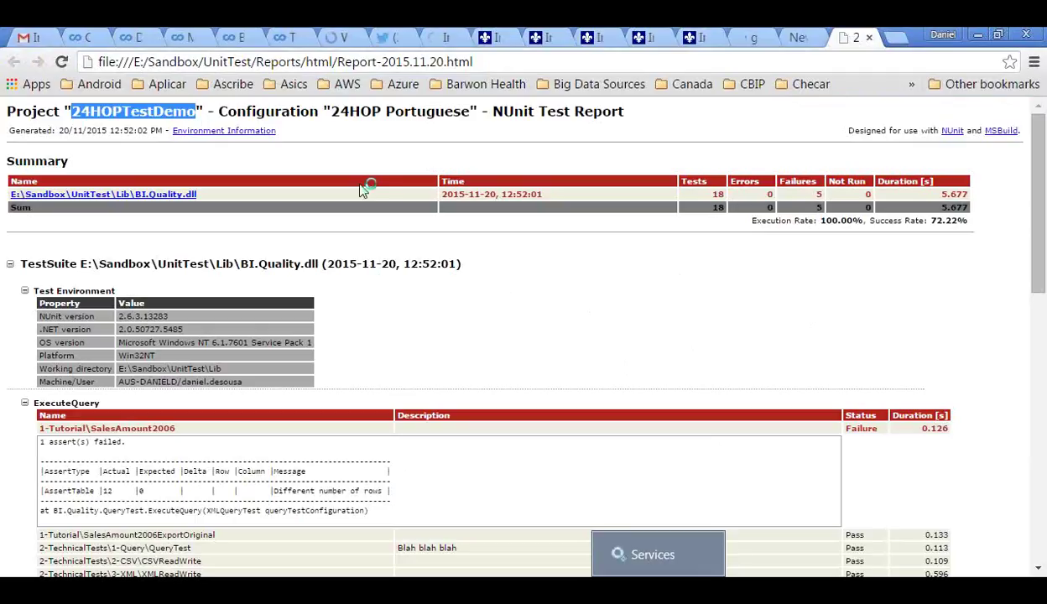
{"action": "left_click_drag", "start_coordinate": [328, 111], "coordinate": [468, 115]}
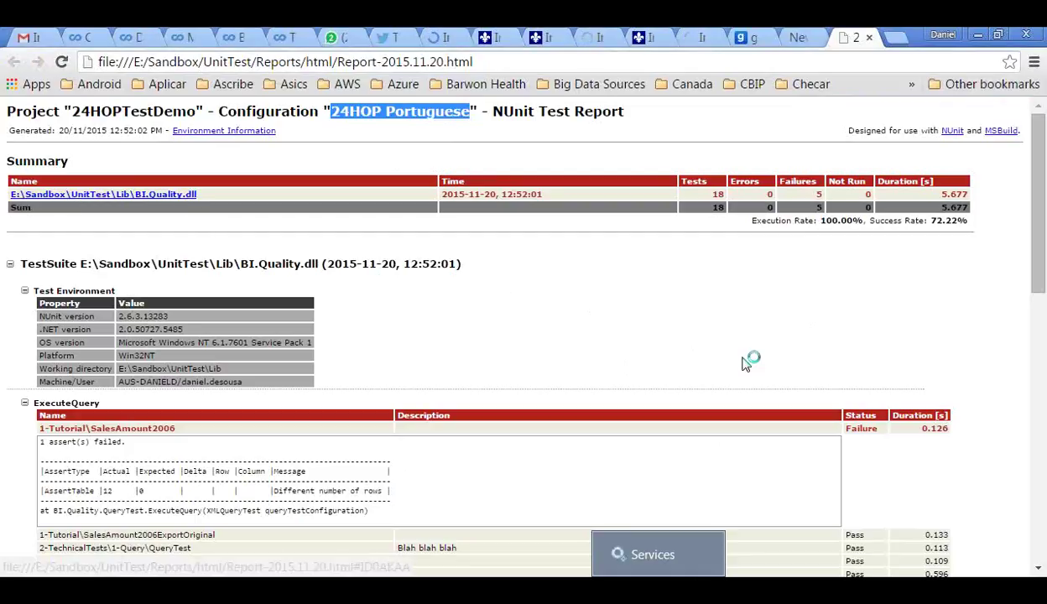
{"action": "scroll", "coordinate": [567, 336], "scroll_direction": "down", "scroll_amount": 1}
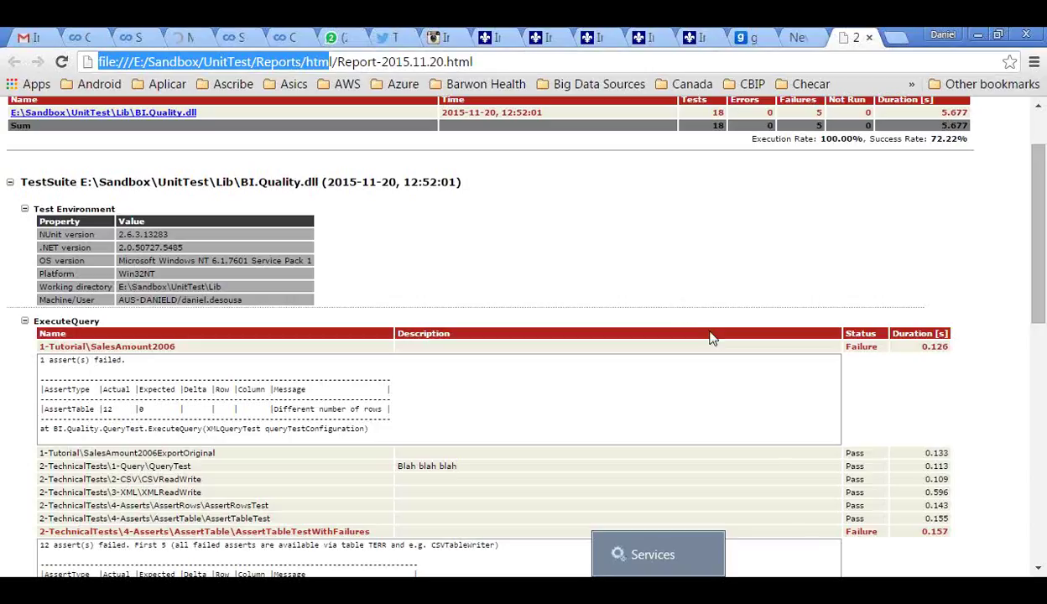
{"action": "scroll", "coordinate": [709, 337], "scroll_direction": "down", "scroll_amount": 1}
{"action": "scroll", "coordinate": [710, 337], "scroll_direction": "down", "scroll_amount": 1}
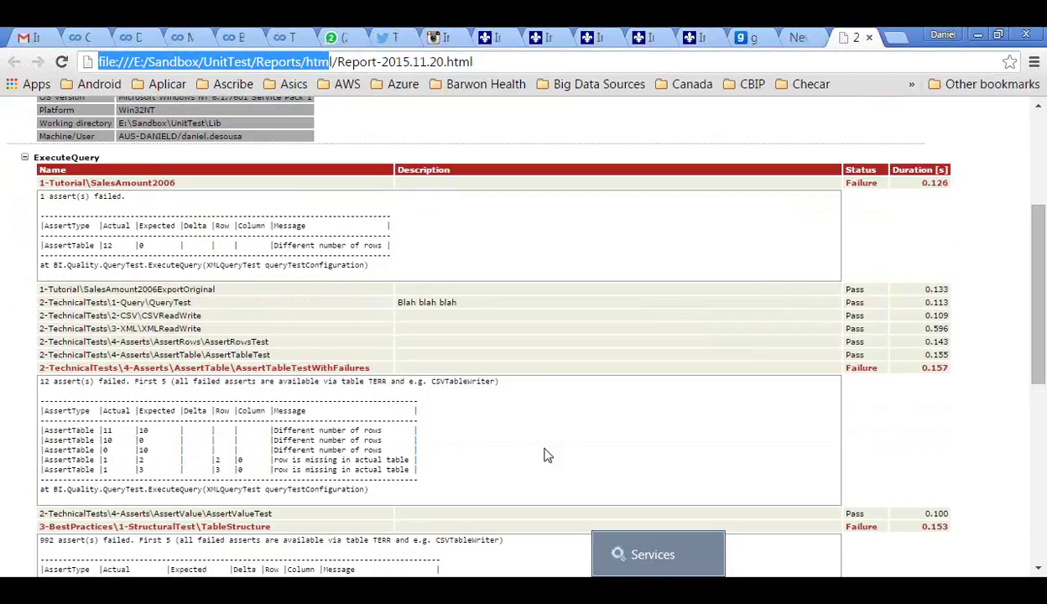
- Examine the actual values, expected values and messages of the failed SalesAmount2006 and AssertTableTestWithFailures tests, and skim the remaining failures
{"action": "scroll", "coordinate": [545, 455], "scroll_direction": "up", "scroll_amount": 1}
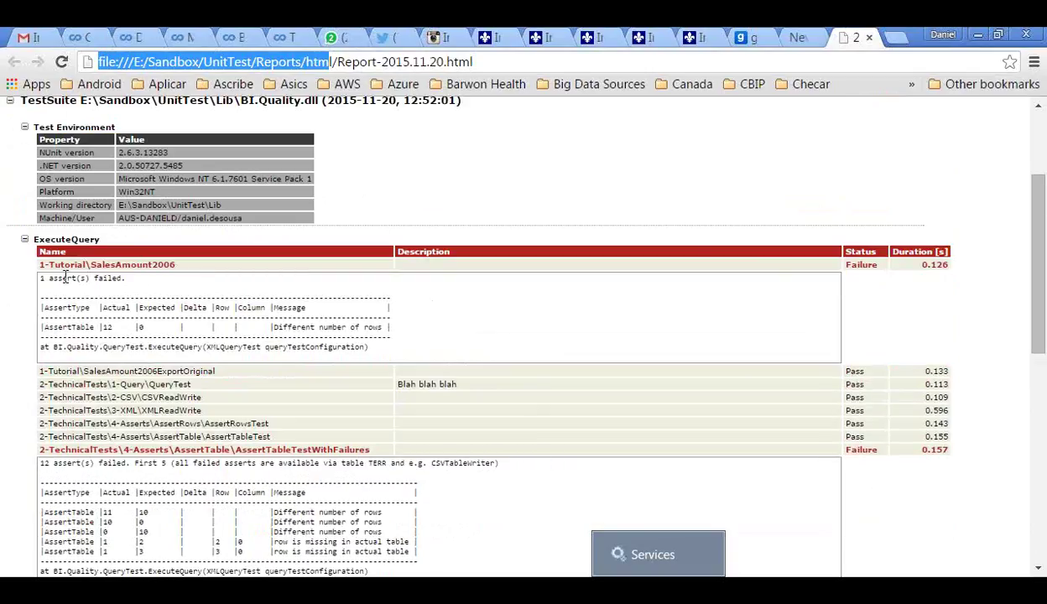
{"action": "mouse_move", "coordinate": [149, 327]}
{"action": "left_mouse_down"}
{"action": "mouse_move", "coordinate": [126, 327]}
{"action": "mouse_move", "coordinate": [140, 327]}
{"action": "left_mouse_up"}
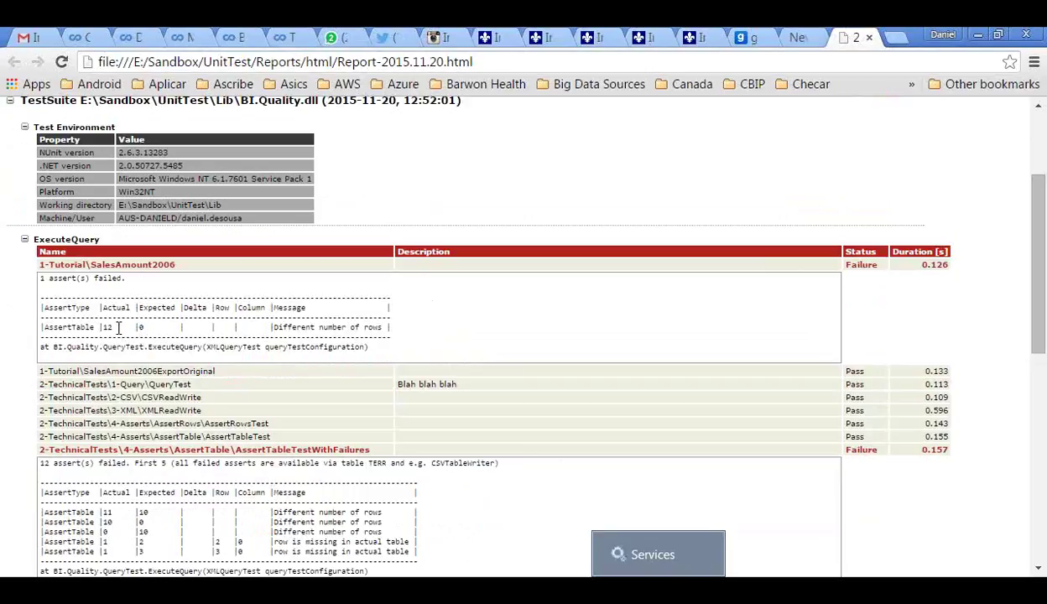
{"action": "double_click", "coordinate": [107, 327]}
{"action": "scroll", "coordinate": [482, 436], "scroll_direction": "down", "scroll_amount": 3}
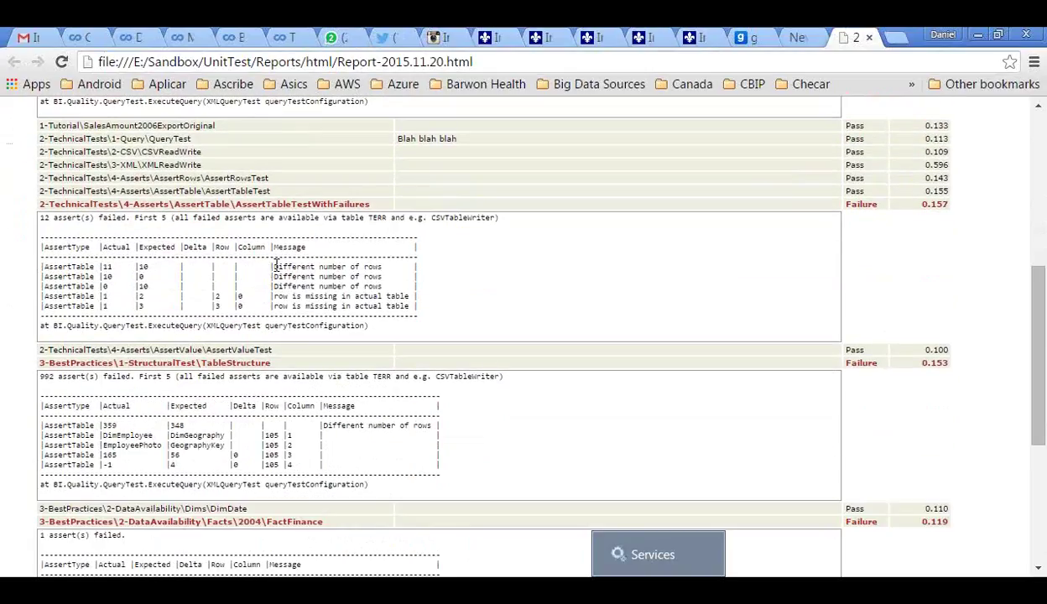
{"action": "left_click_drag", "start_coordinate": [387, 267], "coordinate": [274, 267]}
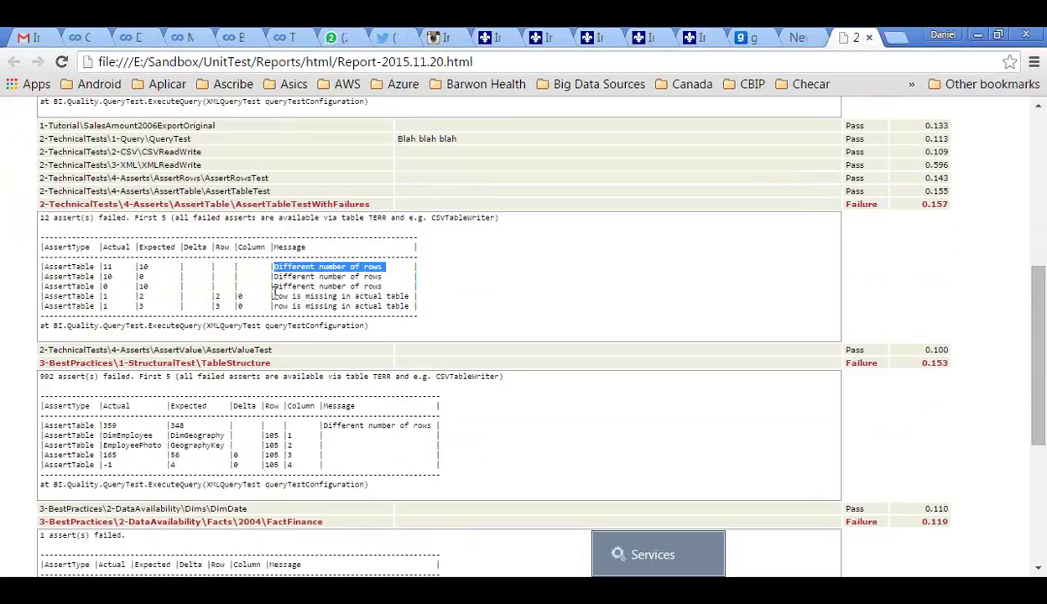
{"action": "left_click_drag", "start_coordinate": [276, 296], "coordinate": [412, 297]}
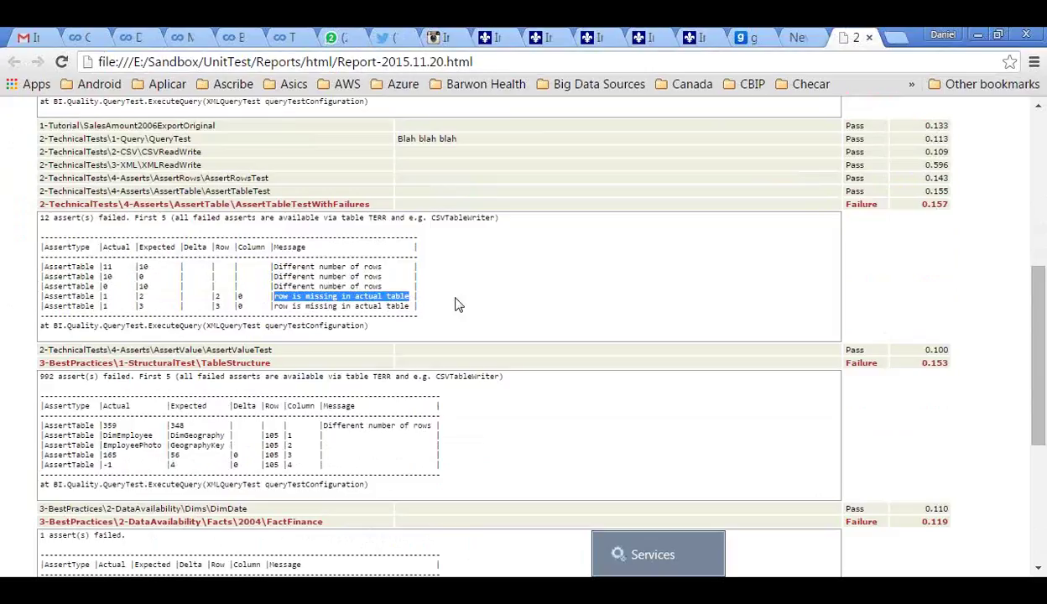
{"action": "left_click_drag", "start_coordinate": [151, 266], "coordinate": [140, 275]}
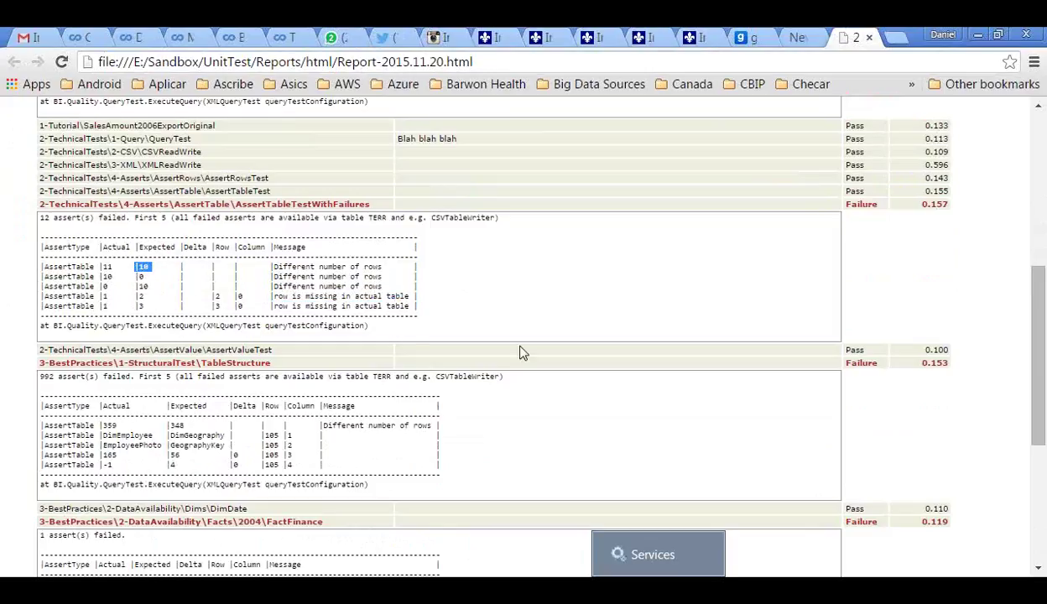
{"action": "scroll", "coordinate": [520, 353], "scroll_direction": "down", "scroll_amount": 5}
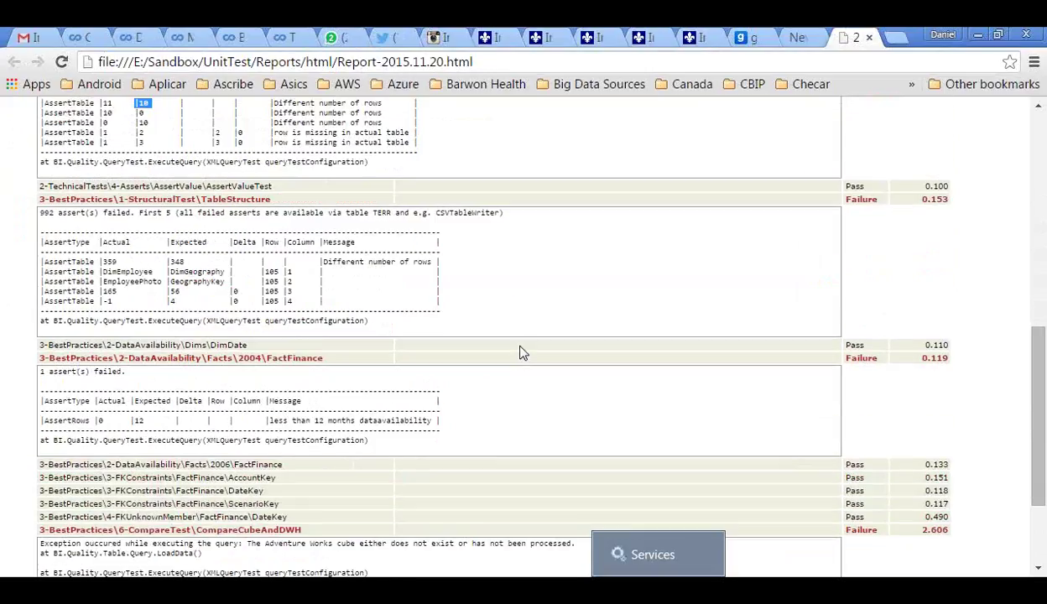
{"action": "scroll", "coordinate": [528, 367], "scroll_direction": "up", "scroll_amount": 10}
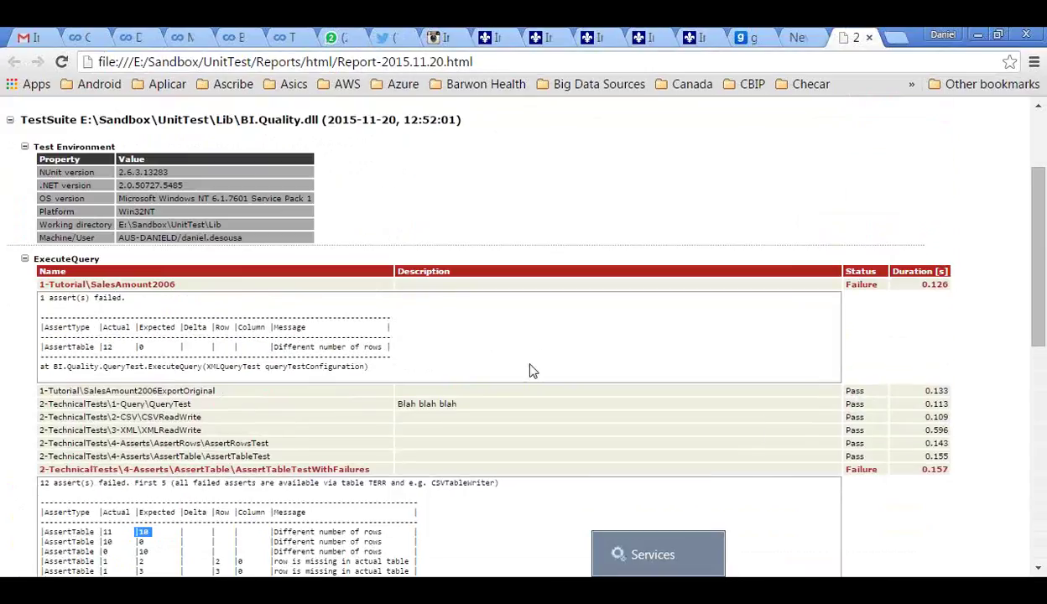
- Return to File Explorer, go to the Reports\xml folder, and open Report-2015.11.20.xml in Notepad++
{"action": "left_click", "coordinate": [469, 524]}
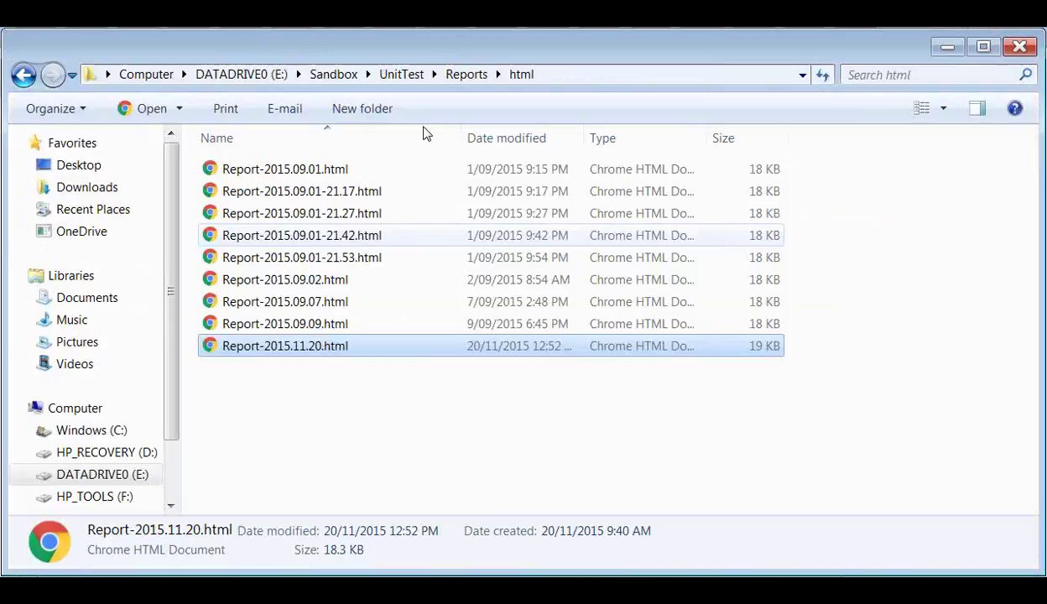
{"action": "left_click", "coordinate": [468, 75]}
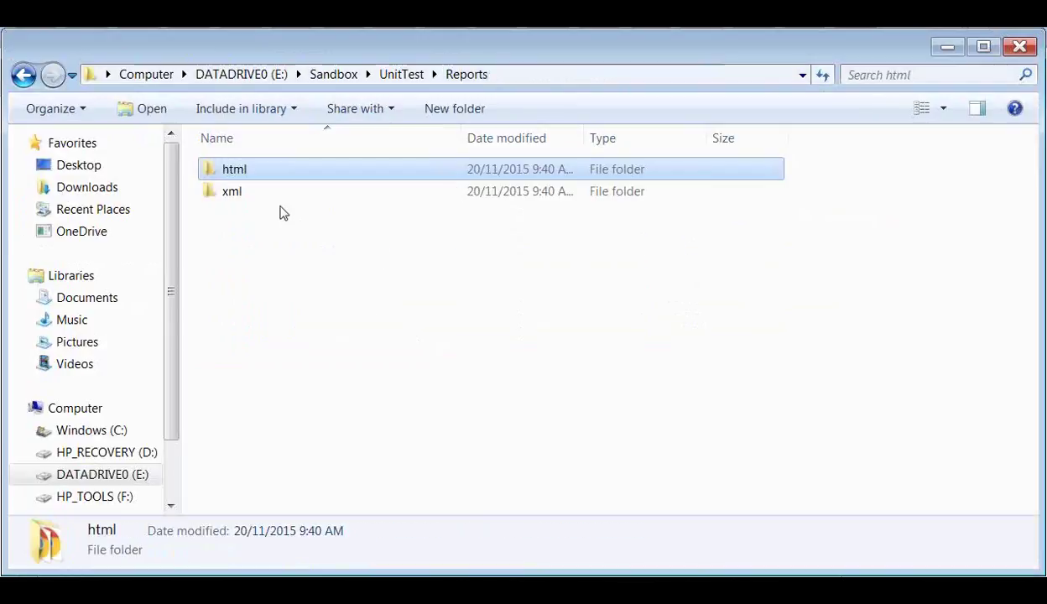
{"action": "double_click", "coordinate": [231, 199]}
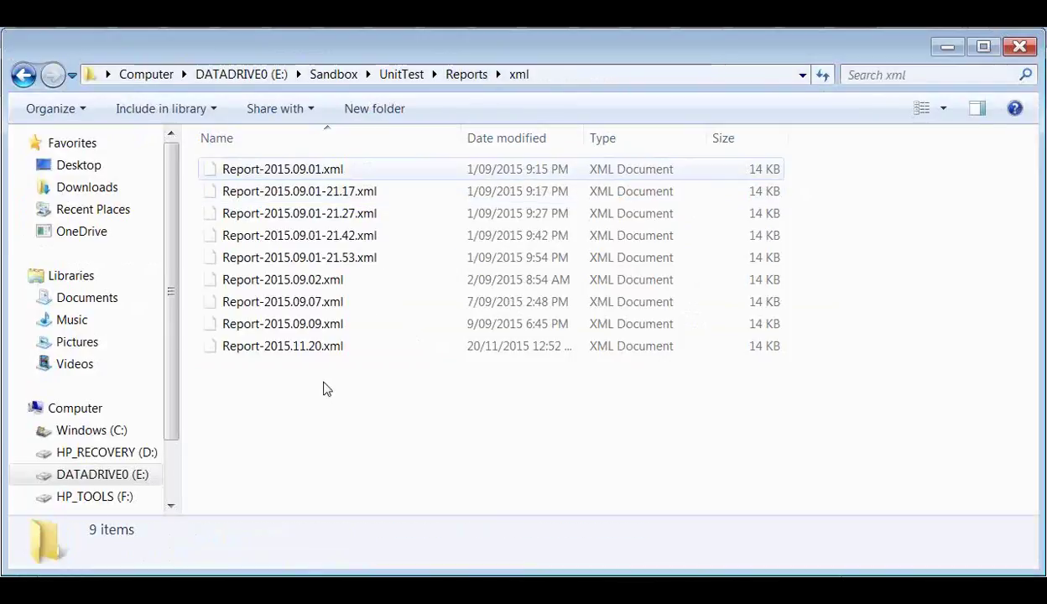
{"action": "left_click", "coordinate": [294, 352]}
{"action": "right_click", "coordinate": [294, 350]}
{"action": "left_click", "coordinate": [381, 280]}
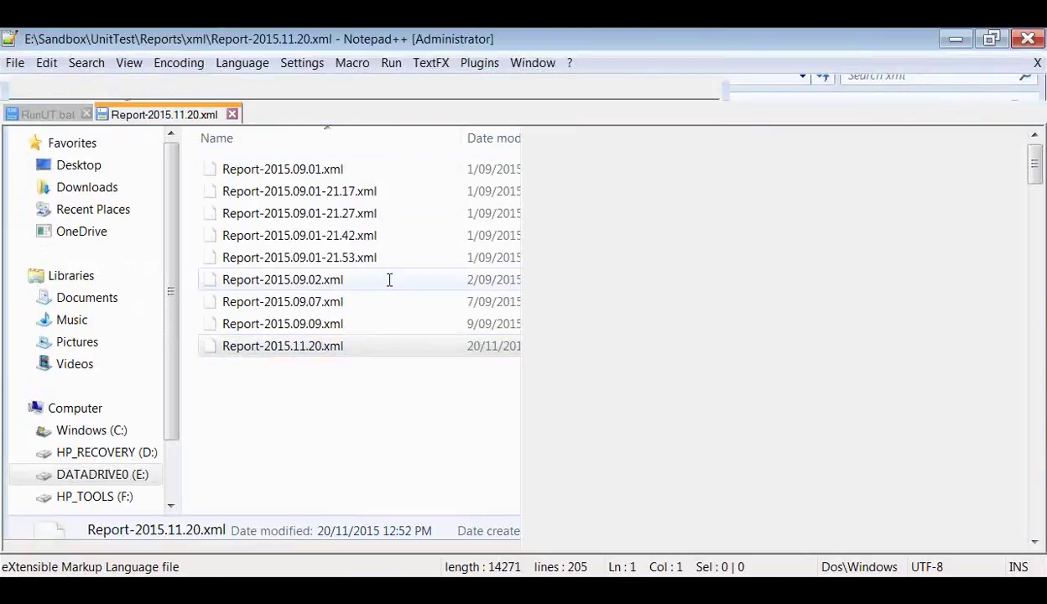
- Look through the test cases in Report-2015.11.20.xml, and close both the XML report and RunUT.bat
{"action": "scroll", "coordinate": [595, 357], "scroll_direction": "down", "scroll_amount": 9}
{"action": "scroll", "coordinate": [596, 359], "scroll_direction": "down", "scroll_amount": 20}
{"action": "scroll", "coordinate": [596, 358], "scroll_direction": "down", "scroll_amount": 16}
{"action": "scroll", "coordinate": [596, 358], "scroll_direction": "up", "scroll_amount": 19}
{"action": "scroll", "coordinate": [596, 358], "scroll_direction": "up", "scroll_amount": 20}
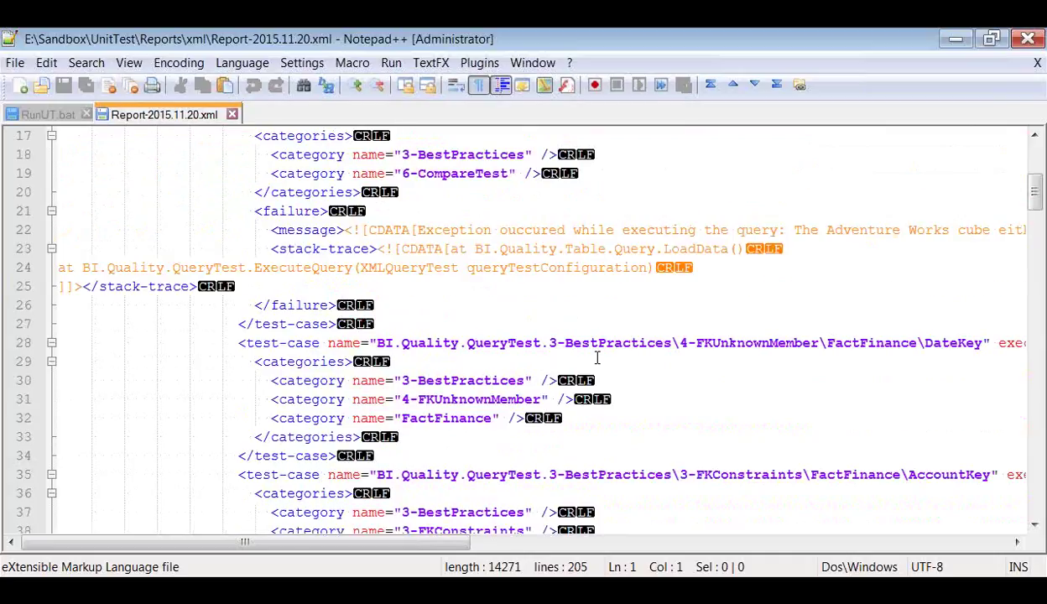
{"action": "scroll", "coordinate": [596, 358], "scroll_direction": "up", "scroll_amount": 6}
{"action": "left_click", "coordinate": [231, 114]}
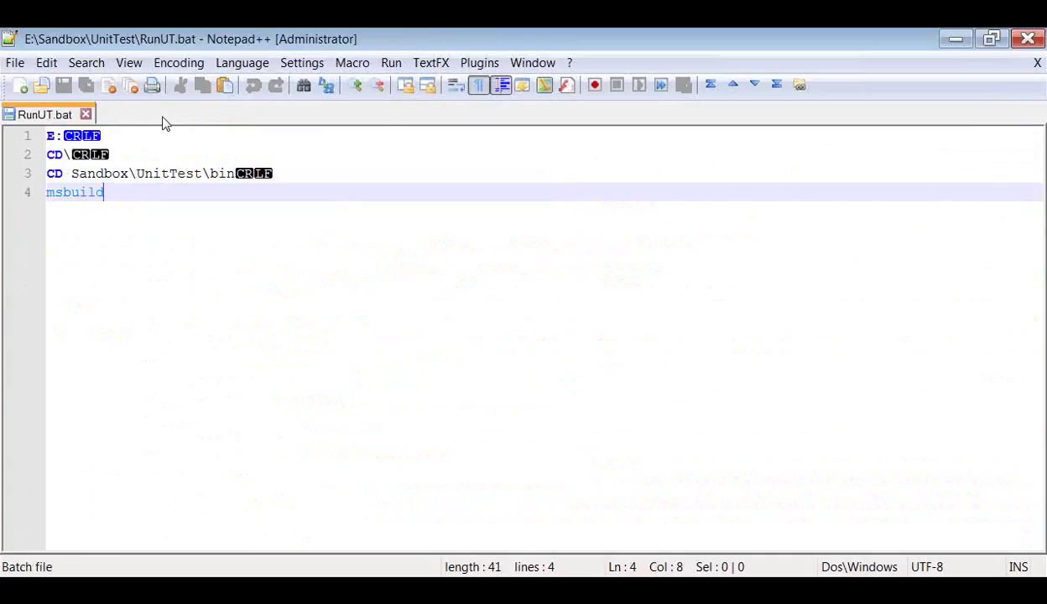
{"action": "left_click", "coordinate": [85, 114]}
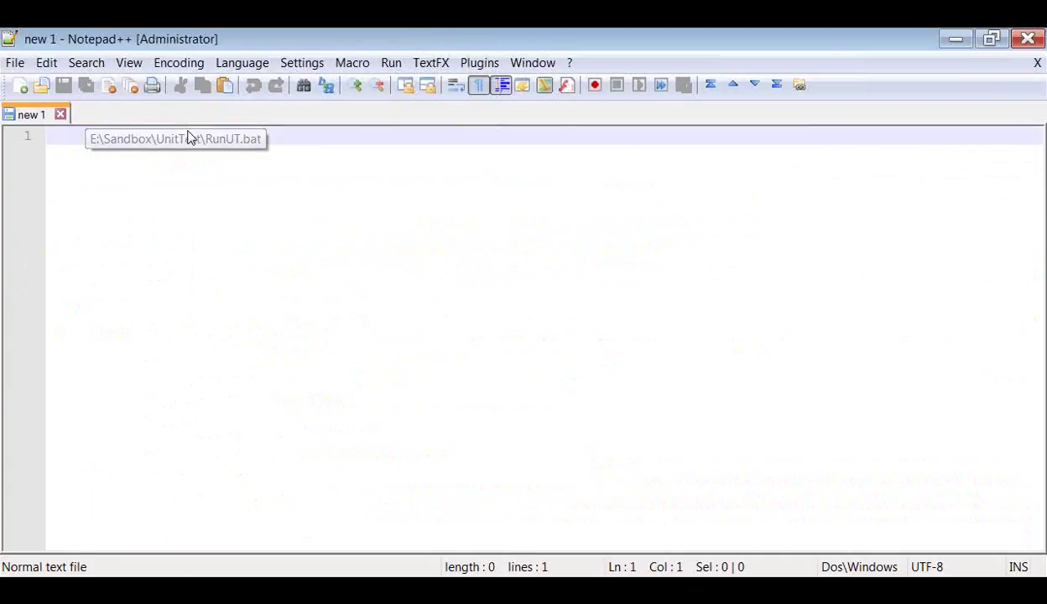
- Switch to SQL Server Management Studio and open the Job Activity Monitor under SQL Server Agent on localhost\SQL2012
{"action": "left_click", "coordinate": [957, 39]}
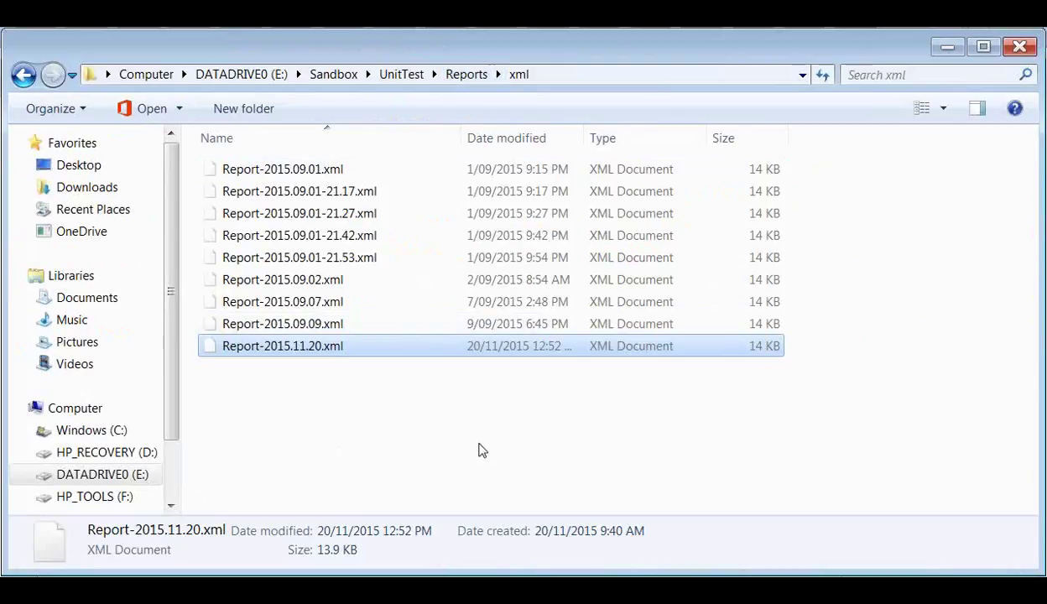
{"action": "left_click", "coordinate": [947, 48]}
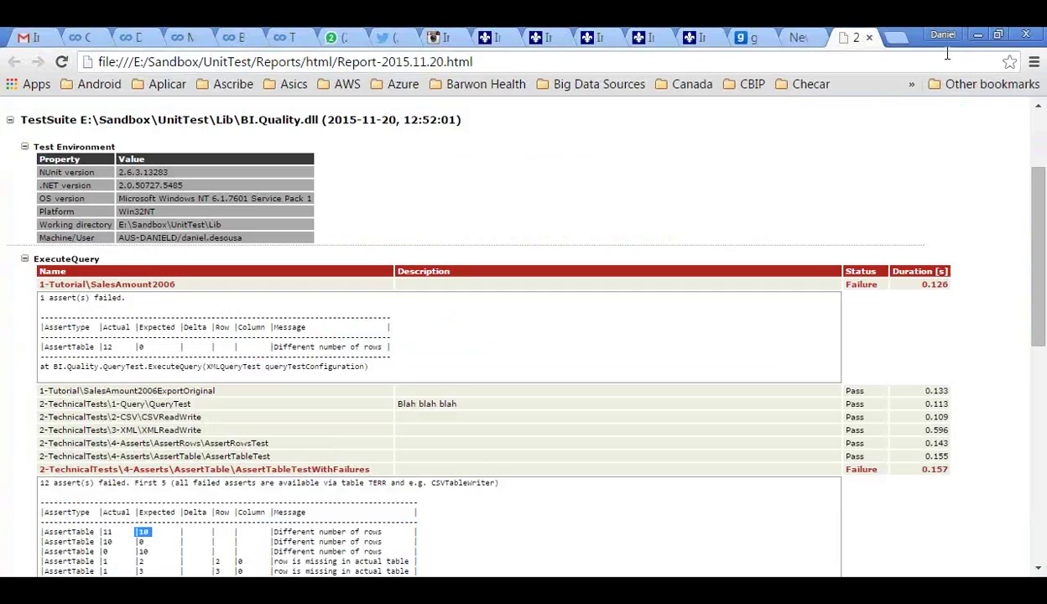
{"action": "left_click", "coordinate": [442, 554]}
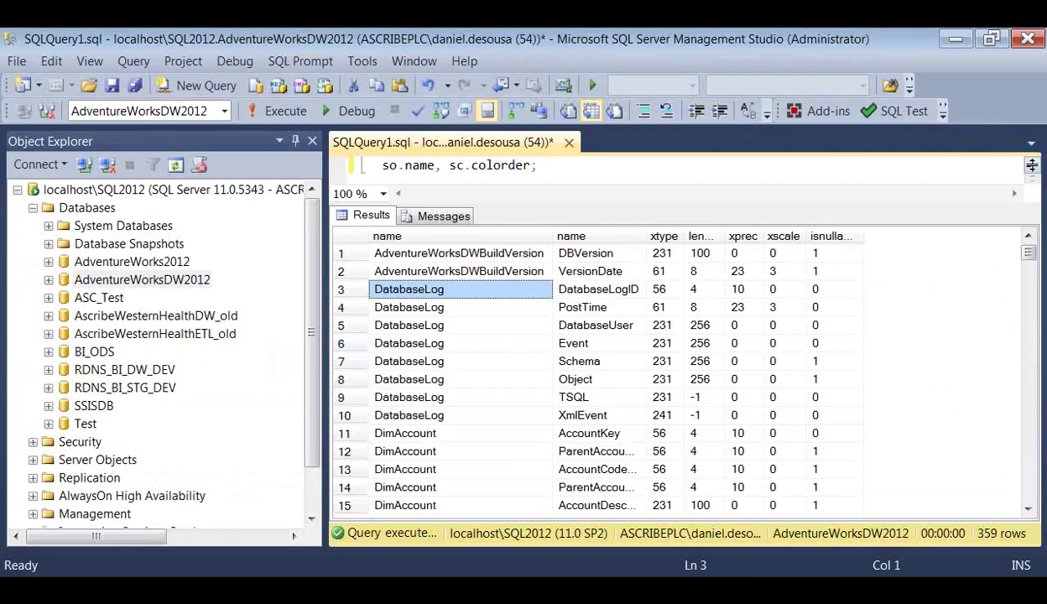
{"action": "left_click", "coordinate": [34, 207]}
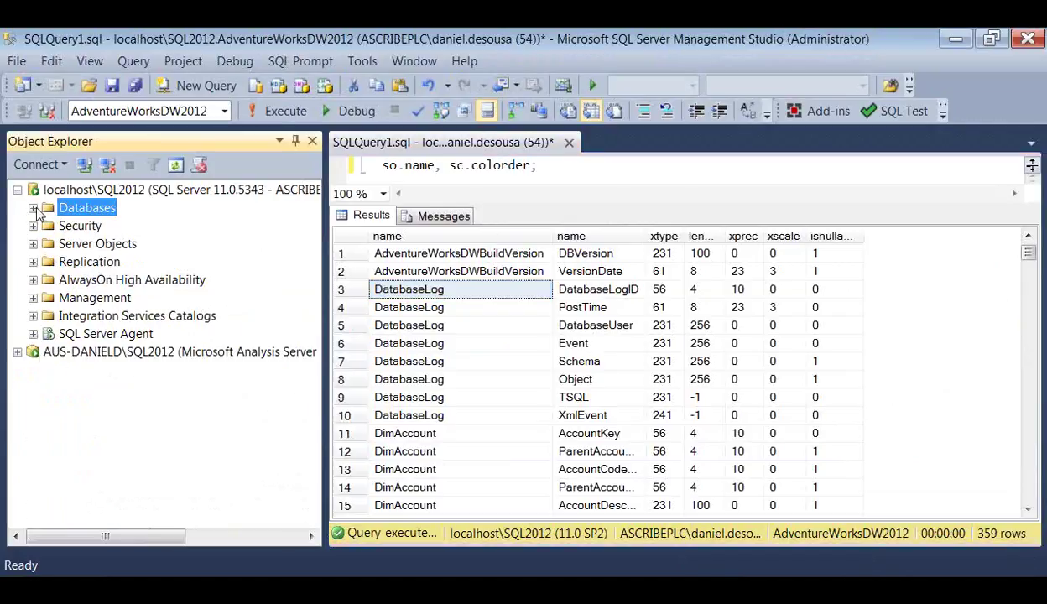
{"action": "left_click", "coordinate": [32, 334]}
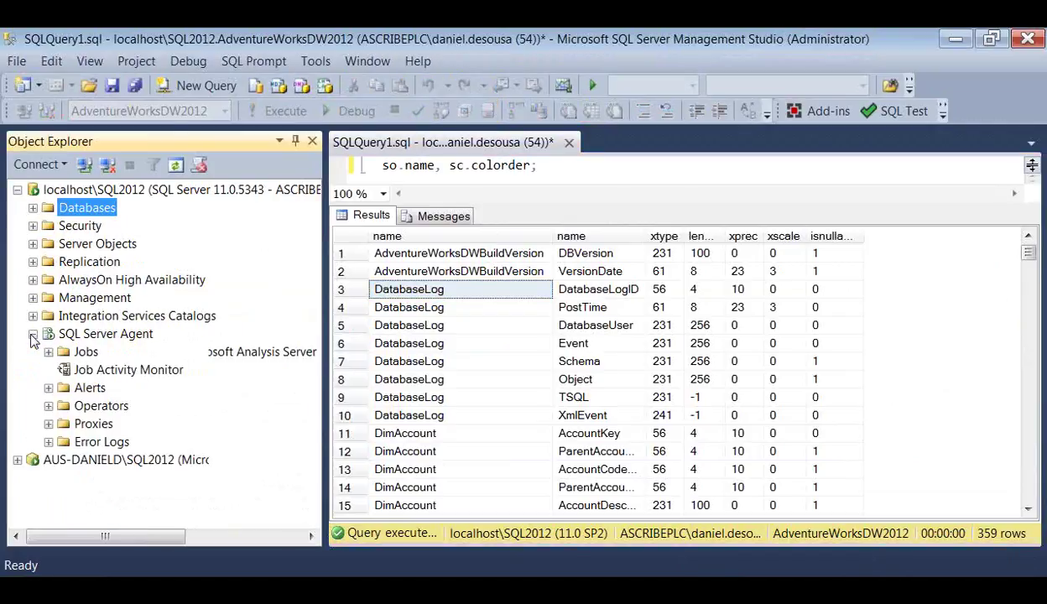
{"action": "double_click", "coordinate": [126, 370]}
- Inspect the type and command of the Run UT step in the UnitTest job's properties, and close both dialogs without saving
{"action": "left_click", "coordinate": [400, 184]}
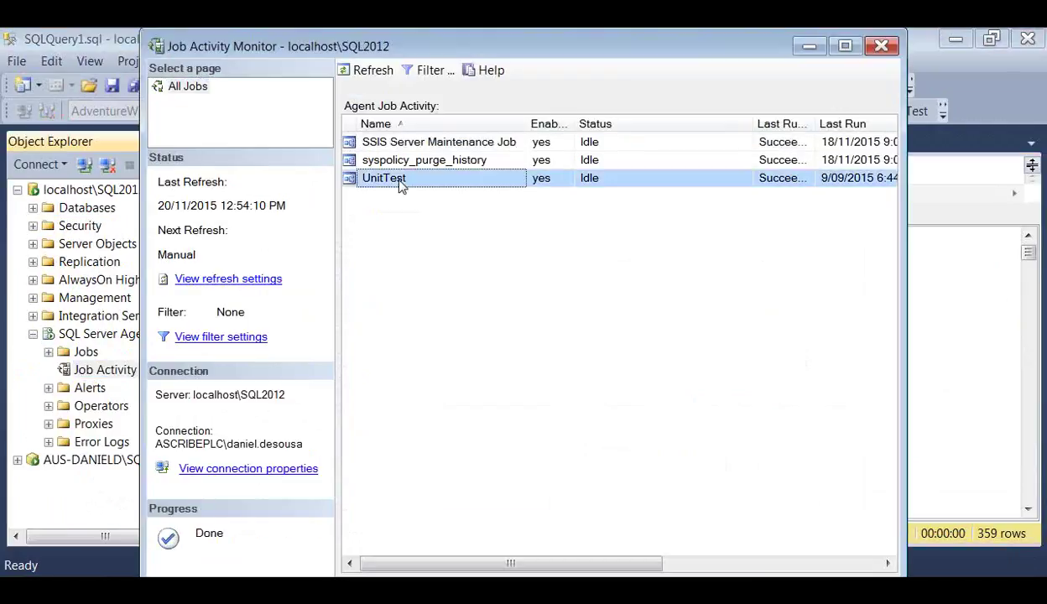
{"action": "double_click", "coordinate": [399, 184]}
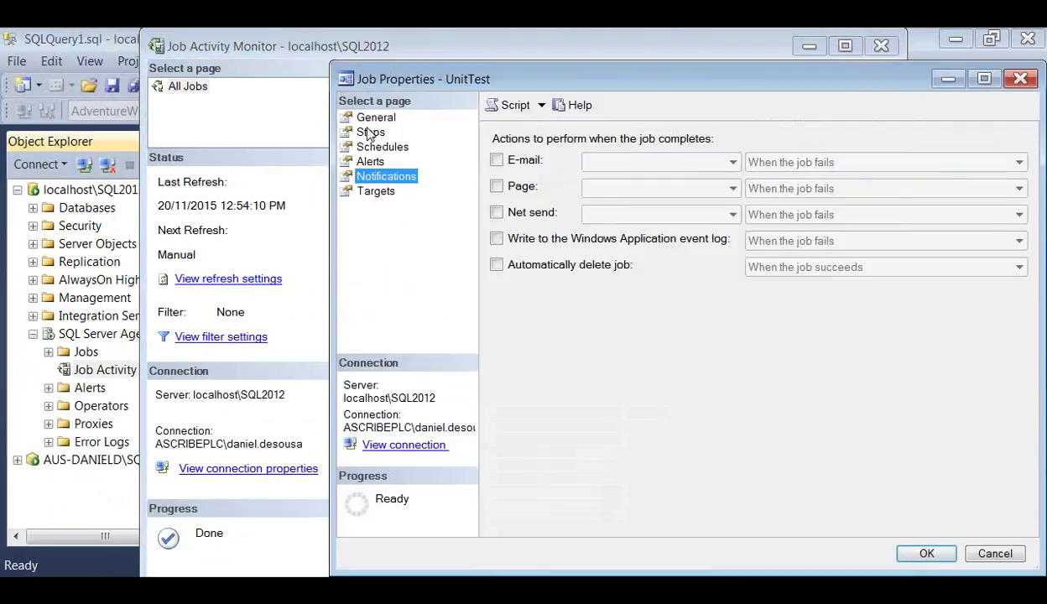
{"action": "left_click", "coordinate": [371, 133]}
{"action": "left_click", "coordinate": [602, 178]}
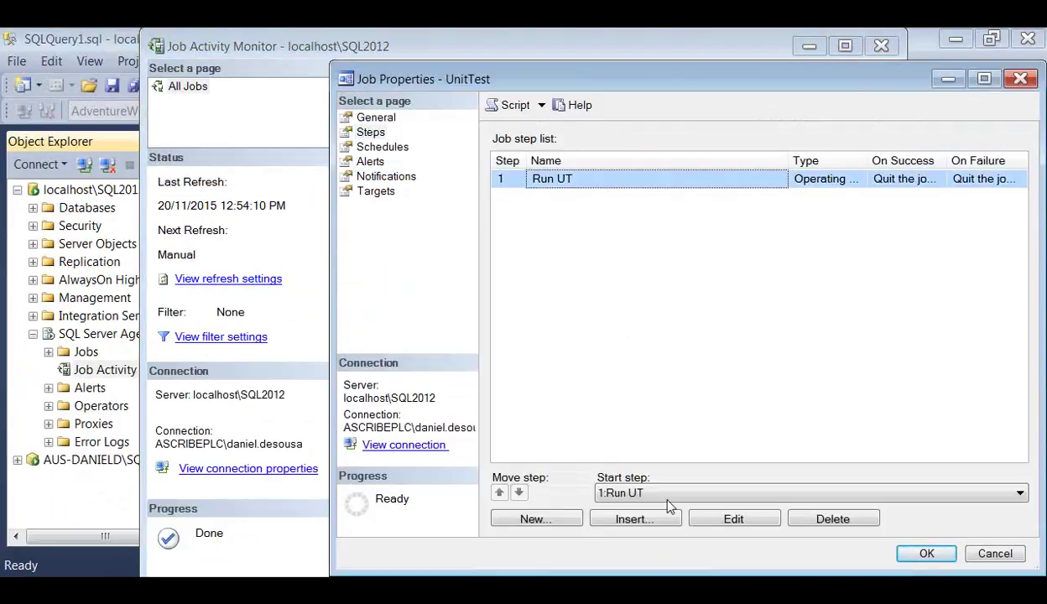
{"action": "left_click", "coordinate": [732, 517]}
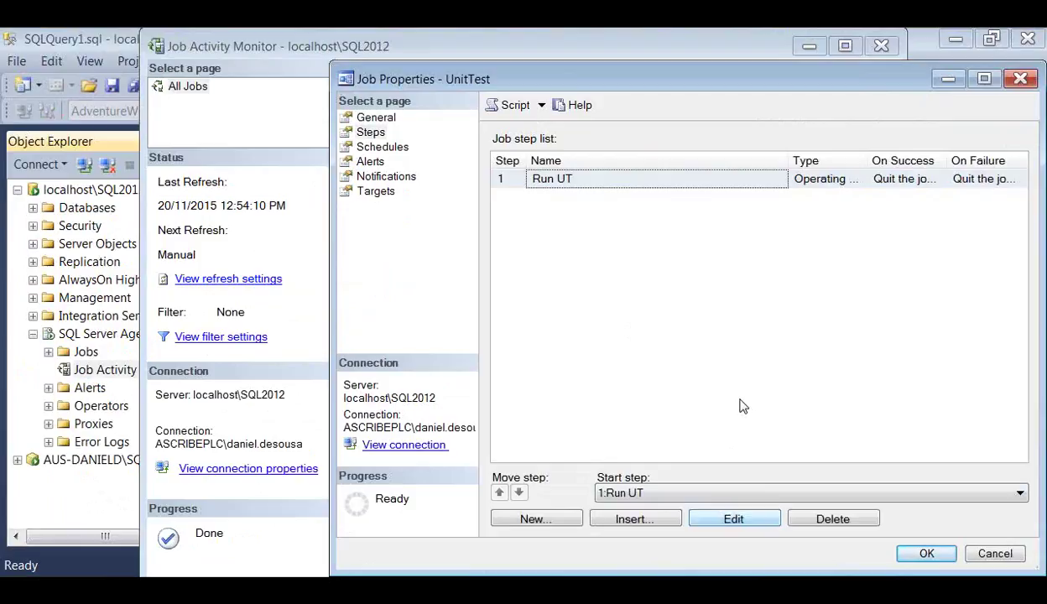
{"action": "left_click_drag", "start_coordinate": [544, 259], "coordinate": [391, 259]}
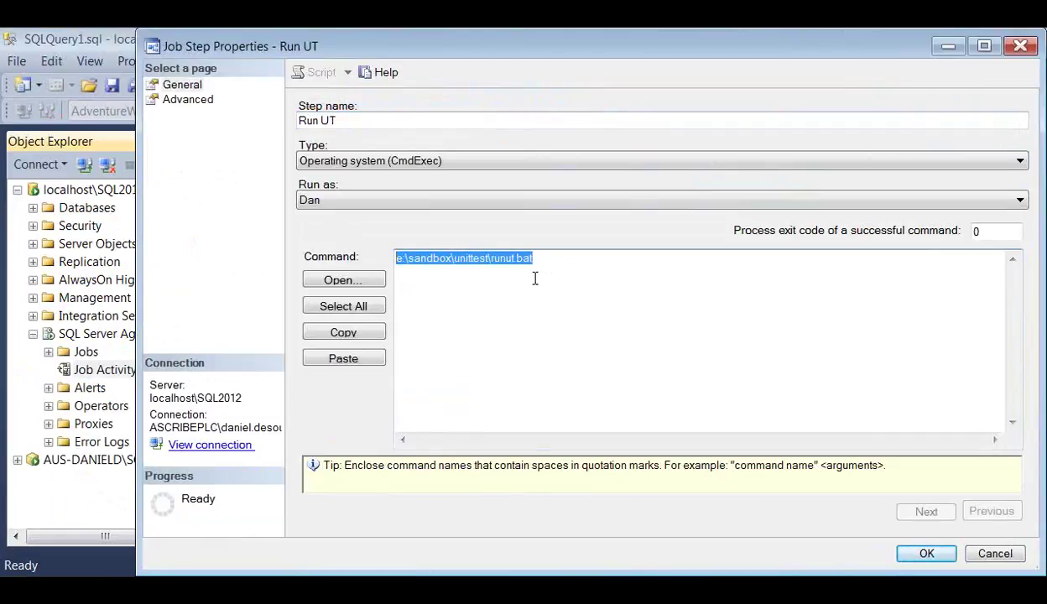
{"action": "left_click", "coordinate": [470, 587]}
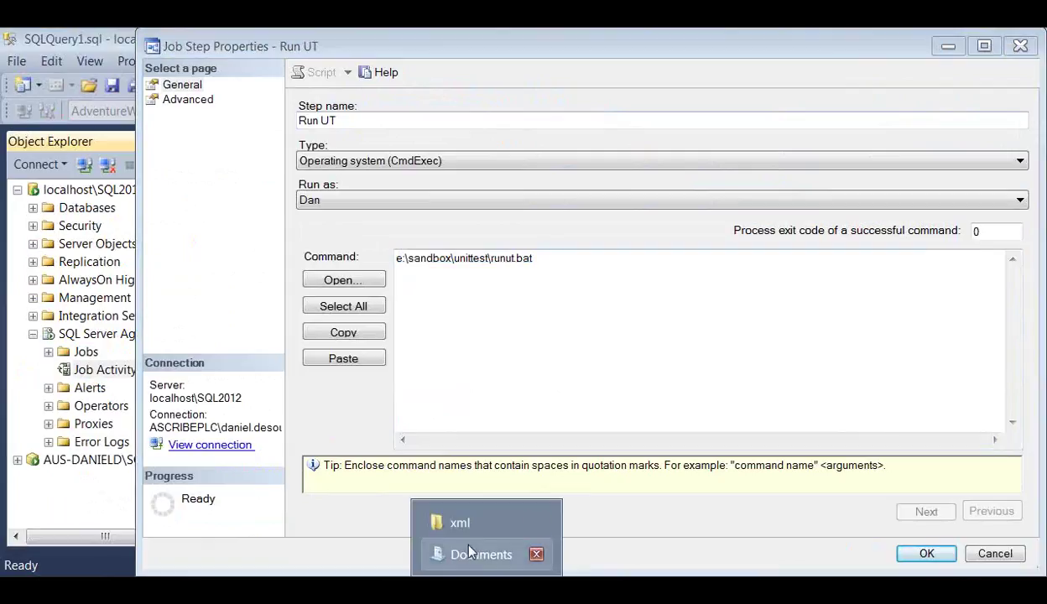
{"action": "left_click", "coordinate": [994, 553]}
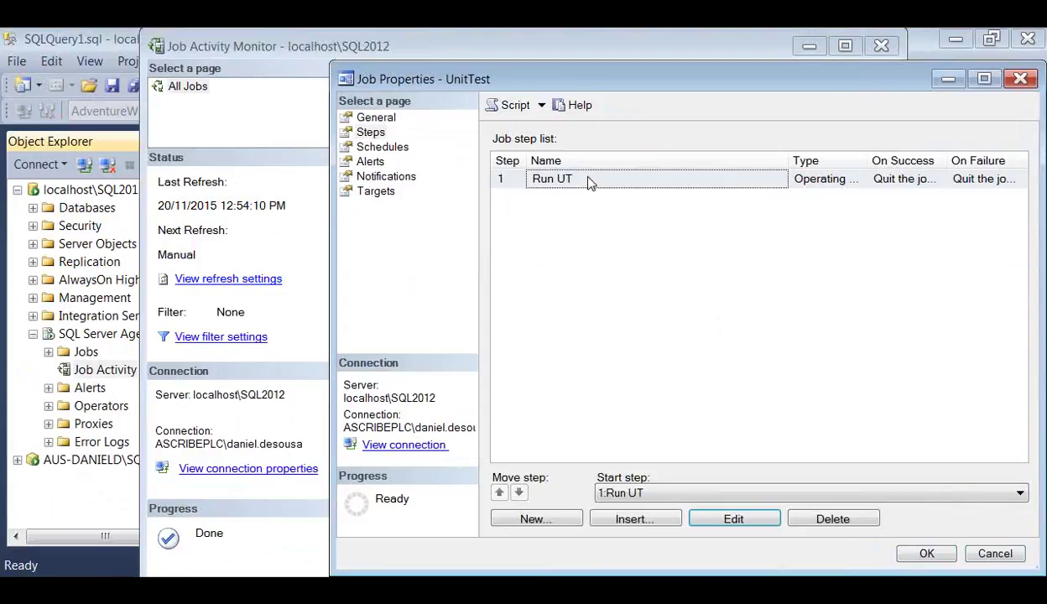
{"action": "left_click", "coordinate": [994, 553]}
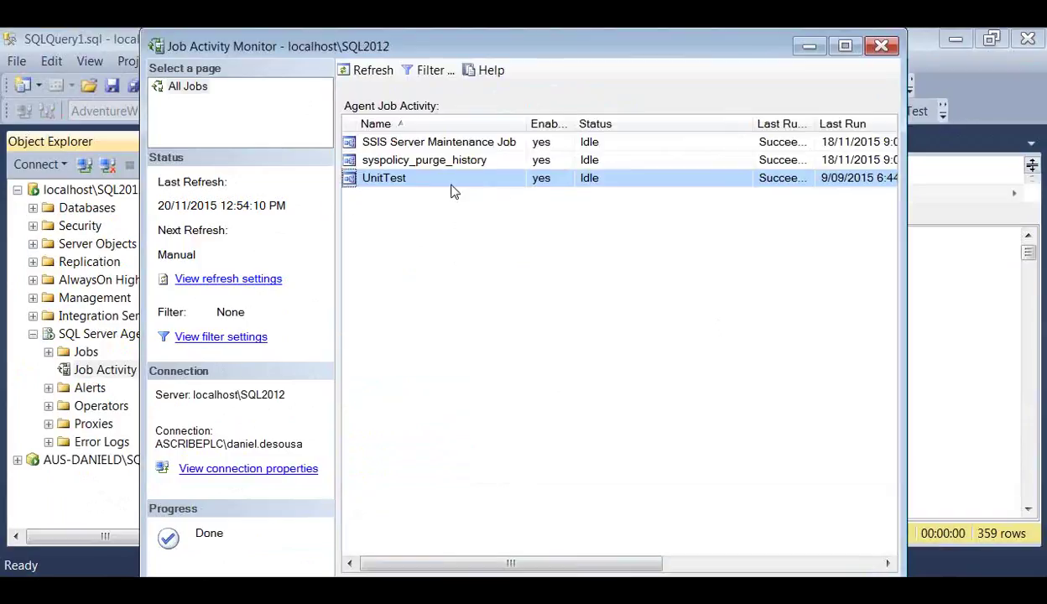
- Start the UnitTest job from the Job Activity Monitor and close the job progress dialog
{"action": "right_click", "coordinate": [388, 190]}
{"action": "left_click", "coordinate": [415, 193]}
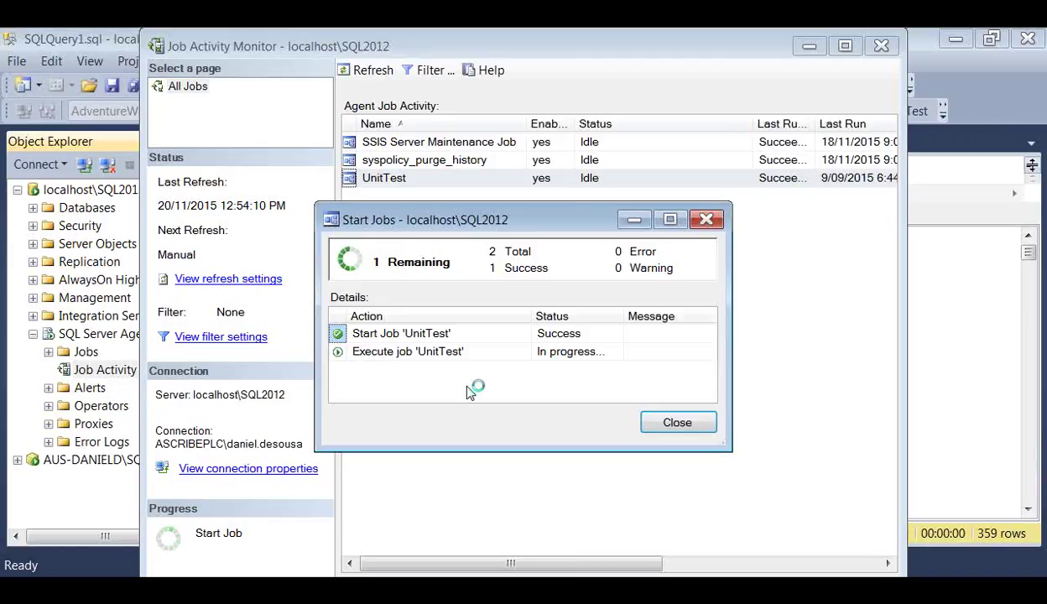
{"action": "left_click", "coordinate": [701, 425]}
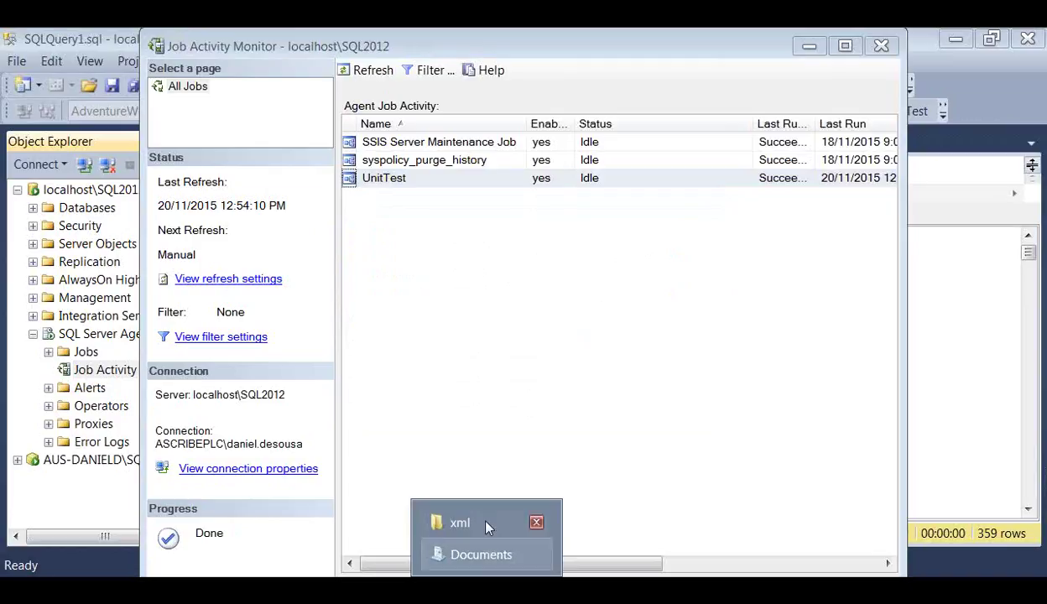
- Switch to the Reports\xml folder and widen the Date modified column to check when Report-2015.11.20.xml was last written
{"action": "left_click", "coordinate": [478, 520]}
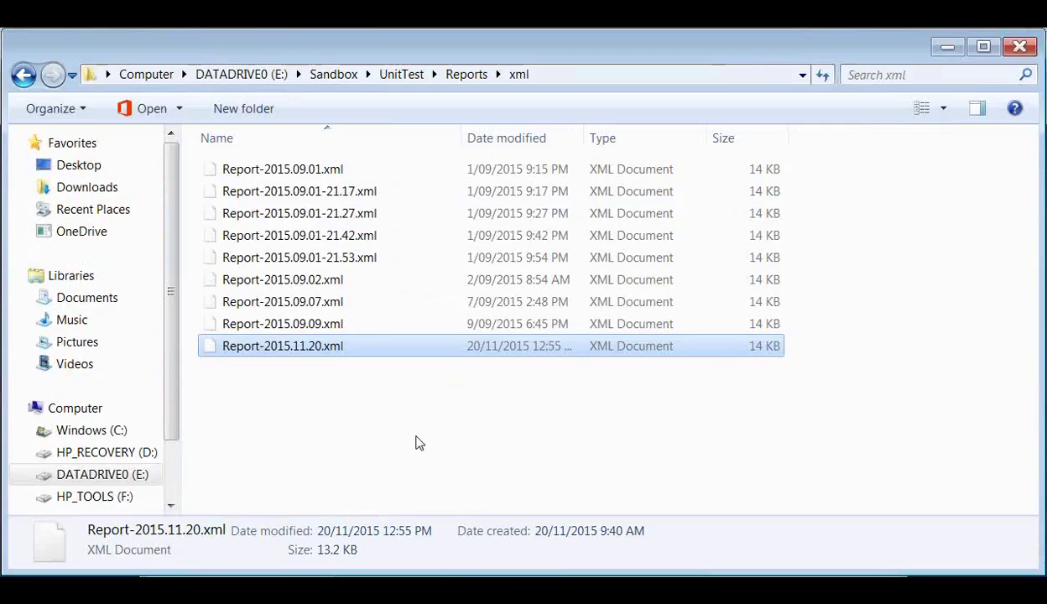
{"action": "left_click_drag", "start_coordinate": [580, 139], "coordinate": [611, 136]}
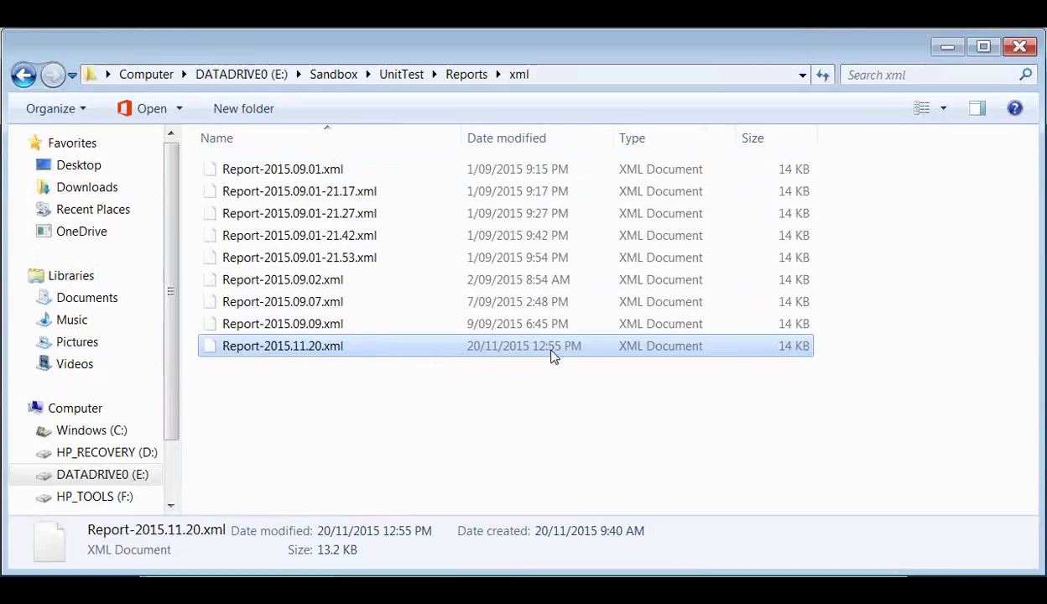
{"action": "left_click", "coordinate": [292, 263]}
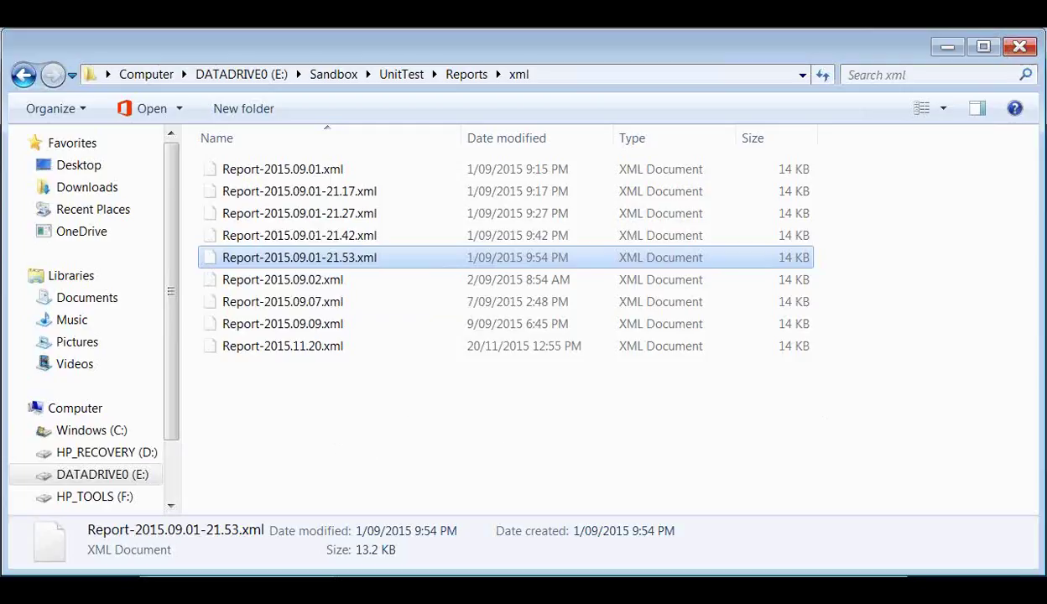
- Close the Job Activity Monitor and switch to the PowerPoint slide show
{"action": "left_click", "coordinate": [409, 554]}
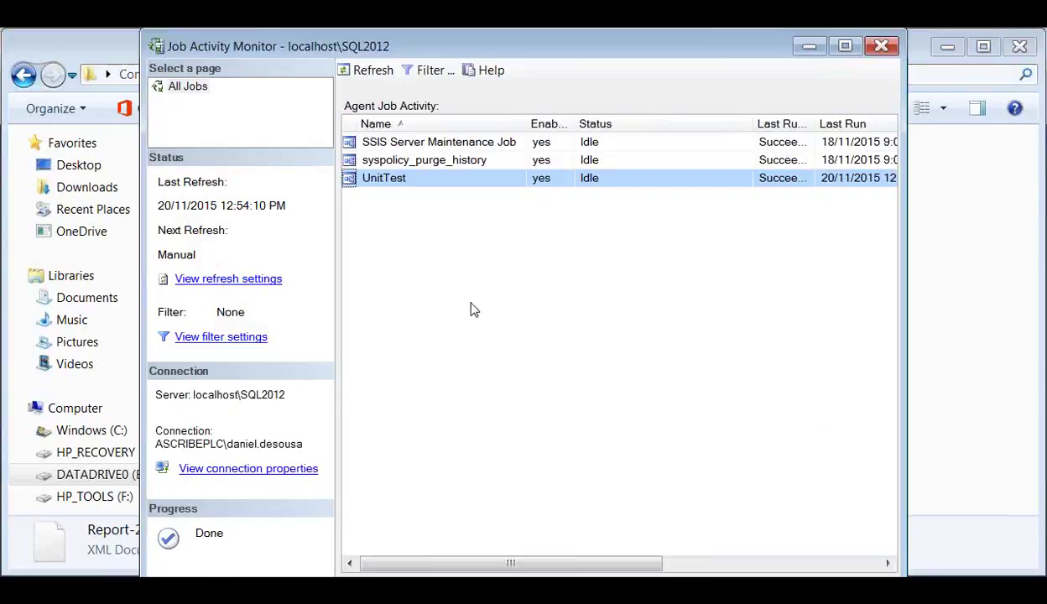
{"action": "left_click", "coordinate": [880, 46]}
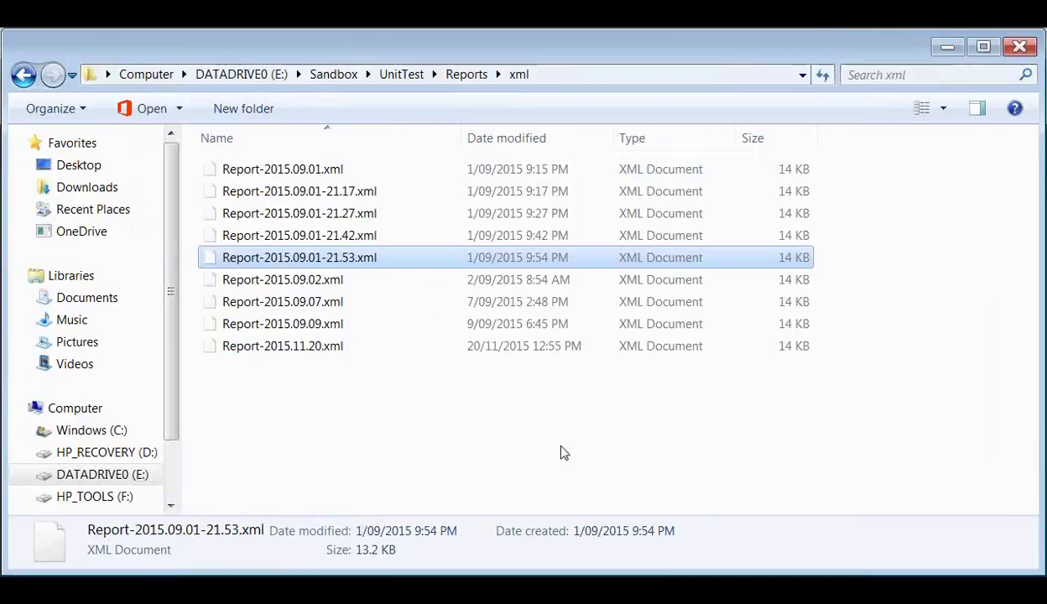
{"action": "left_click", "coordinate": [947, 46]}
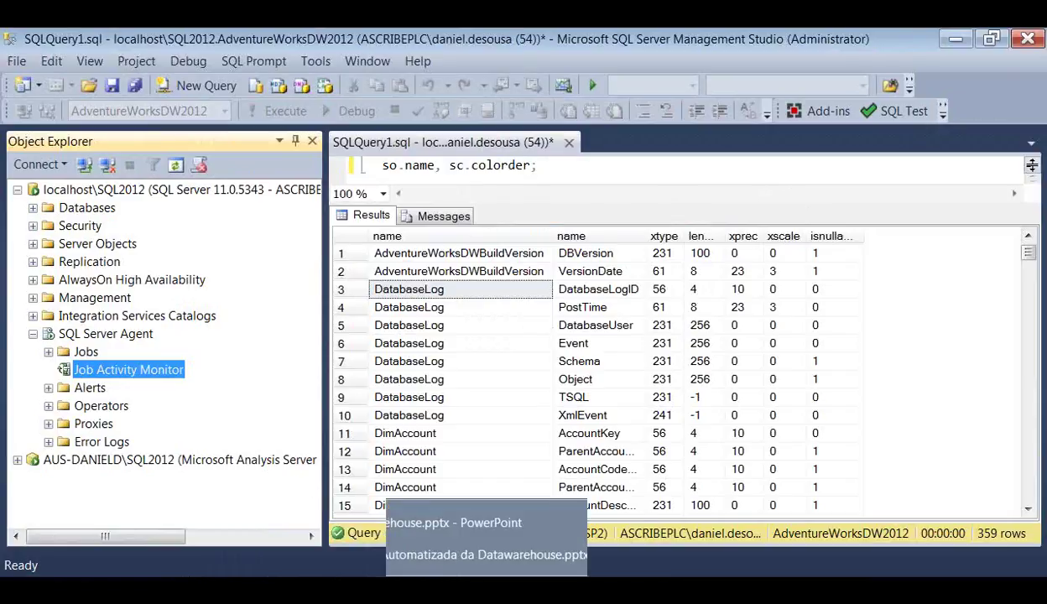
{"action": "left_click", "coordinate": [374, 555]}
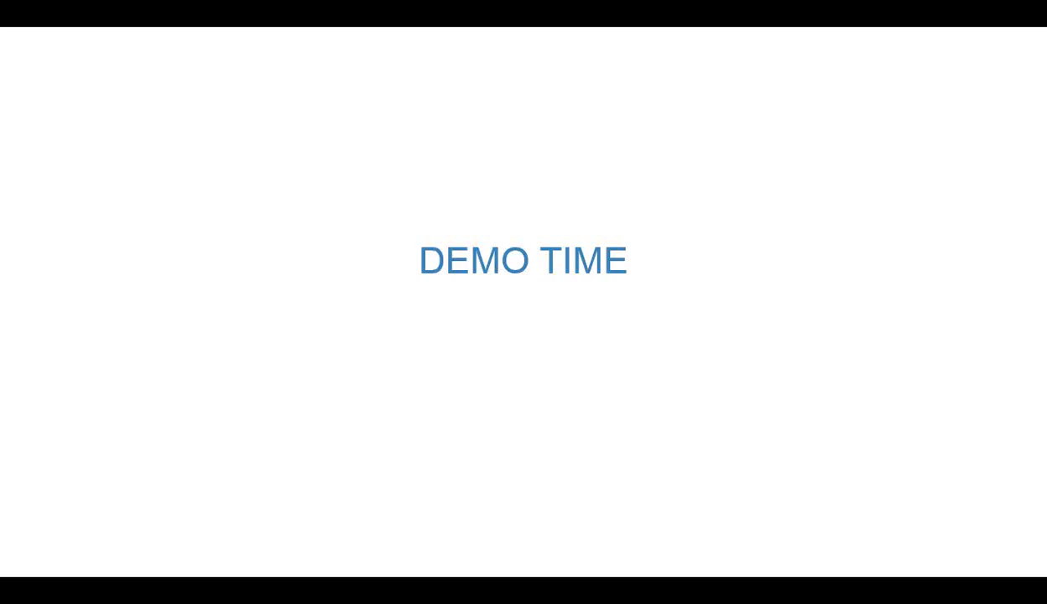
{"action": "left_click", "coordinate": [610, 220]}
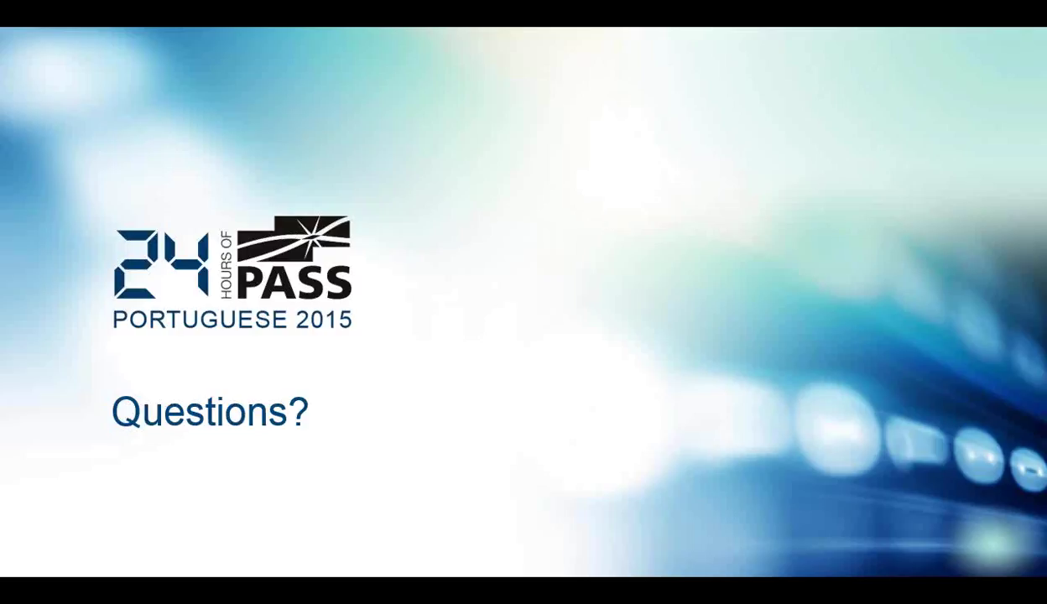
{"action": "key", "text": "Right"}
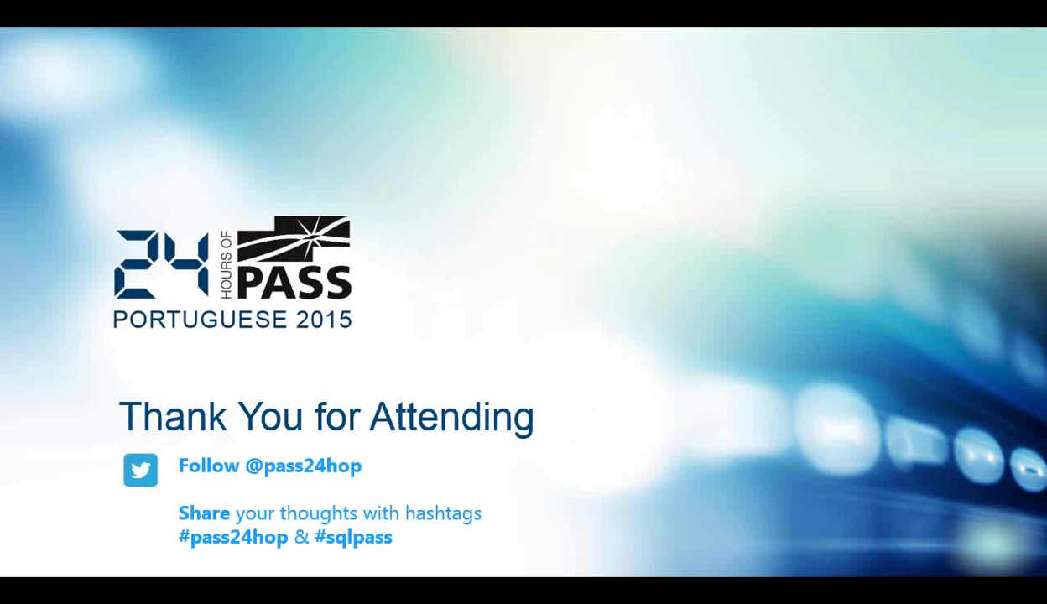
{"action": "key", "text": "Left"}
{"action": "key", "text": "Left"}
{"action": "key", "text": "Left"}
{"action": "key", "text": "Left"}
{"action": "key", "text": "Left"}
{"action": "key", "text": "Left"}
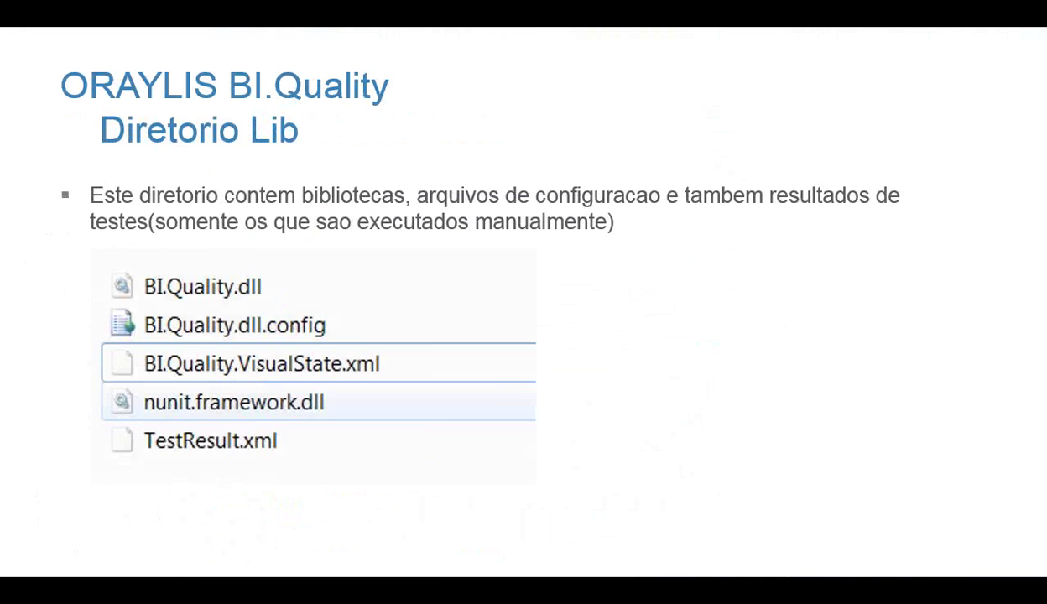
{"action": "key", "text": "Left"}
{"action": "key", "text": "Left"}
{"action": "key", "text": "Left"}
{"action": "key", "text": "Left"}
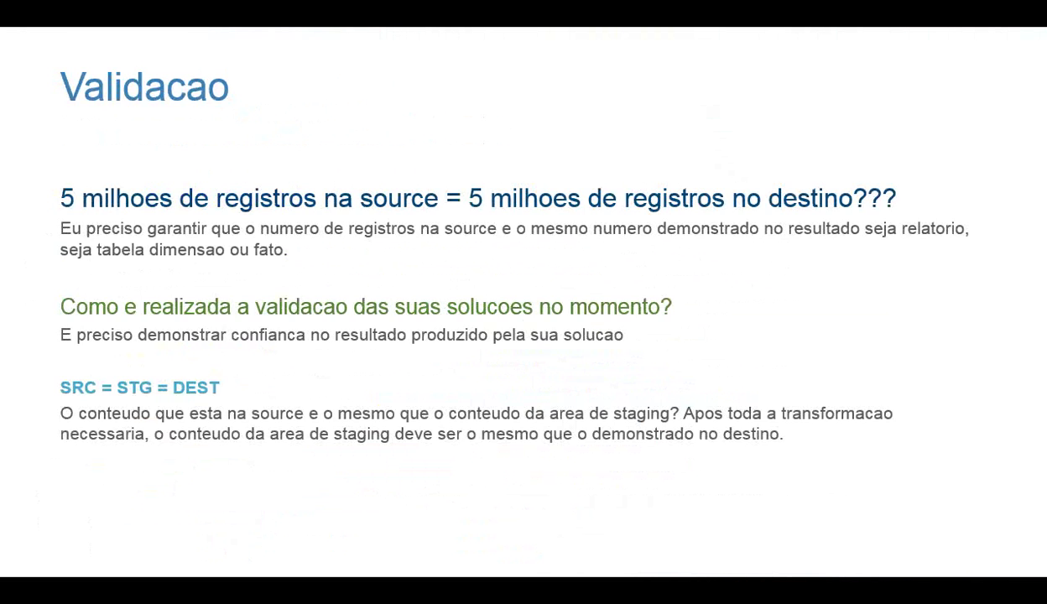
{"action": "key", "text": "Left"}
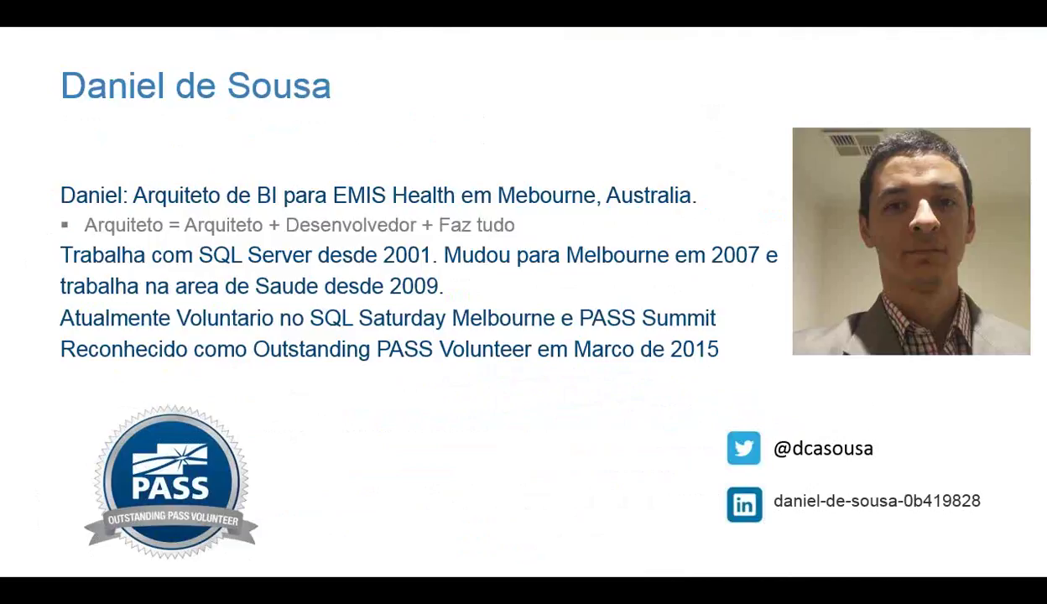